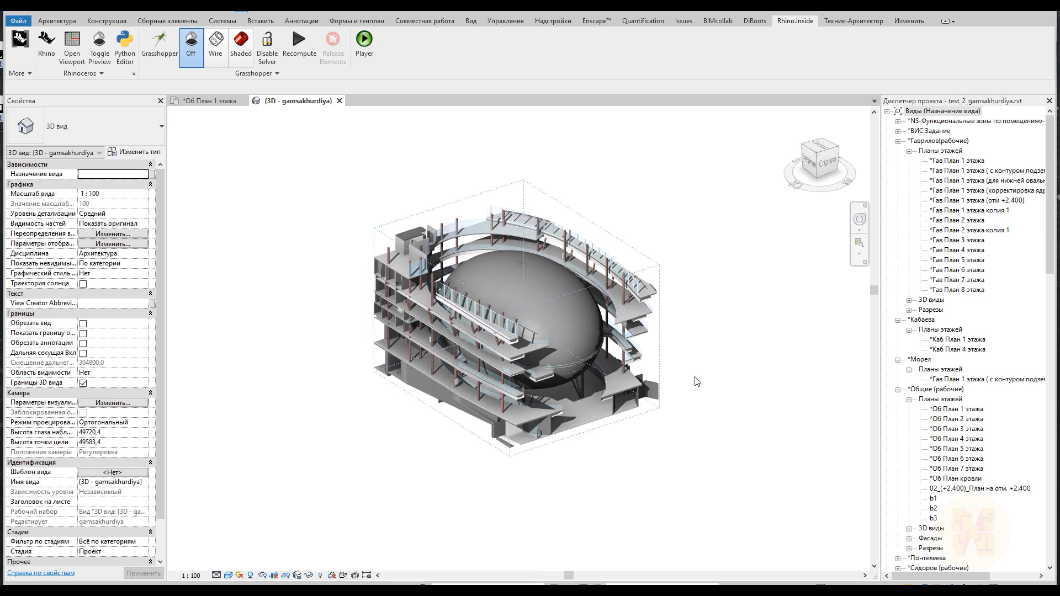
Examine the egg-shaped building in the 3D view and the completed Grasshopper definition that generates it
scroll(695, 380, up, 5)
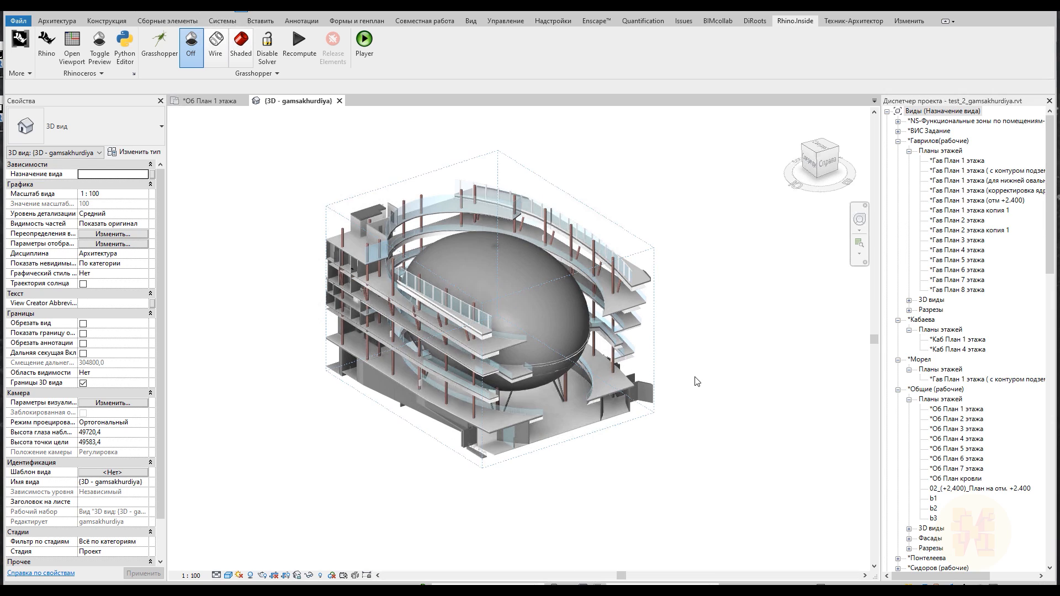
middle_drag(695, 381, 722, 504)
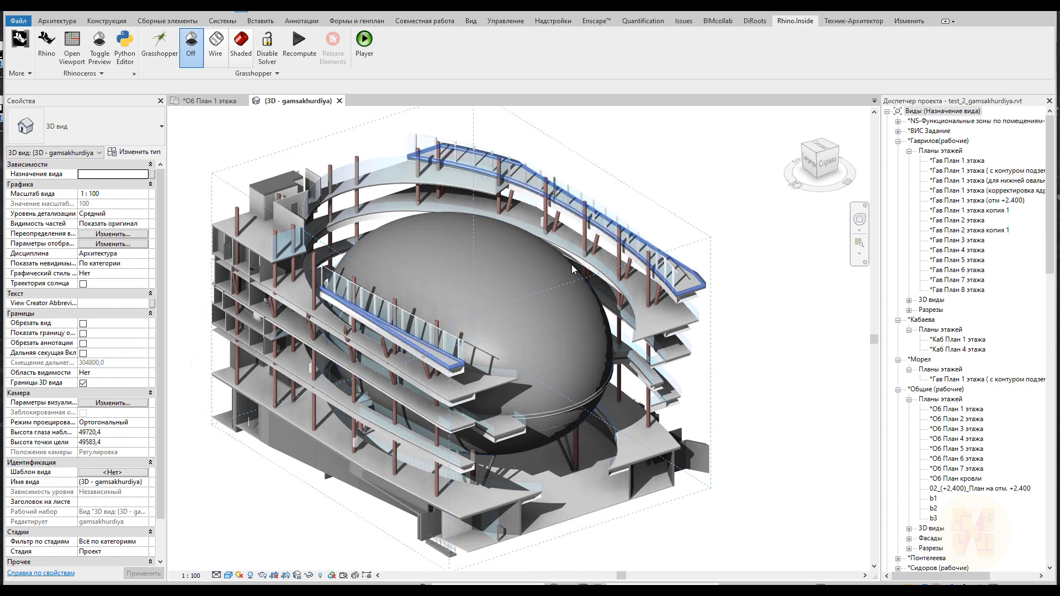
shift+middle_drag(788, 474, 582, 402)
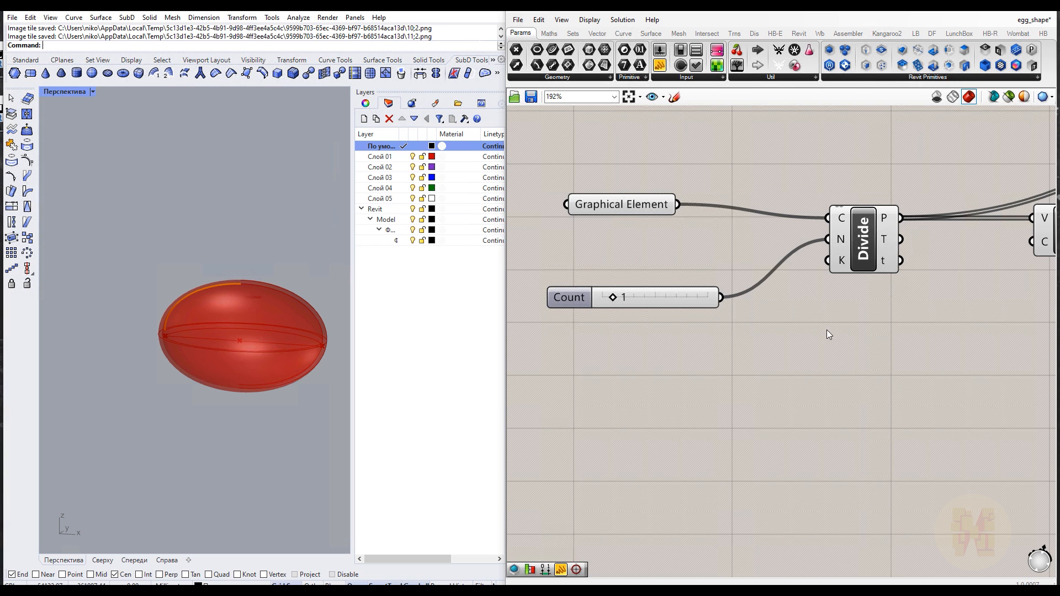
scroll(827, 330, down, 6)
scroll(835, 319, down, 1)
middle_click(883, 357)
right_drag(854, 398, 632, 381)
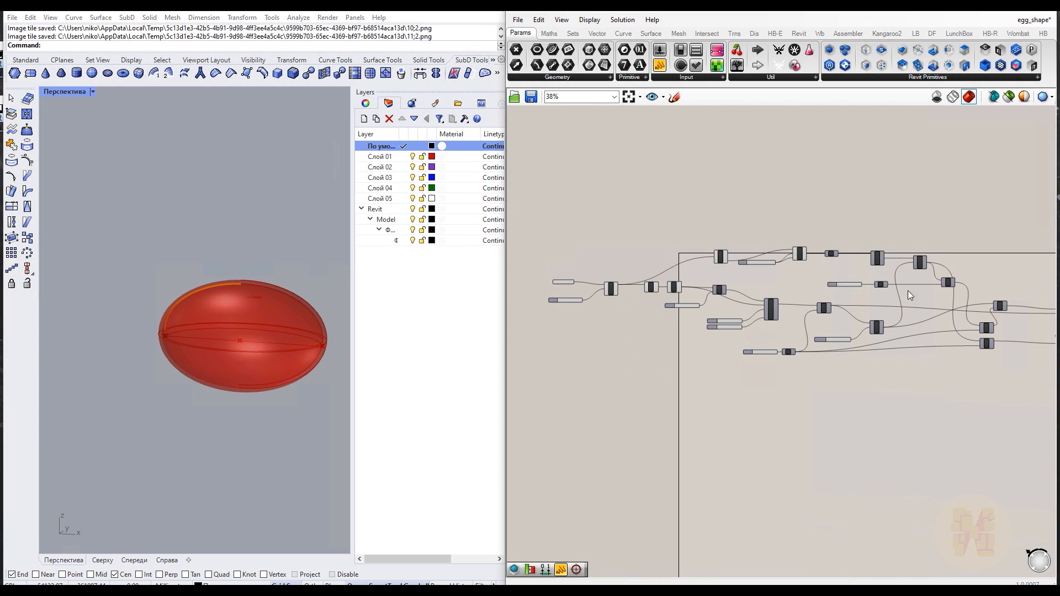
scroll(880, 392, down, 2)
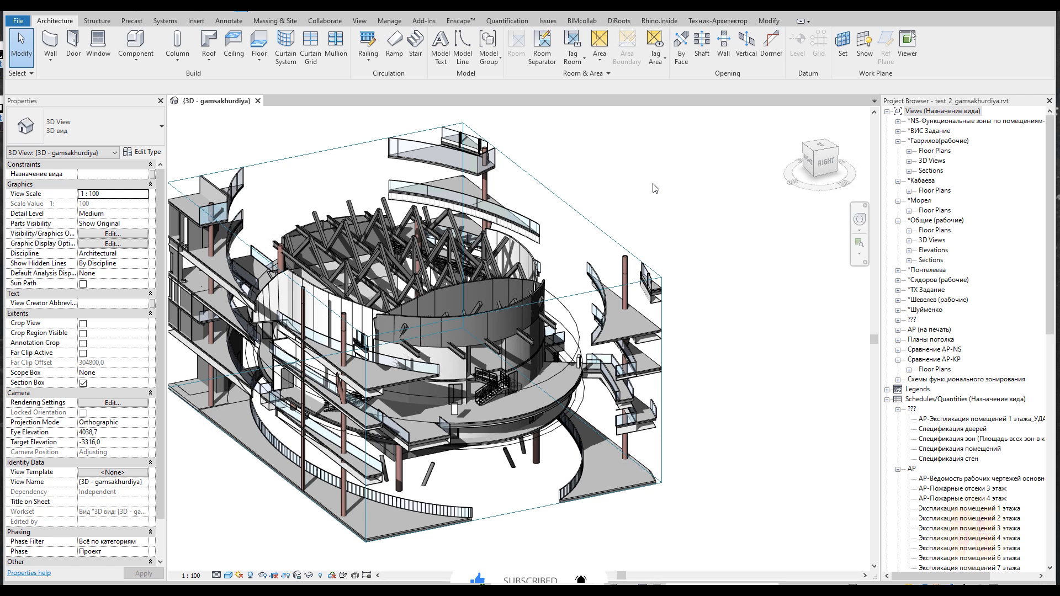
Orbit the sectioned 3D model and switch to the Right view to inspect the central volume
shift+middle_drag(427, 330, 378, 367)
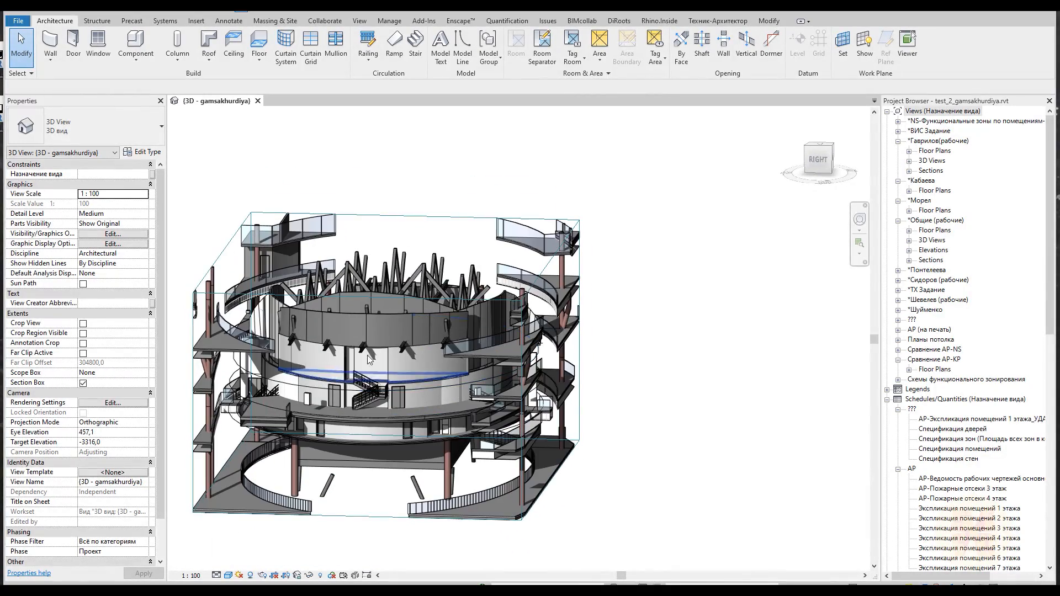
shift+middle_drag(308, 399, 334, 369)
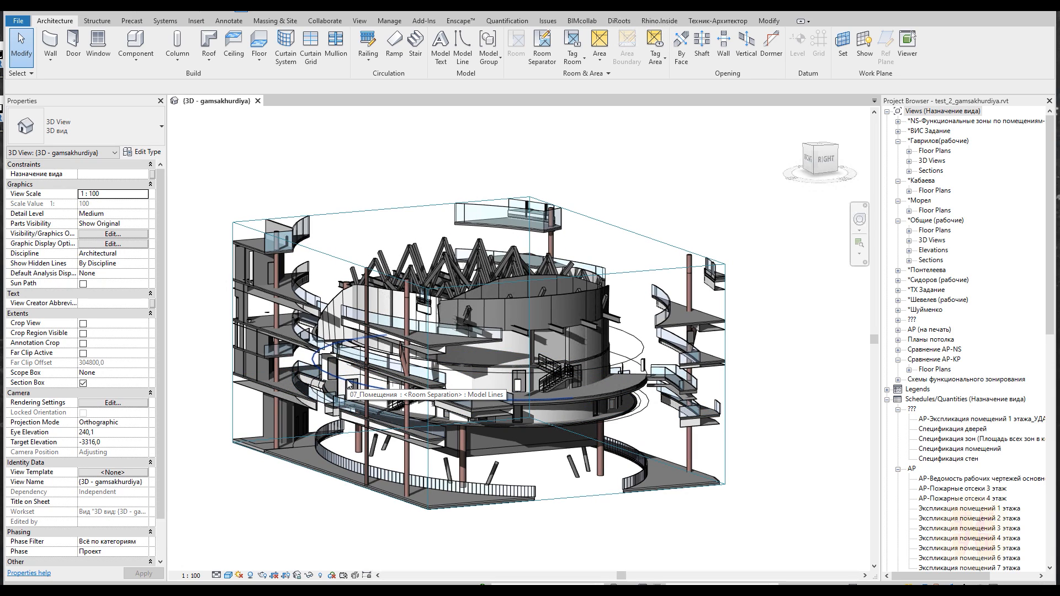
shift+middle_drag(568, 430, 513, 412)
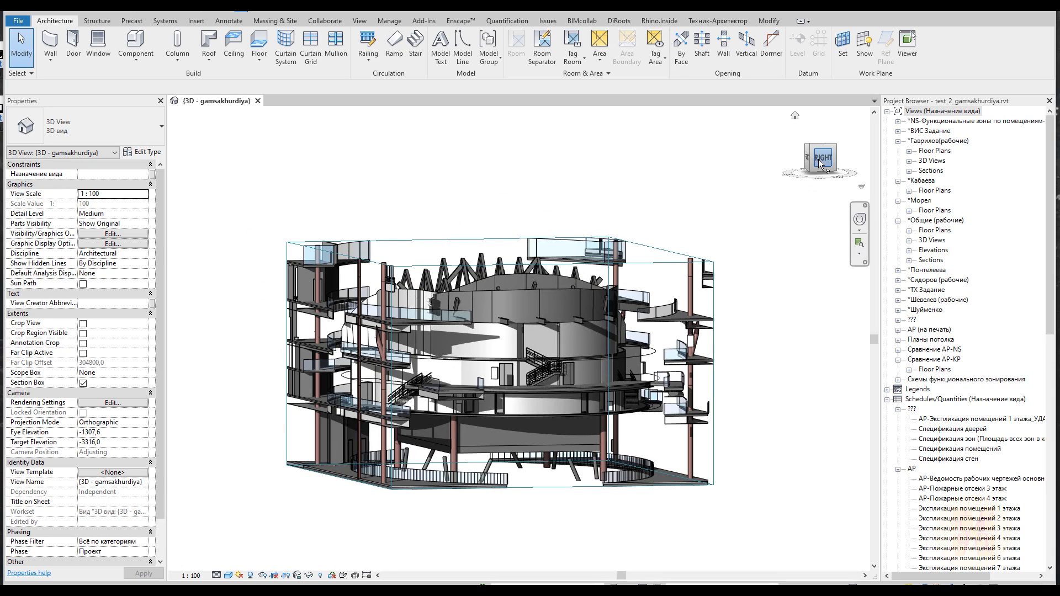
click(819, 161)
middle_drag(566, 460, 508, 331)
scroll(508, 331, up, 7)
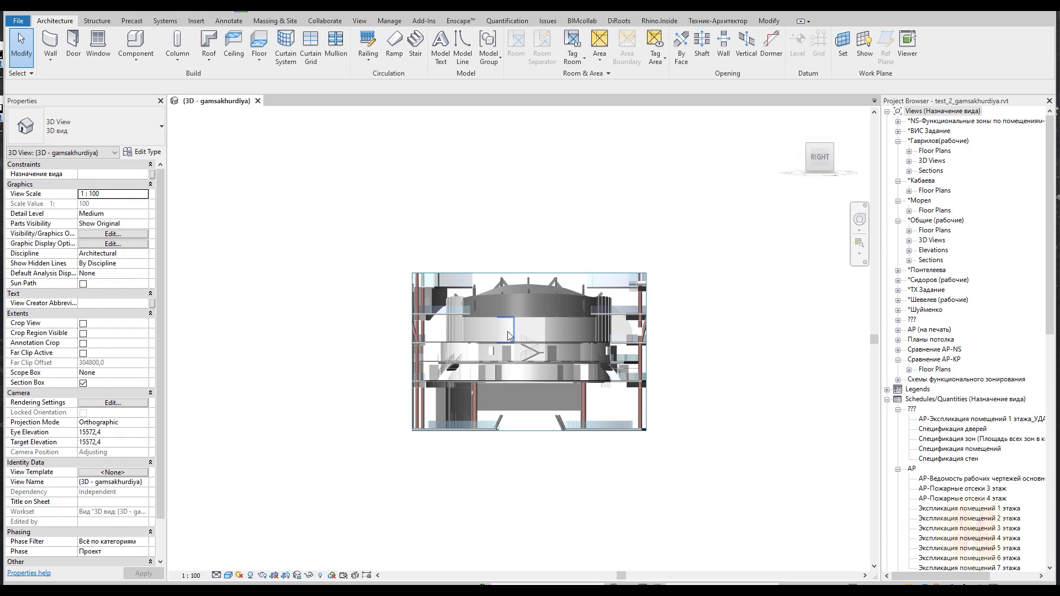
scroll(532, 375, up, 3)
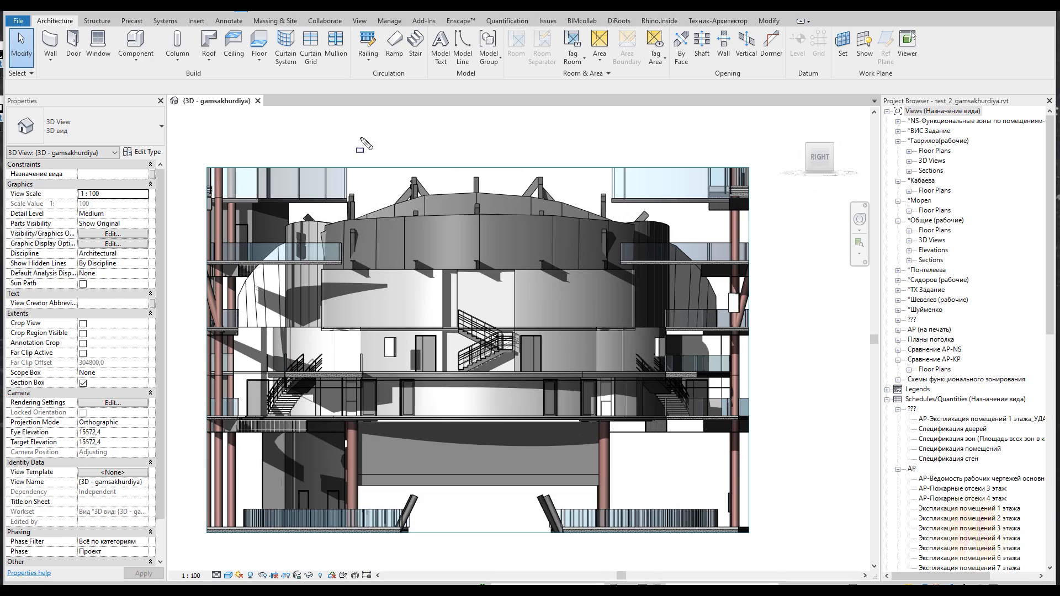
drag(253, 117, 724, 327)
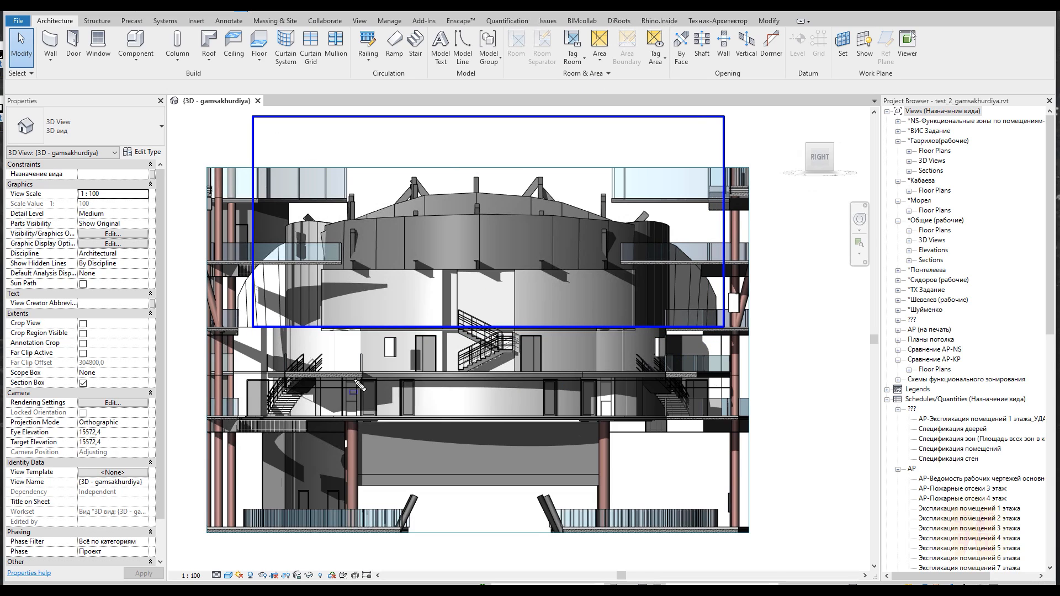
mouse_move(721, 495)
mouse_down()
mouse_move(804, 514)
mouse_move(803, 494)
mouse_up()
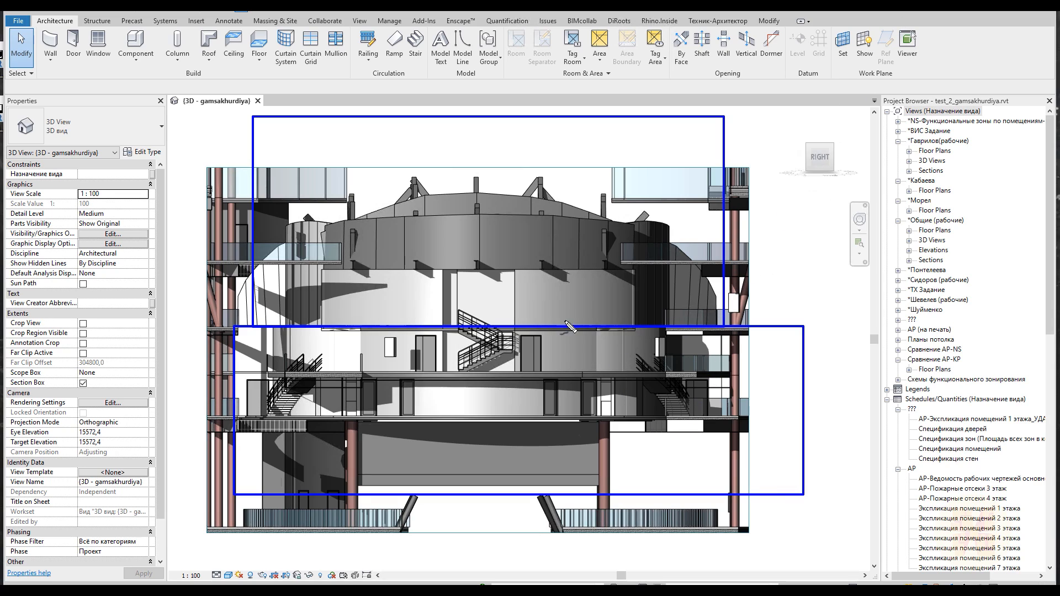
mouse_move(241, 322)
mouse_down()
mouse_move(251, 339)
mouse_move(781, 347)
mouse_move(674, 314)
mouse_move(308, 307)
mouse_move(241, 325)
mouse_up()
mouse_move(795, 310)
mouse_down()
mouse_move(801, 242)
mouse_move(839, 357)
mouse_move(848, 337)
mouse_up()
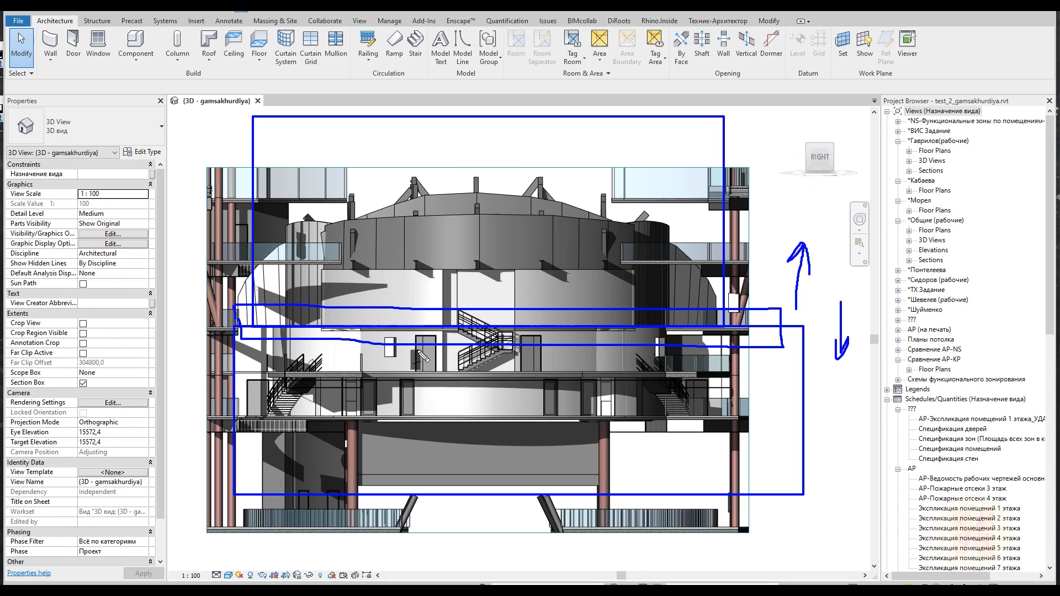
key(ctrl+shift+7)
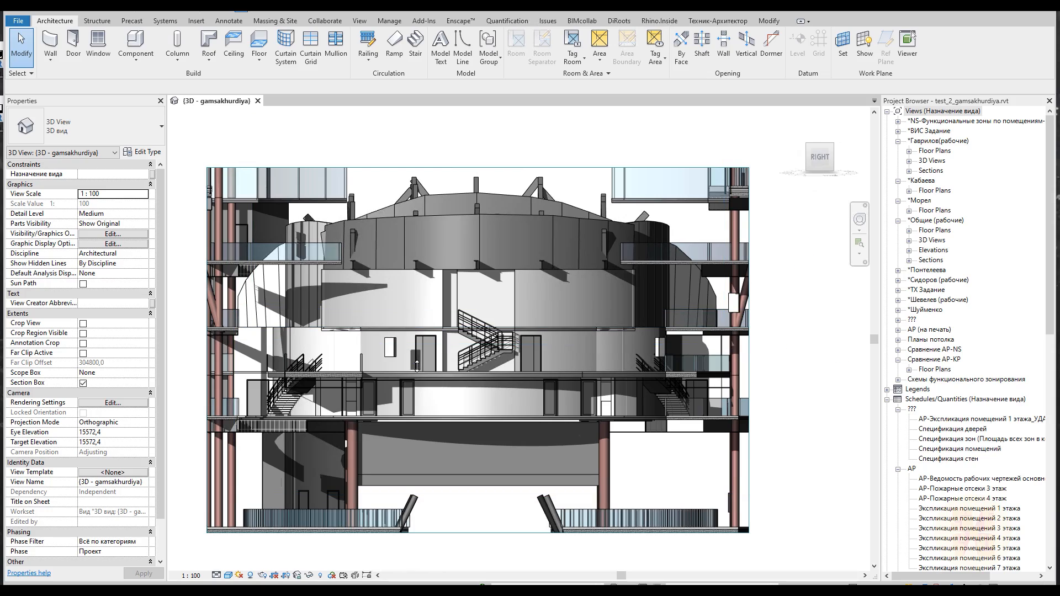
Select the room separation line around the floor slab to inspect it, then clear the selection
shift+middle_drag(505, 393, 325, 407)
click(363, 413)
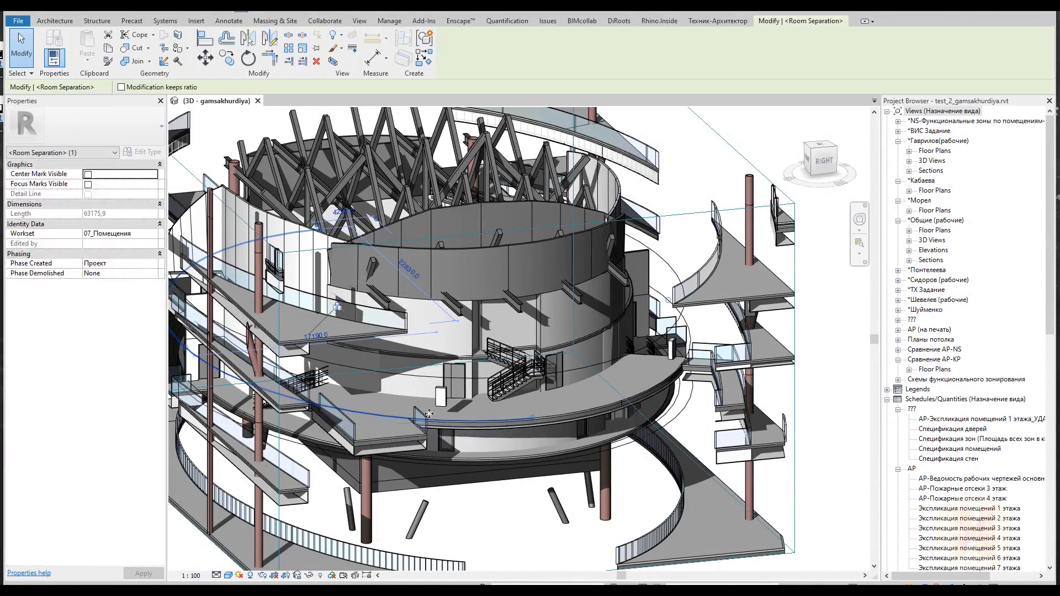
ctrl+click(392, 417)
key(Escape)
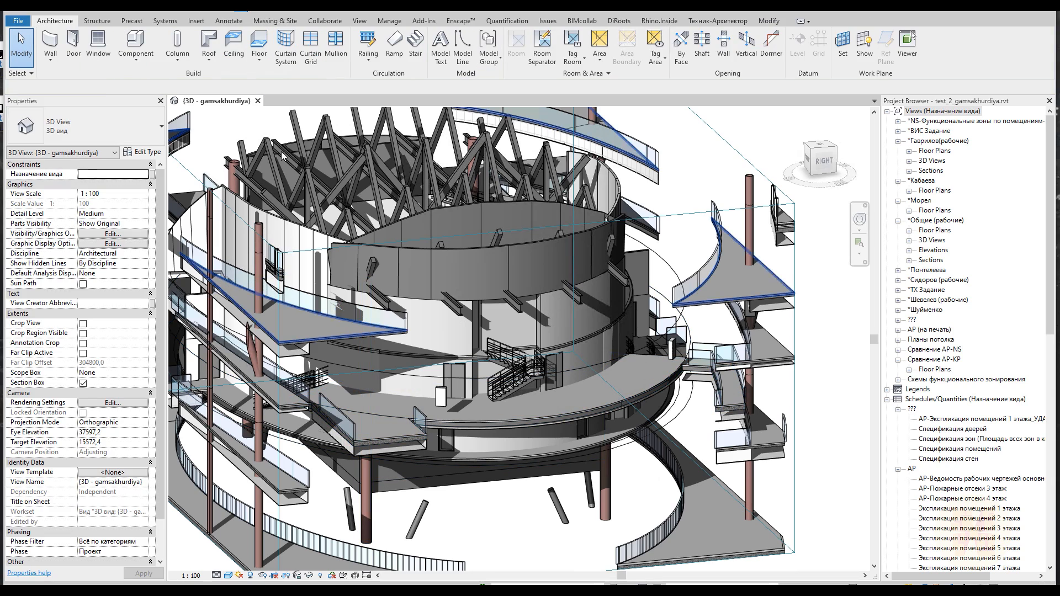
Start Rhino through Rhino.Inside and maximize its Perspective viewport
click(659, 20)
click(23, 50)
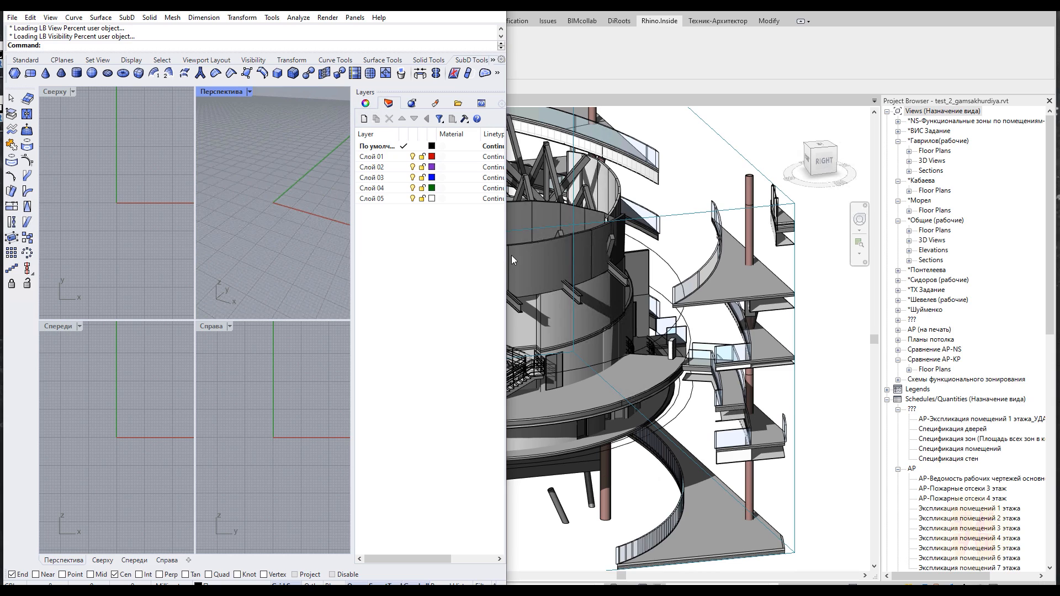
drag(507, 255, 732, 255)
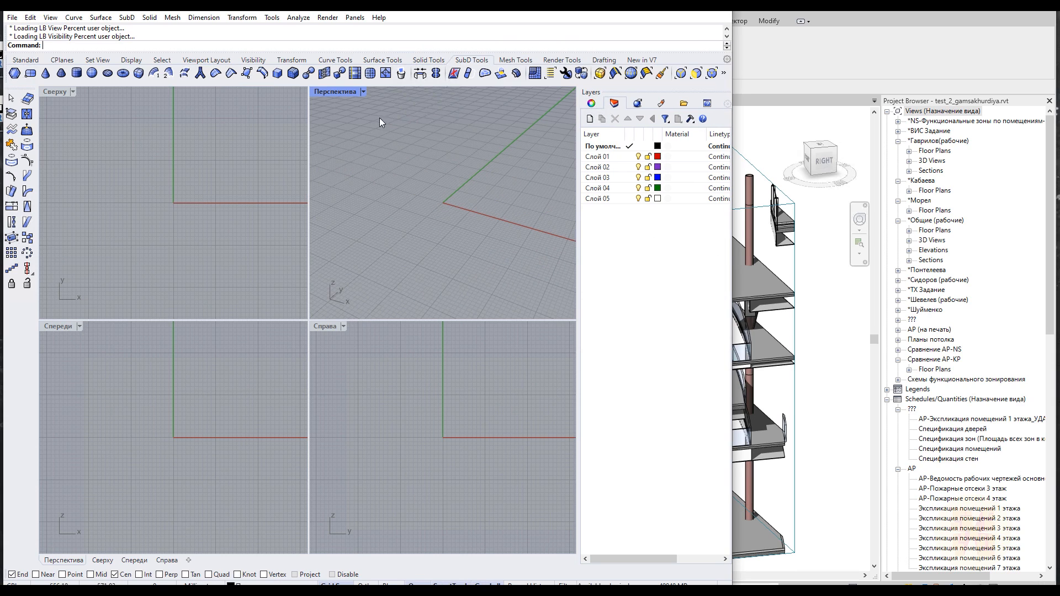
click(363, 94)
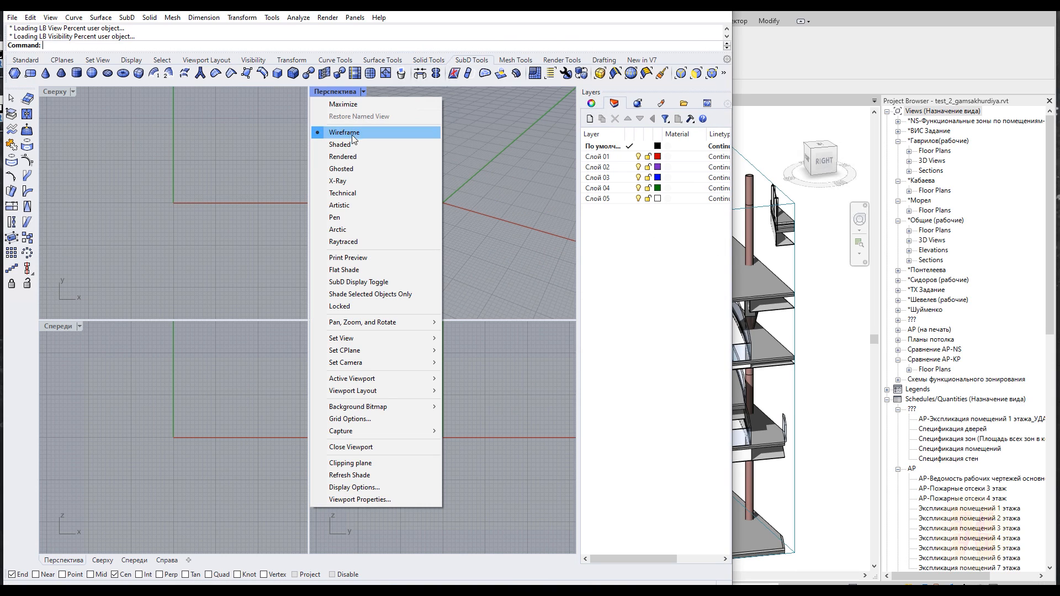
click(369, 105)
drag(630, 9, 845, 10)
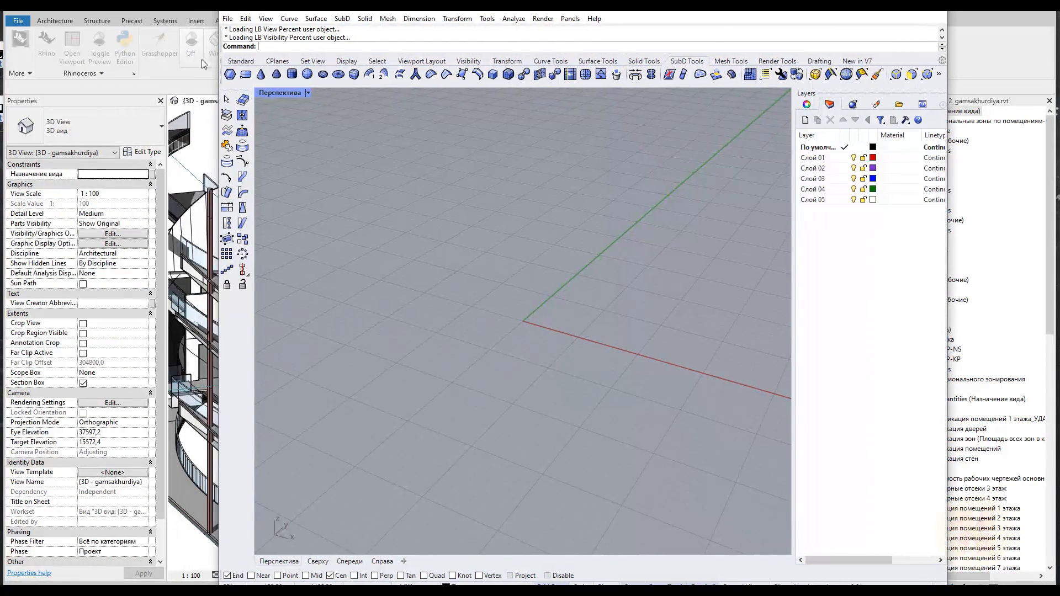
click(134, 90)
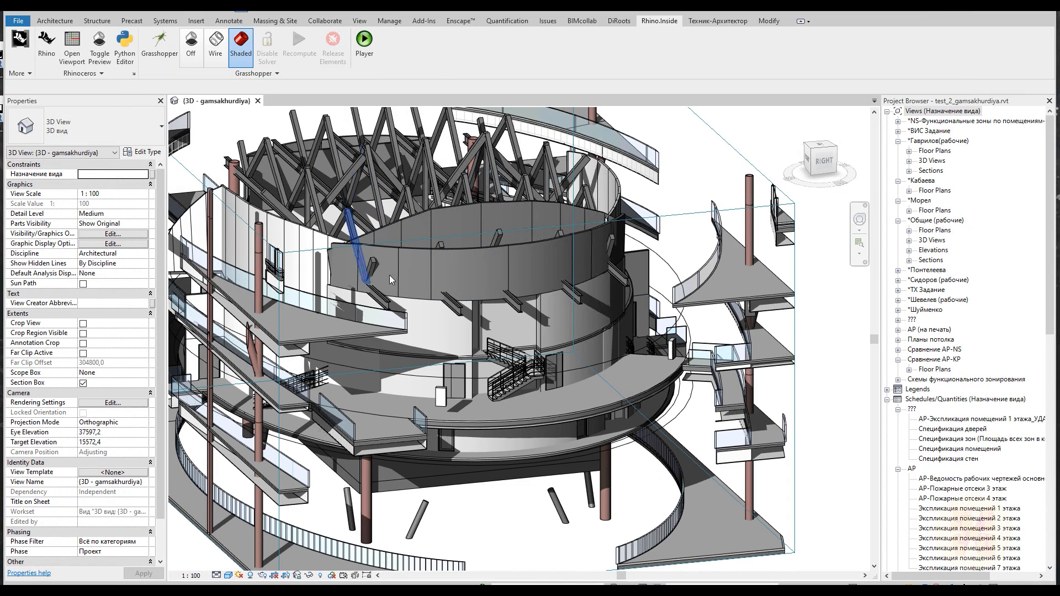
Open Grasshopper and place a Graphical Element parameter from Revit Primitives on the canvas
click(158, 53)
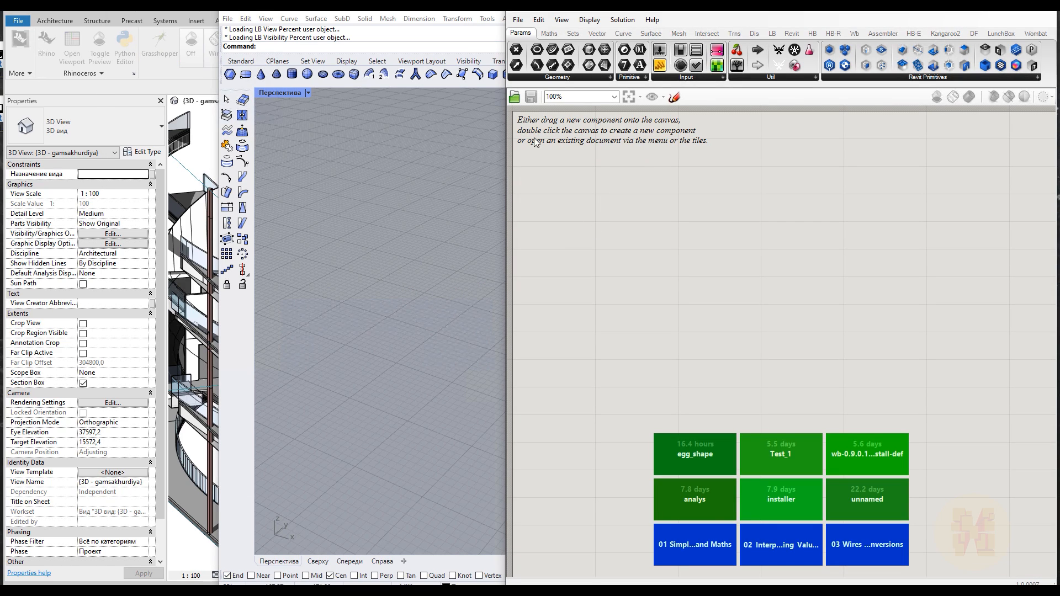
drag(506, 184, 4, 175)
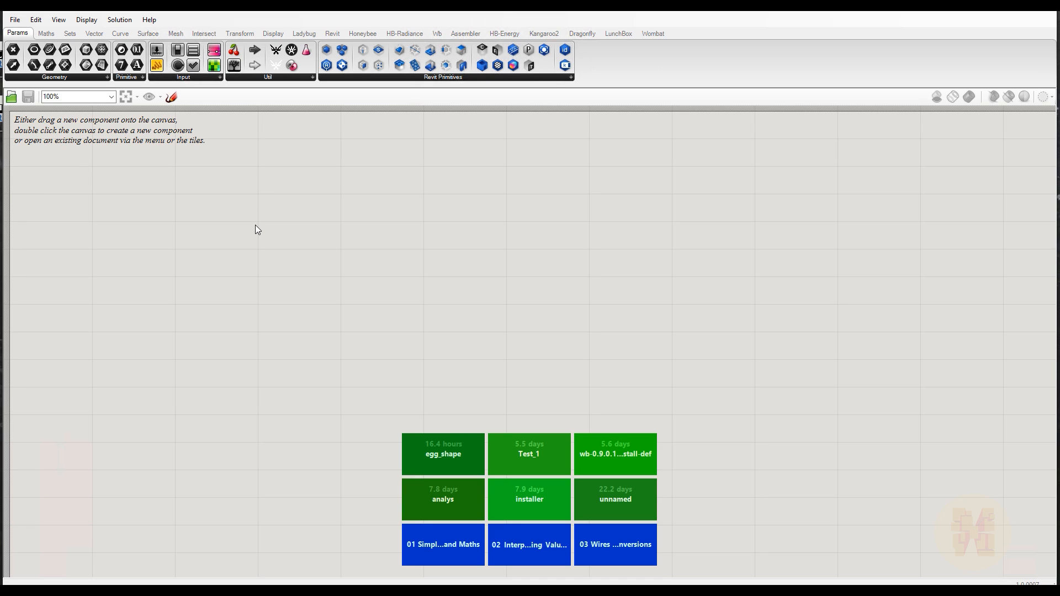
click(469, 79)
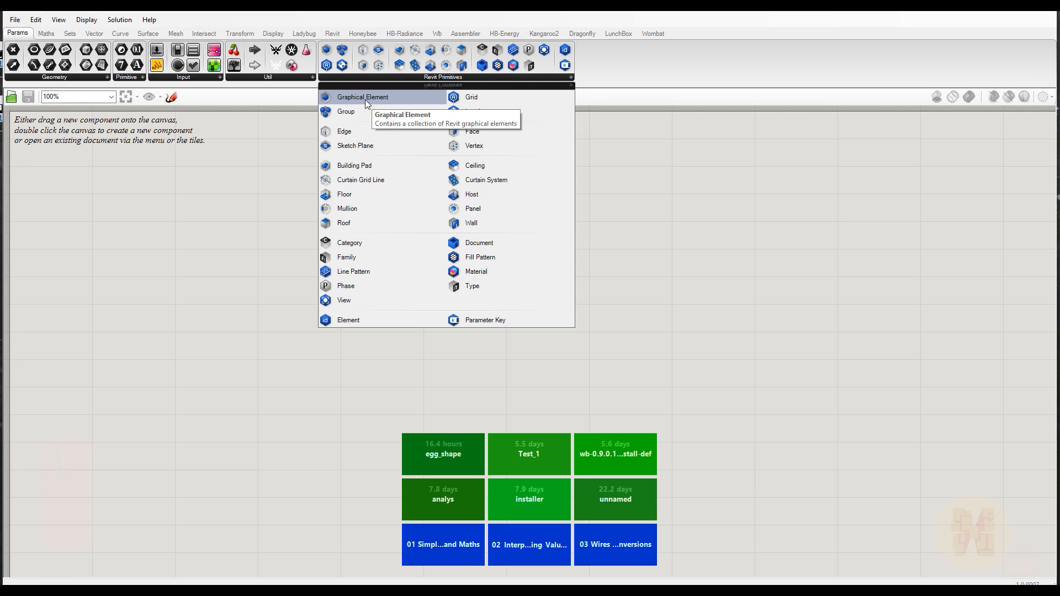
drag(366, 99, 185, 207)
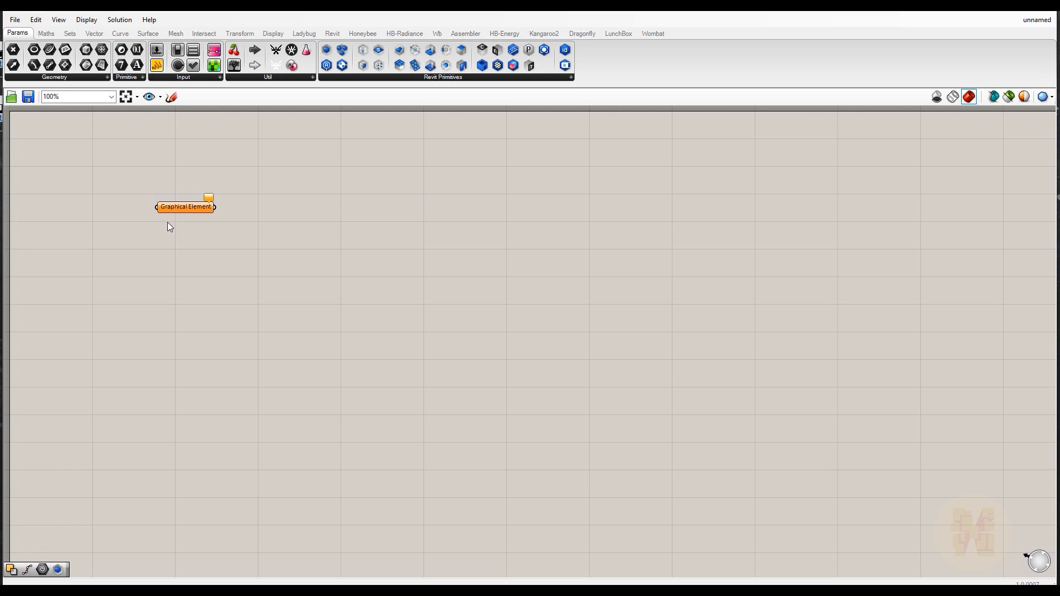
Set multiple graphical elements on the parameter by picking the room separation line in the Revit view
right_click(188, 208)
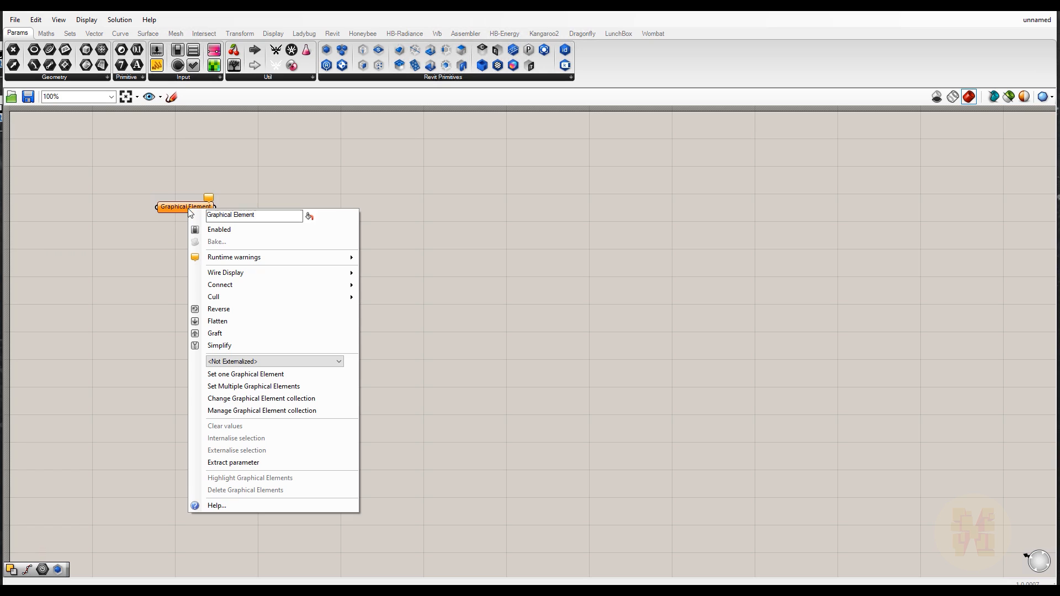
click(255, 387)
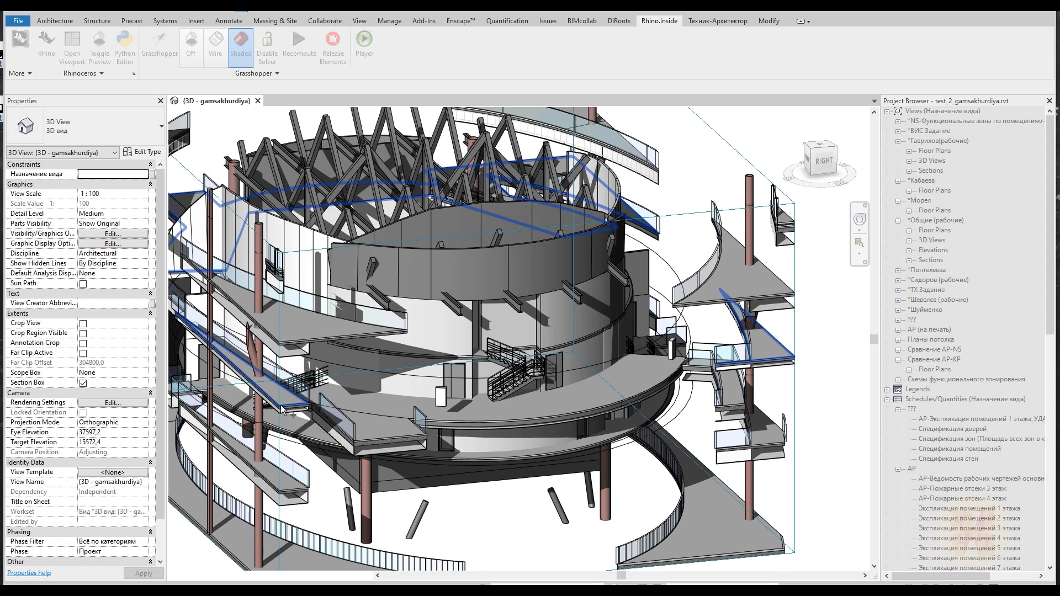
click(371, 409)
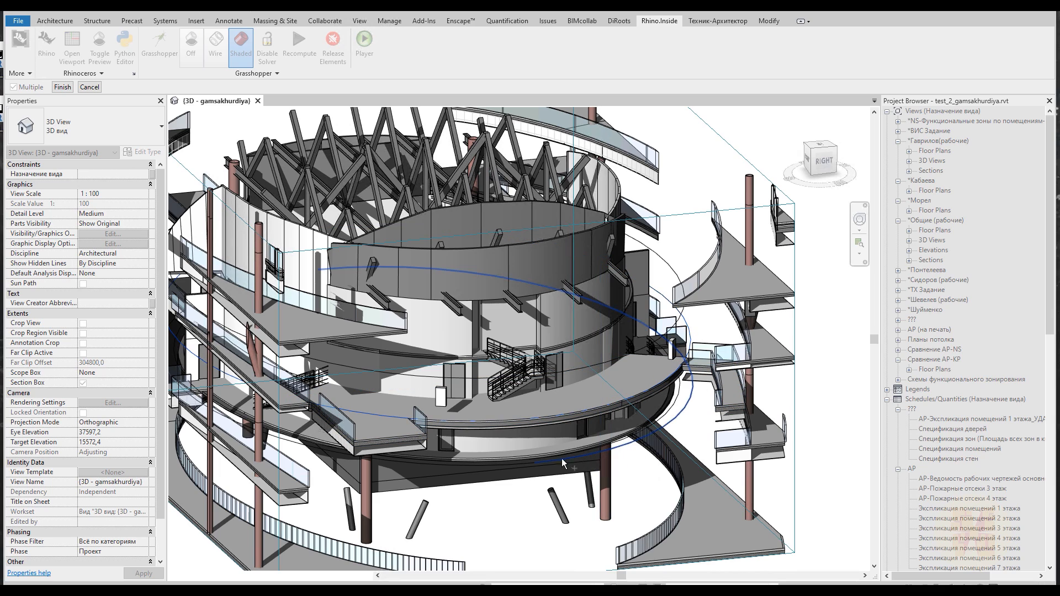
click(62, 87)
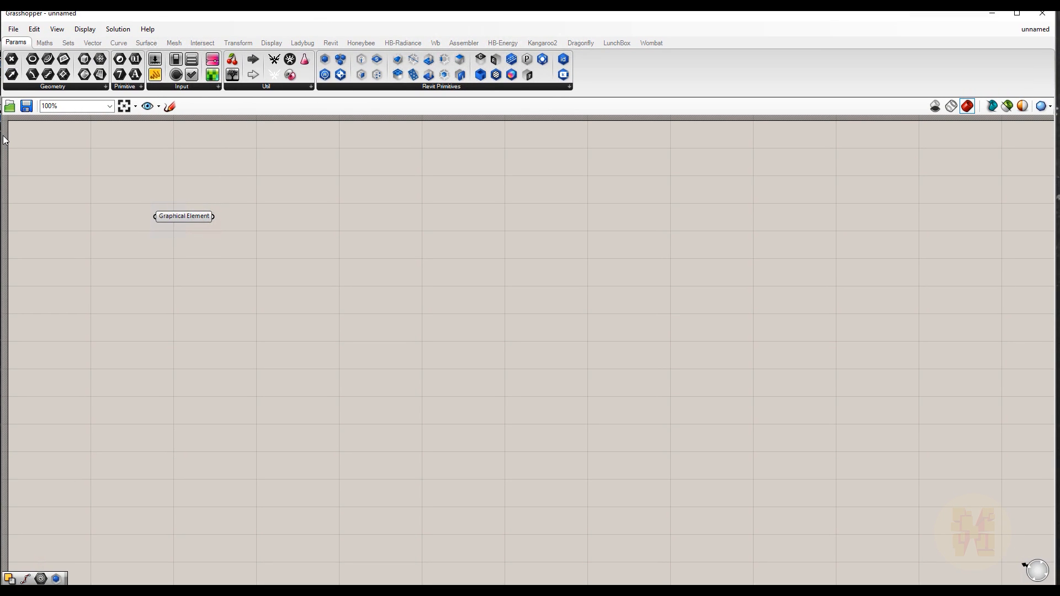
Arrange Rhino beside Grasshopper and zoom the Perspective viewport to the referenced curve
drag(2, 133, 322, 147)
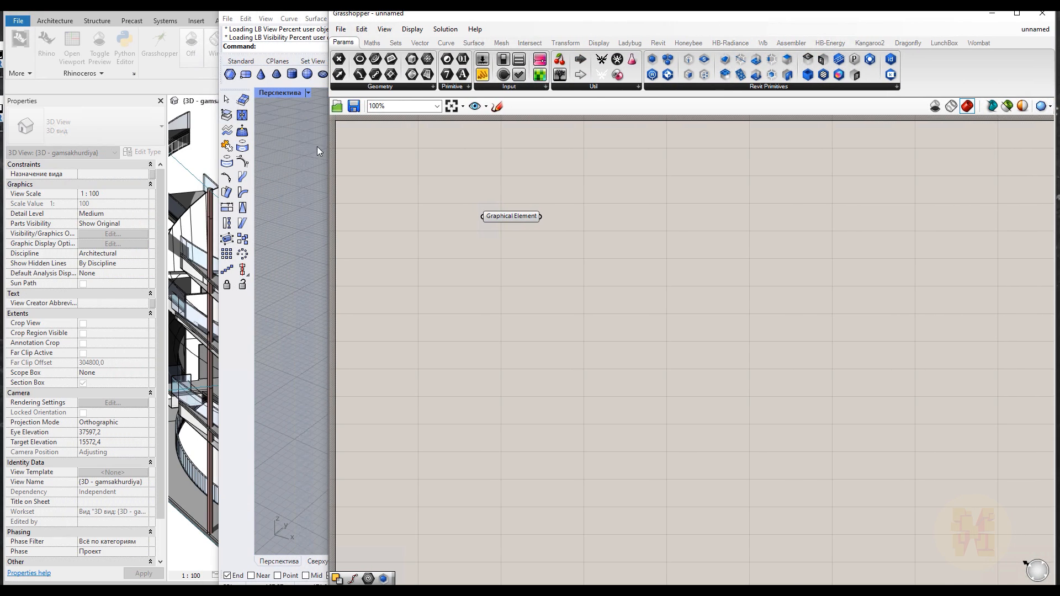
drag(313, 14, 219, 10)
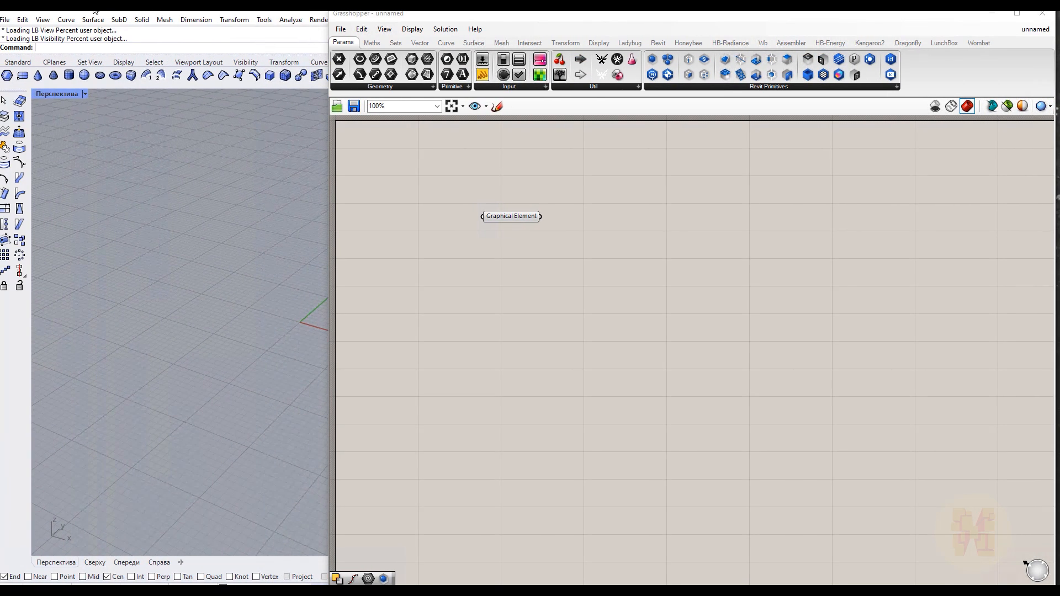
scroll(216, 277, down, 5)
scroll(214, 278, down, 15)
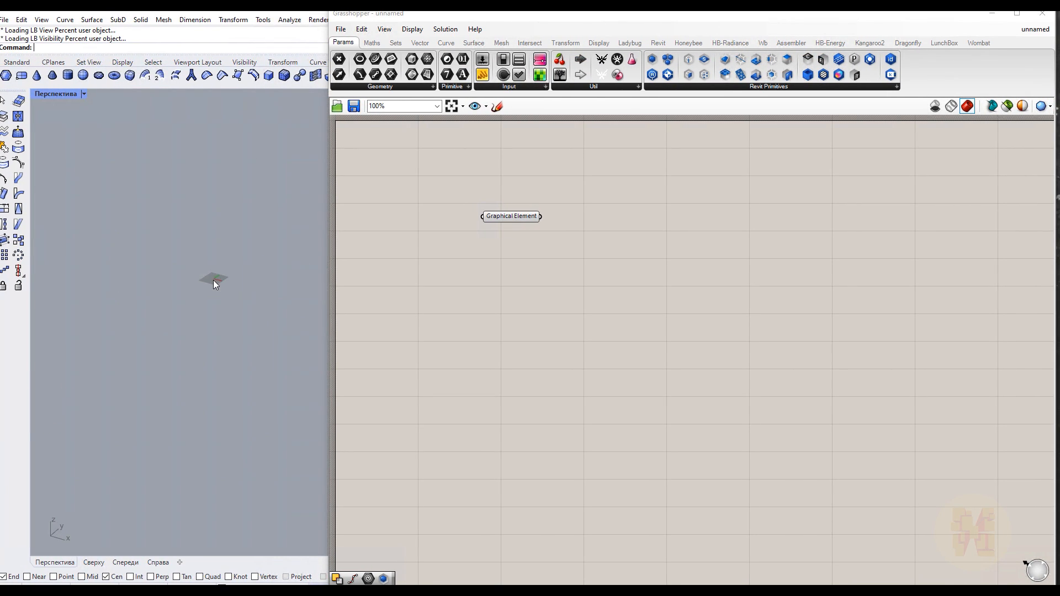
scroll(163, 306, up, 7)
scroll(230, 284, up, 5)
scroll(240, 297, down, 2)
middle_click(240, 297)
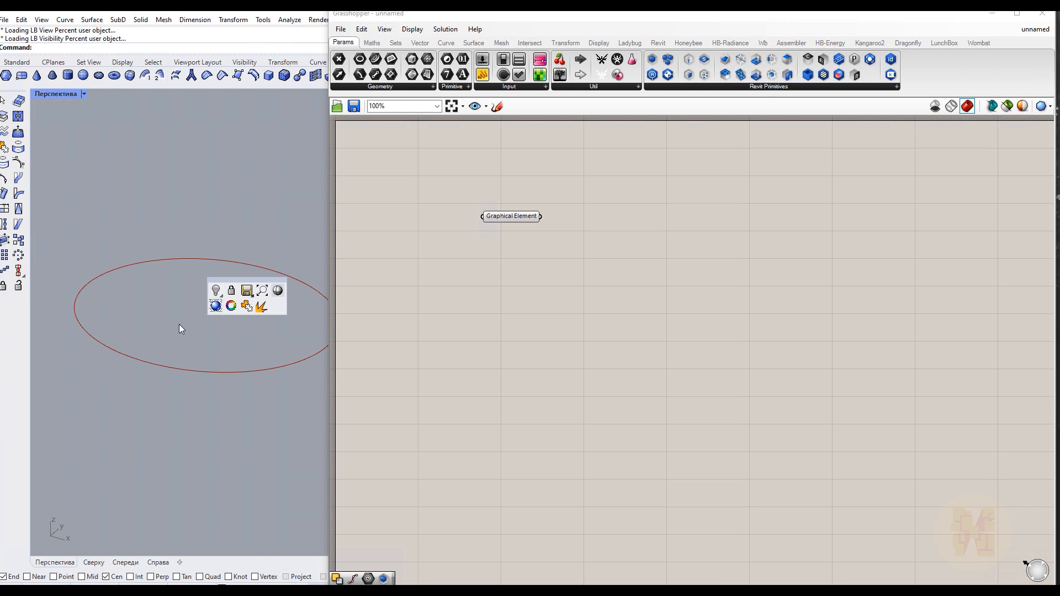
scroll(174, 324, down, 6)
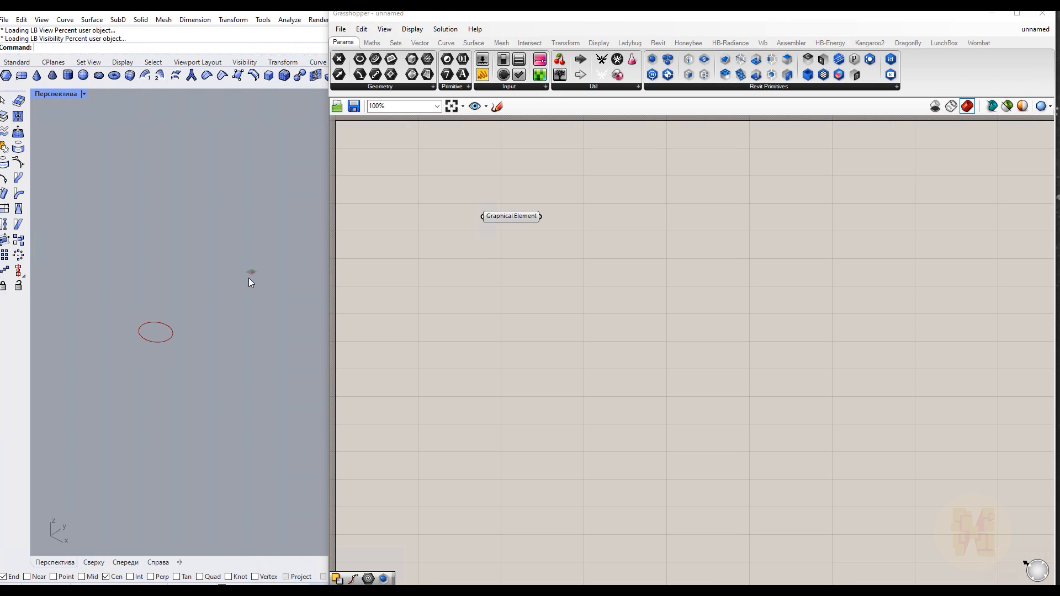
scroll(158, 335, up, 6)
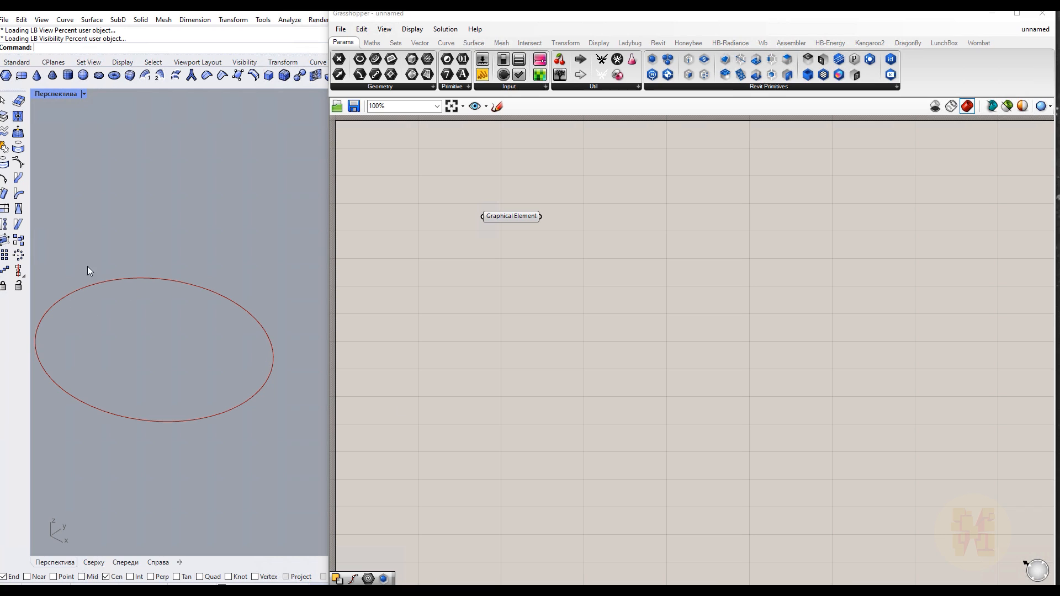
Add a Divide Curve component and connect the Graphical Element curve to its curve input
drag(497, 219, 483, 232)
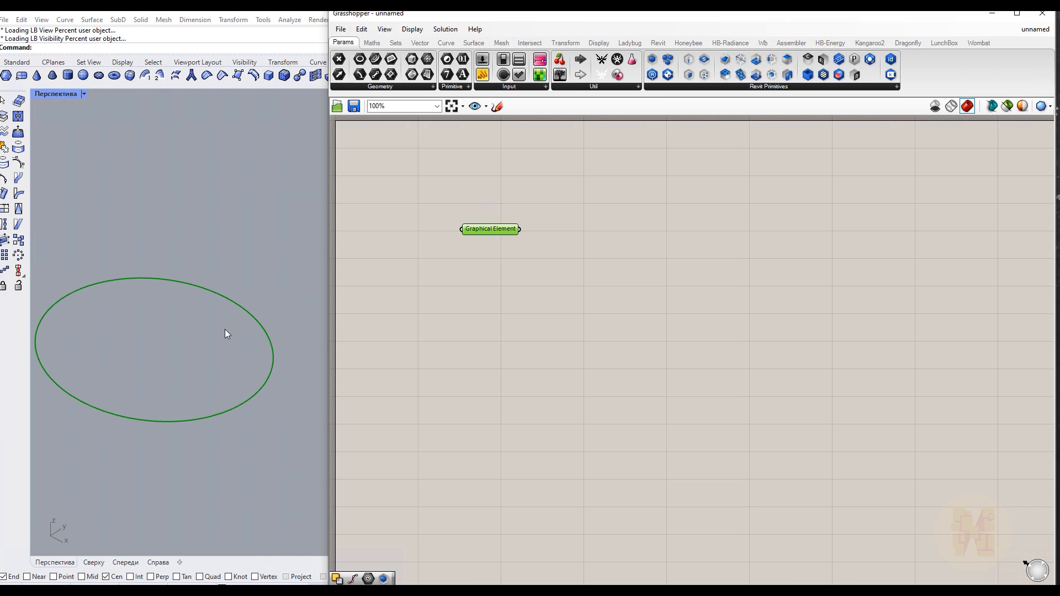
click(512, 294)
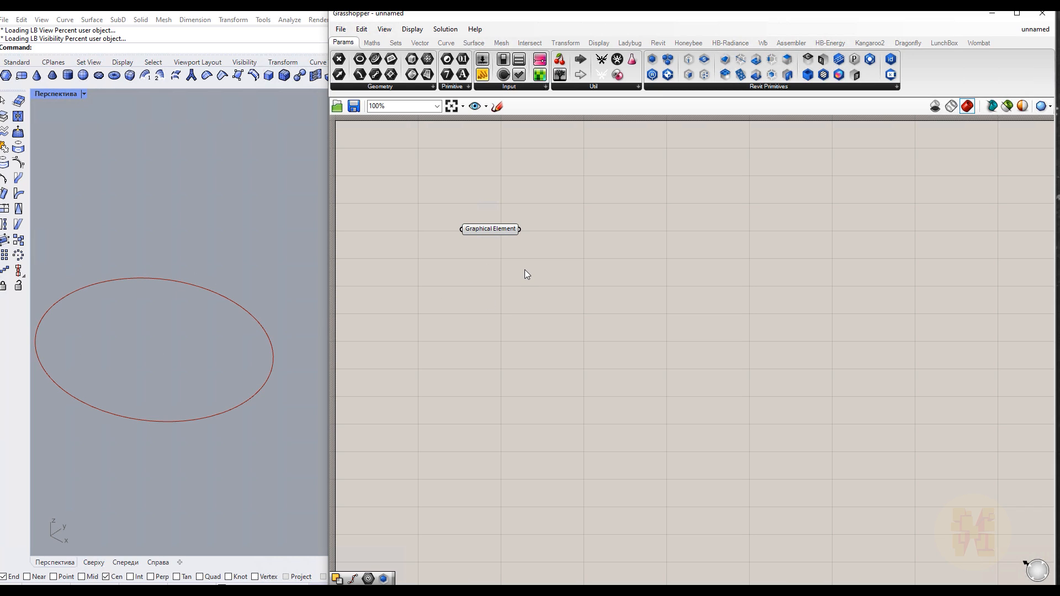
double_click(580, 260)
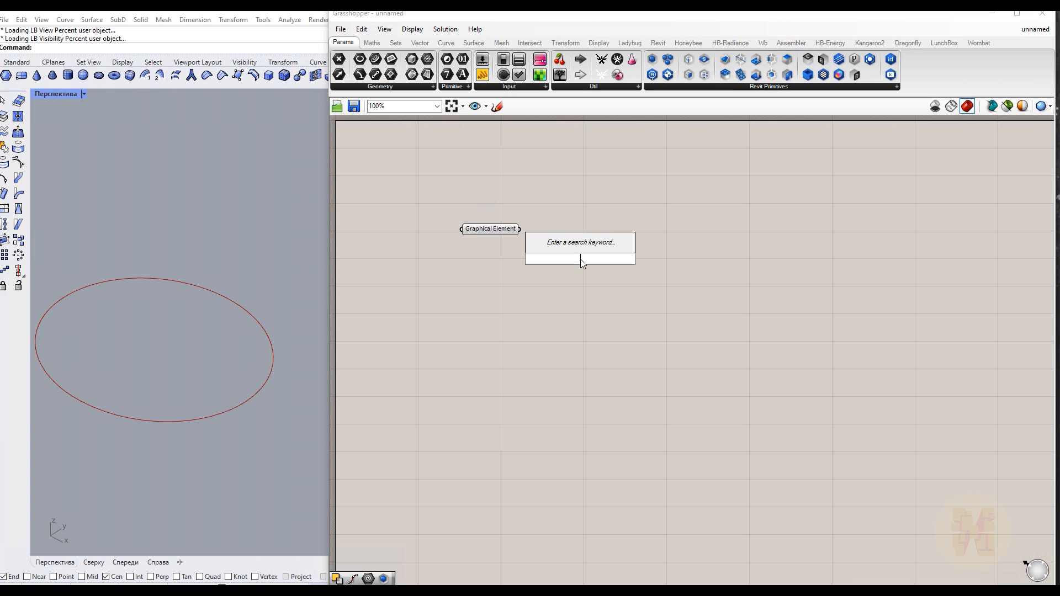
text(div)
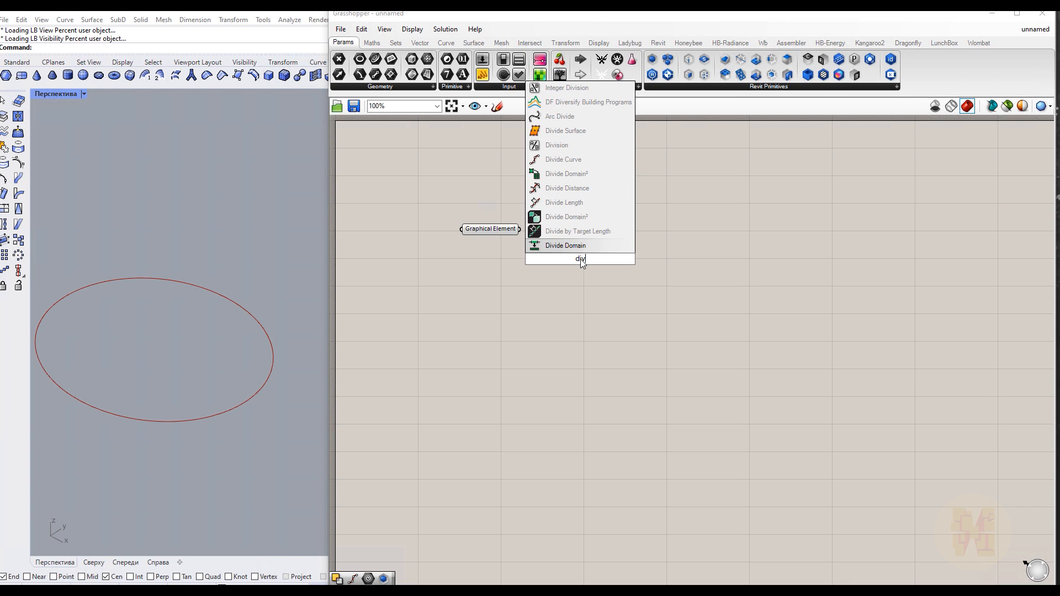
text(ide)
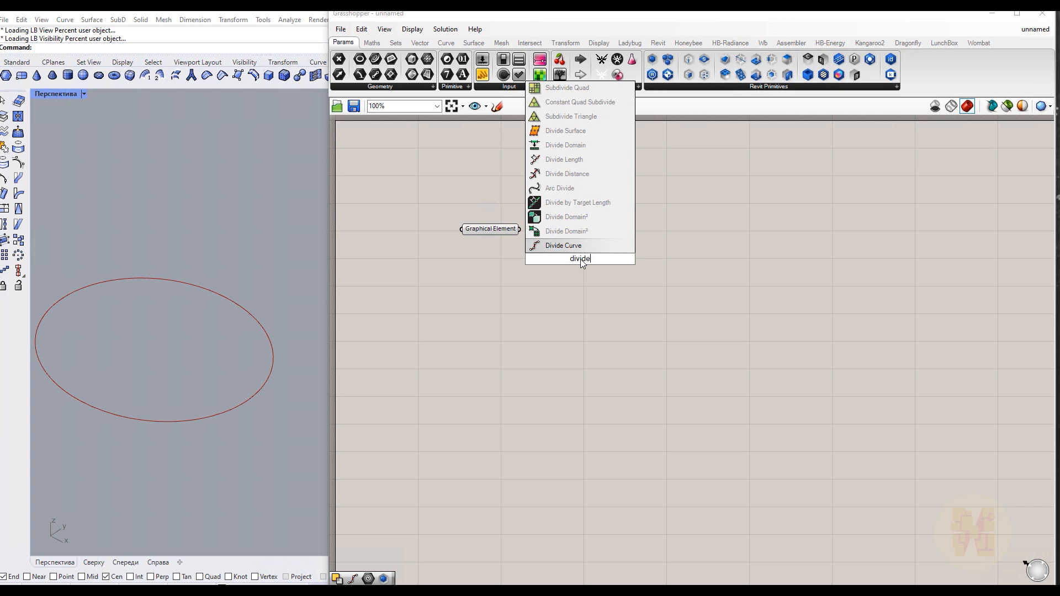
key(Return)
scroll(511, 232, up, 2)
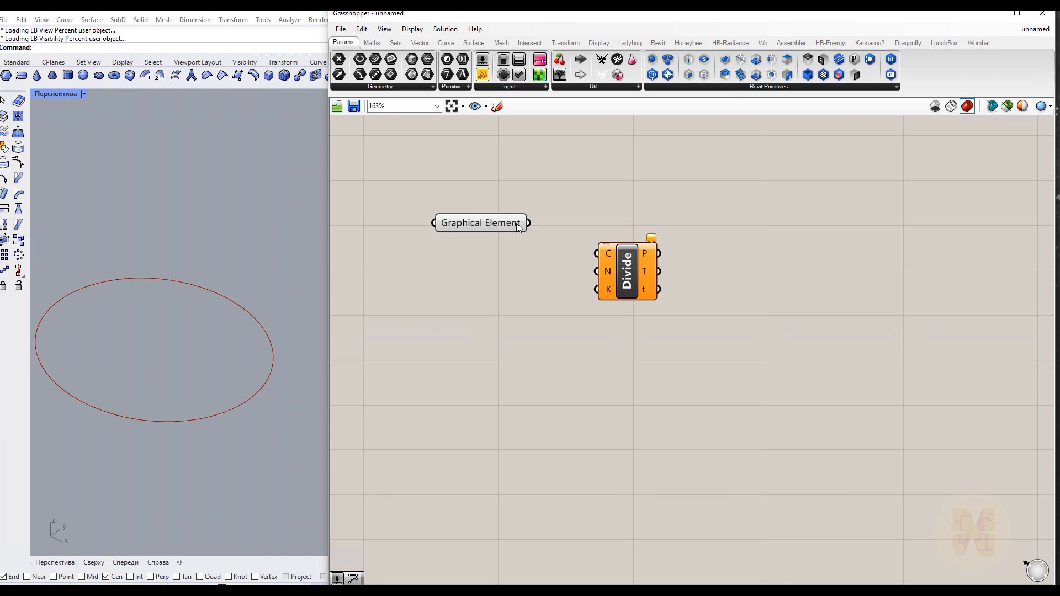
drag(529, 223, 596, 253)
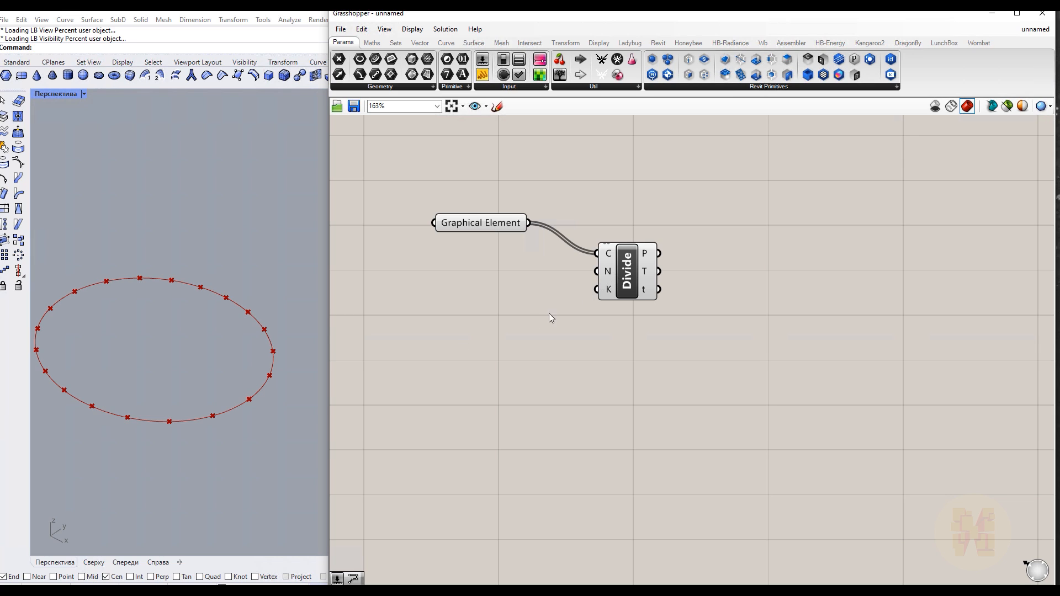
Add a number slider set to 1 and connect it to the Divide count input
double_click(470, 290)
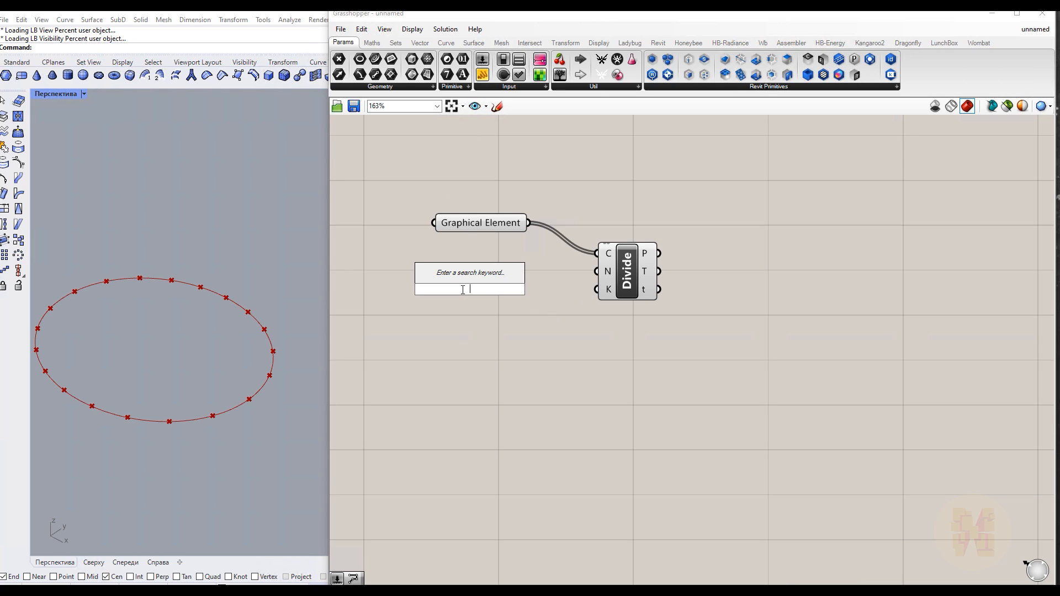
text(1)
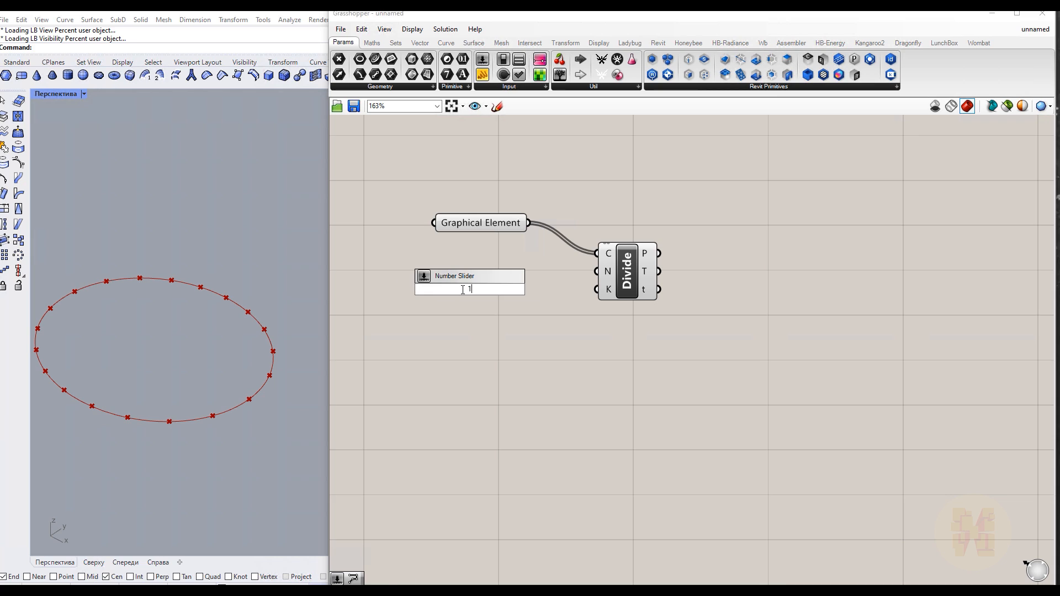
key(Return)
drag(545, 290, 597, 271)
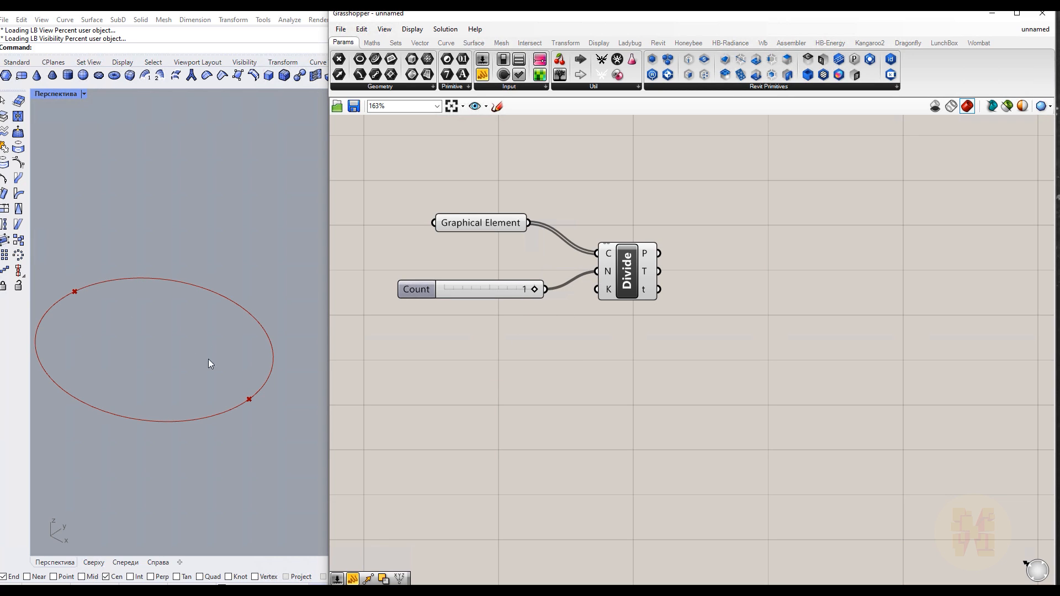
Add a PolyLine component and connect the division points to its vertices input
right_drag(732, 382, 563, 393)
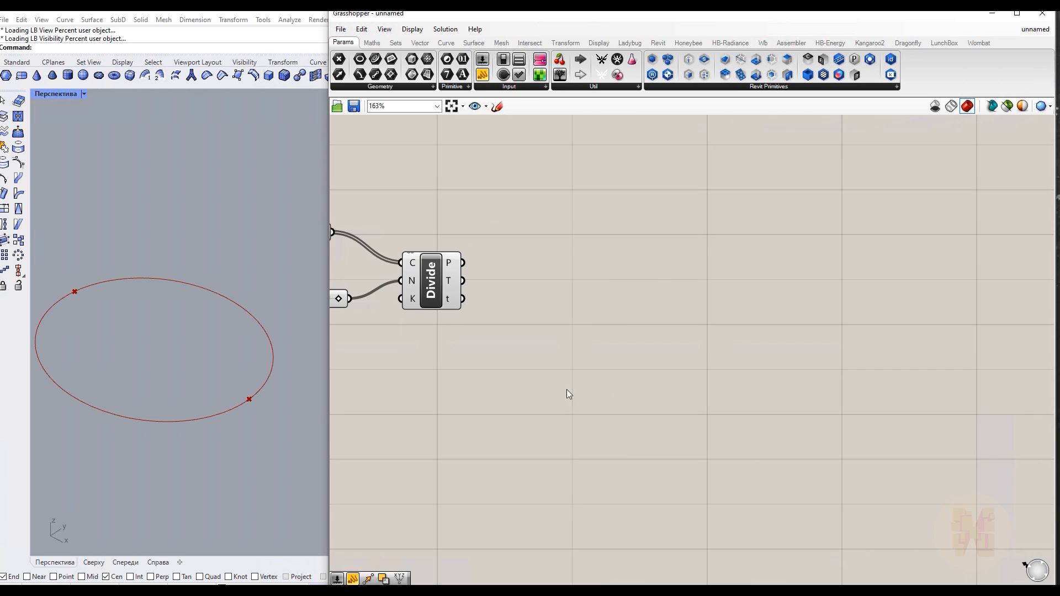
double_click(623, 333)
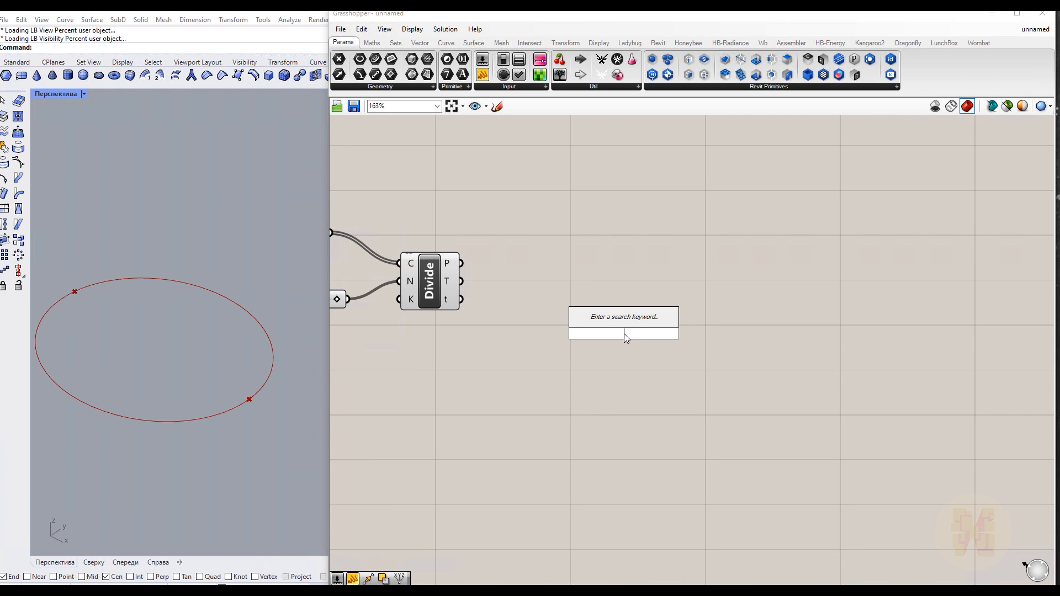
text(plone)
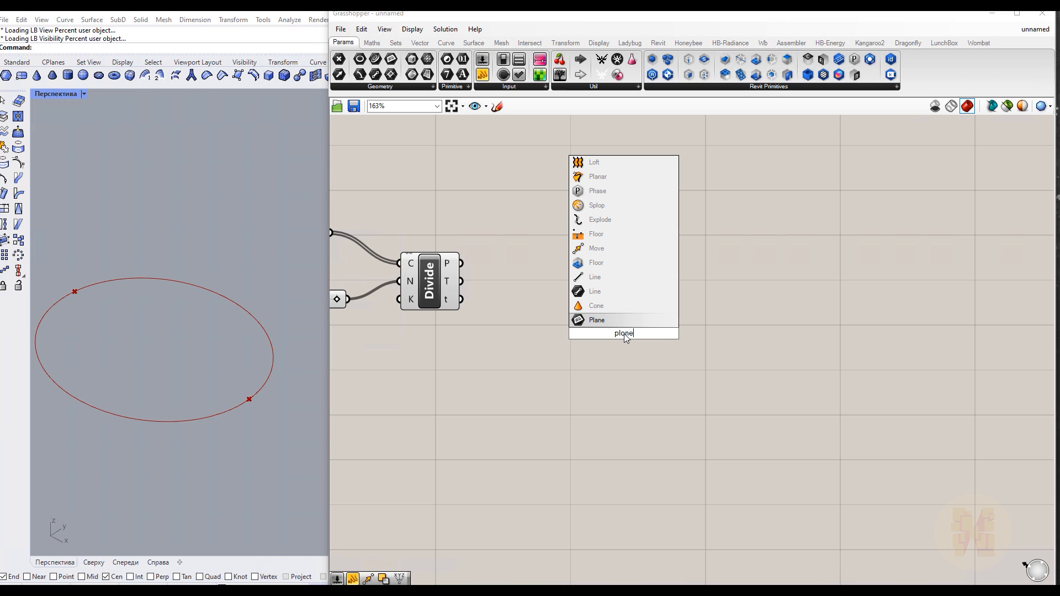
key(BackSpace)
key(BackSpace)
key(BackSpace)
key(BackSpace)
key(BackSpace)
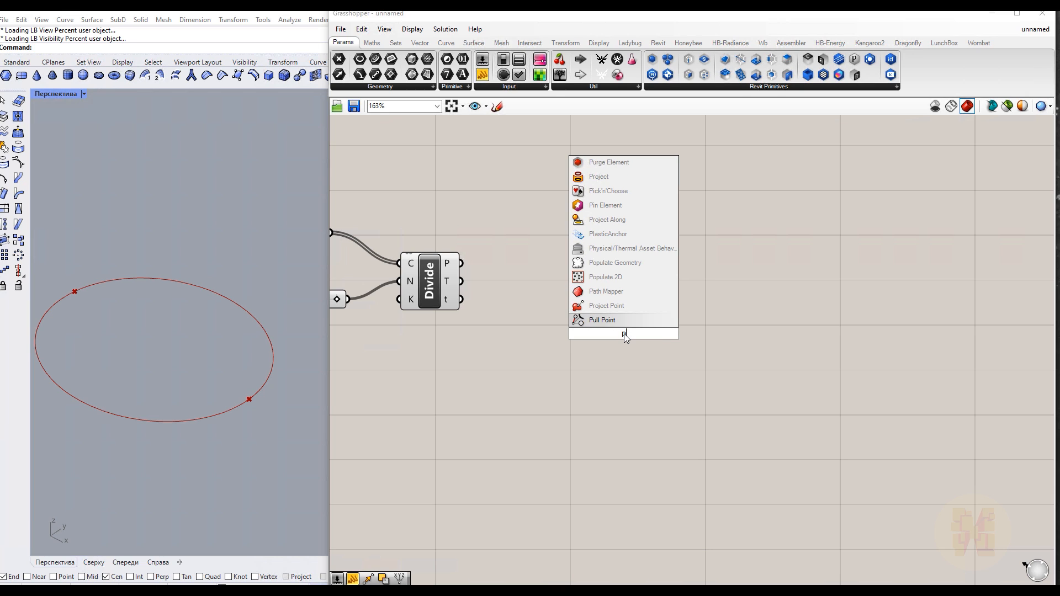
text(pline)
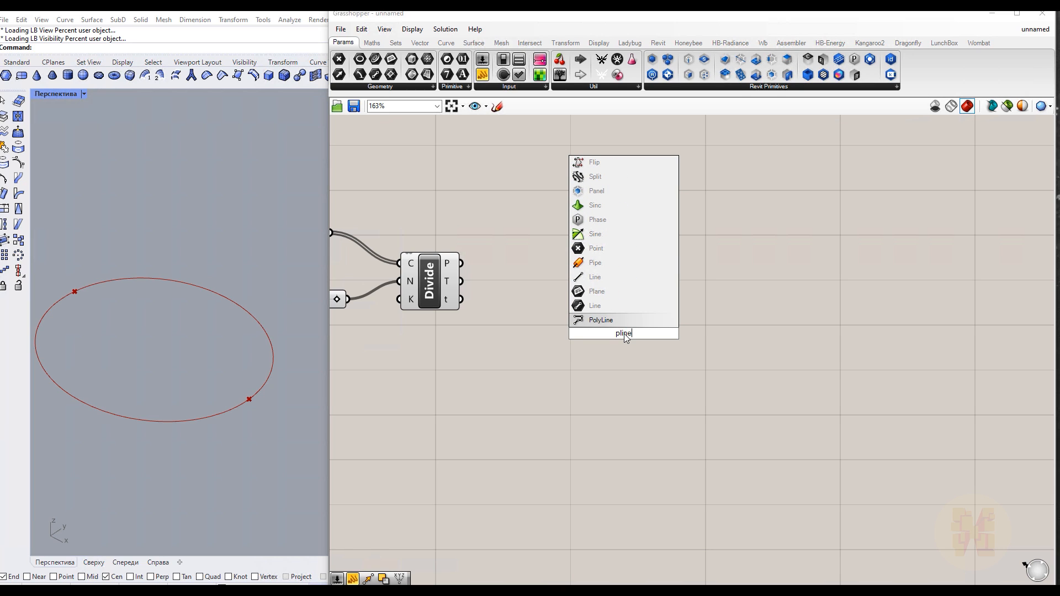
key(Return)
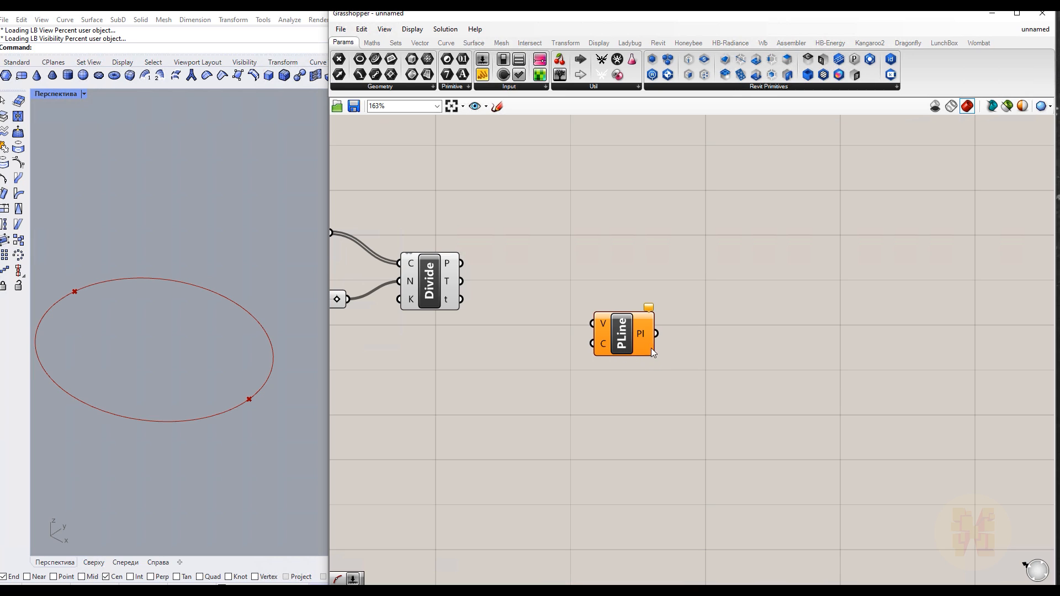
drag(461, 264, 639, 301)
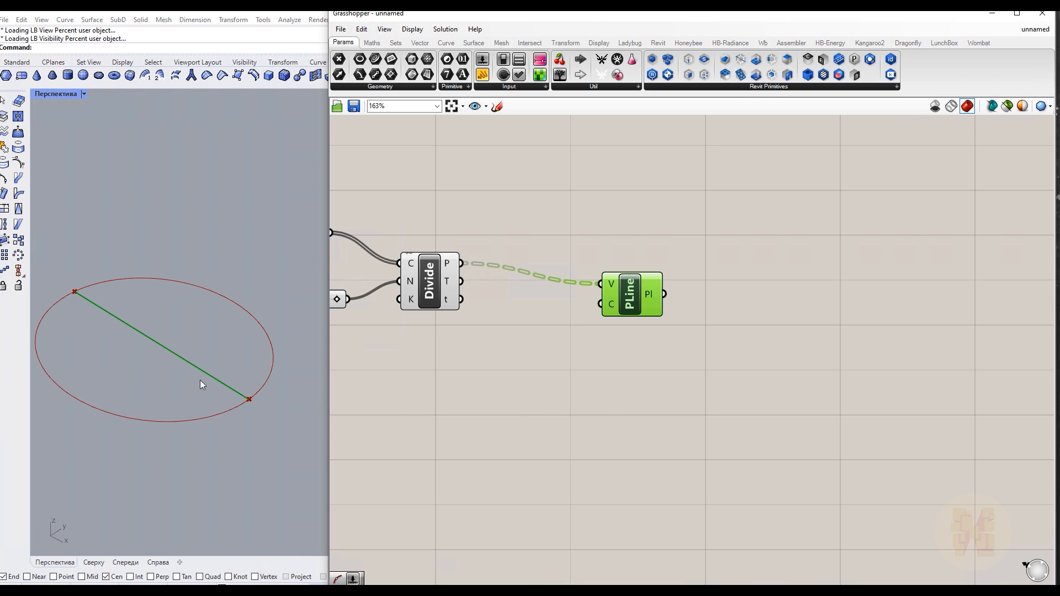
Add a Curve Middle component and connect the polyline to its curve input
drag(636, 313, 598, 291)
right_drag(683, 323, 584, 319)
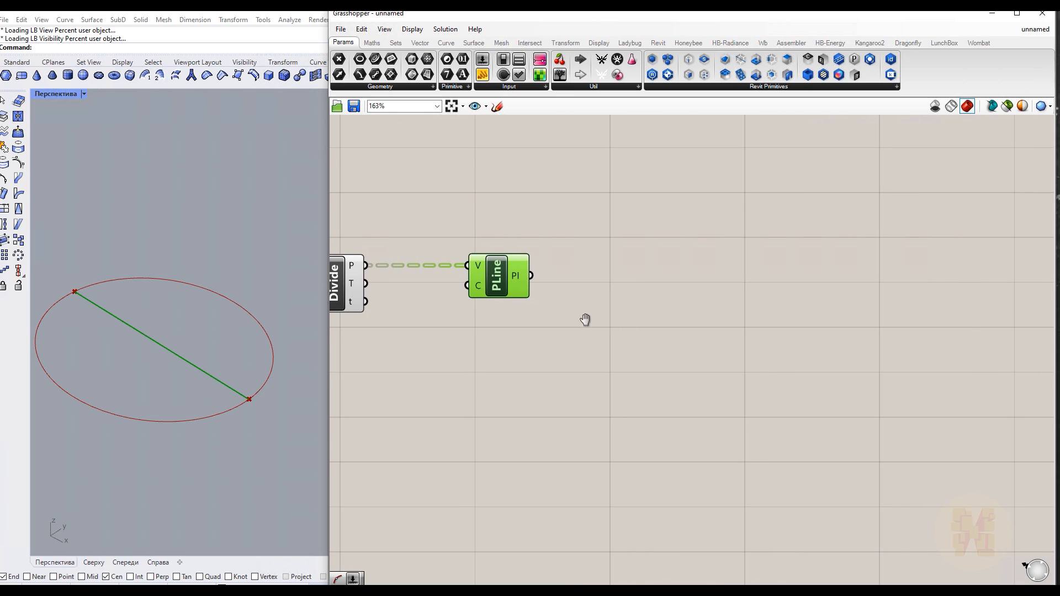
double_click(657, 329)
text(midpt)
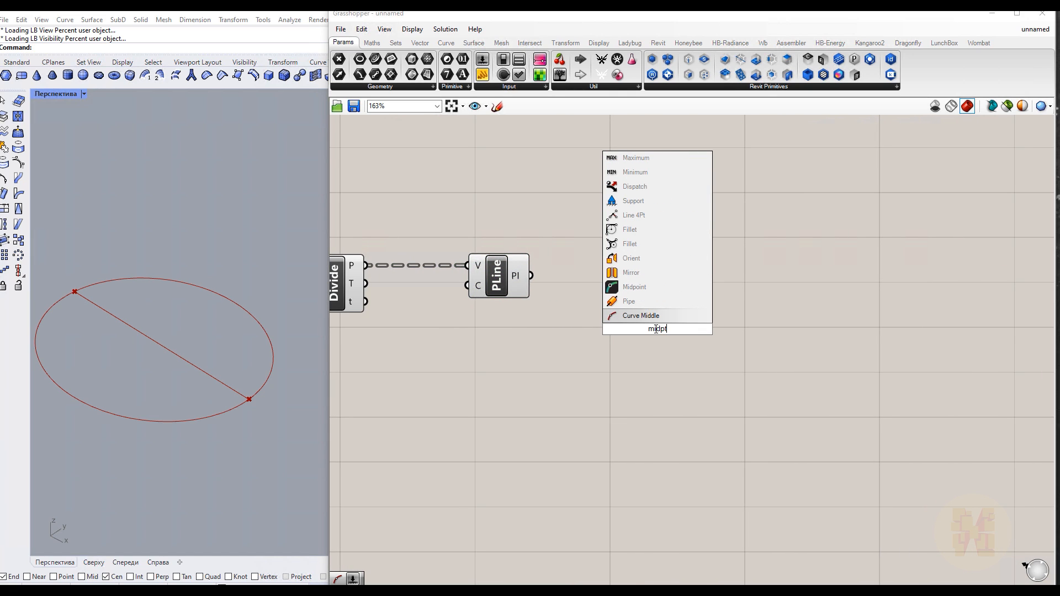
key(Return)
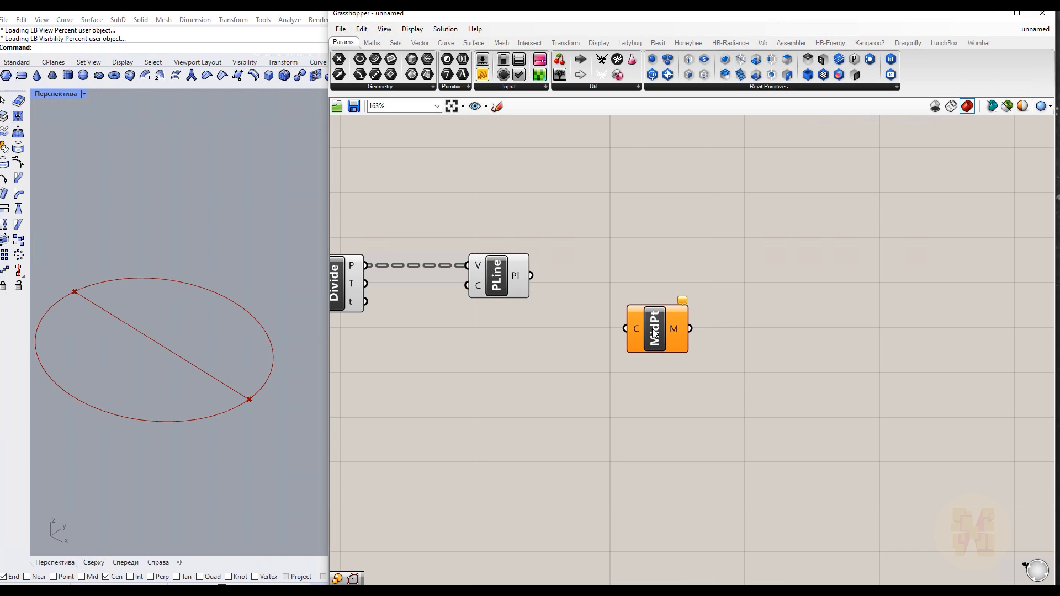
drag(653, 331, 621, 280)
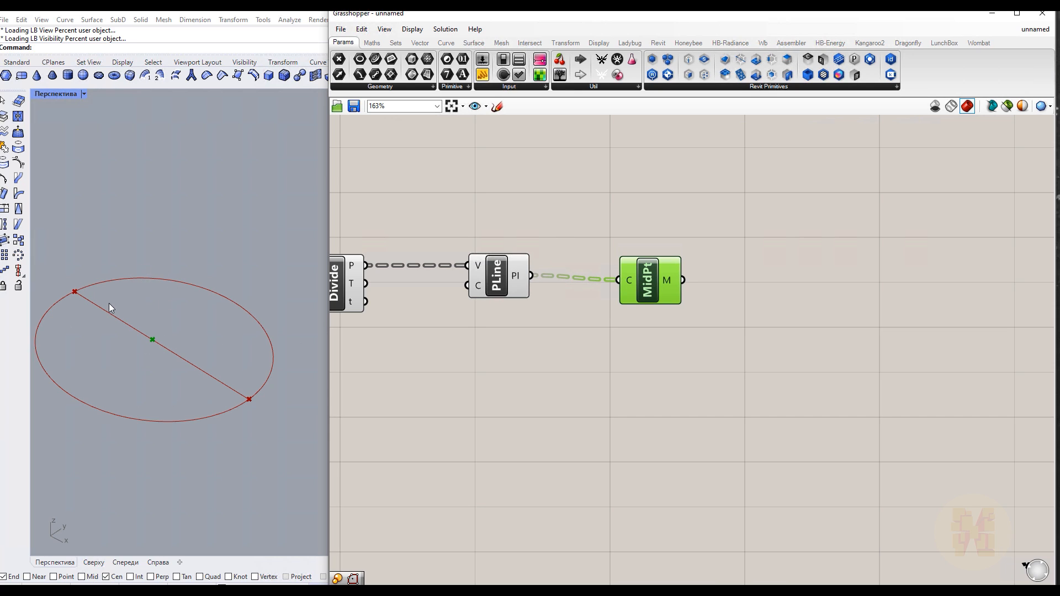
Turn off preview for the Divide and PolyLine components
right_drag(428, 344, 533, 347)
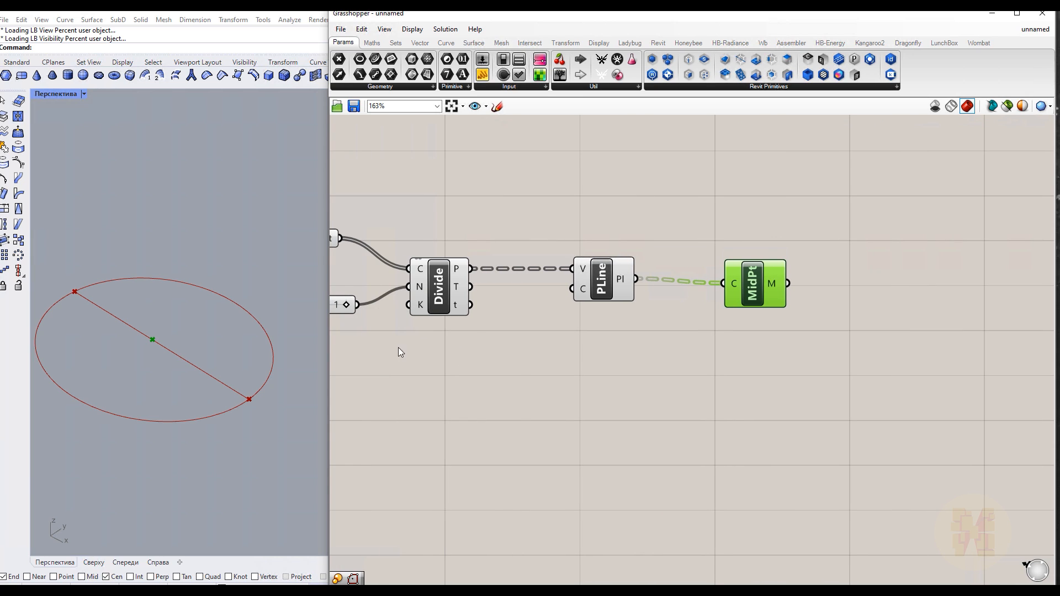
right_drag(394, 342, 493, 358)
right_drag(641, 380, 548, 388)
drag(660, 218, 432, 375)
right_click(535, 218)
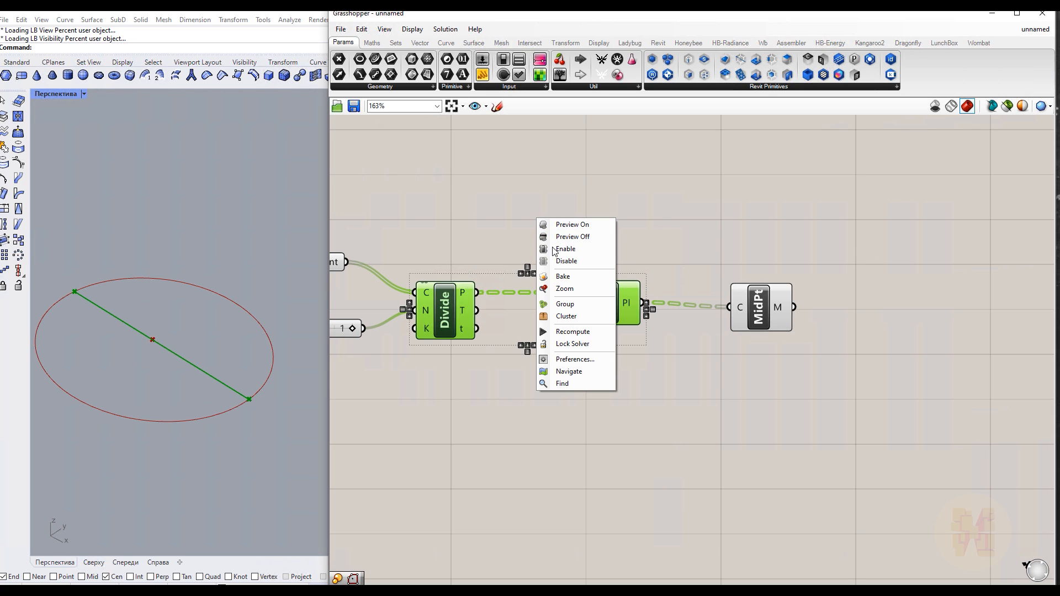
click(576, 237)
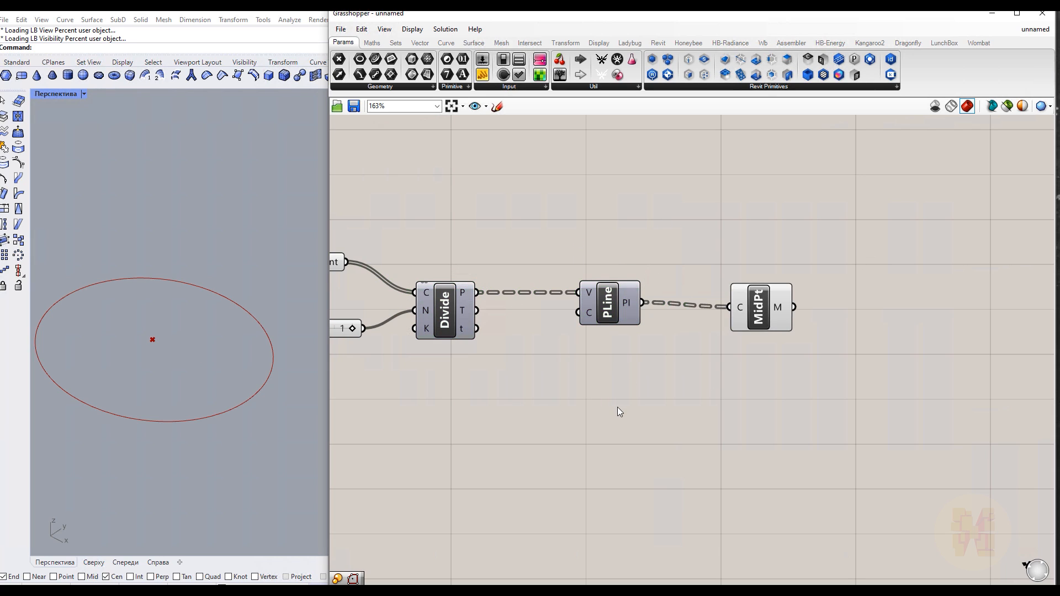
click(770, 314)
right_drag(541, 402, 716, 390)
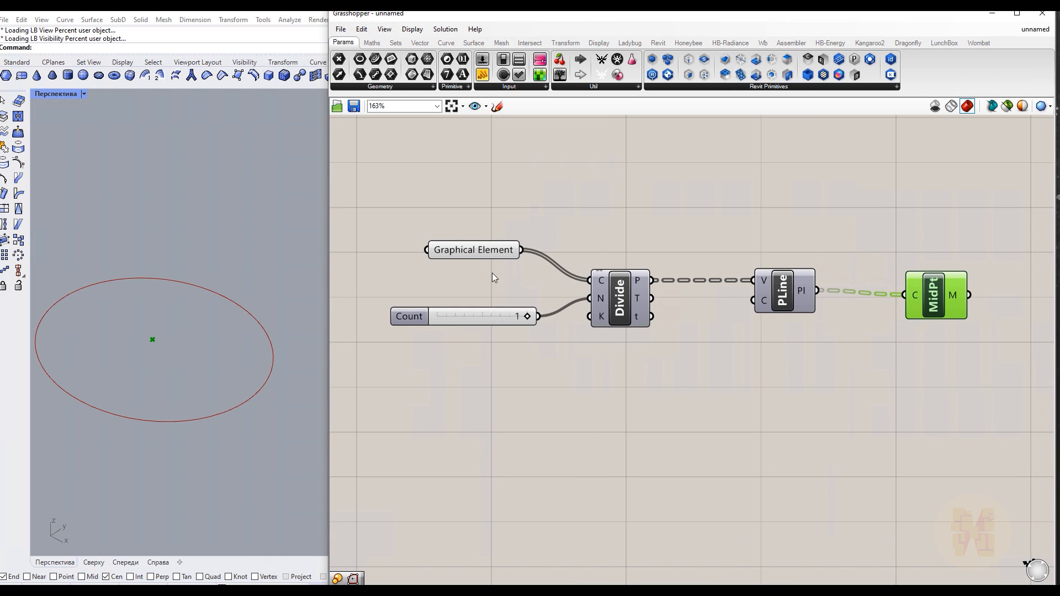
click(461, 250)
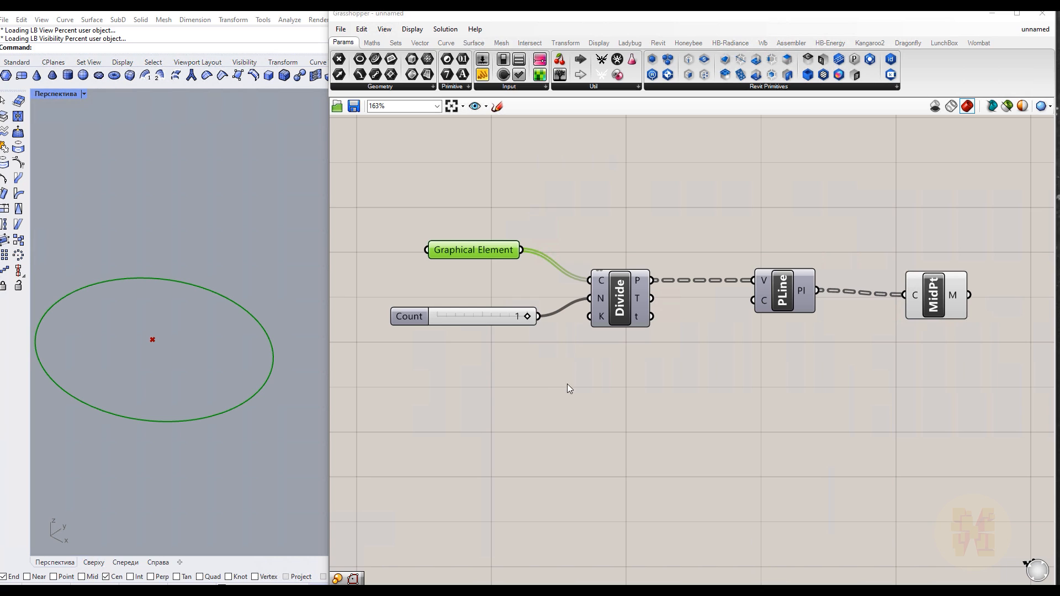
right_click(529, 416)
right_drag(807, 403, 383, 411)
drag(506, 304, 506, 294)
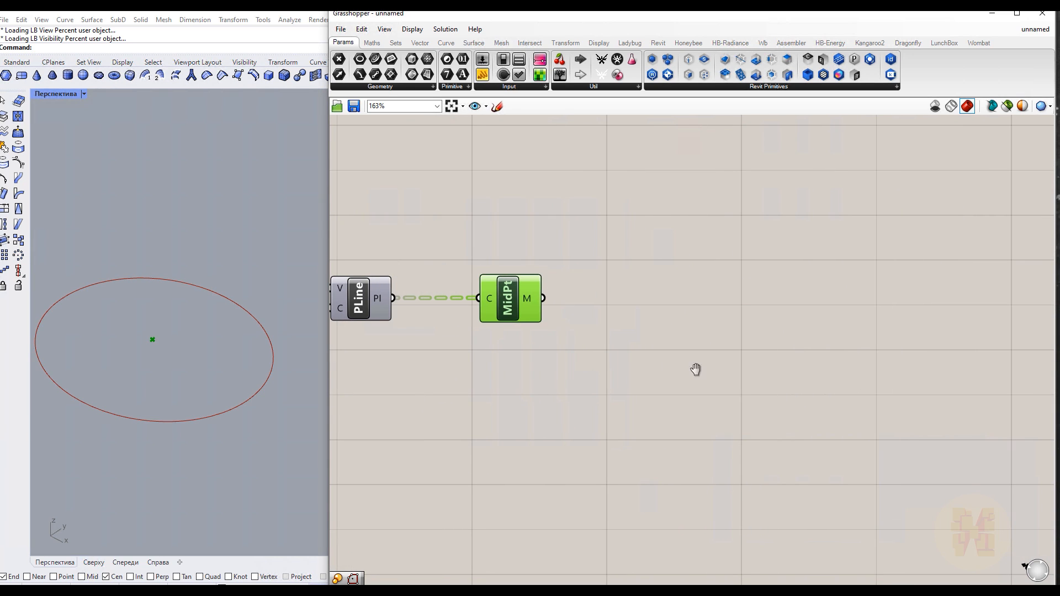
right_drag(693, 367, 640, 374)
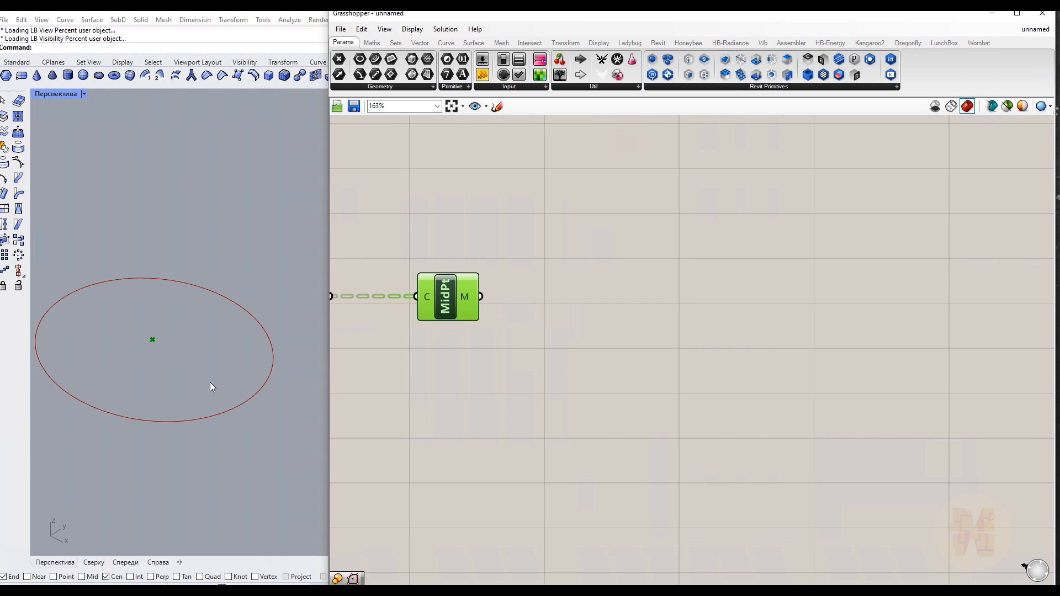
mouse_move(155, 377)
right_down()
mouse_move(166, 355)
mouse_move(153, 374)
right_up()
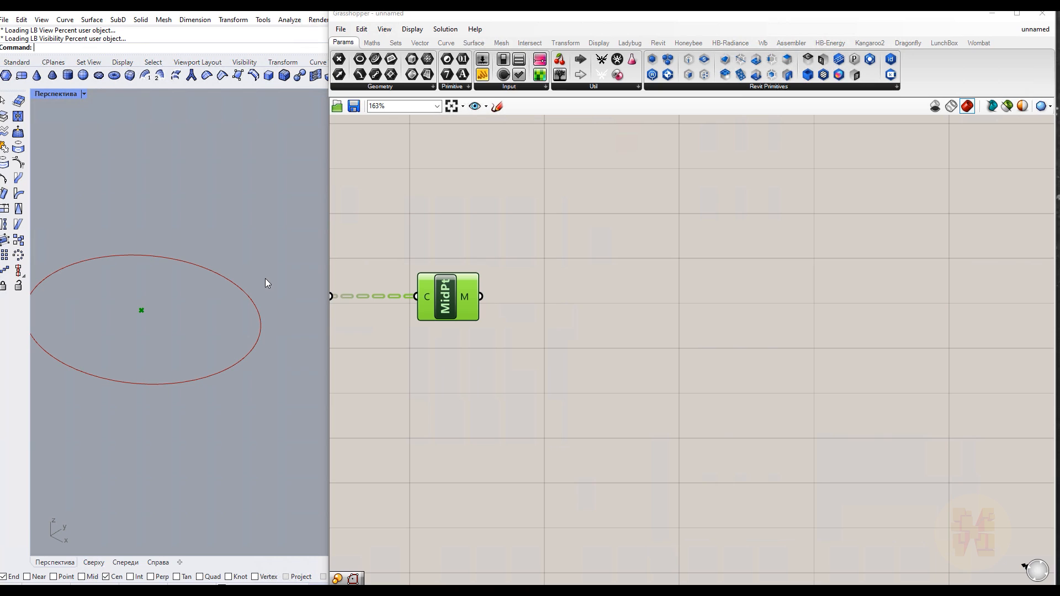
click(589, 377)
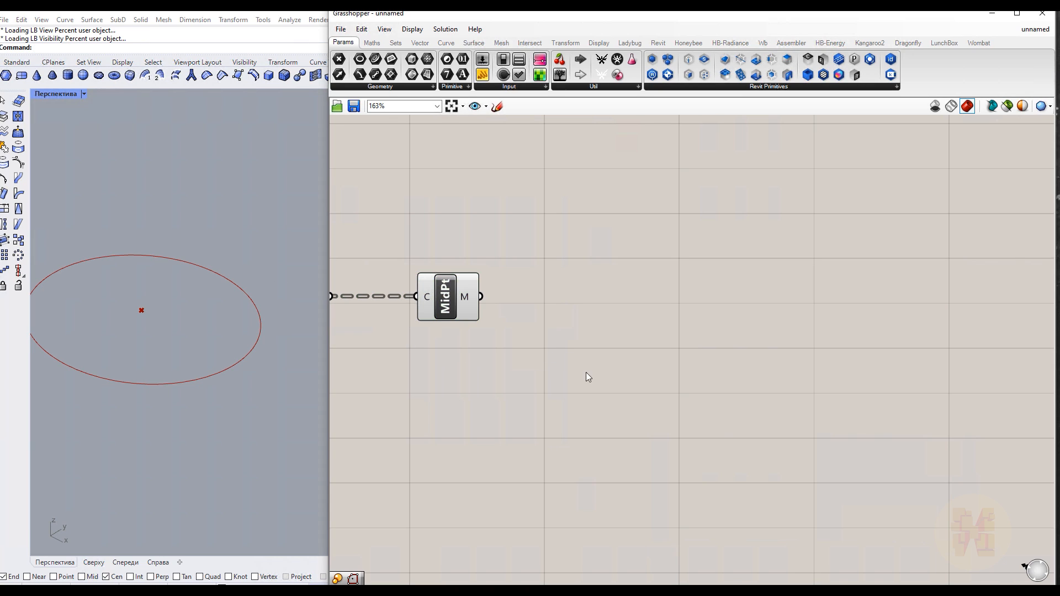
Add a Sphere component and connect the midpoint to its base input
double_click(625, 374)
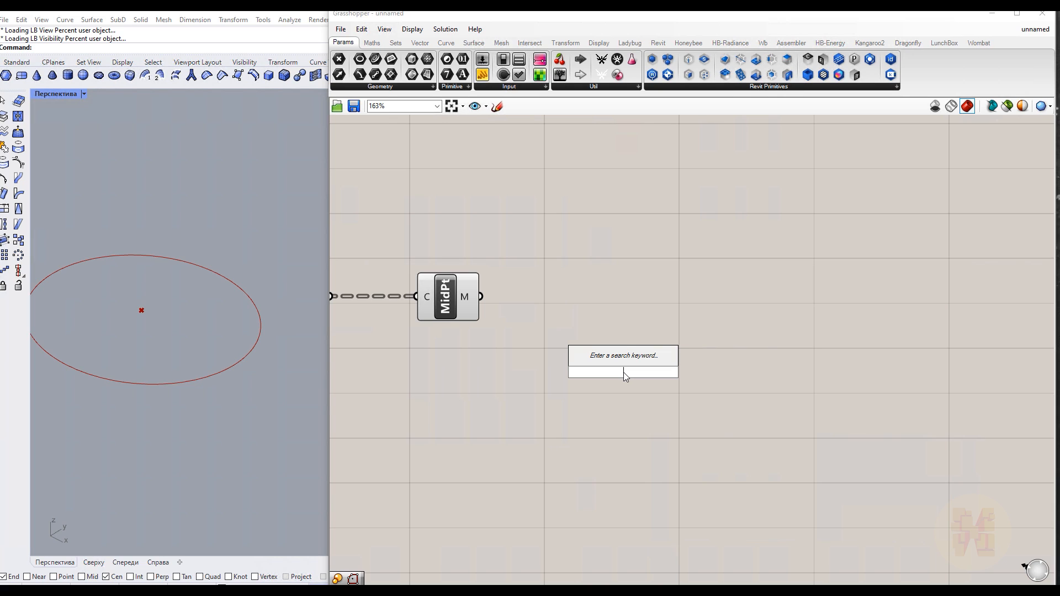
text(sphere)
key(Return)
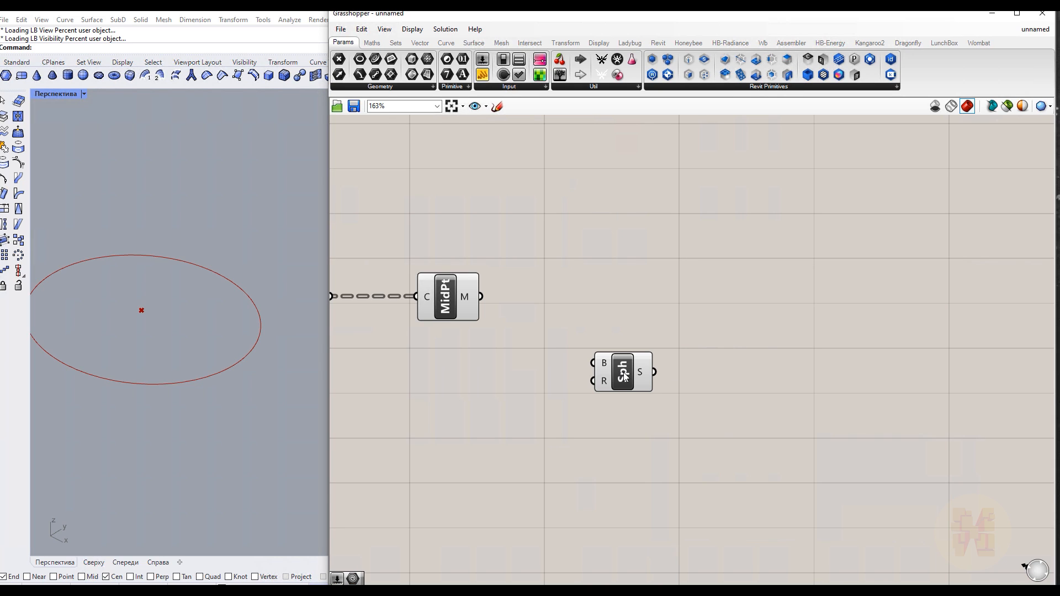
drag(481, 297, 624, 299)
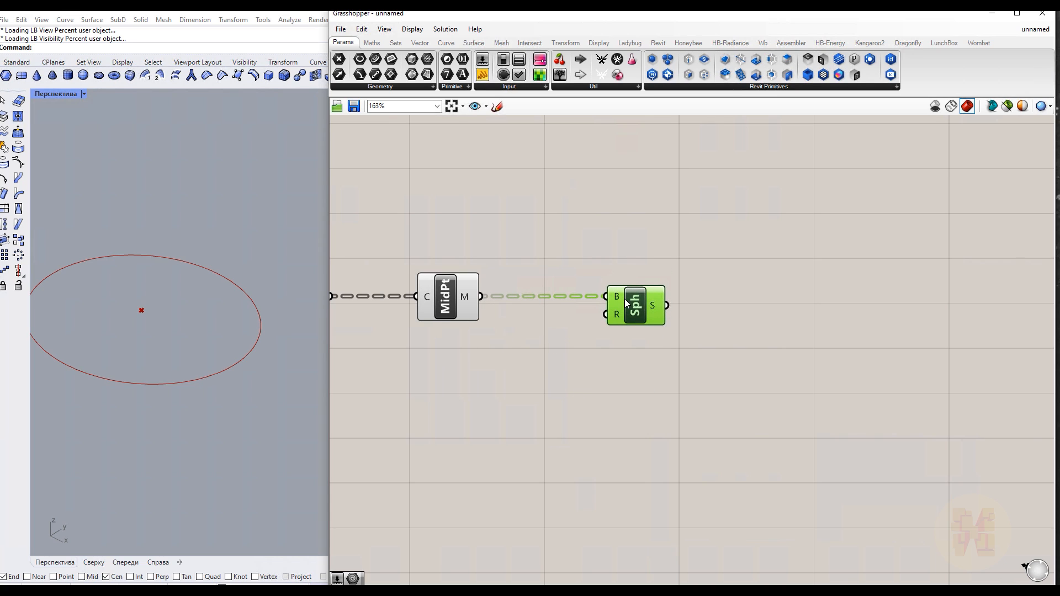
Add a slider set to 17000 and connect it to the sphere's radius input
double_click(504, 425)
text(17000)
key(Return)
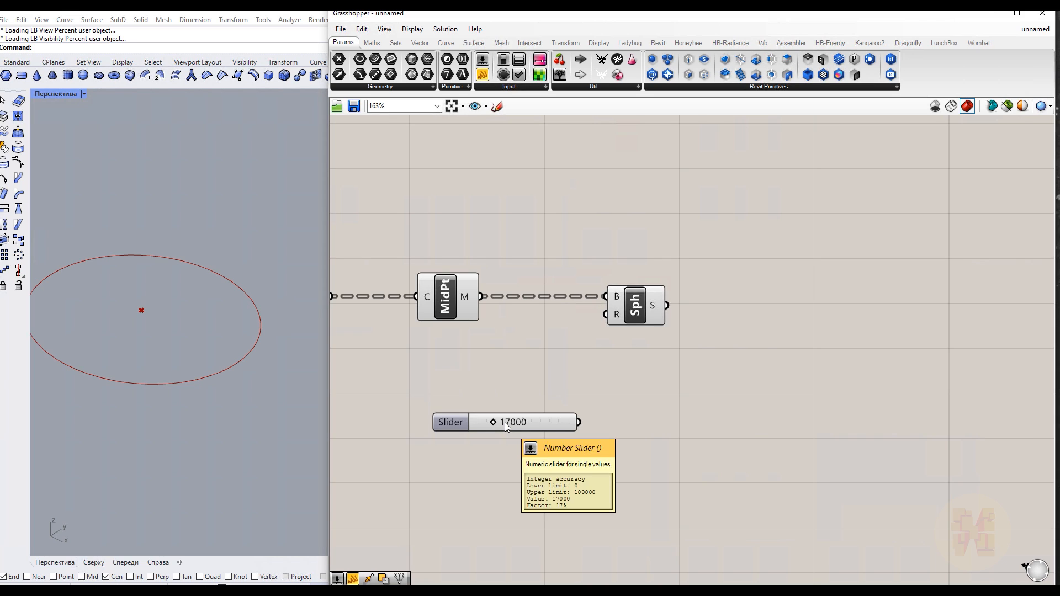
drag(577, 421, 607, 314)
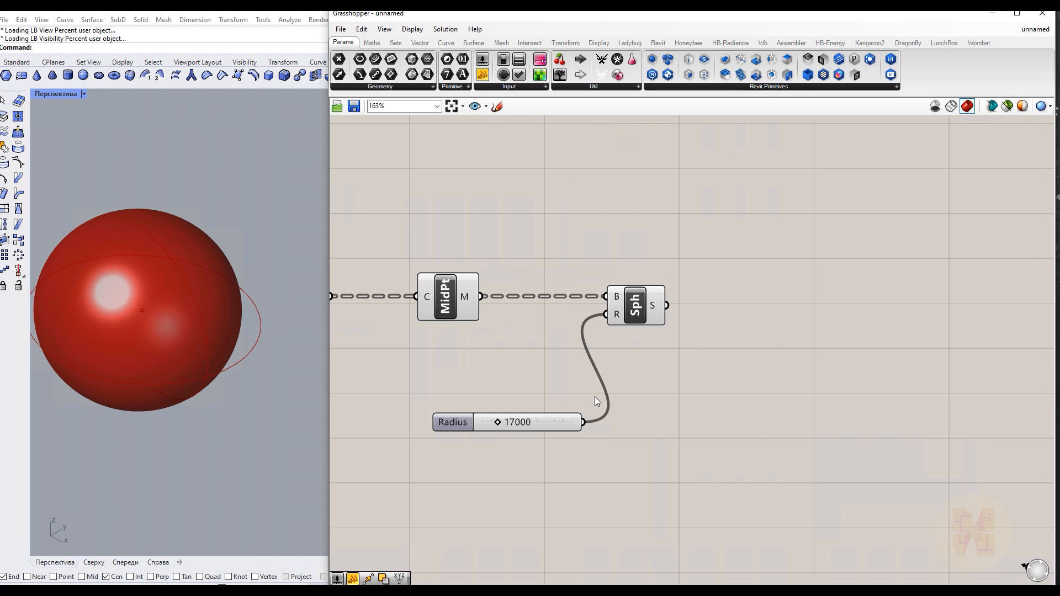
Switch the viewports to the four-view layout and zoom the top and front views to fit the sphere
click(84, 92)
click(77, 105)
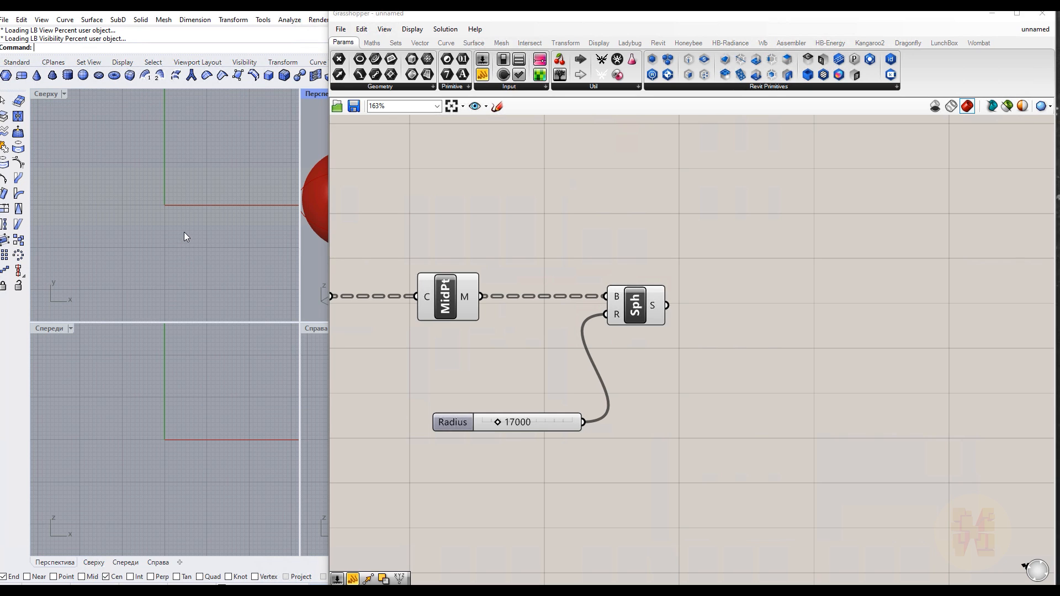
scroll(184, 231, down, 12)
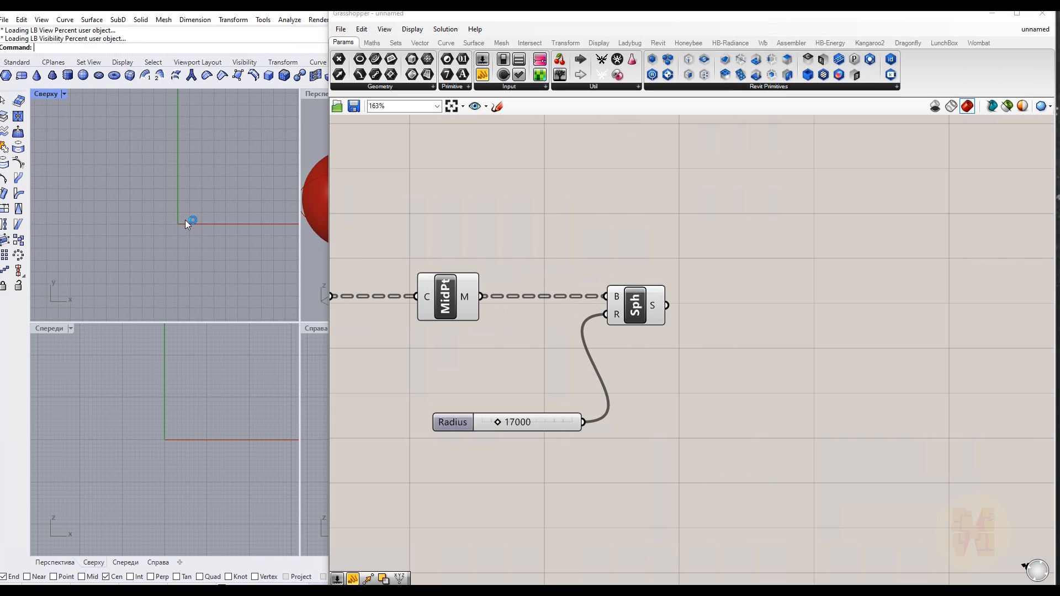
middle_click(181, 220)
click(184, 220)
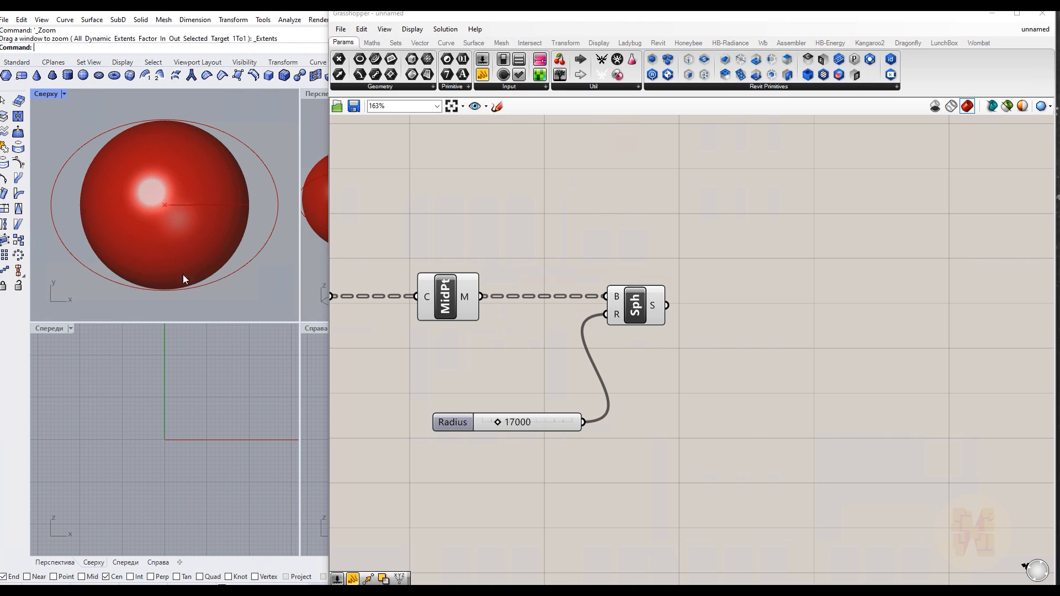
middle_click(175, 394)
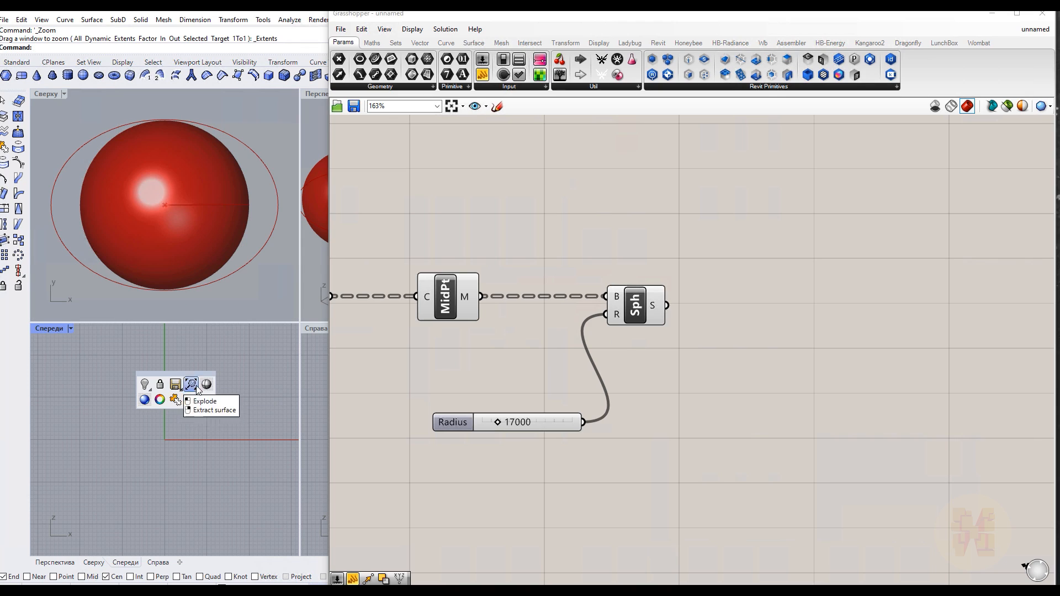
click(193, 385)
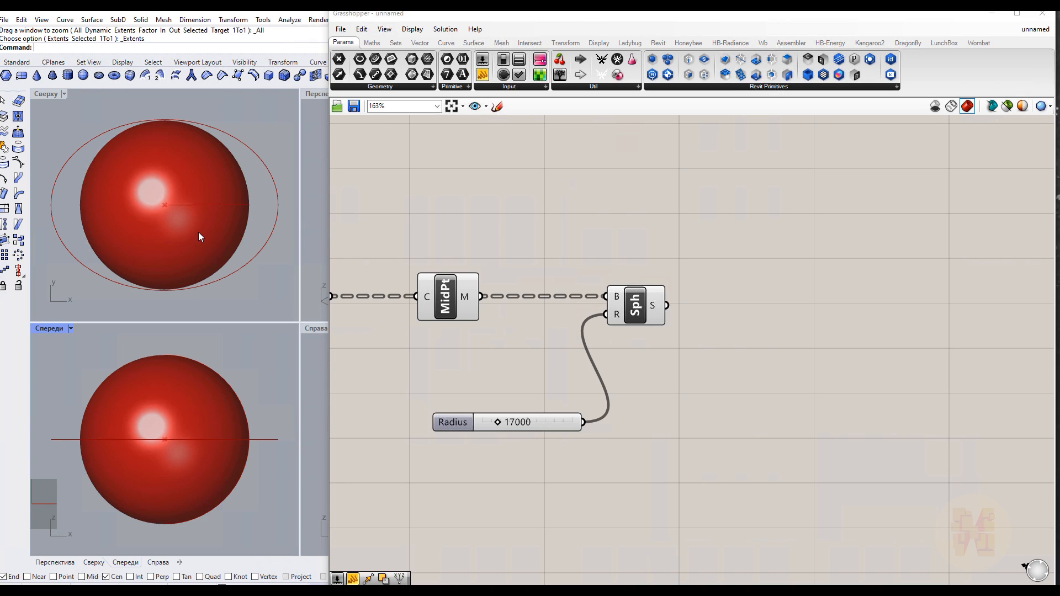
scroll(197, 231, down, 4)
scroll(158, 196, up, 10)
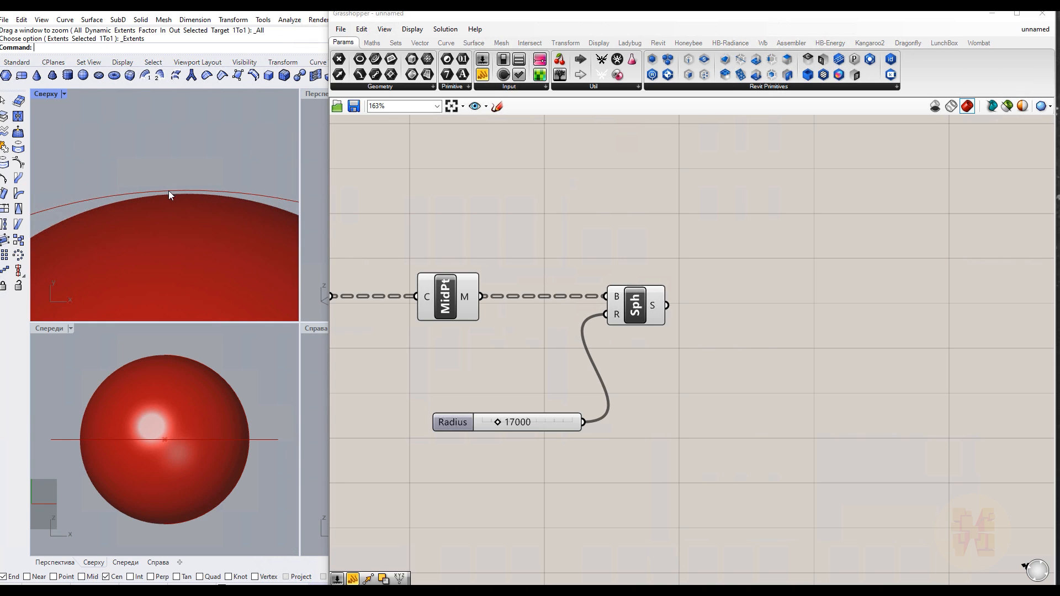
scroll(183, 210, down, 5)
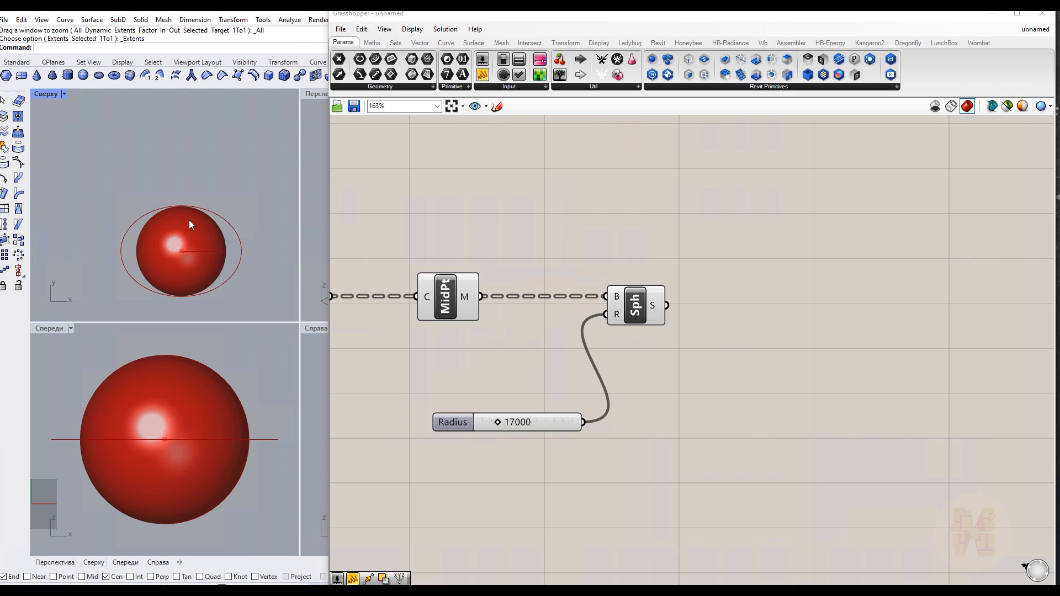
scroll(160, 189, up, 8)
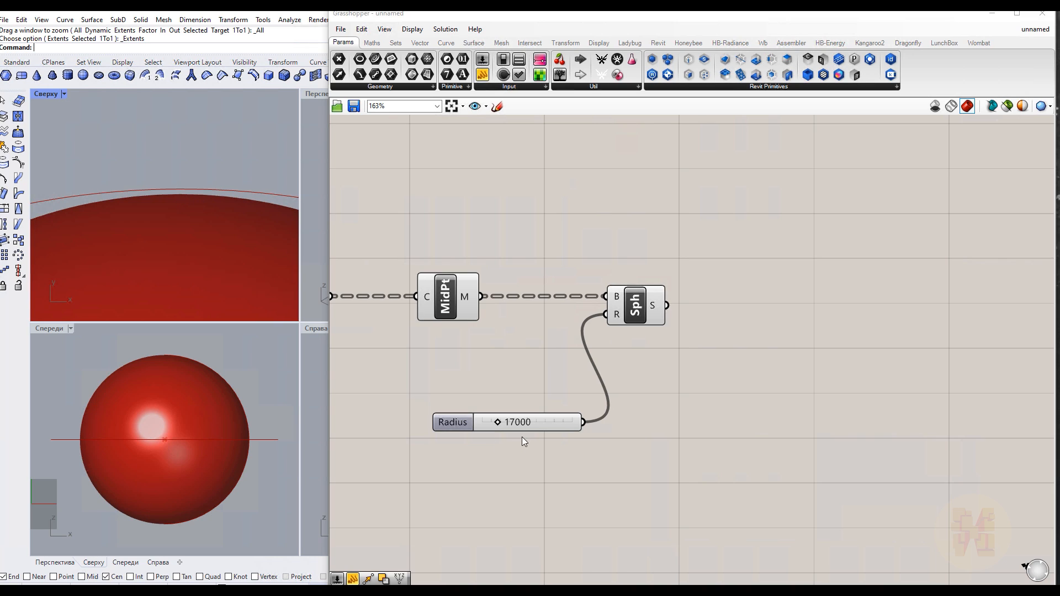
Set the radius slider to 17200
double_click(527, 423)
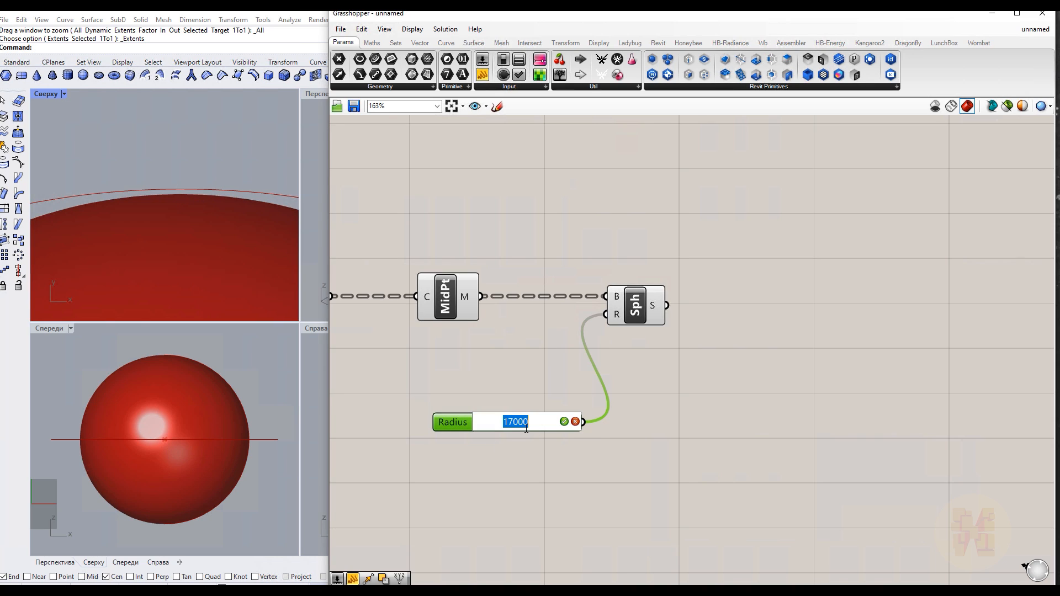
drag(514, 424, 535, 419)
text(200)
key(Return)
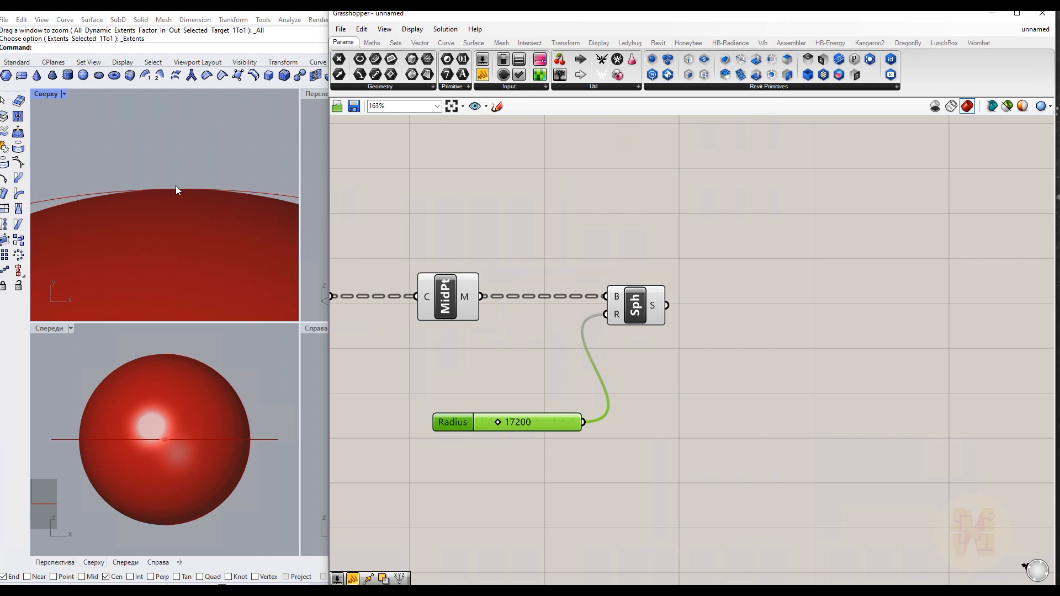
click(521, 409)
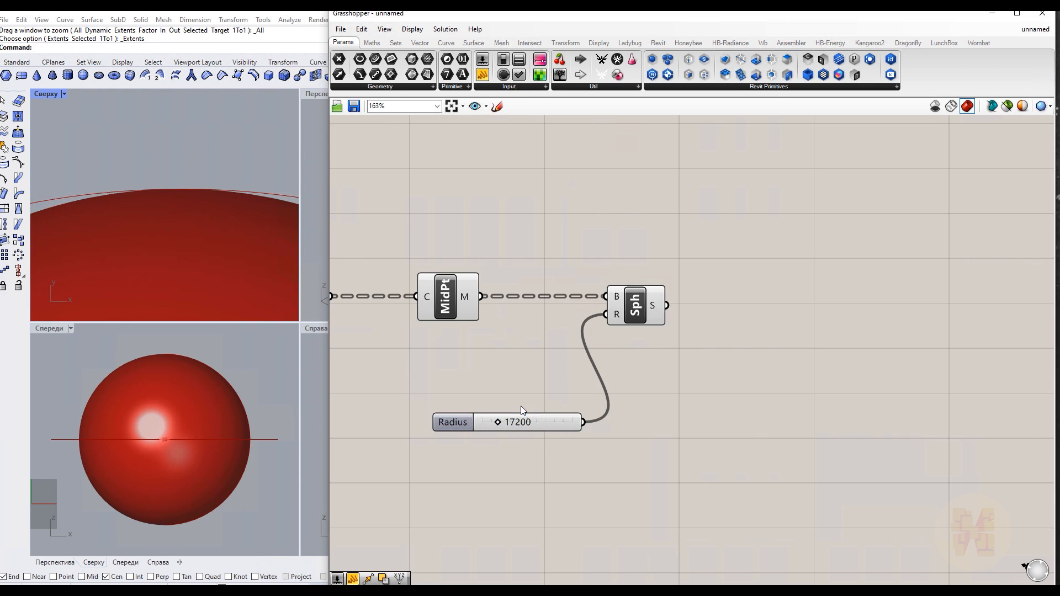
drag(462, 422, 415, 365)
right_drag(721, 453, 598, 454)
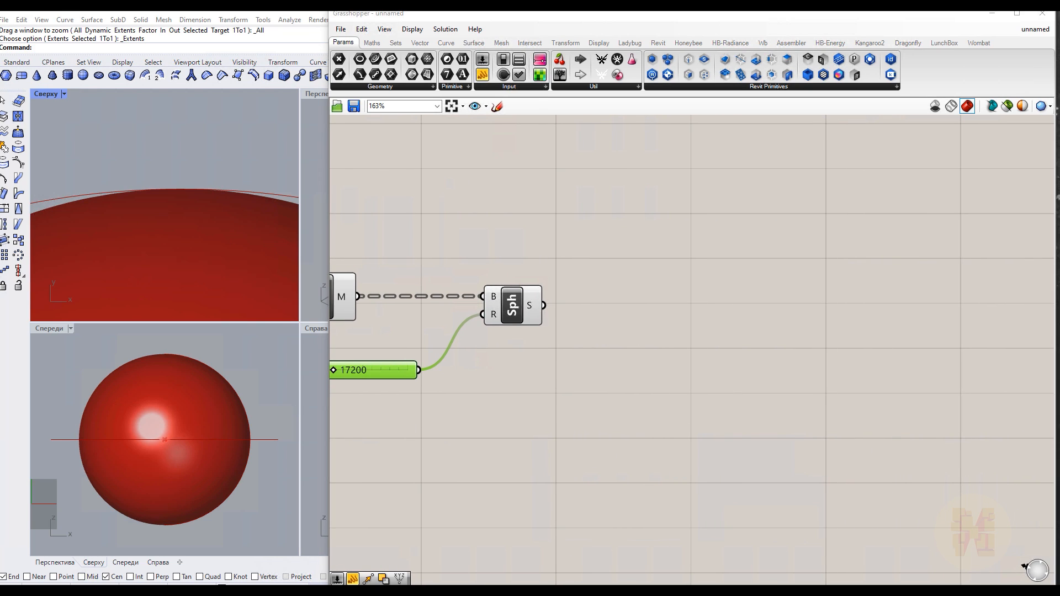
scroll(198, 239, down, 2)
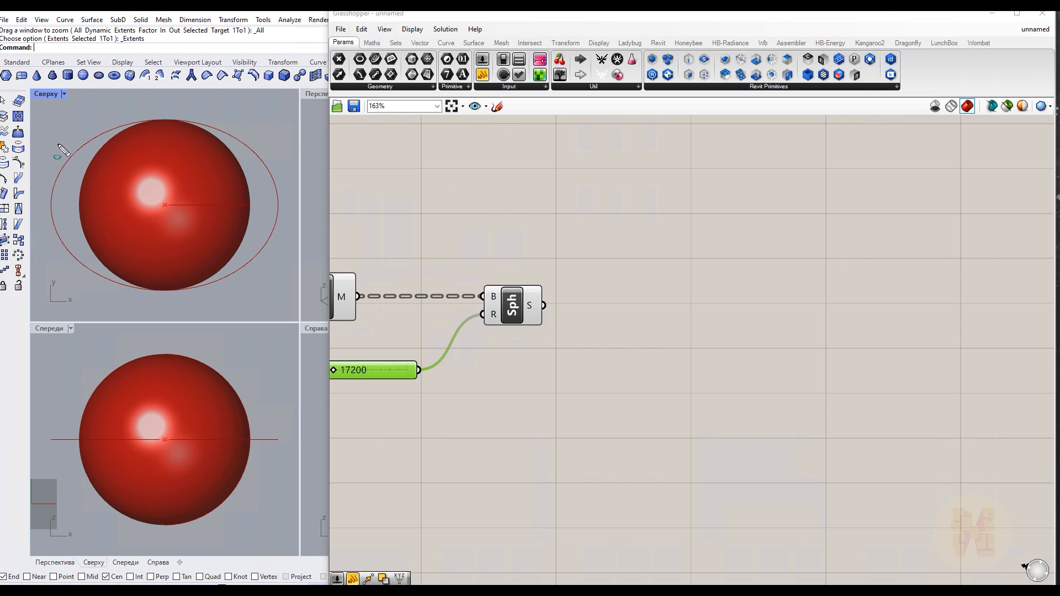
mouse_move(59, 135)
mouse_down()
mouse_move(261, 248)
mouse_move(279, 284)
mouse_up()
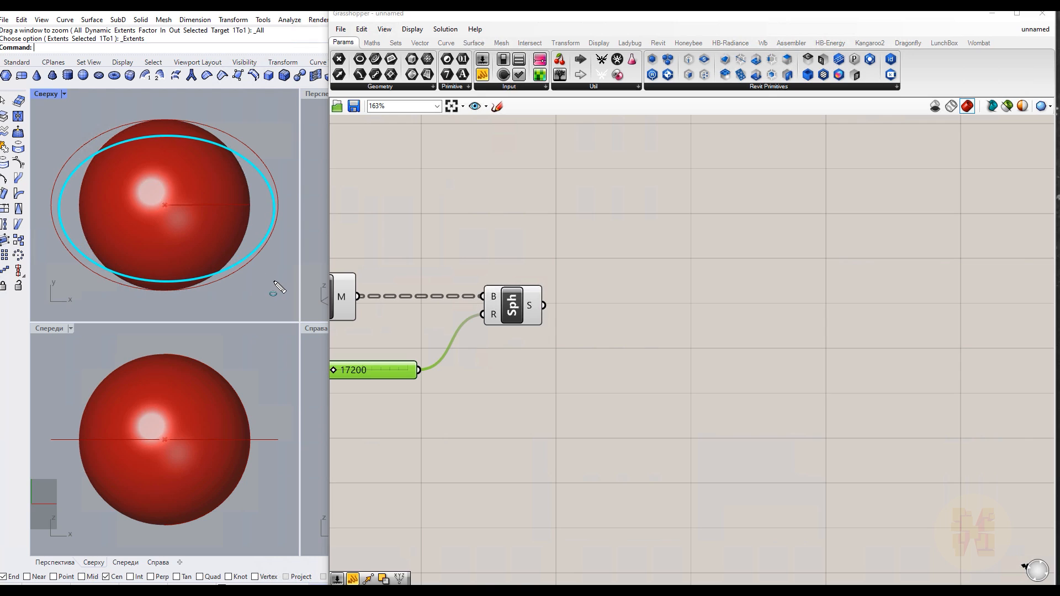
key(Escape)
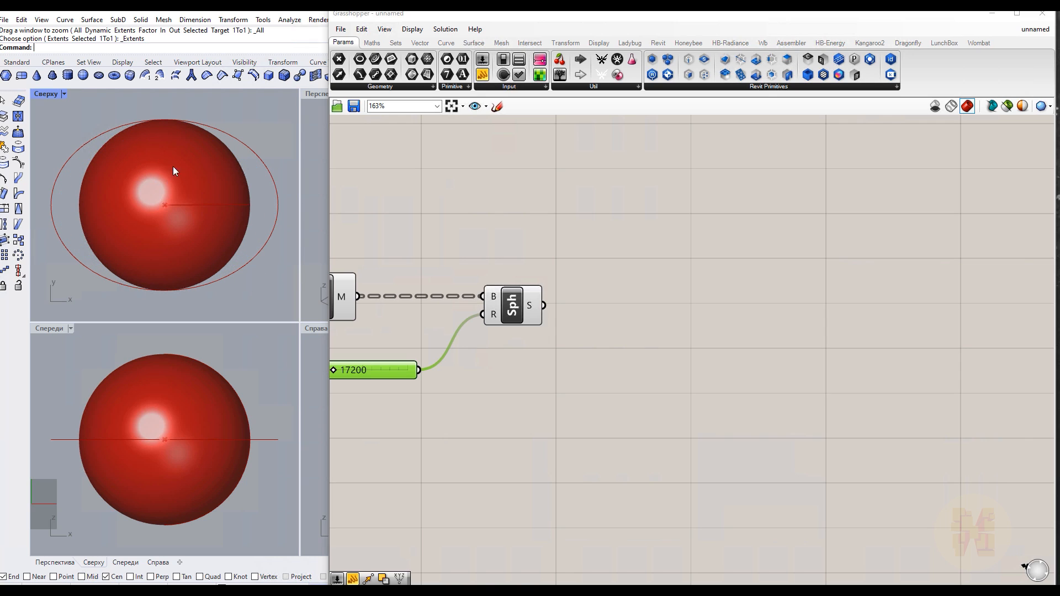
Add a Scale NU component and connect the sphere to its geometry input
click(646, 417)
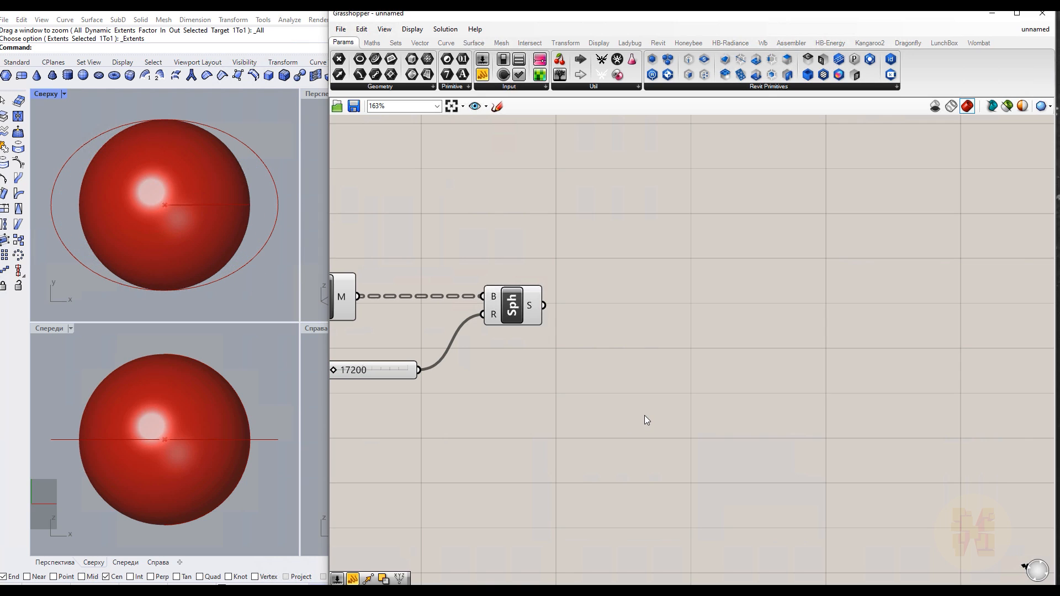
double_click(671, 383)
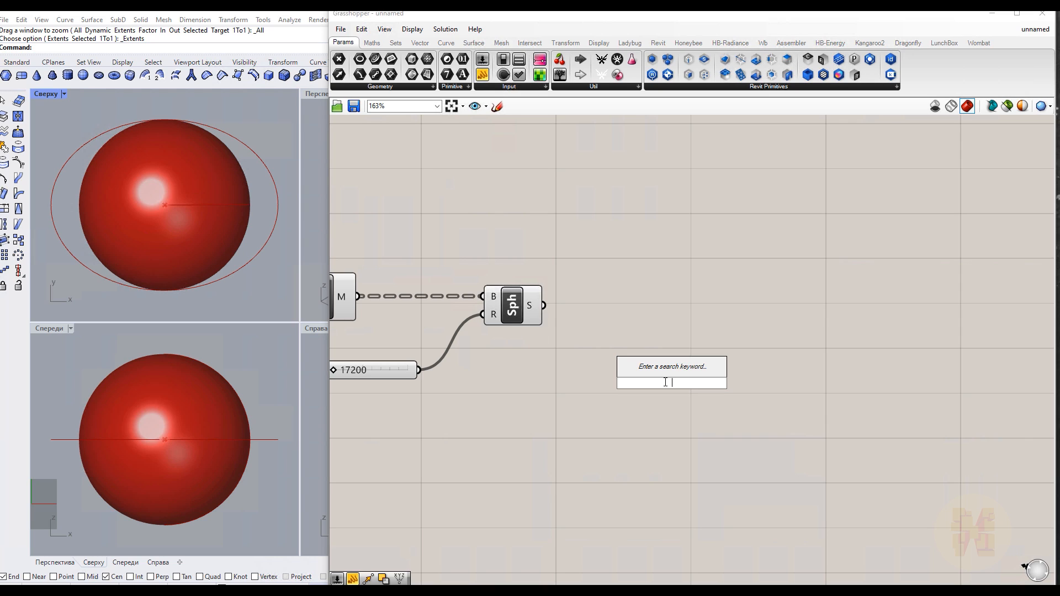
text(scale)
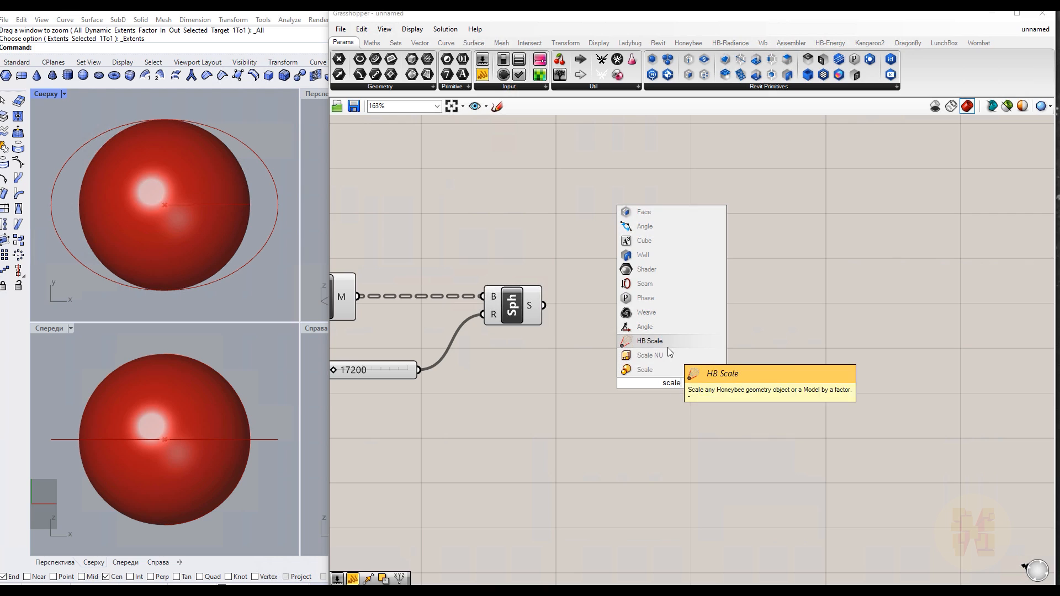
click(670, 357)
drag(672, 381, 675, 385)
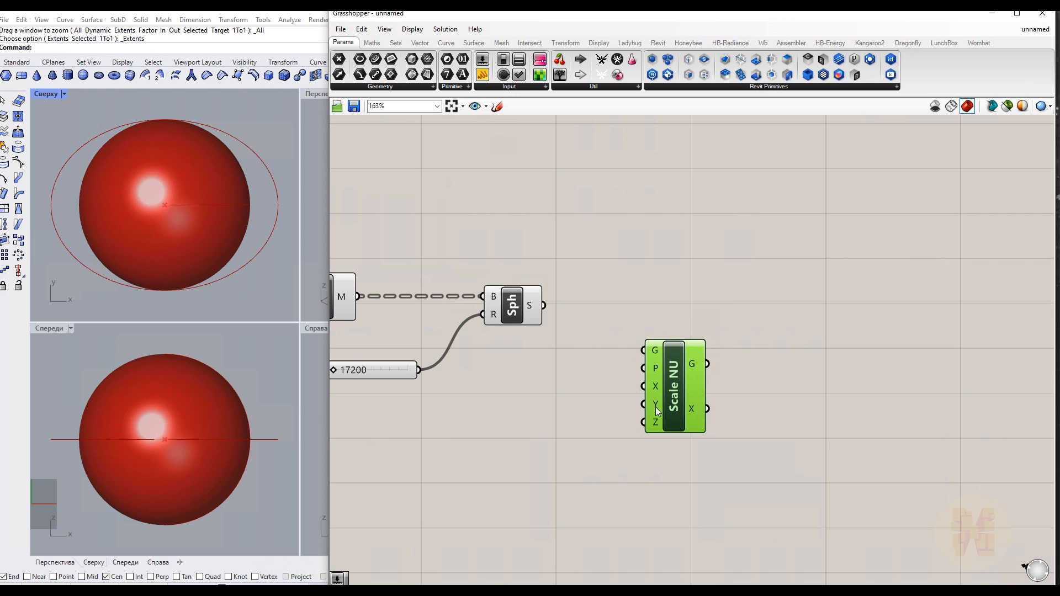
drag(672, 401, 678, 405)
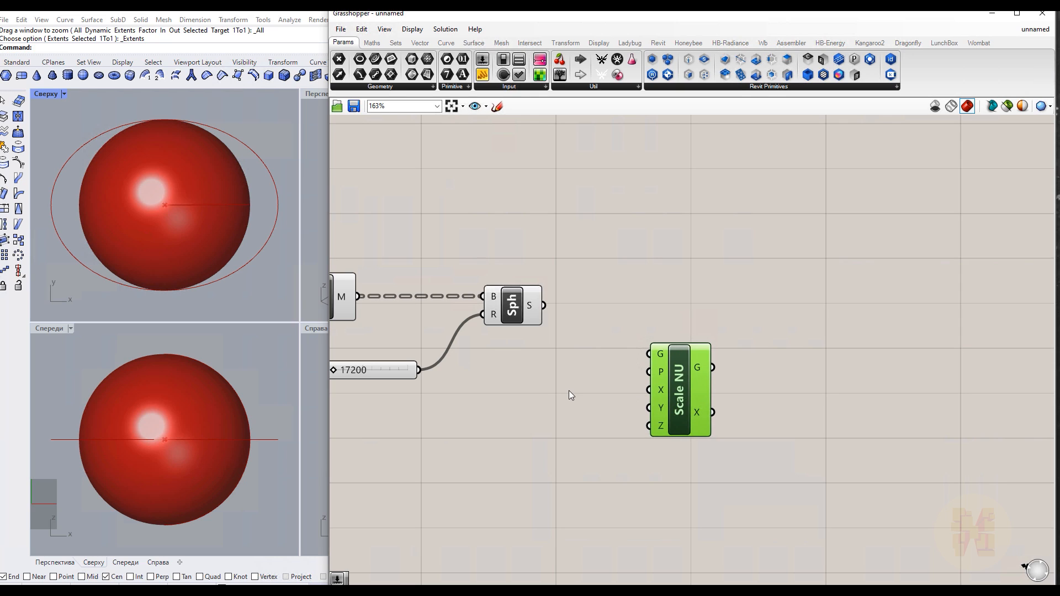
click(568, 389)
drag(543, 305, 649, 353)
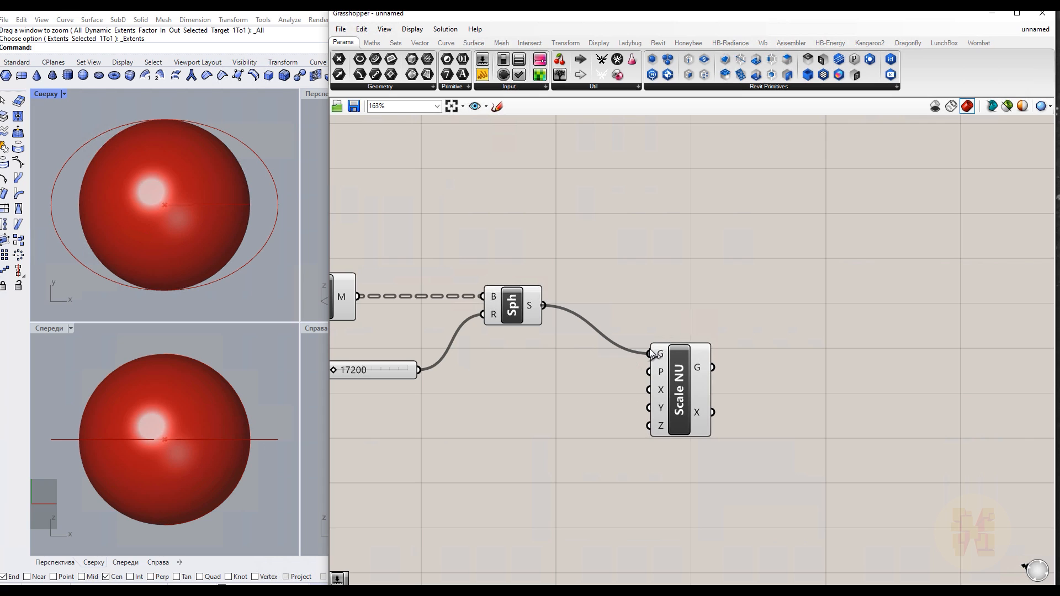
Turn off the preview of the Sphere component
drag(681, 382, 697, 328)
click(574, 374)
right_drag(572, 376, 679, 381)
click(617, 312)
drag(649, 206, 561, 379)
right_drag(622, 222, 618, 223)
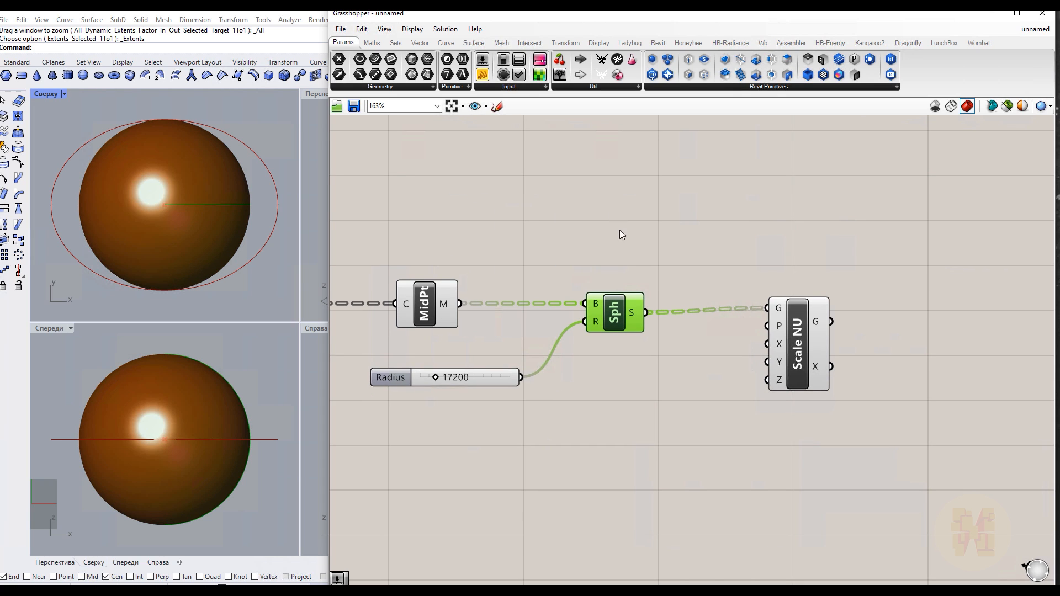
right_click(628, 246)
click(662, 265)
right_drag(717, 444, 568, 383)
click(663, 312)
drag(664, 309, 666, 306)
click(518, 369)
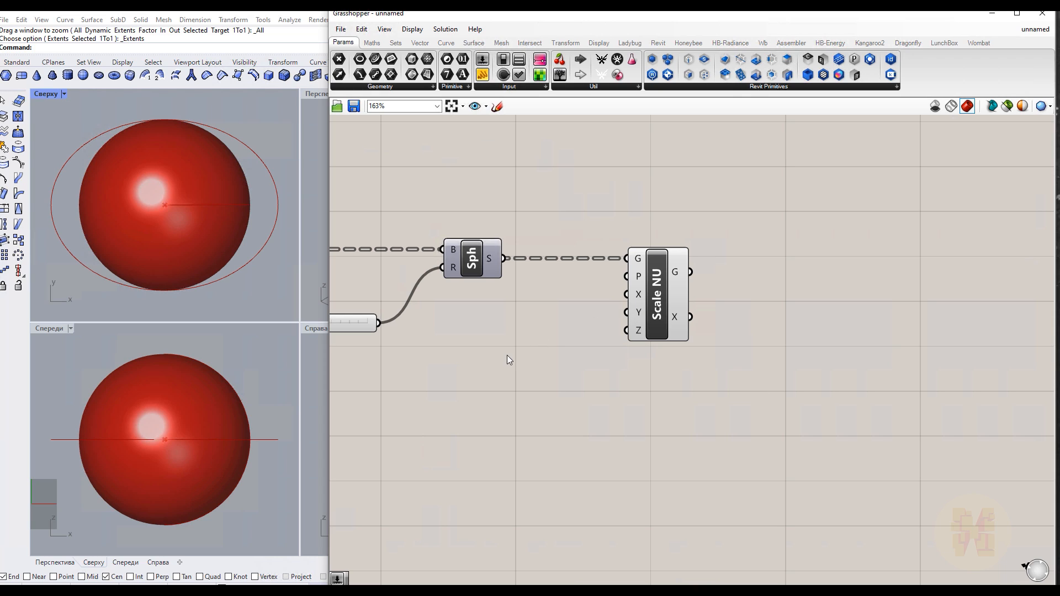
Add a number slider set to 2.0 and review its settings without changing them
double_click(495, 393)
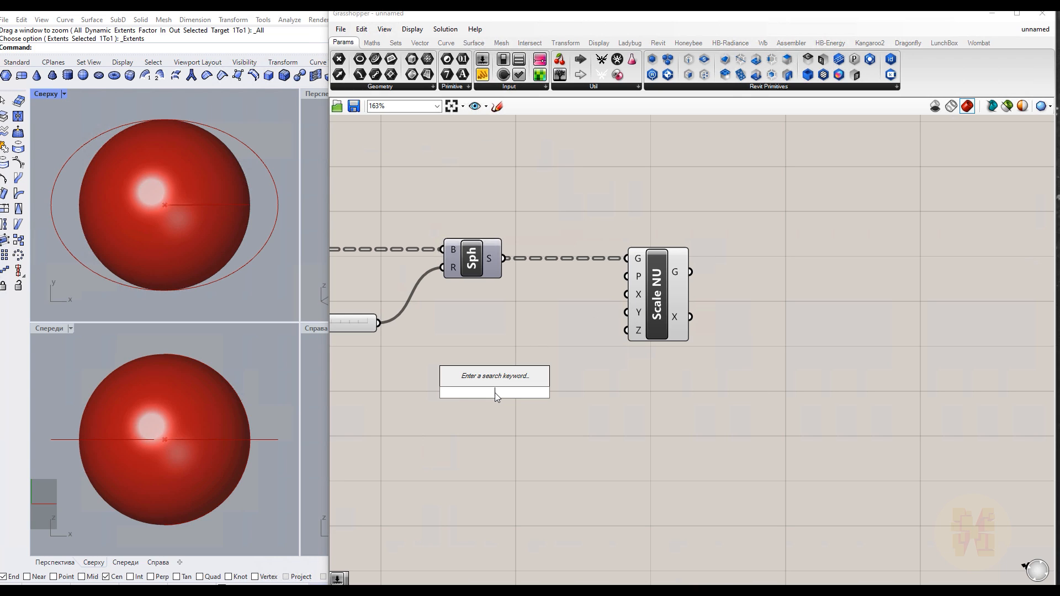
text(2.0)
key(Return)
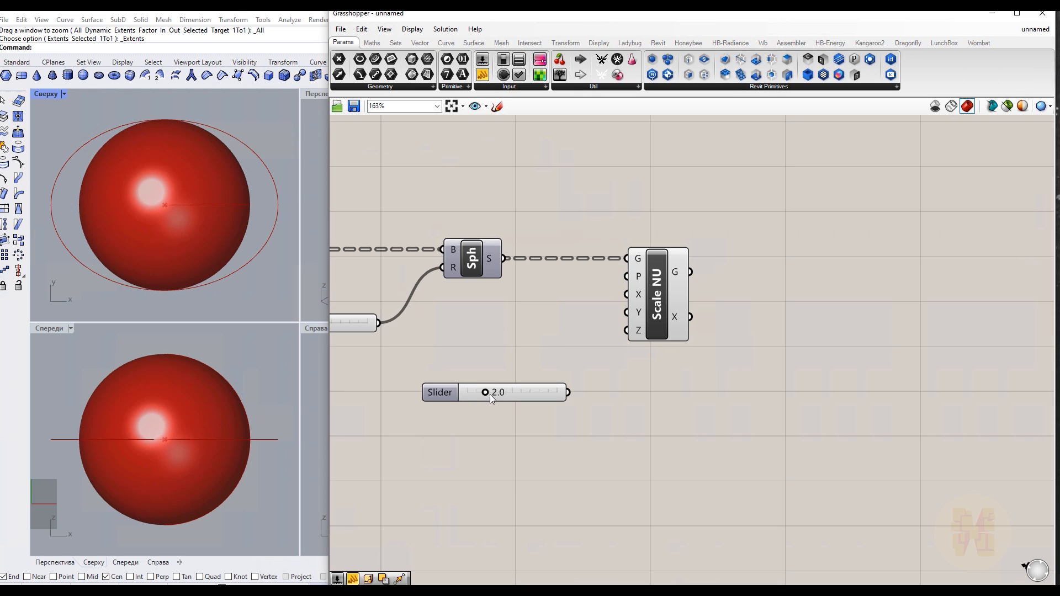
double_click(441, 392)
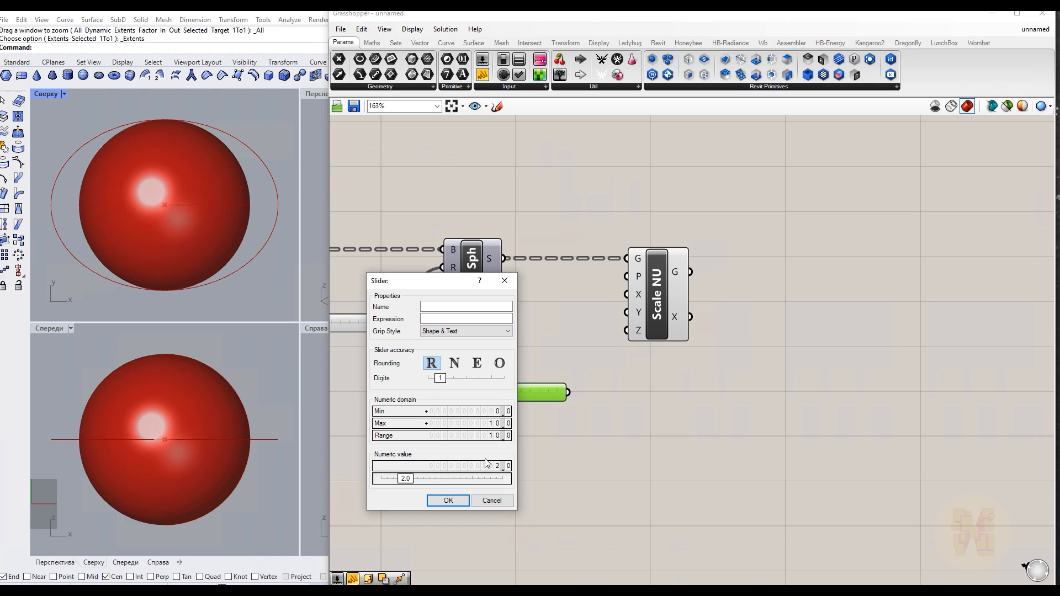
click(506, 282)
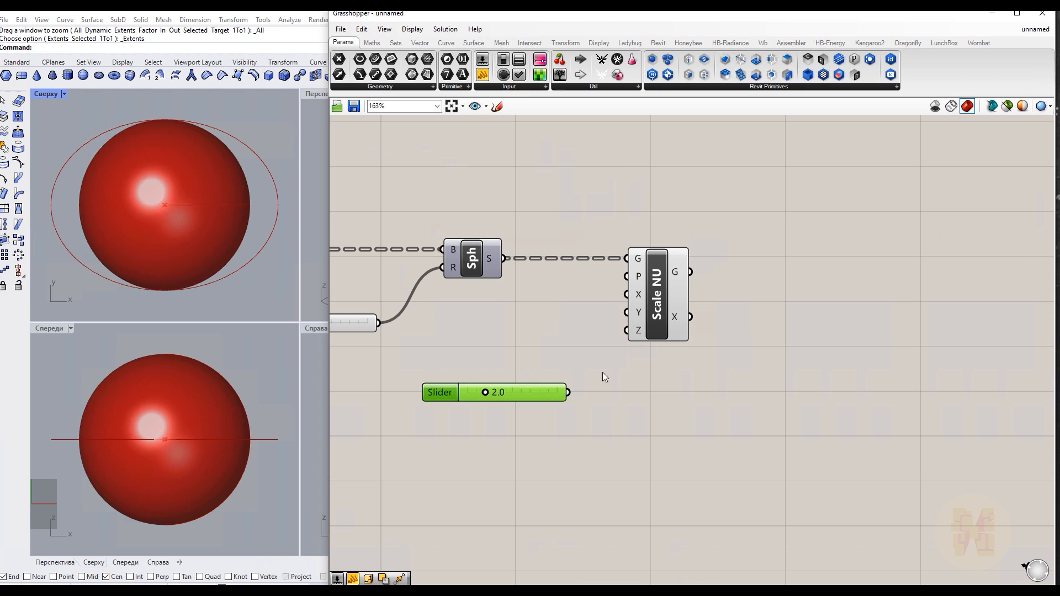
Connect the 2.0 slider to the Scale NU component's X factor input
drag(664, 320, 703, 320)
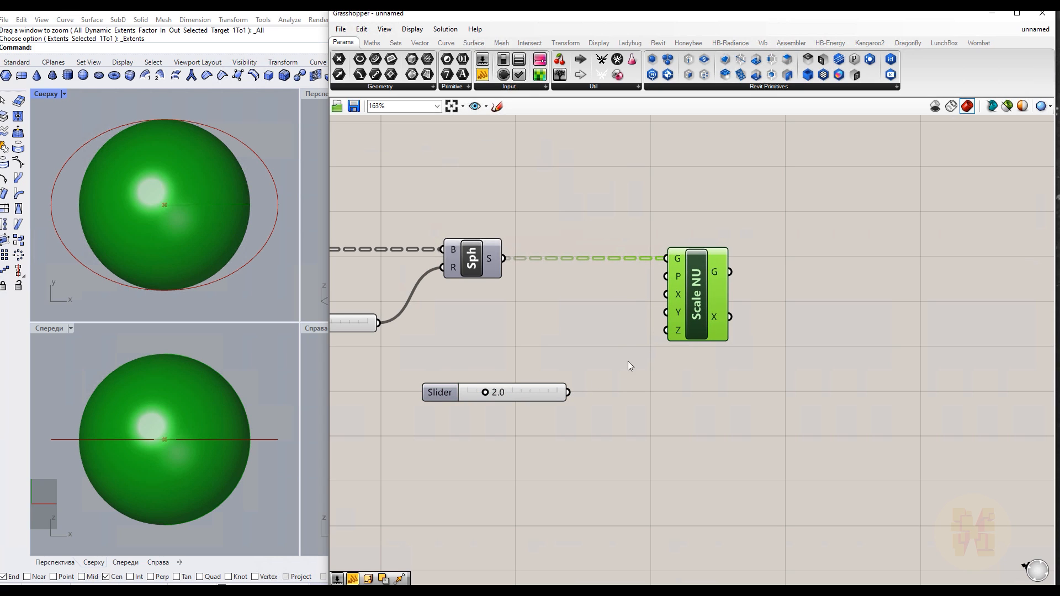
drag(570, 393, 665, 294)
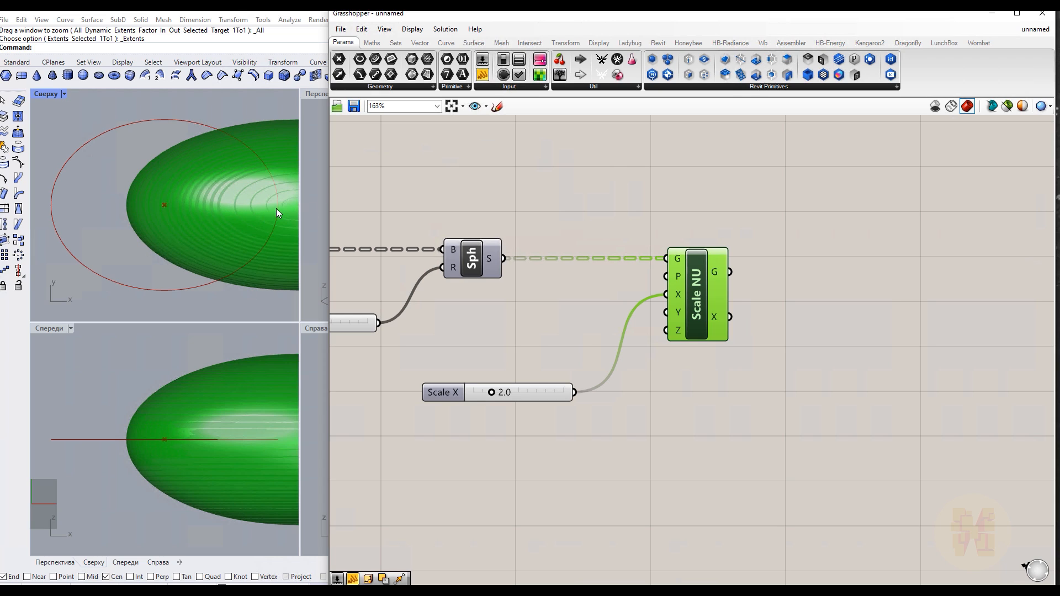
scroll(190, 244, down, 5)
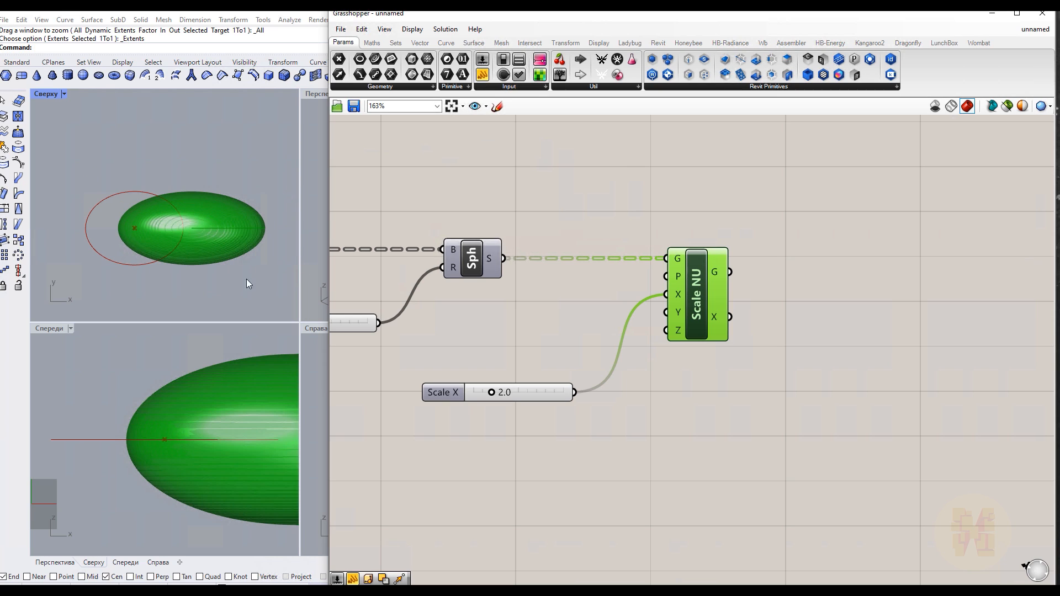
click(706, 454)
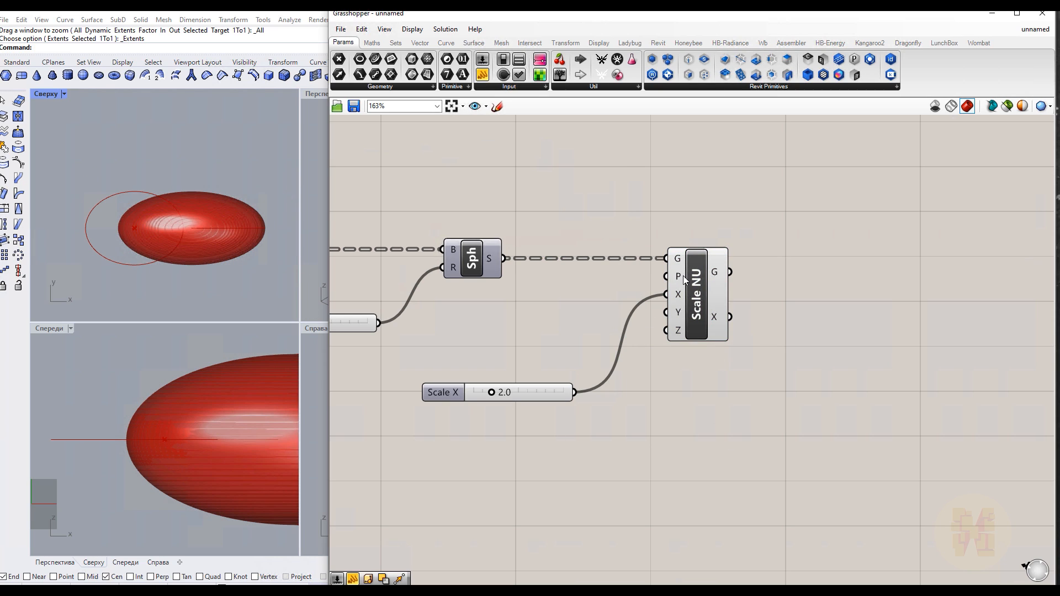
Connect the curve midpoint to the Scale NU component's base plane input
mouse_move(678, 280)
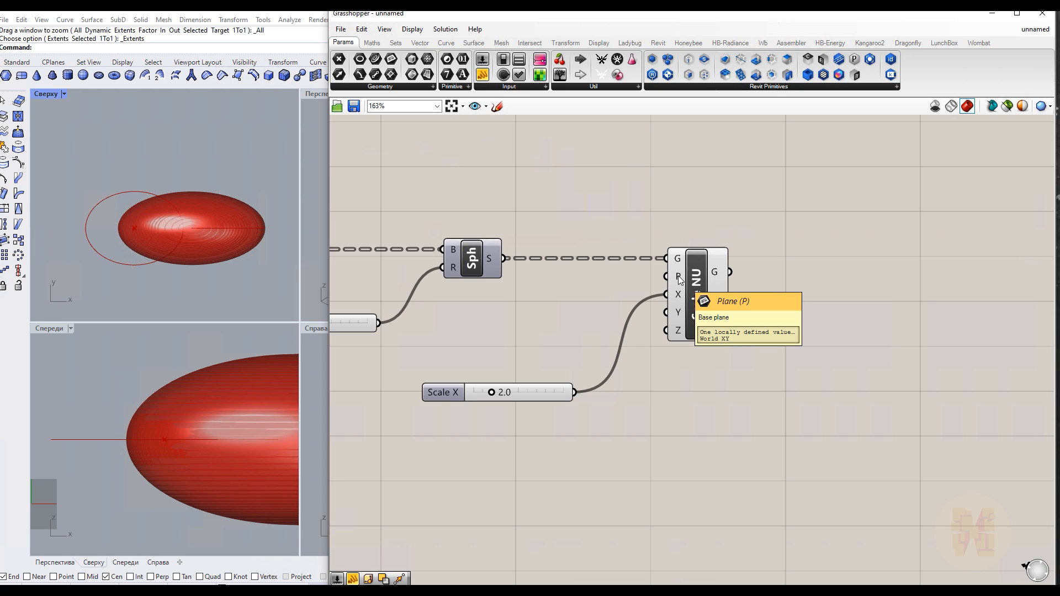
right_drag(531, 307, 628, 303)
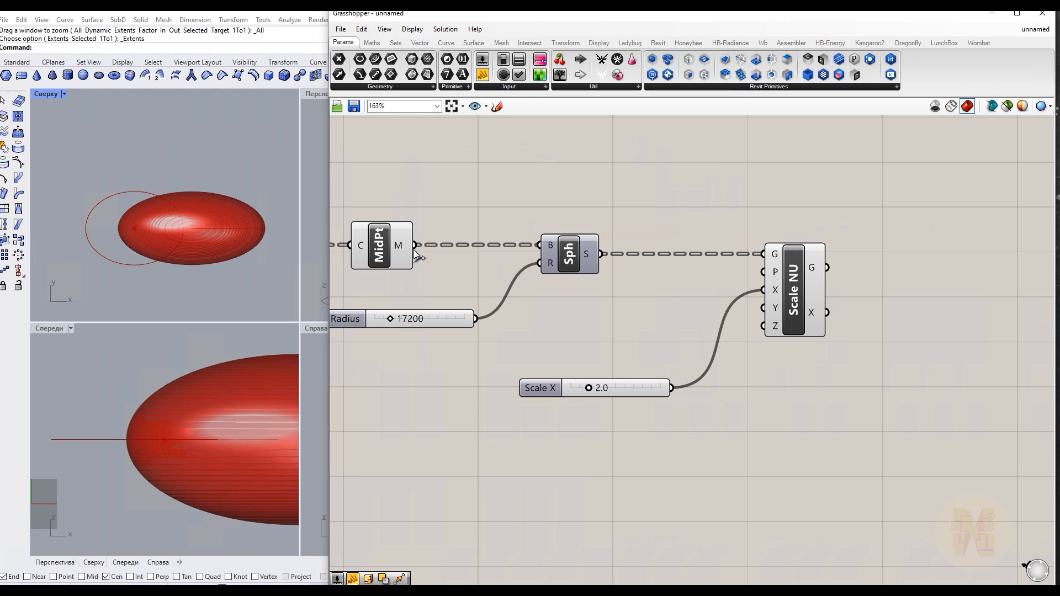
drag(415, 245, 763, 272)
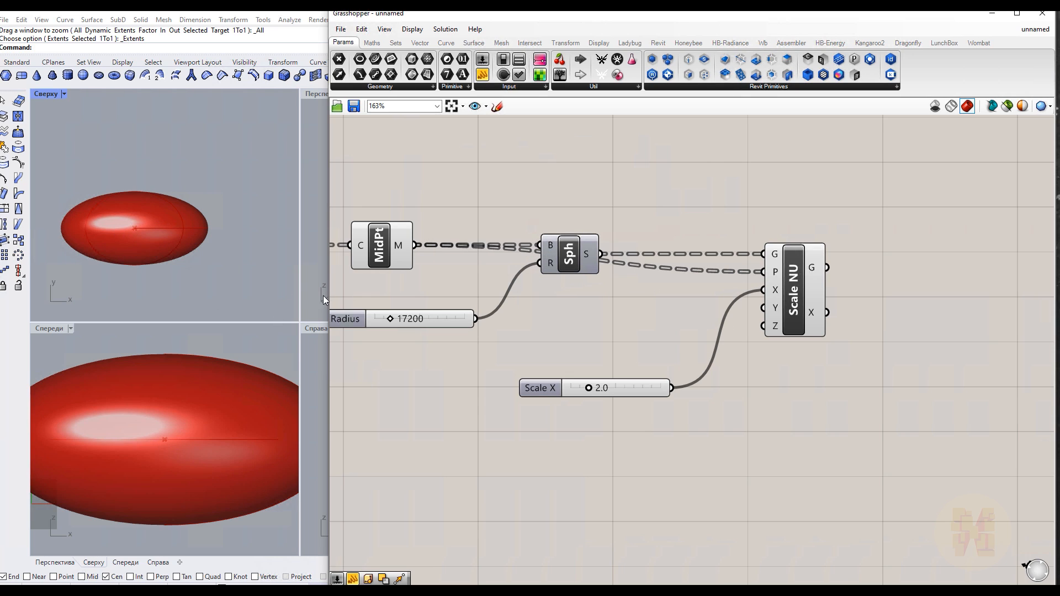
right_drag(754, 360, 708, 370)
scroll(544, 379, up, 3)
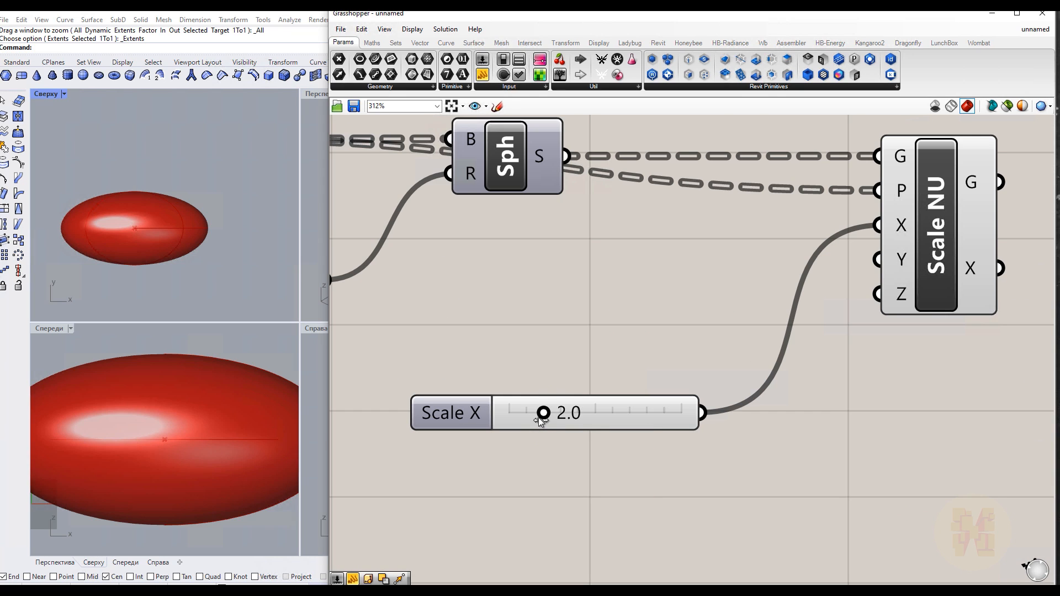
Lower the Scale X slider to about 1.3
drag(539, 417, 528, 418)
scroll(164, 233, up, 4)
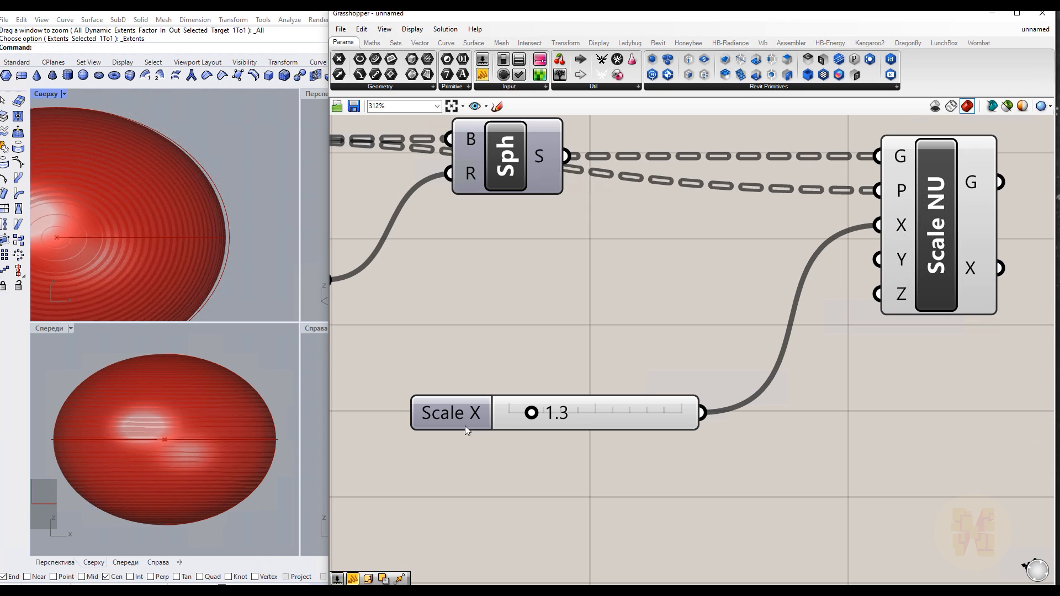
Try to enter 1.33 as the Scale X slider value
double_click(568, 415)
click(605, 416)
text(300)
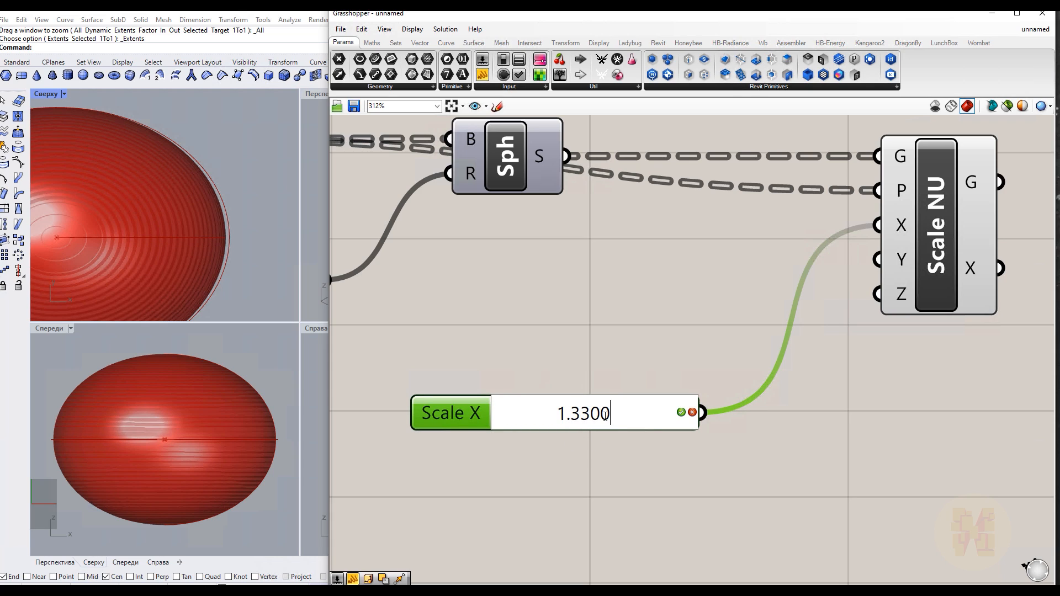
click(682, 412)
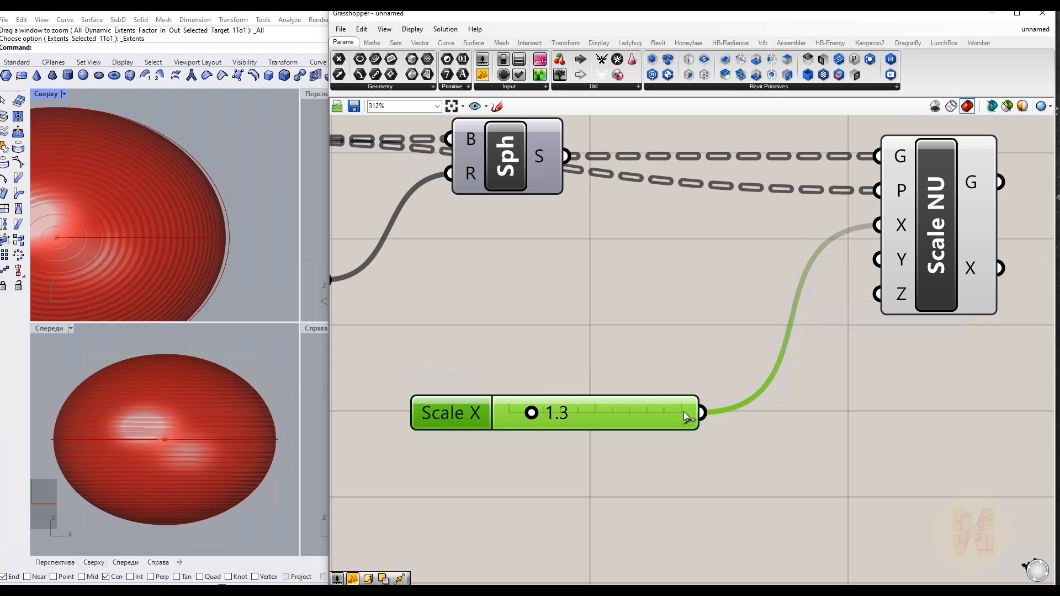
Set the Scale X slider's precision to 3 digits in its settings
double_click(475, 413)
mouse_move(476, 397)
mouse_down()
mouse_move(421, 403)
mouse_move(473, 401)
mouse_up()
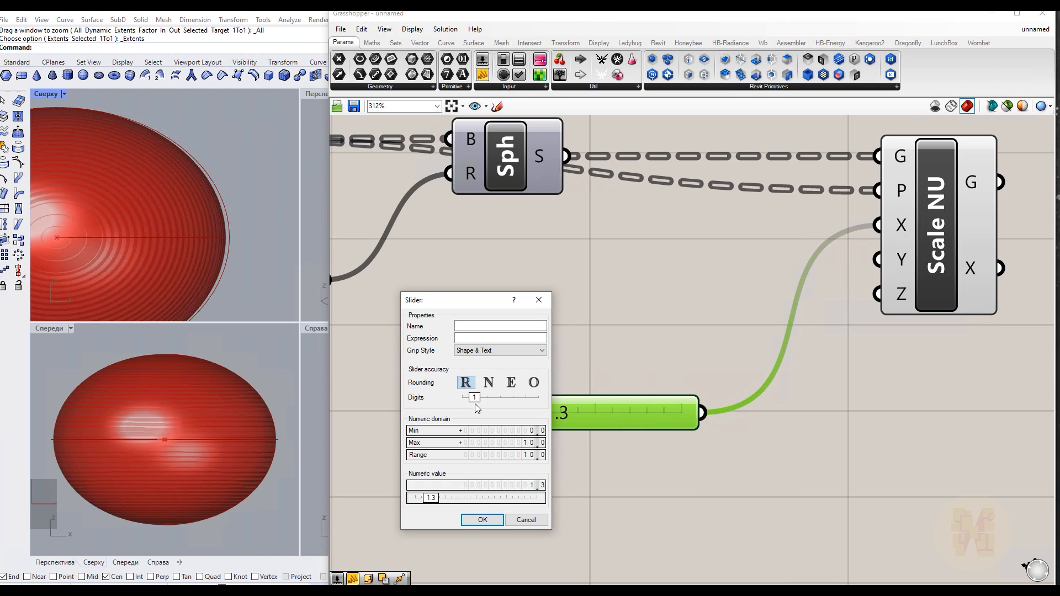
drag(474, 398, 499, 400)
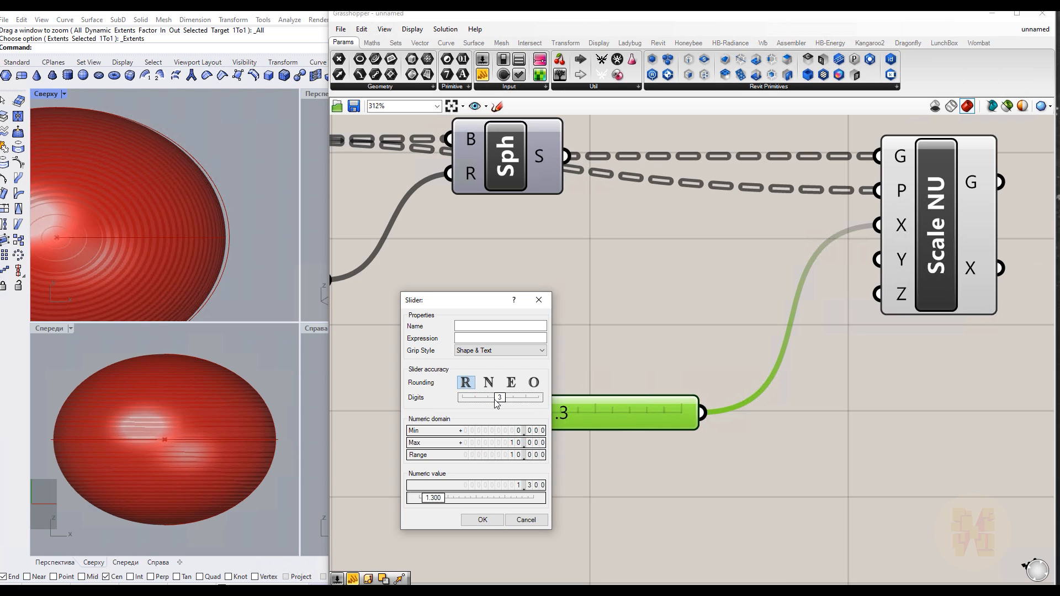
click(482, 519)
Set the Scale X slider value to 1.330
double_click(586, 419)
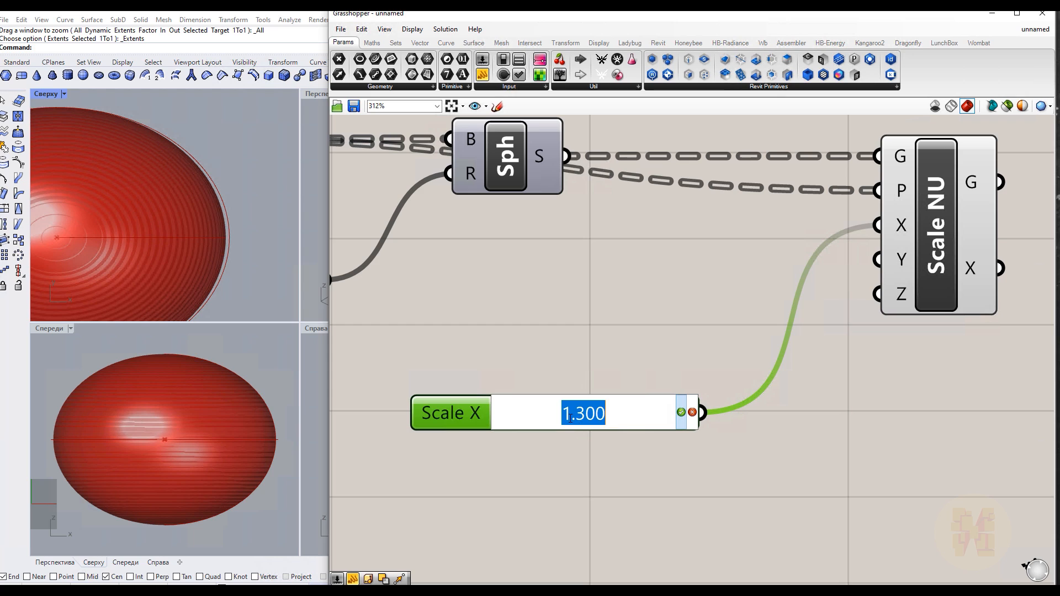
drag(584, 413, 595, 413)
text(3)
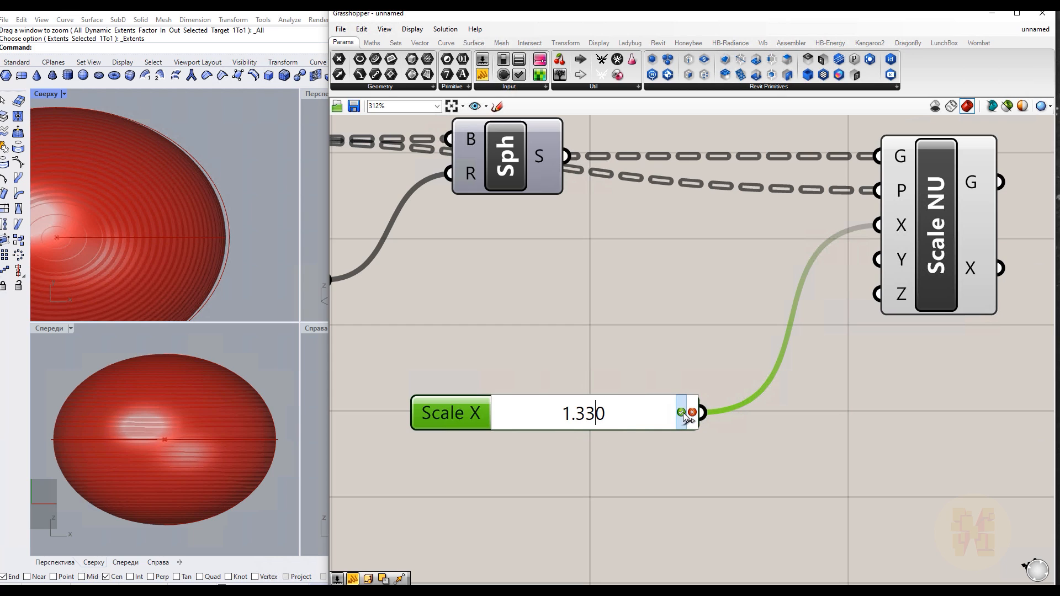
click(683, 413)
Move the Scale X slider up, closer to the Scale NU component
click(658, 487)
scroll(176, 250, up, 5)
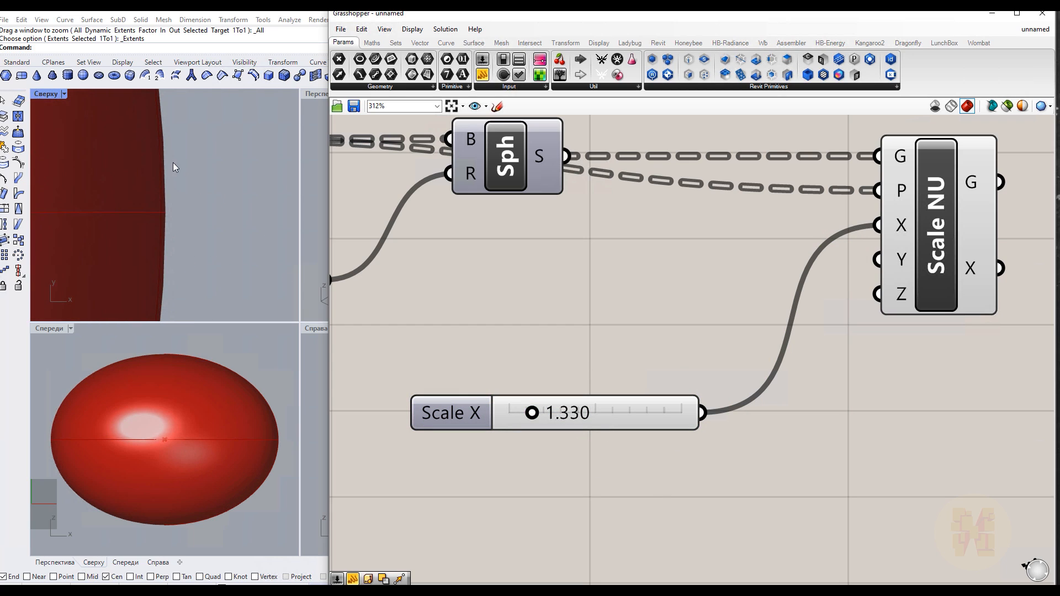
scroll(175, 251, down, 7)
scroll(111, 264, up, 3)
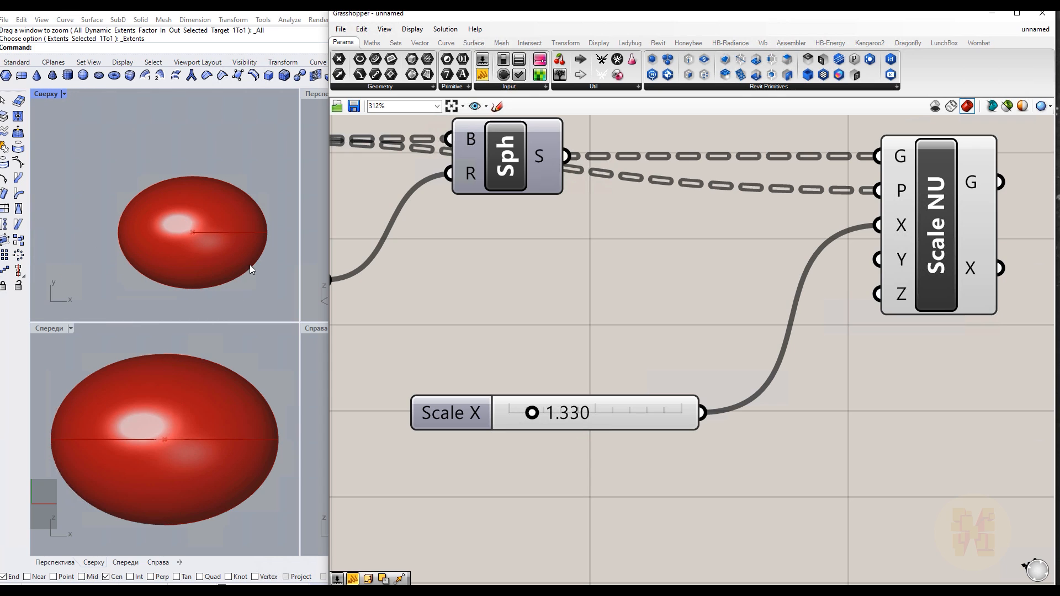
drag(475, 428, 463, 309)
click(460, 429)
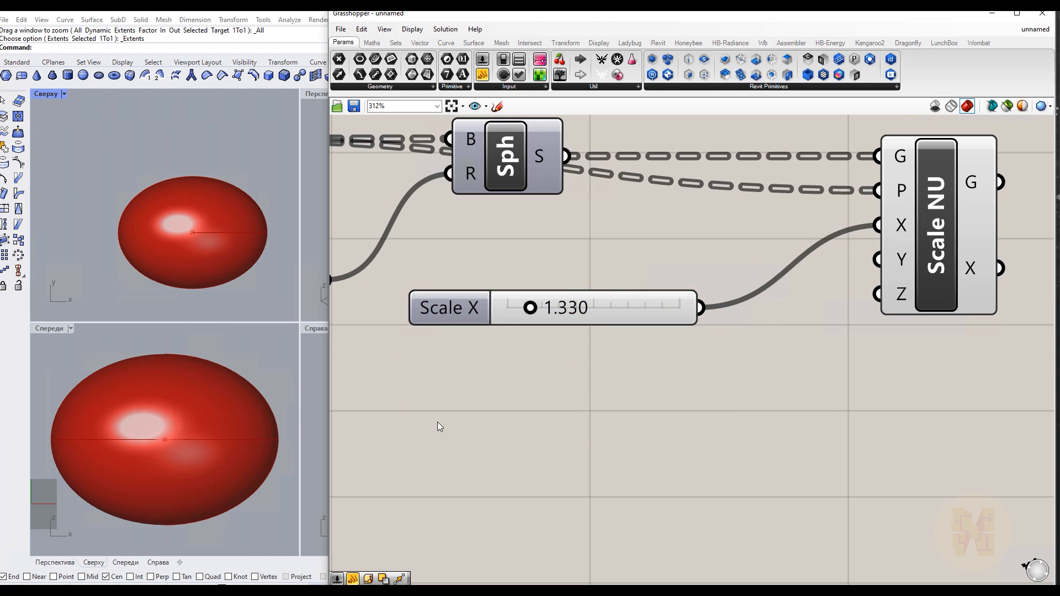
scroll(221, 370, down, 2)
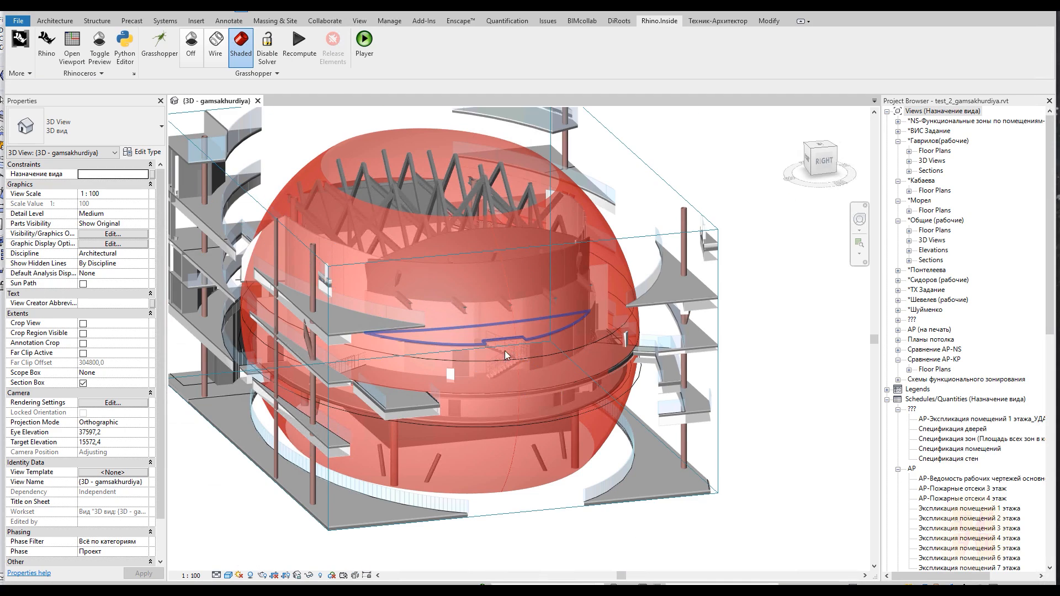
Inspect the scaled sphere within the building in the Revit 3D view
click(505, 351)
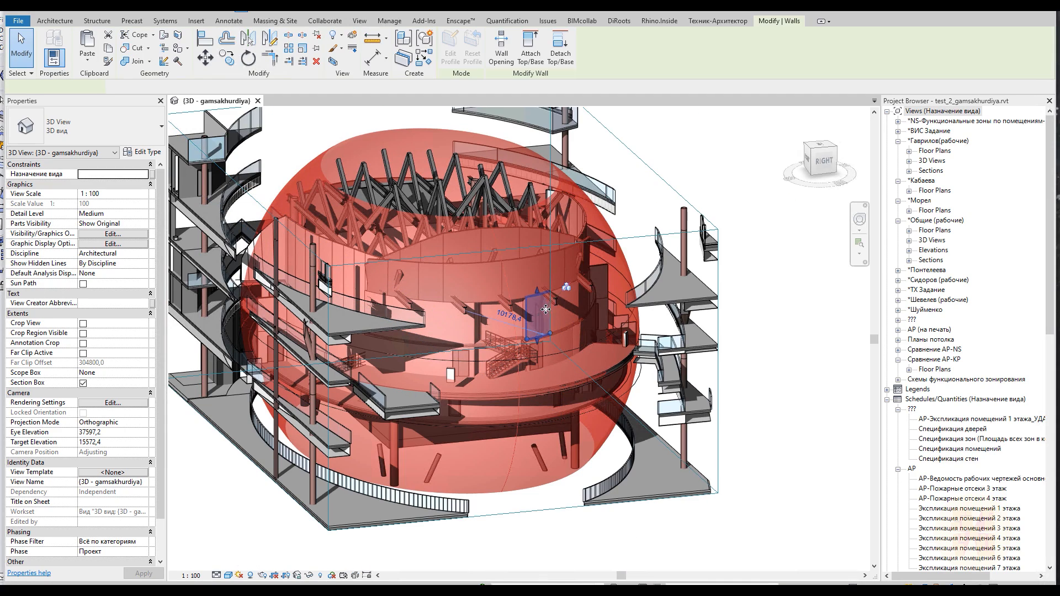
shift+middle_drag(770, 385, 799, 341)
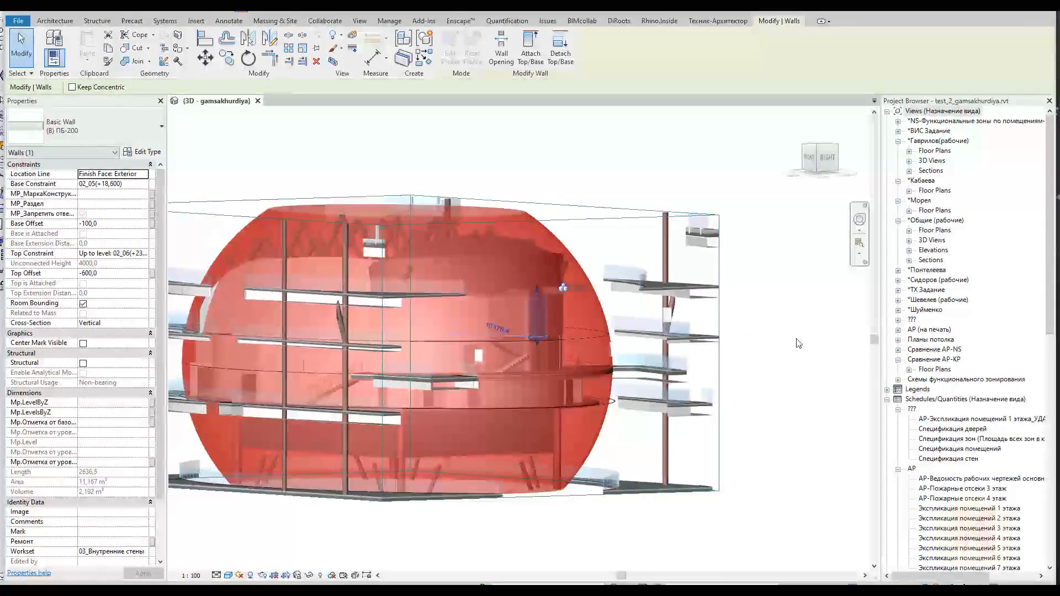
key(Escape)
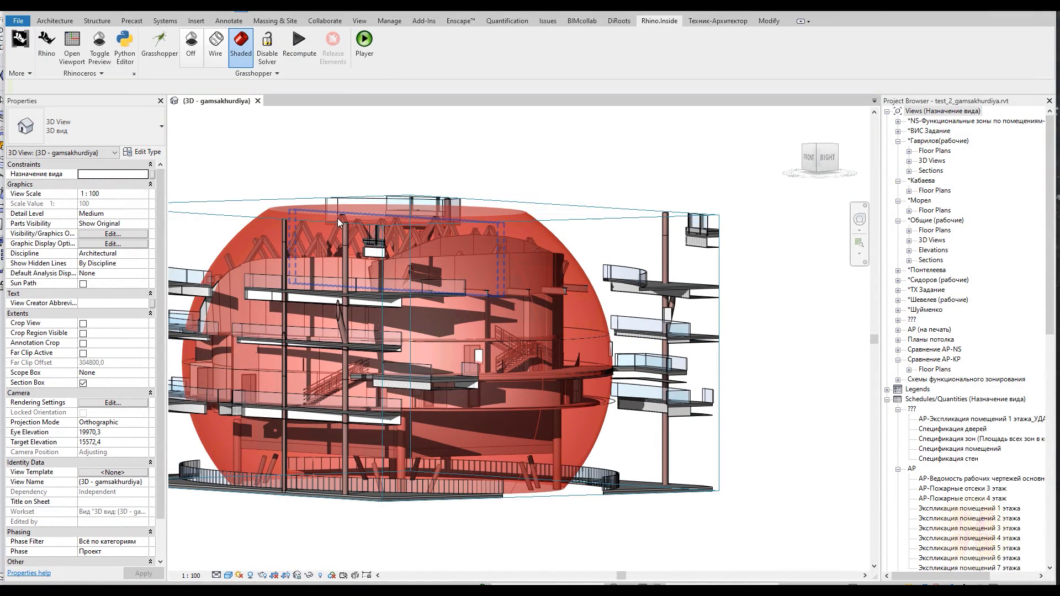
shift+middle_drag(568, 337, 486, 315)
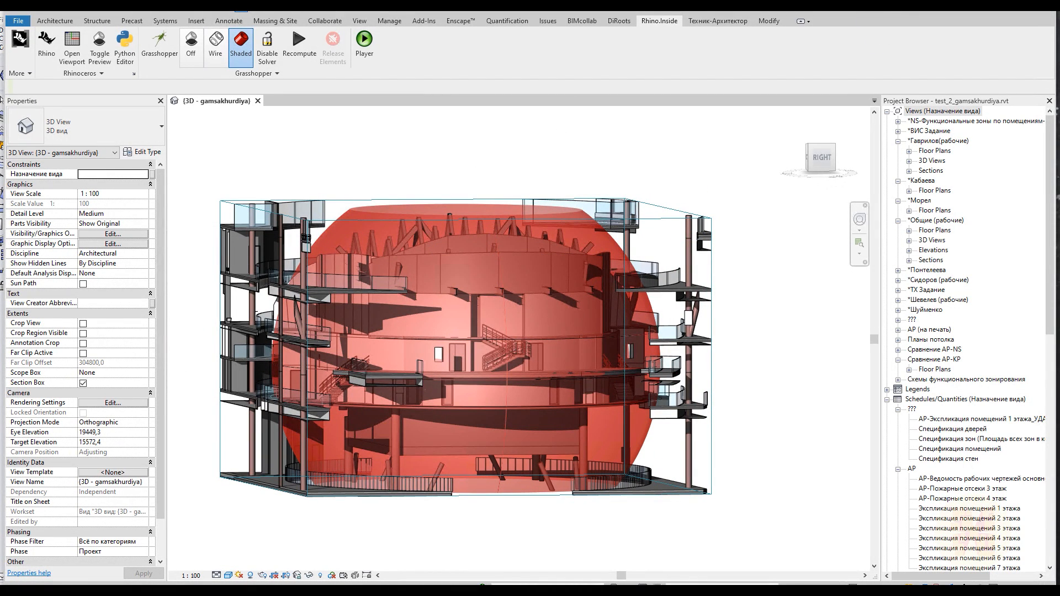
mouse_move(697, 164)
mouse_down()
mouse_move(696, 488)
mouse_move(678, 470)
mouse_move(674, 438)
mouse_up()
drag(670, 202, 713, 211)
mouse_move(728, 309)
mouse_down()
mouse_move(751, 359)
mouse_move(838, 359)
mouse_up()
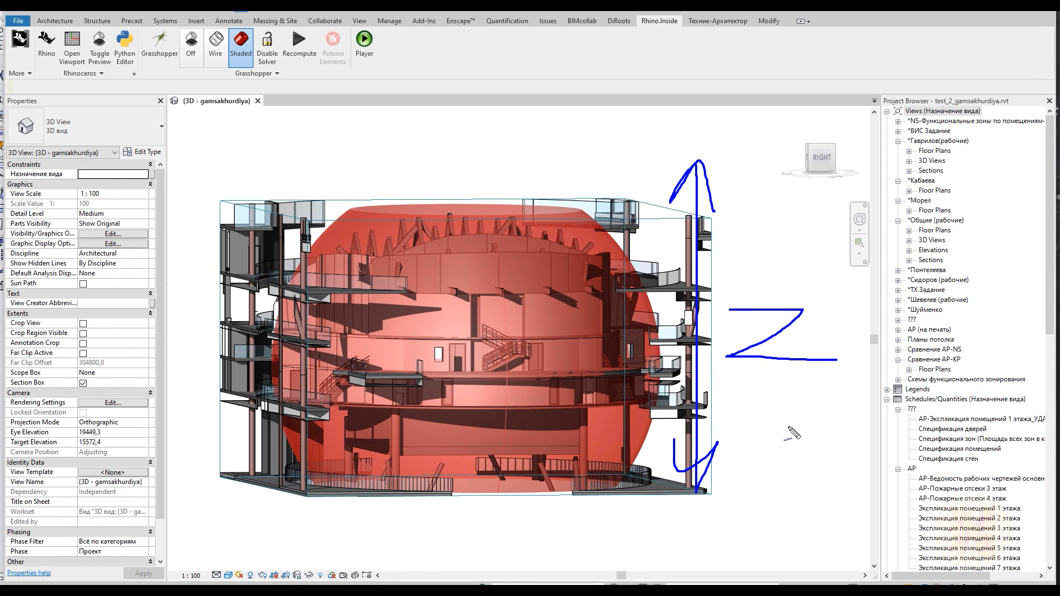
mouse_move(748, 202)
mouse_down()
mouse_move(748, 269)
mouse_move(761, 242)
mouse_up()
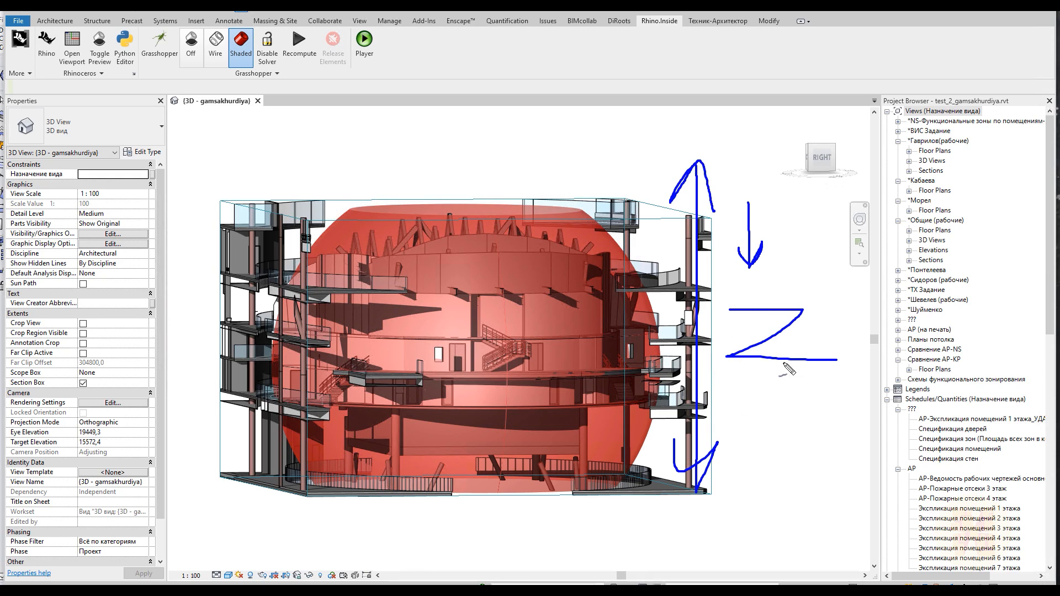
mouse_move(751, 463)
mouse_down()
mouse_move(752, 390)
mouse_move(774, 406)
mouse_up()
drag(231, 215, 679, 224)
drag(228, 463, 524, 484)
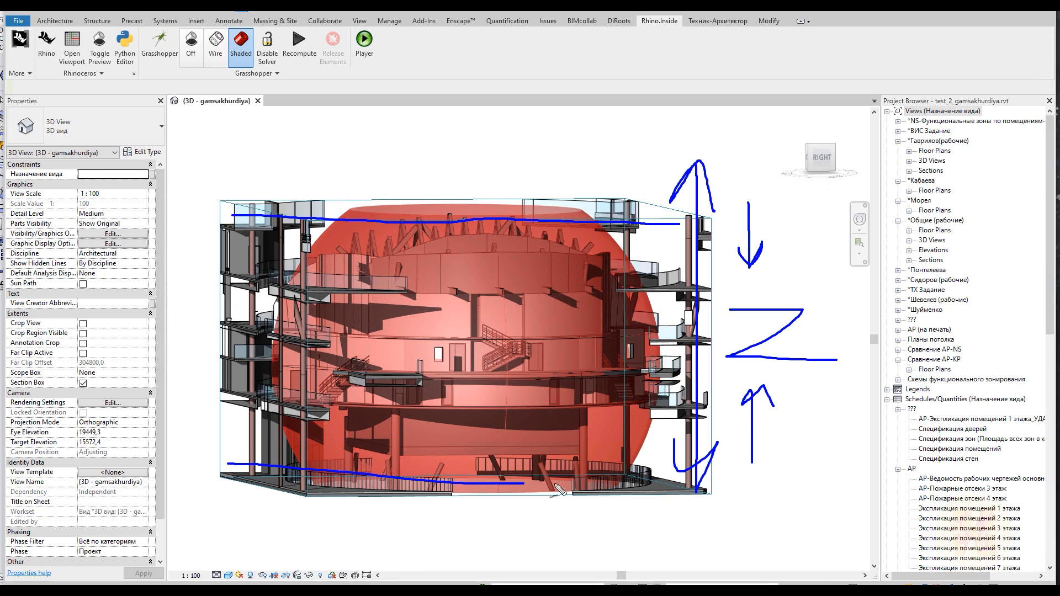
key(Escape)
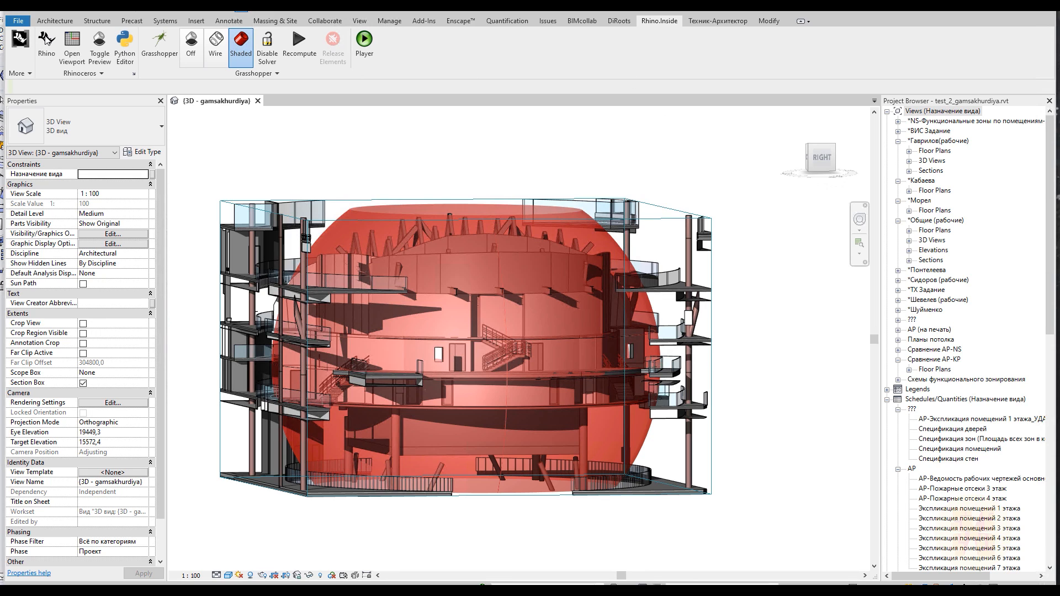
Duplicate the Scale X slider as Scale Z and connect it to the Scale NU component's Z input
click(159, 41)
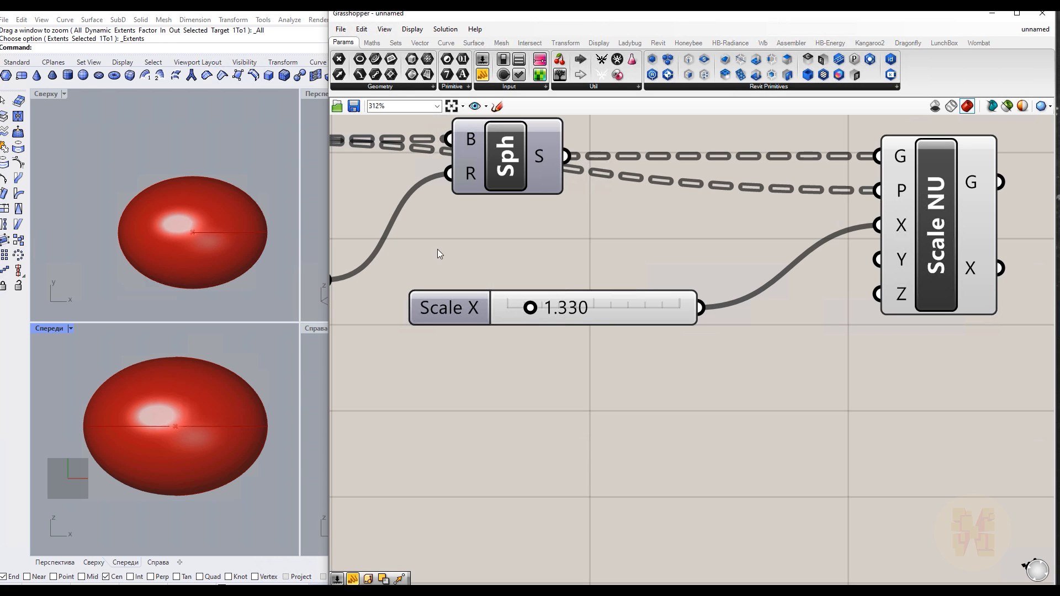
drag(466, 308, 450, 339)
key(ctrl+c)
key(ctrl+v)
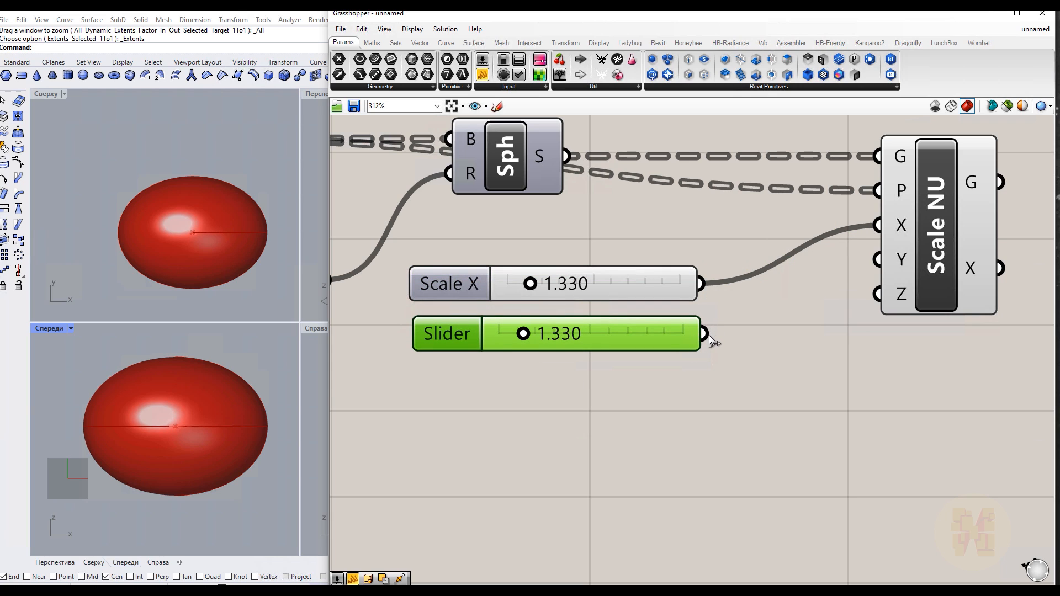
drag(703, 334, 861, 292)
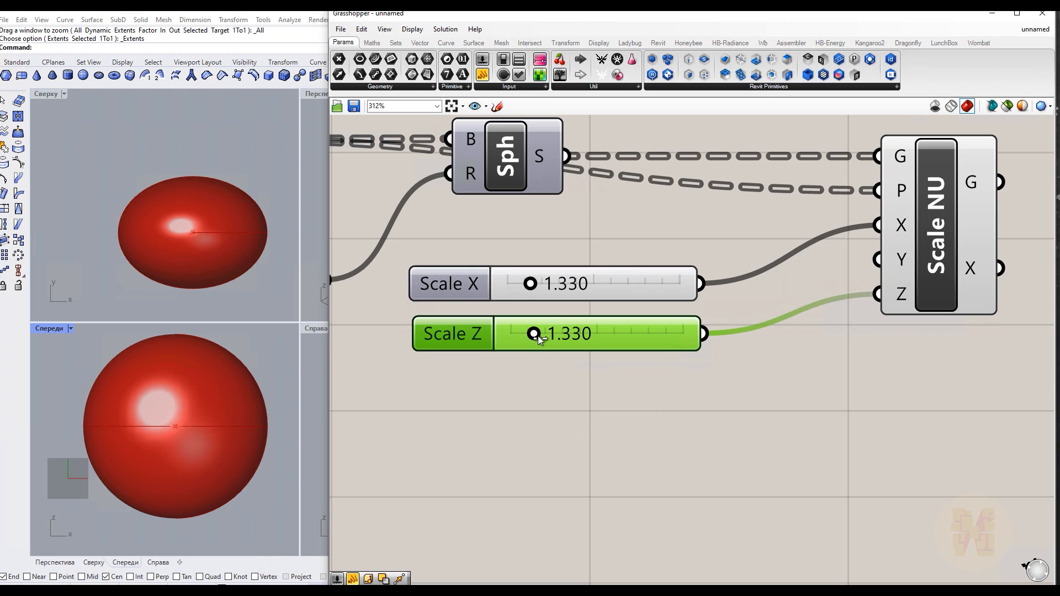
Set the Scale Z slider to 0.8
drag(535, 335, 532, 337)
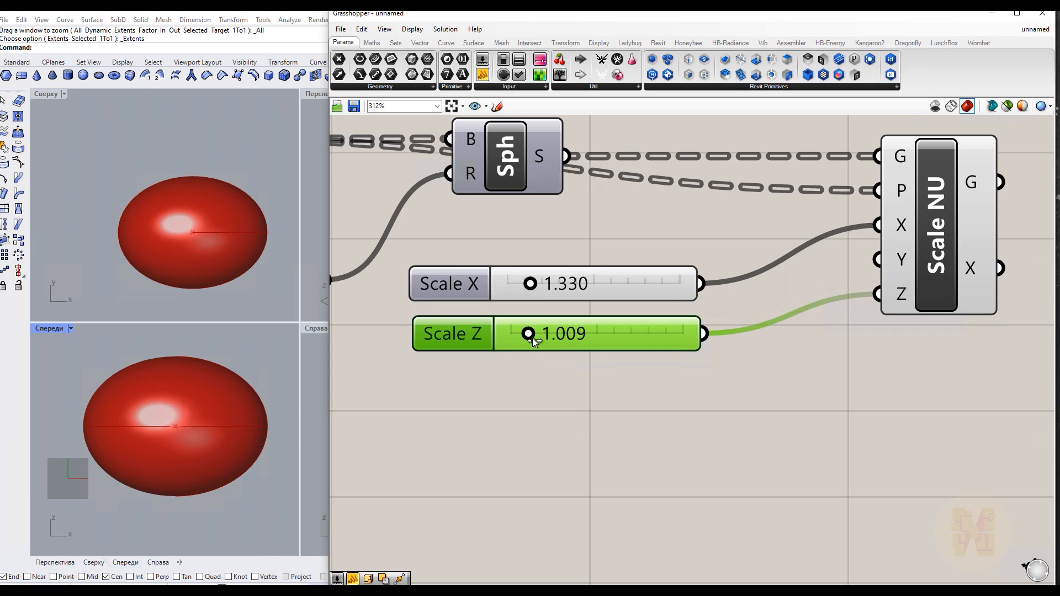
double_click(562, 333)
text(0.8)
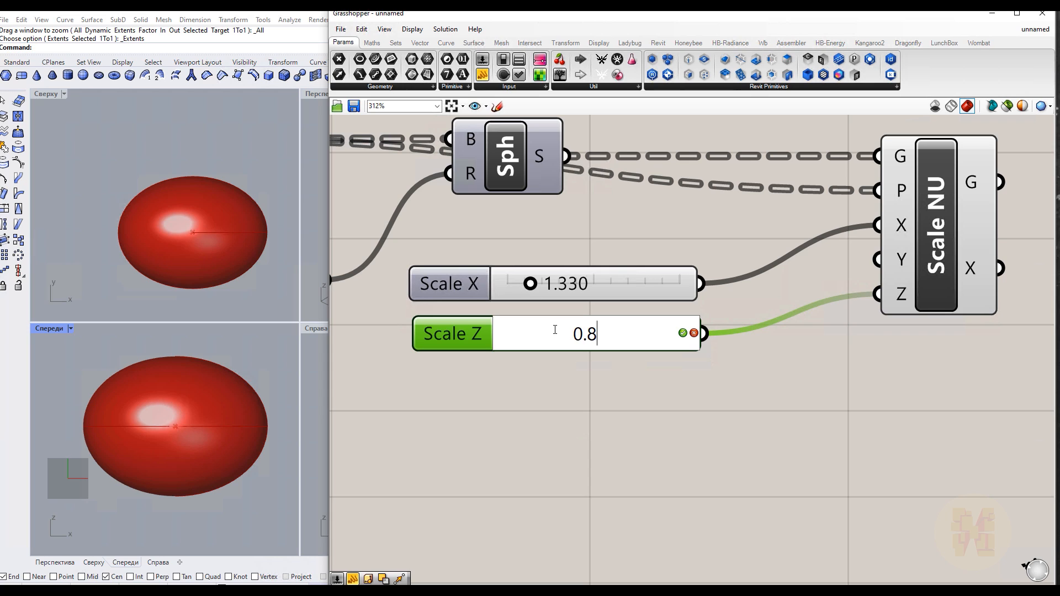
key(Return)
click(539, 363)
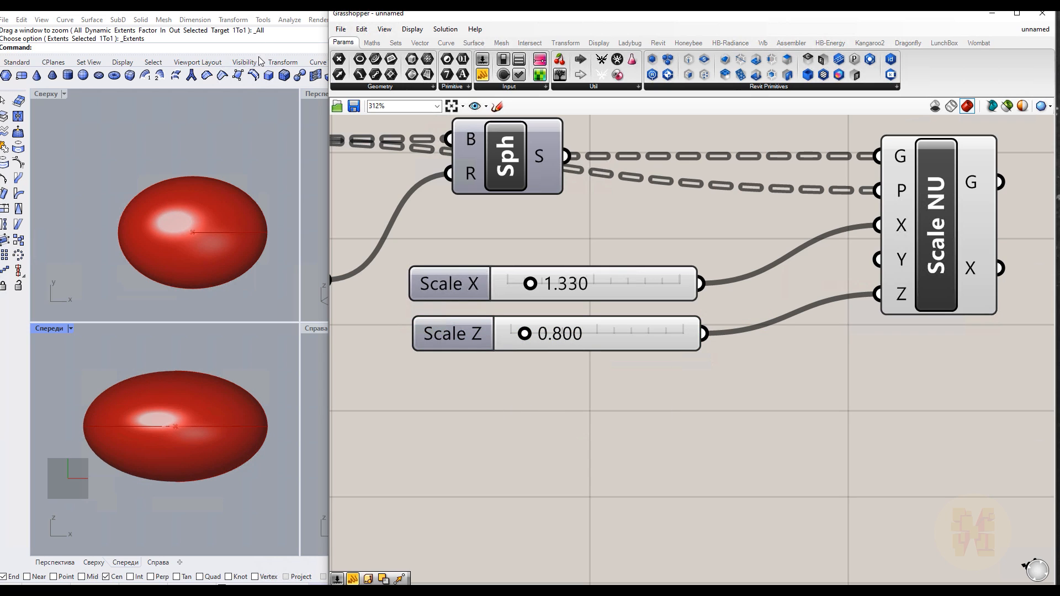
Review the flattened sphere in the Revit 3D view
drag(312, 11, 313, 26)
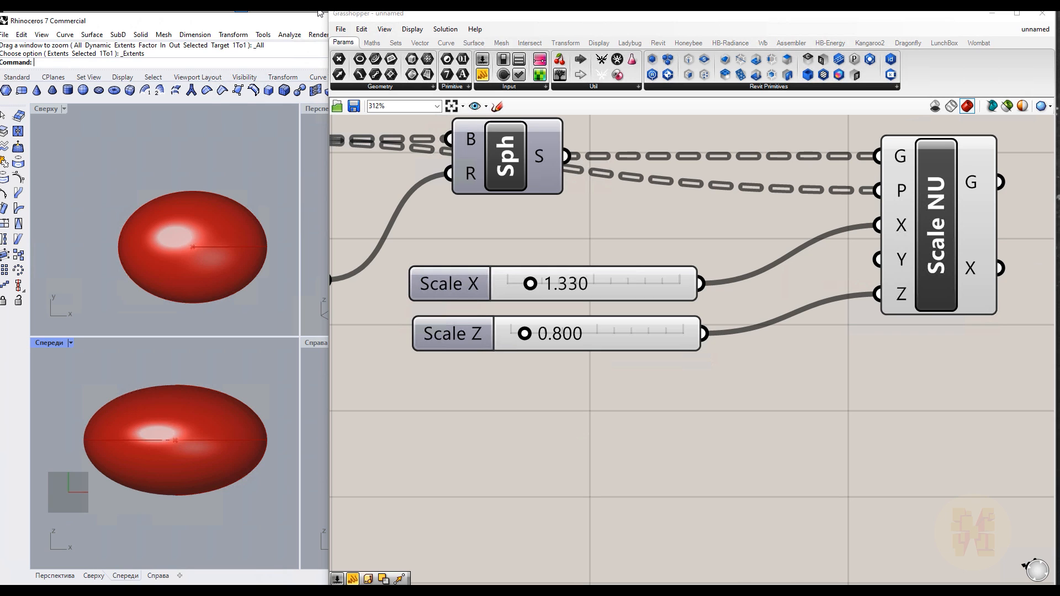
click(318, 13)
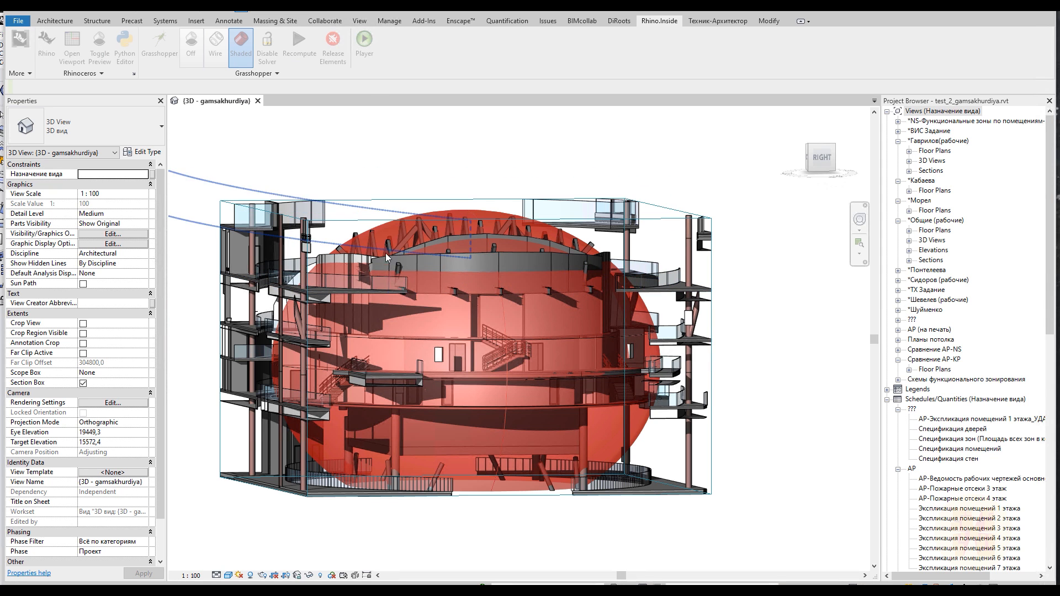
scroll(387, 252, up, 3)
scroll(337, 246, up, 2)
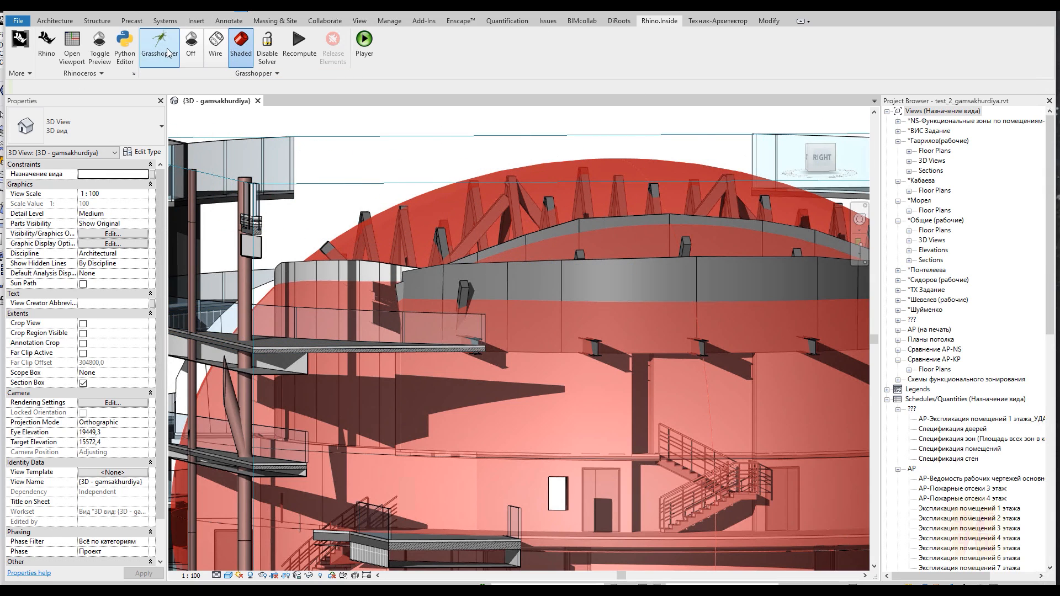
click(161, 47)
Set the Scale Z slider to 0.85
double_click(584, 334)
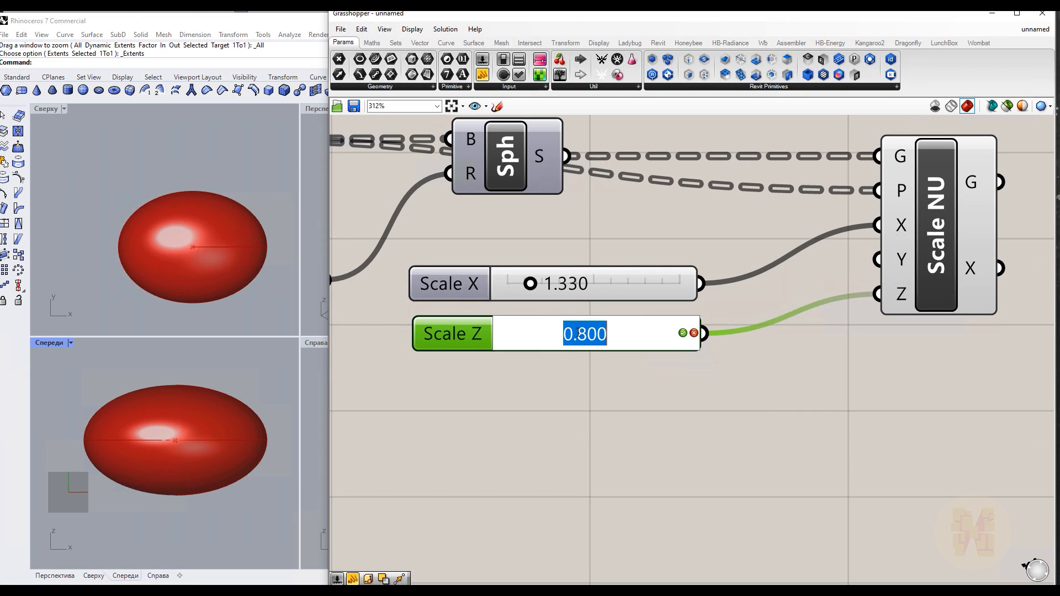
drag(596, 334, 612, 334)
key(BackSpace)
key(BackSpace)
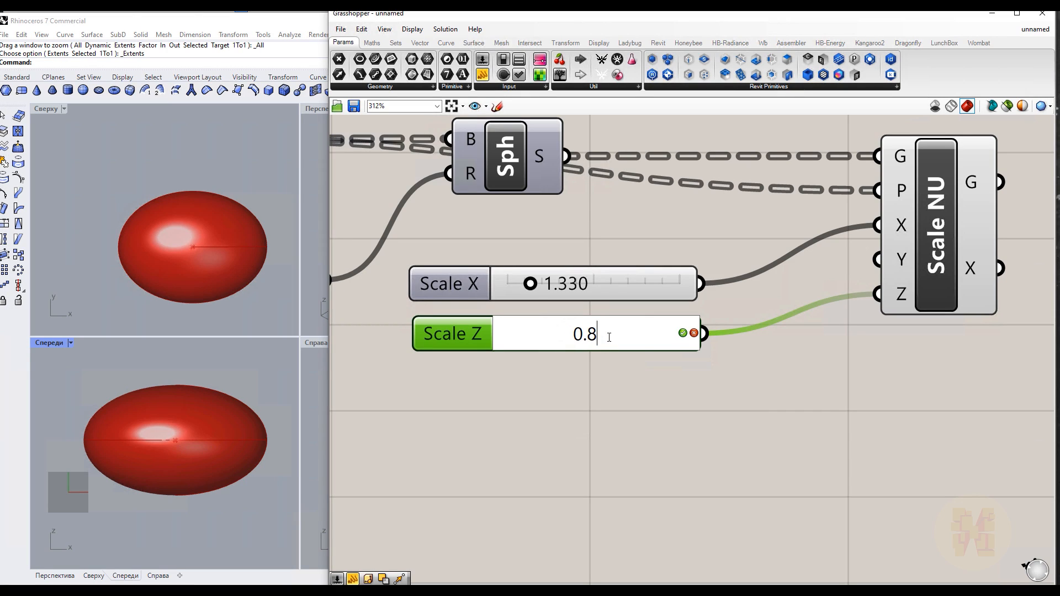
text(5)
key(Return)
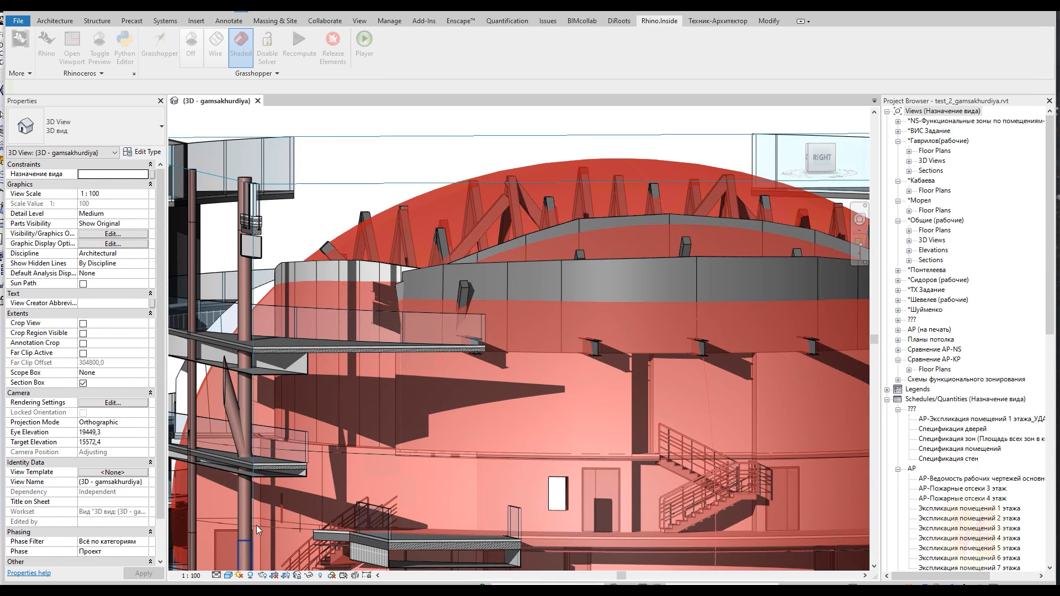
Set the Scale Z slider to 0.9
scroll(356, 370, down, 5)
scroll(441, 516, up, 3)
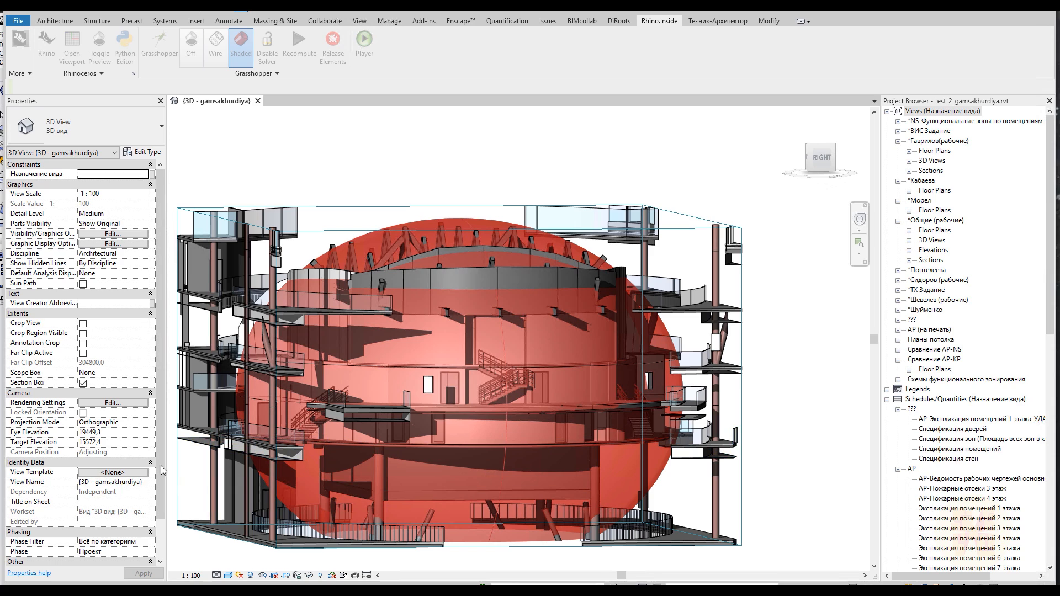
click(168, 50)
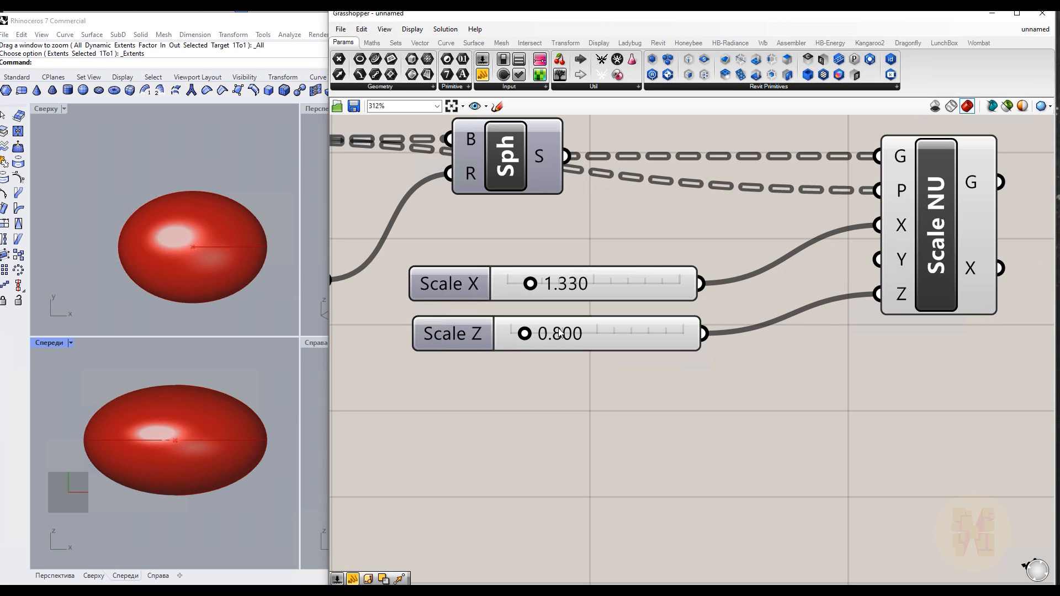
double_click(559, 333)
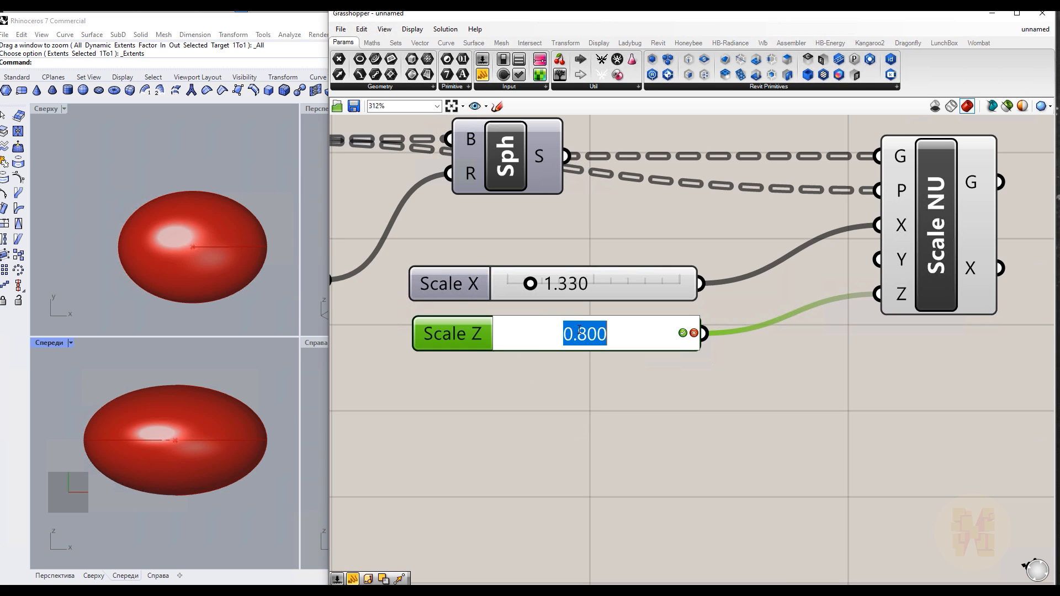
drag(578, 330, 598, 330)
key(Delete)
key(Delete)
text(9)
click(682, 333)
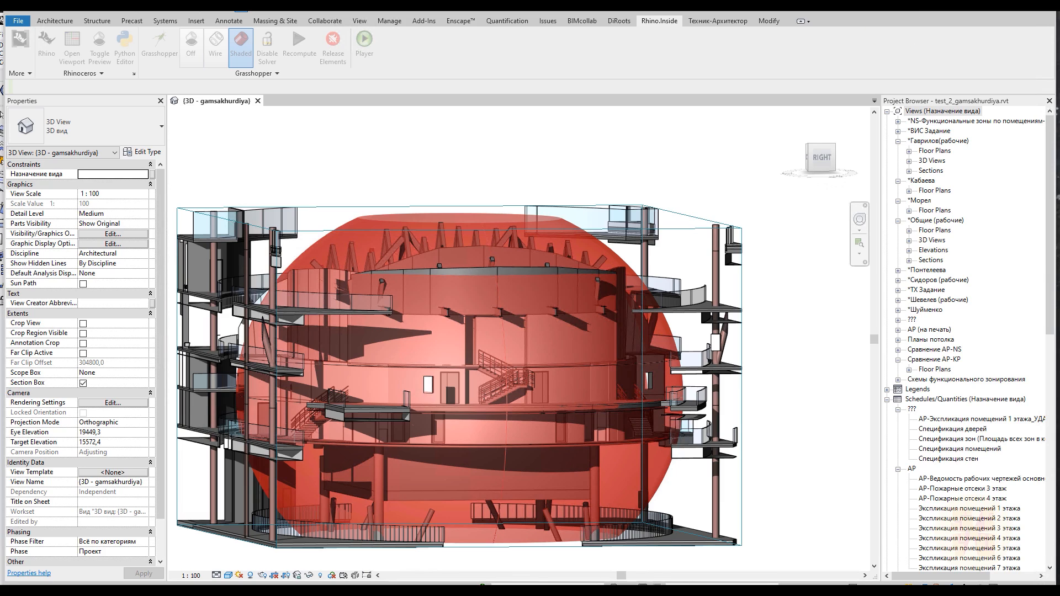
drag(448, 260, 449, 262)
drag(455, 299, 461, 296)
mouse_move(660, 269)
mouse_down()
mouse_move(775, 267)
mouse_move(756, 361)
mouse_move(646, 356)
mouse_move(652, 265)
mouse_up()
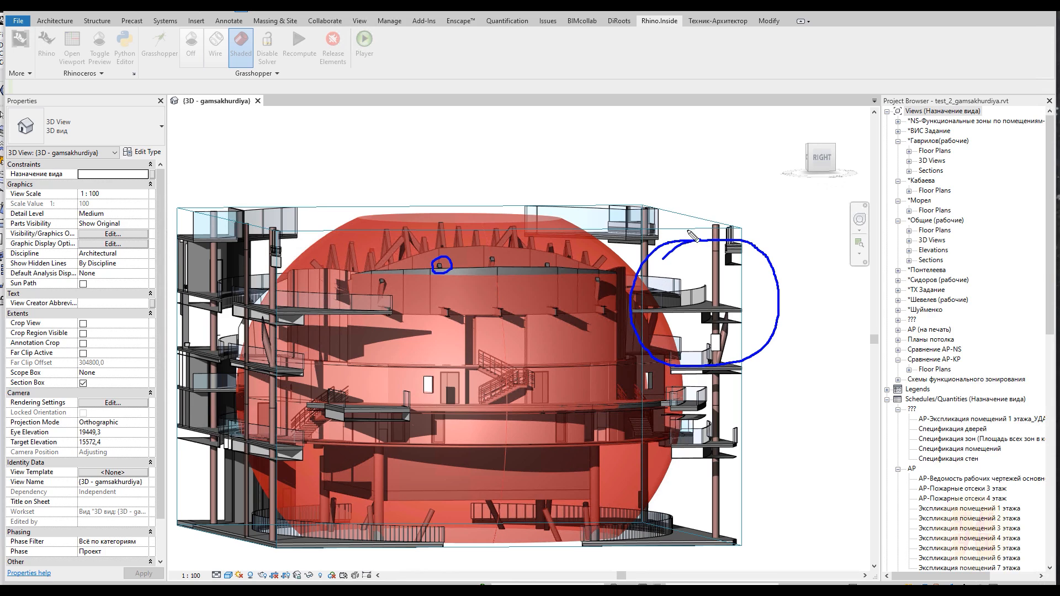
mouse_move(704, 229)
mouse_down()
mouse_move(756, 237)
mouse_move(781, 262)
mouse_move(782, 342)
mouse_up()
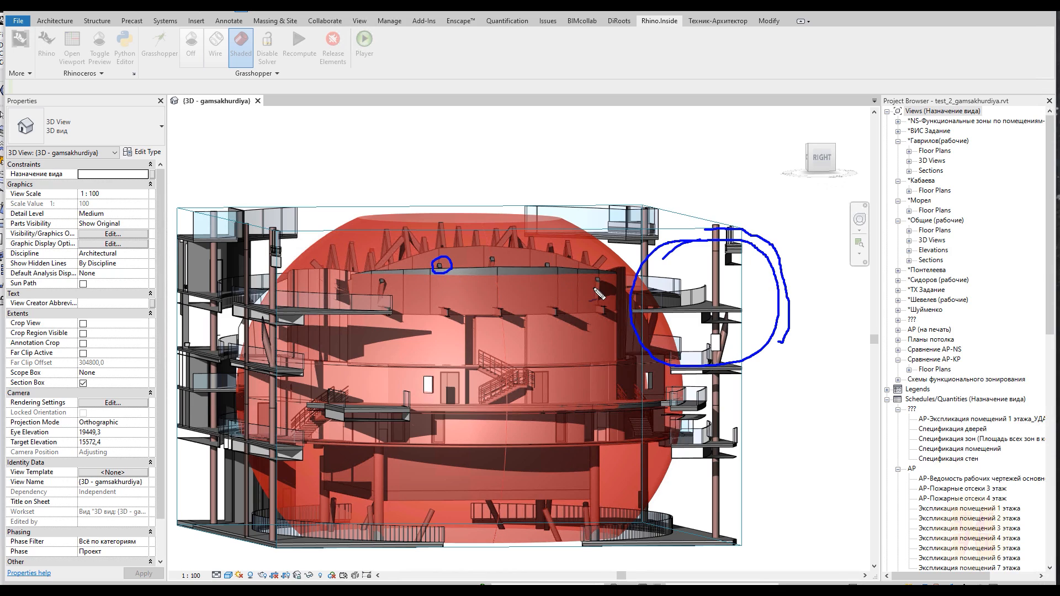
key(Escape)
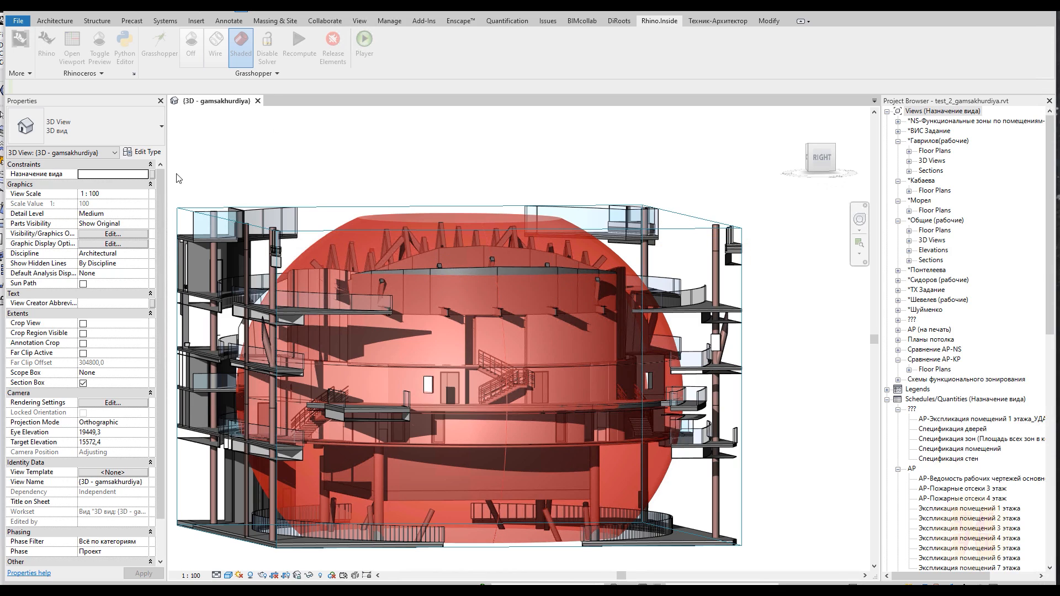
Select the sphere and non-uniform scale components in Grasshopper to highlight the egg in the Revit view
click(160, 53)
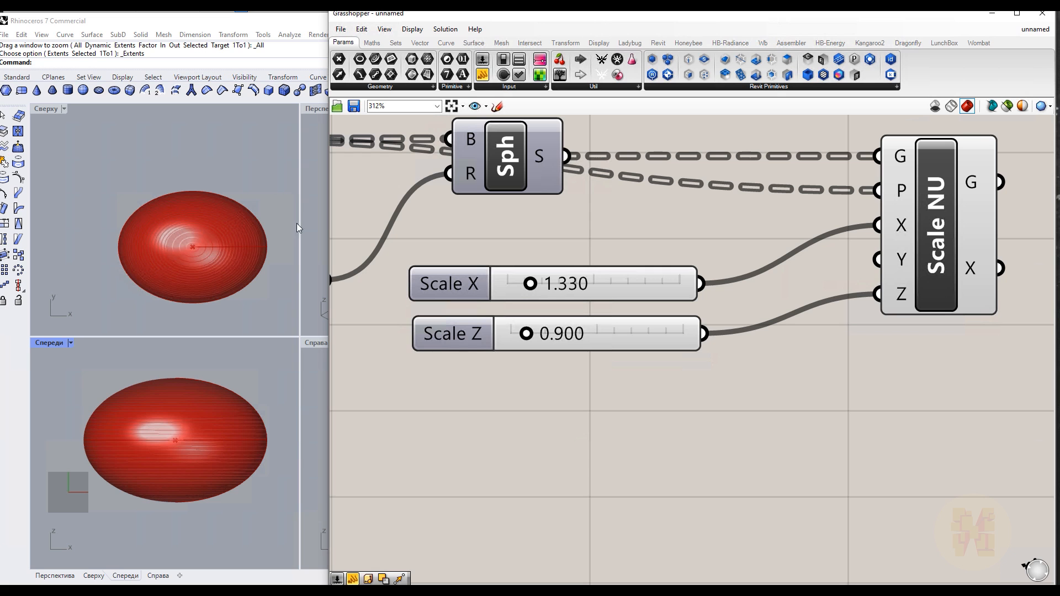
scroll(588, 330, down, 3)
scroll(588, 331, down, 3)
drag(795, 284, 562, 373)
drag(720, 298, 763, 298)
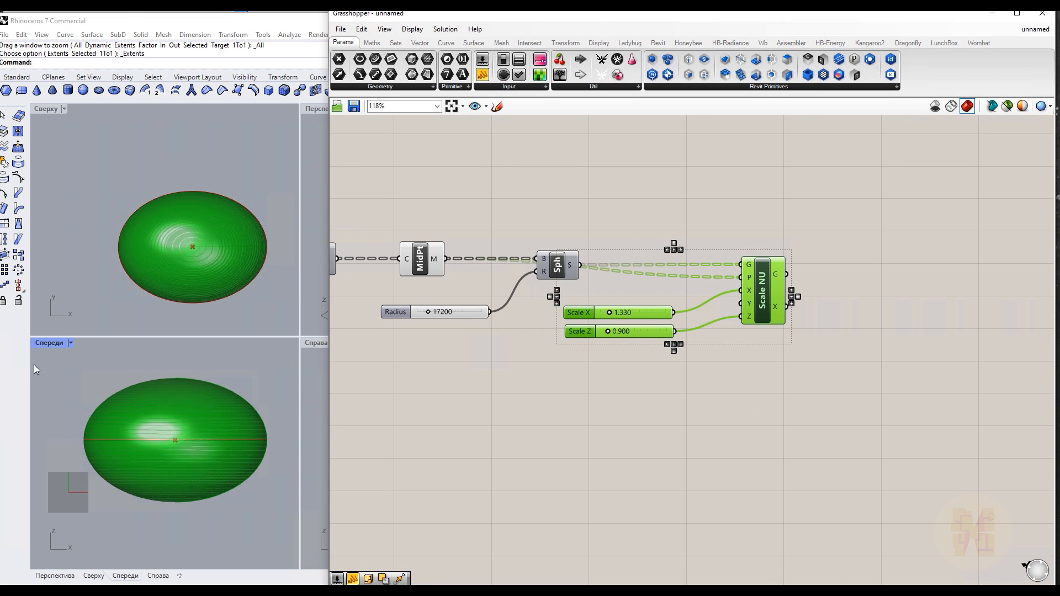
click(311, 9)
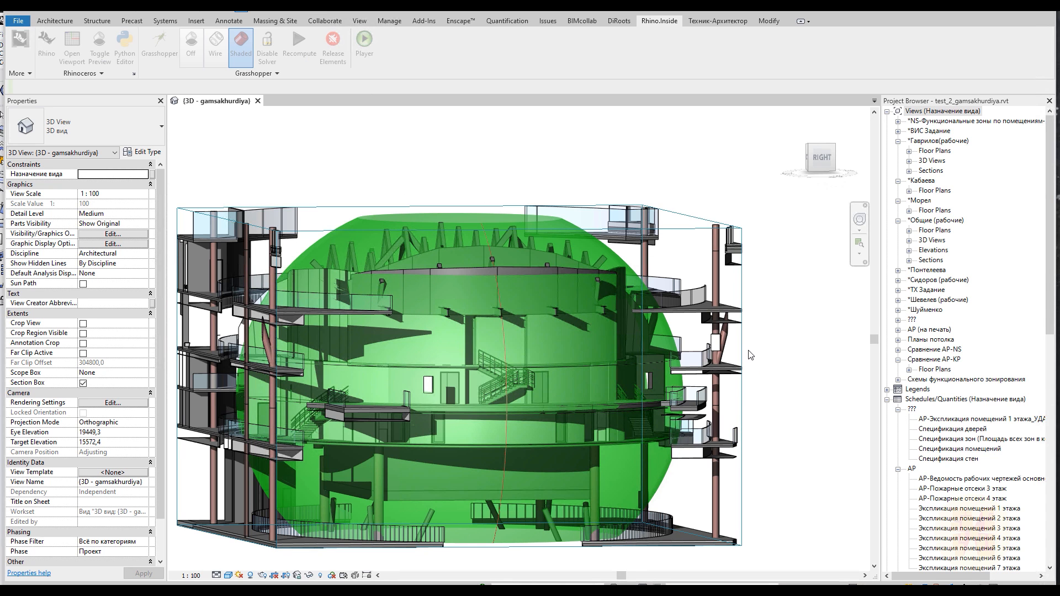
Examine the egg against the room separation line from the Right side of the 3D view
mouse_move(754, 340)
shift+middle_down()
mouse_move(743, 332)
mouse_move(746, 343)
shift+middle_up()
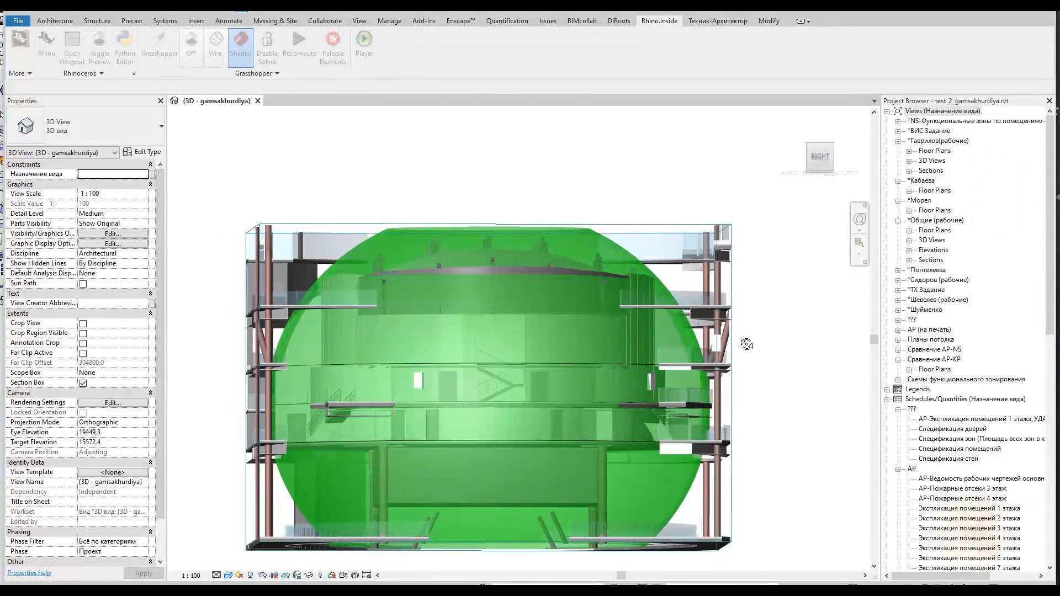
click(820, 157)
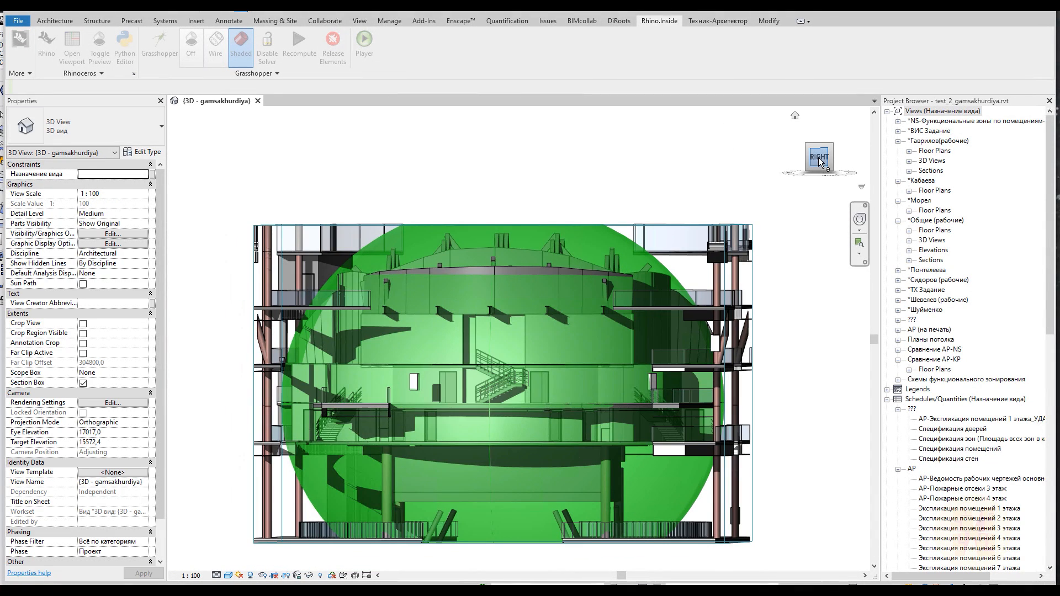
scroll(546, 339, up, 5)
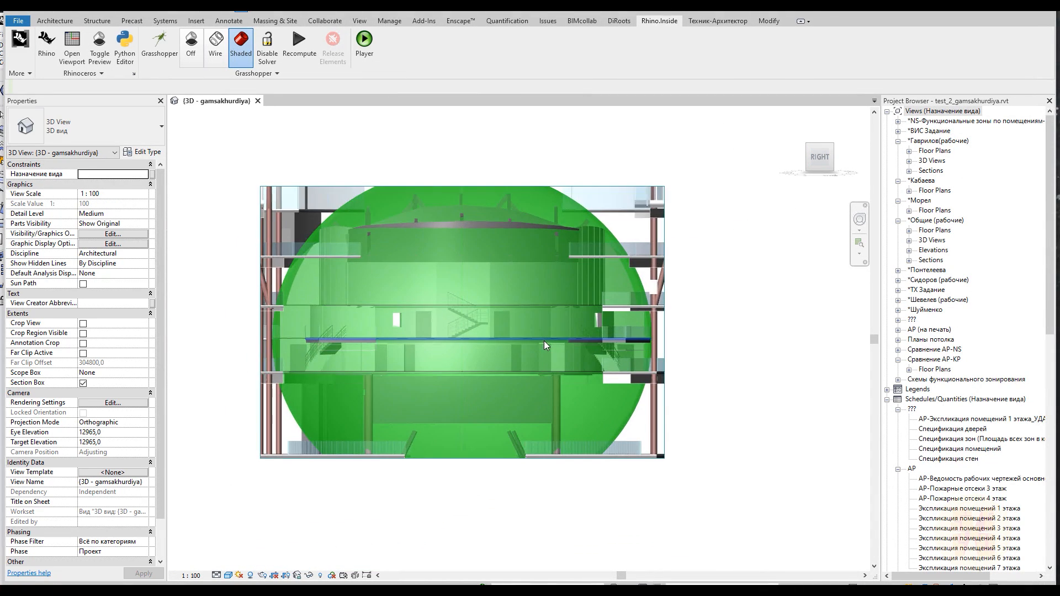
middle_drag(201, 354, 253, 343)
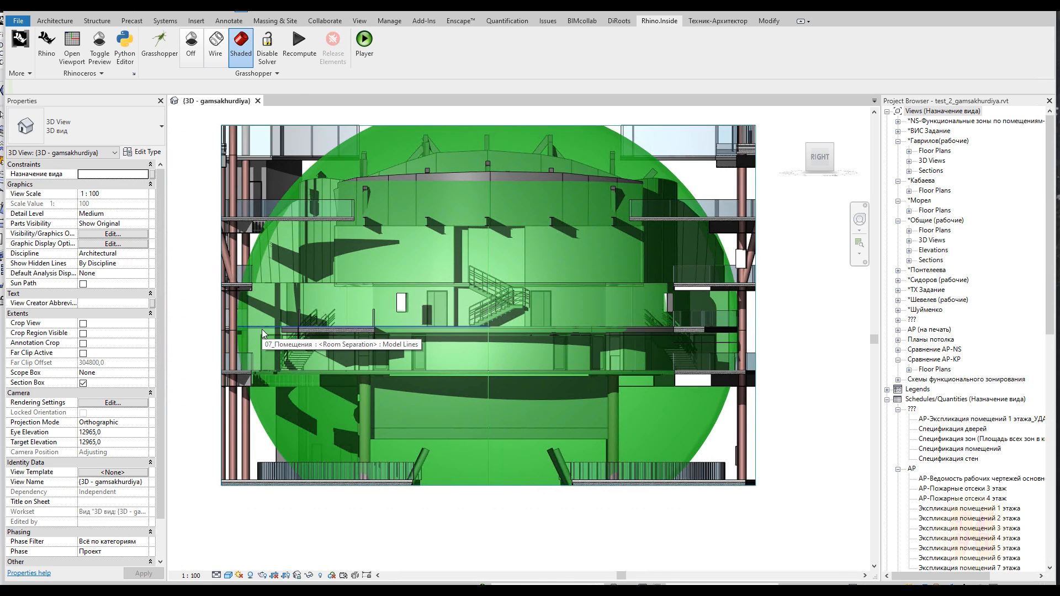
shift+middle_drag(344, 370, 376, 396)
scroll(375, 397, down, 3)
Extend the 3D view's section box downward and upward so the whole egg fits inside
click(473, 463)
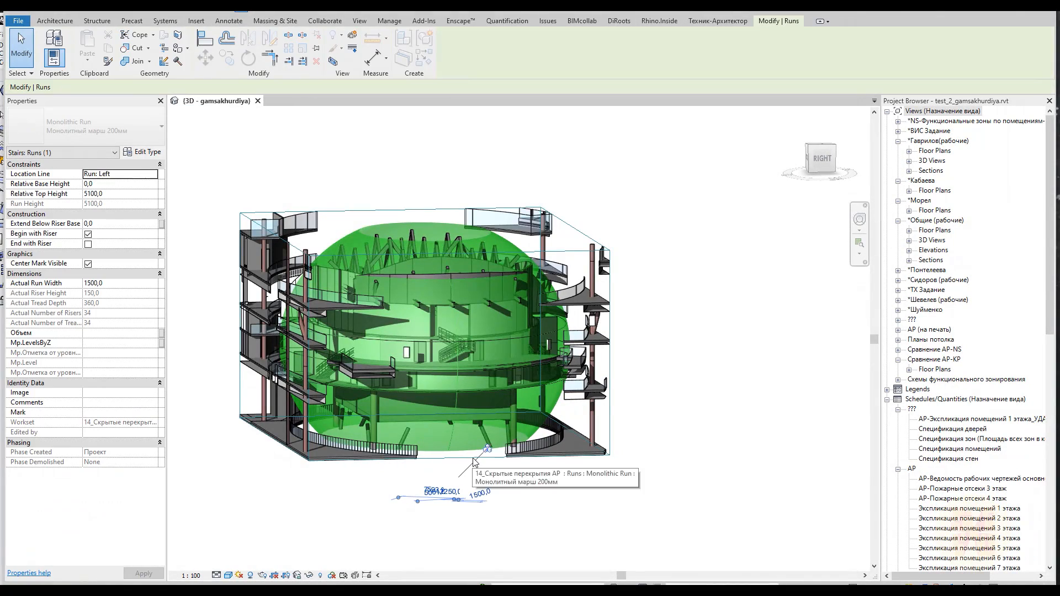
click(664, 472)
click(609, 419)
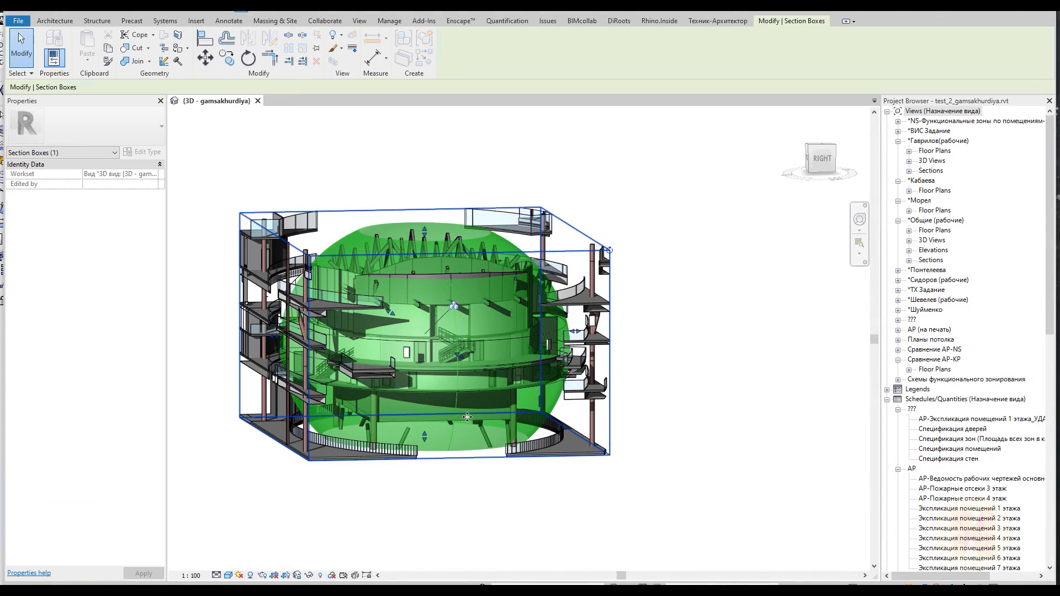
drag(425, 436, 428, 475)
drag(397, 213, 396, 160)
shift+middle_drag(670, 412, 641, 366)
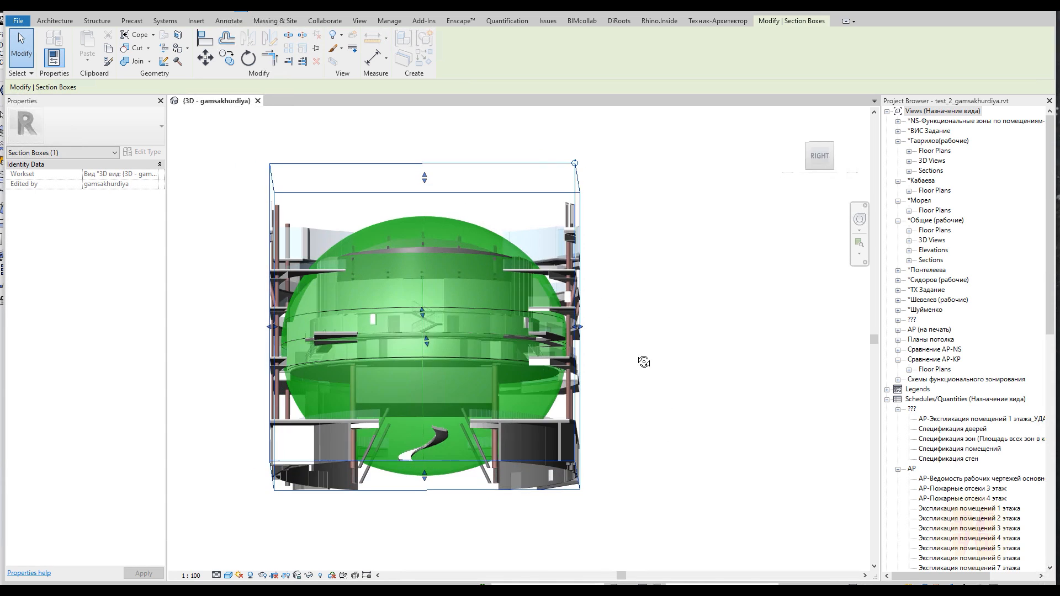
Examine the egg's vertical position relative to the floors in the Right view
click(820, 163)
scroll(522, 358, up, 10)
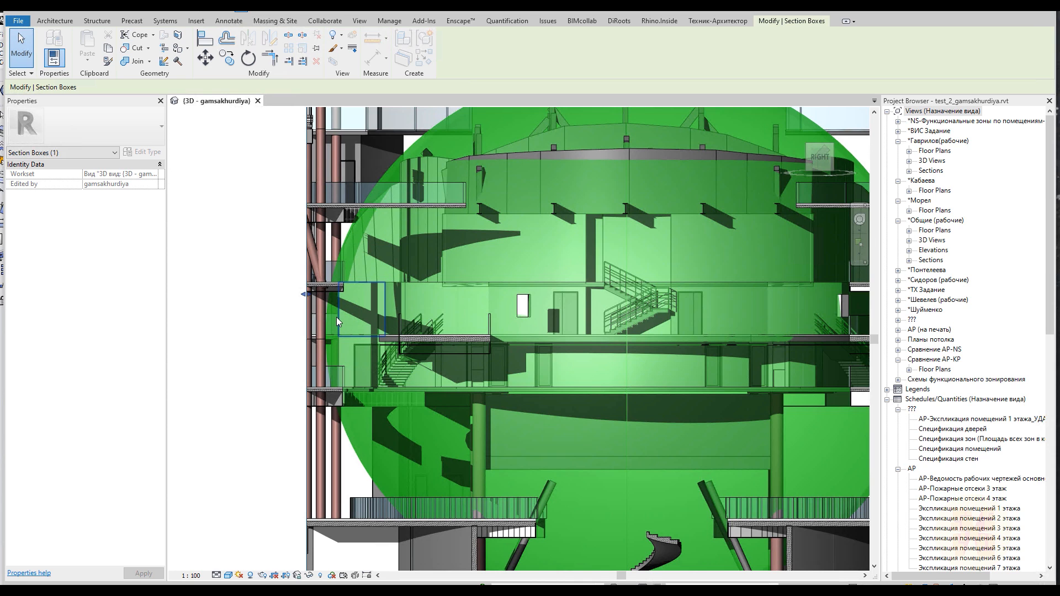
scroll(336, 319, down, 6)
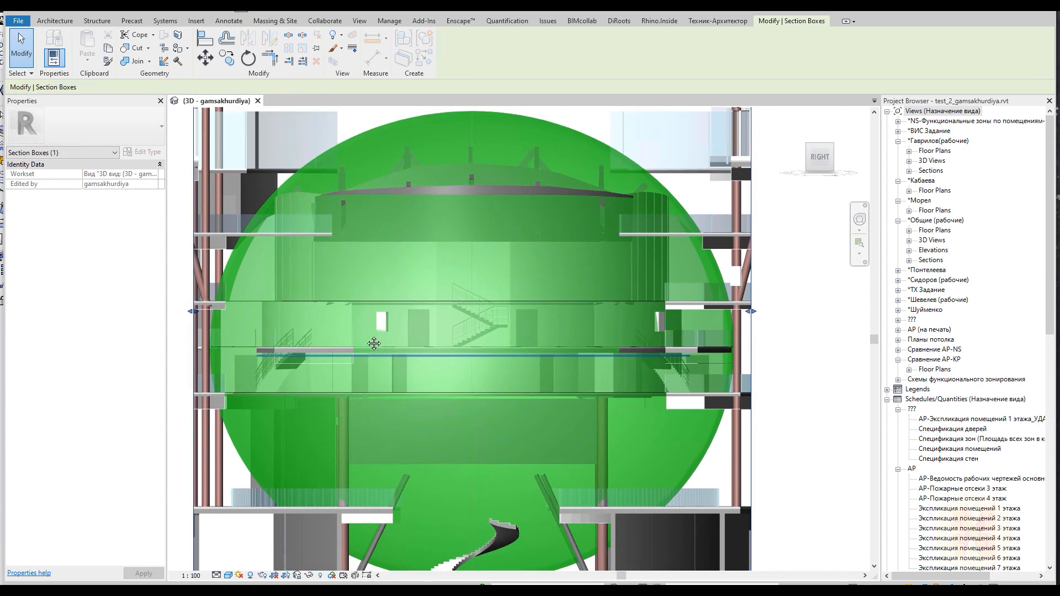
middle_drag(374, 343, 398, 306)
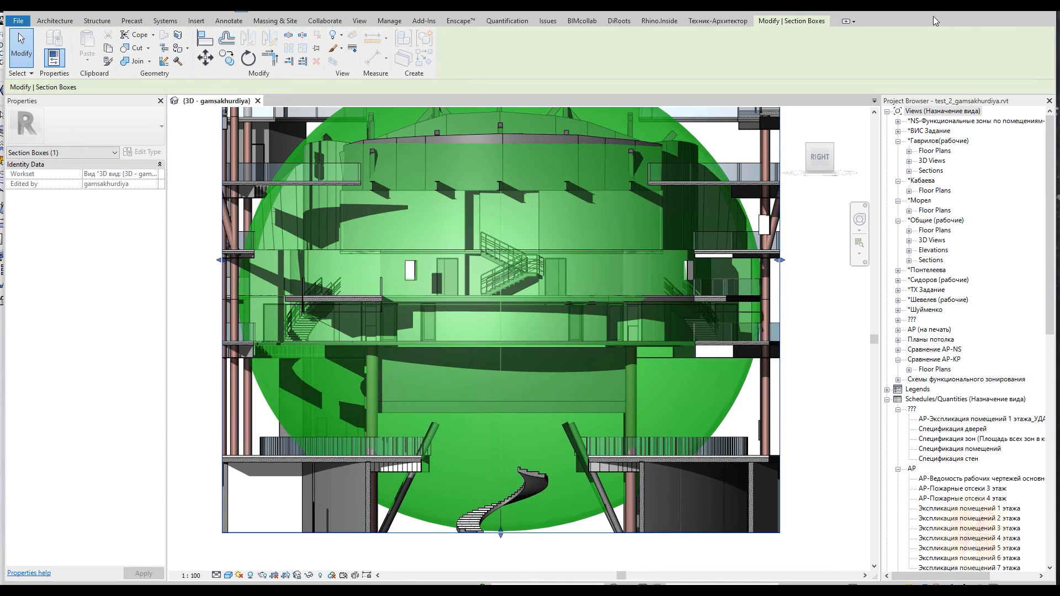
Reopen Grasshopper and add a Move component beside the Scale NU component
click(654, 21)
click(144, 49)
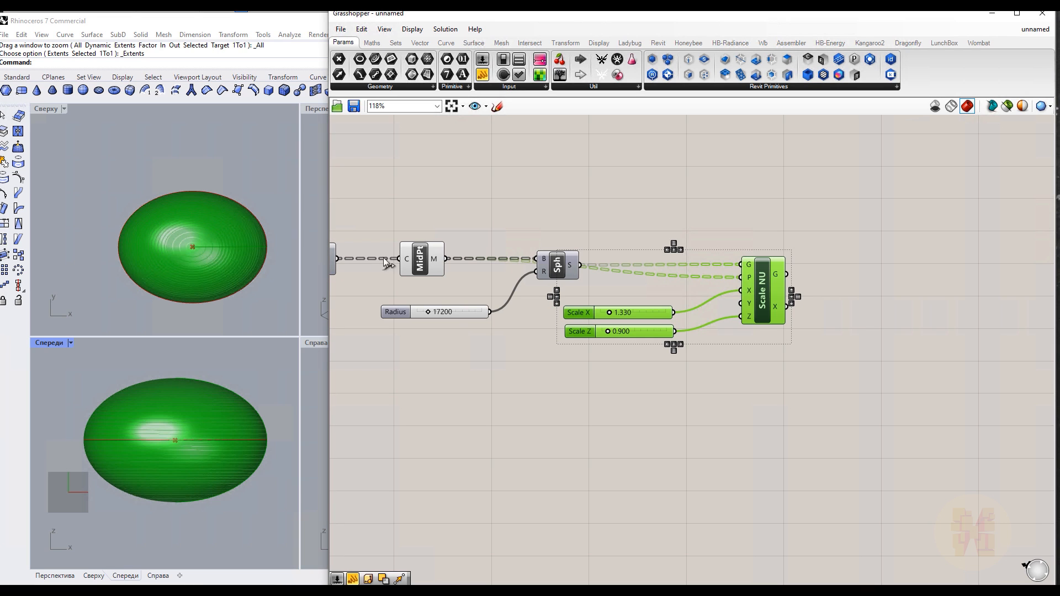
middle_click(744, 356)
right_drag(666, 423, 429, 428)
click(626, 400)
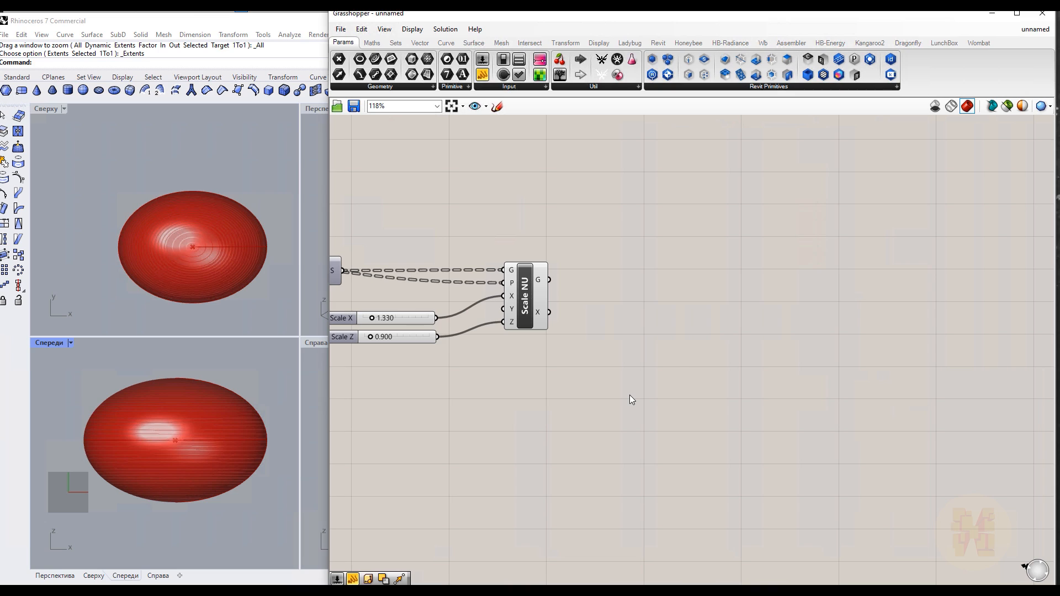
double_click(630, 395)
text(move)
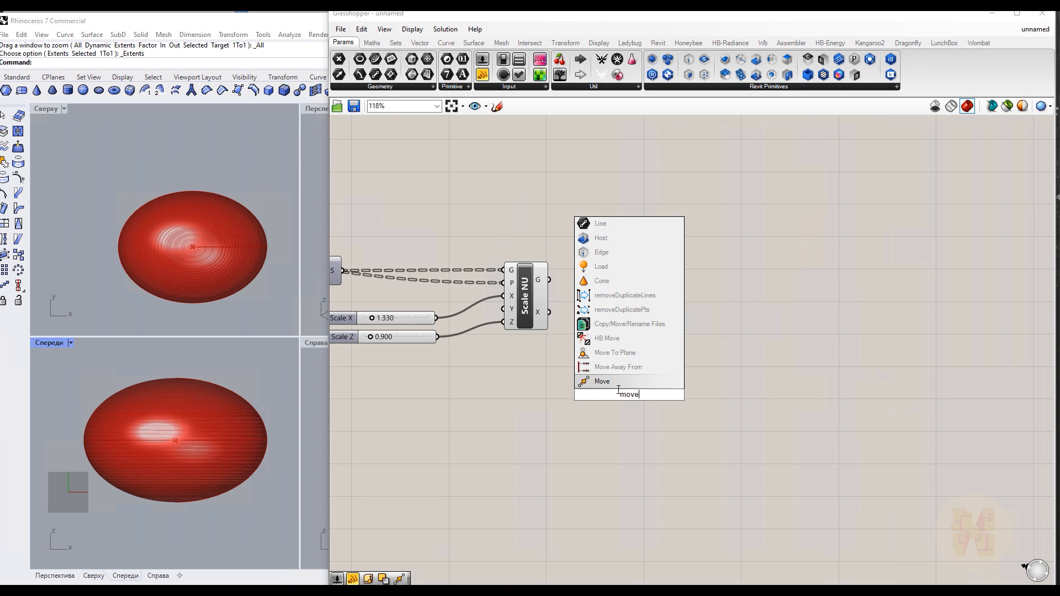
key(Return)
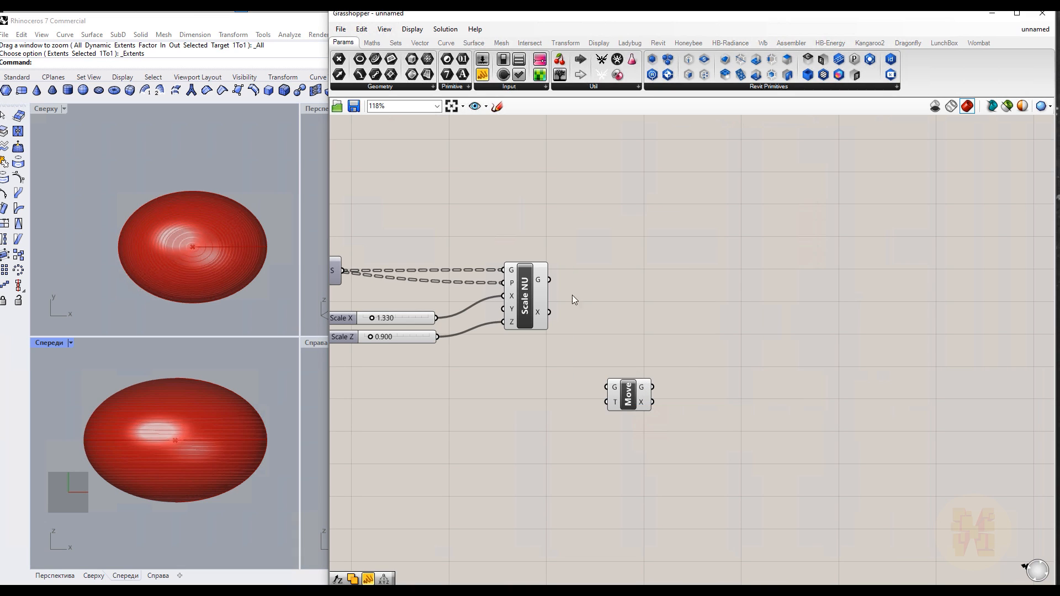
Feed the scaled egg into Move's geometry input and a Unit Z vector into its motion input
drag(554, 282, 607, 387)
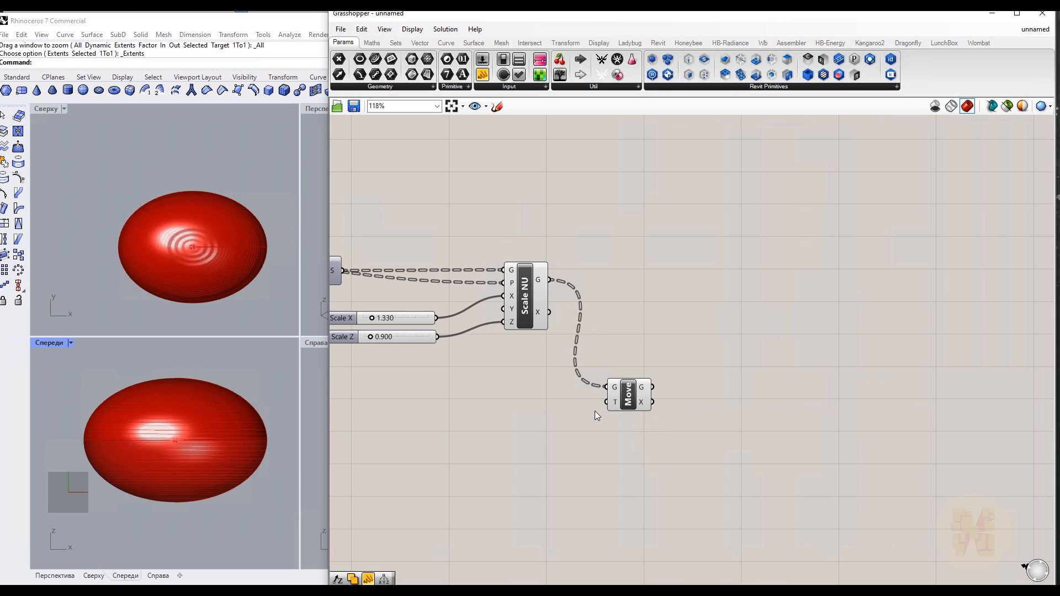
mouse_move(615, 403)
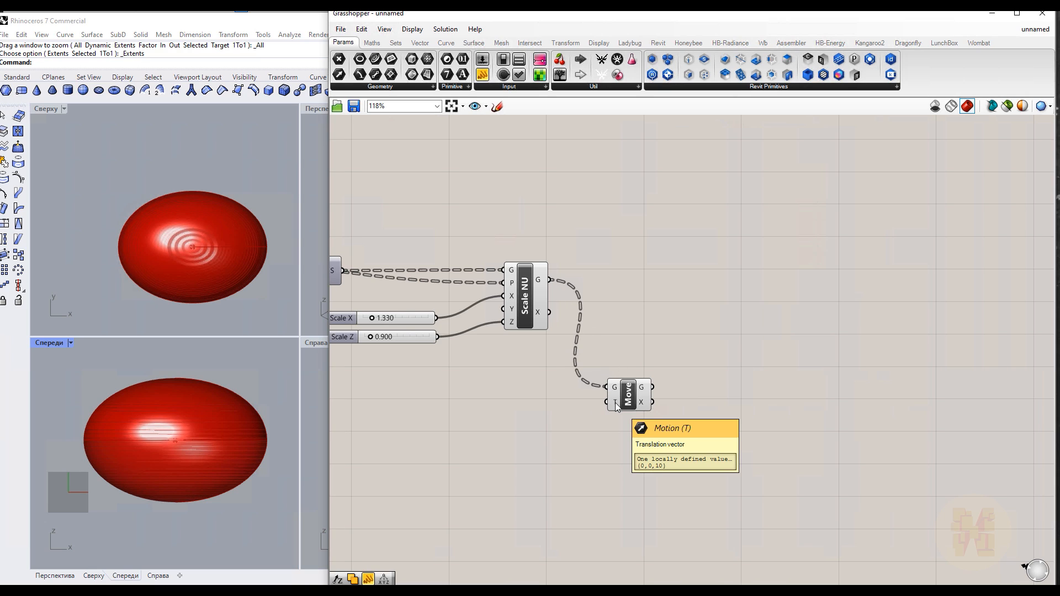
double_click(517, 418)
text(z)
key(Return)
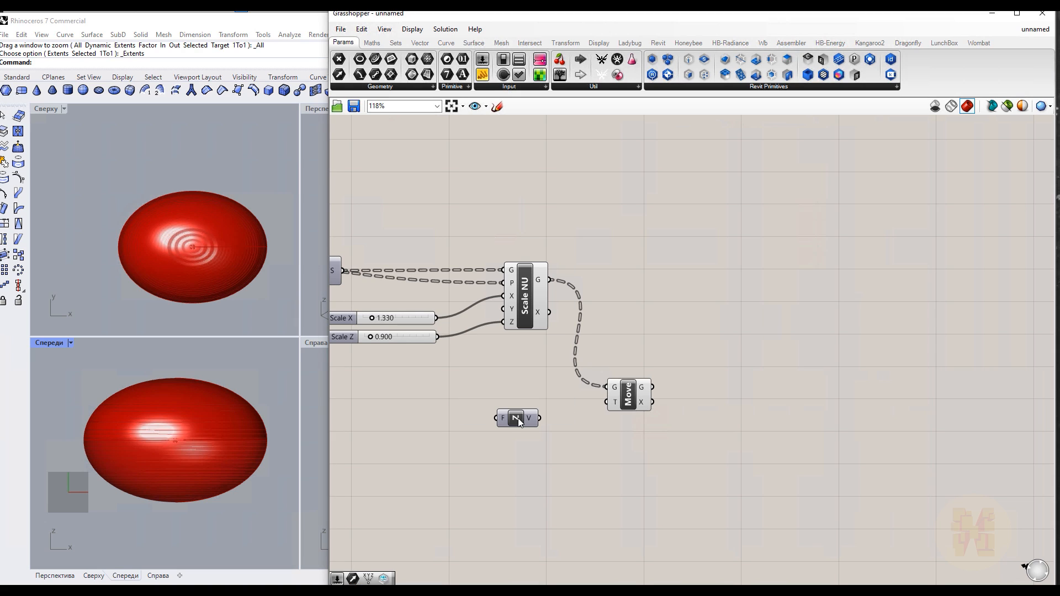
drag(539, 419, 606, 402)
drag(522, 422, 539, 432)
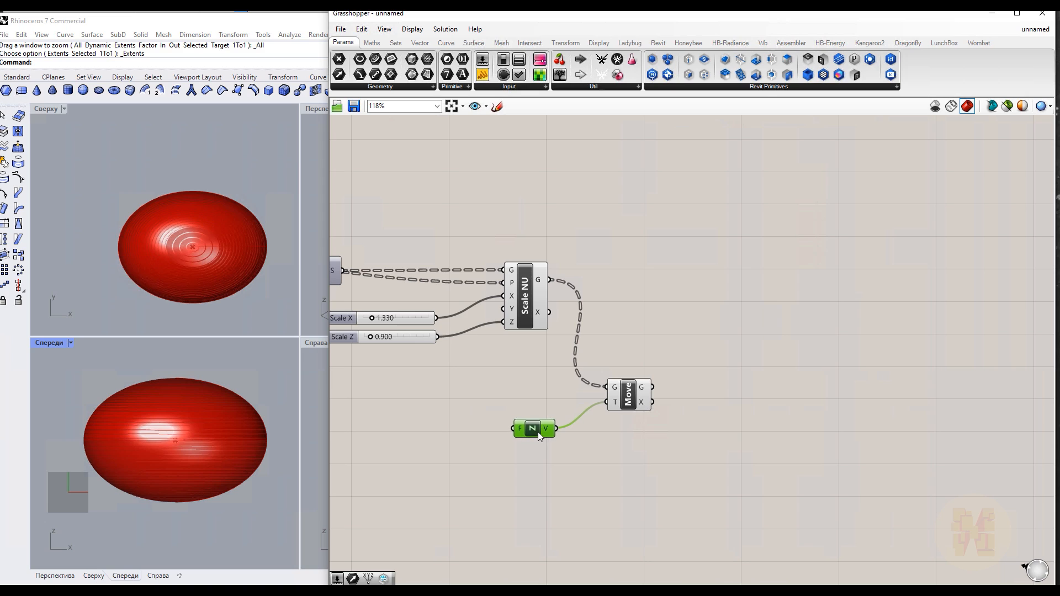
Add a number slider set to 1600 and connect it to the Unit Z factor
double_click(400, 434)
text(1600)
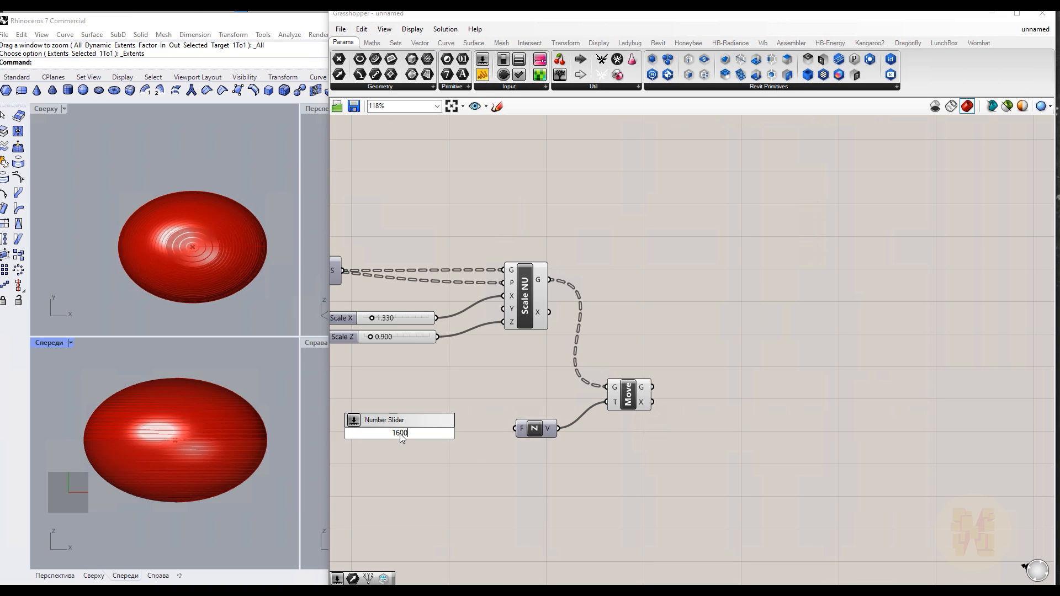
key(Return)
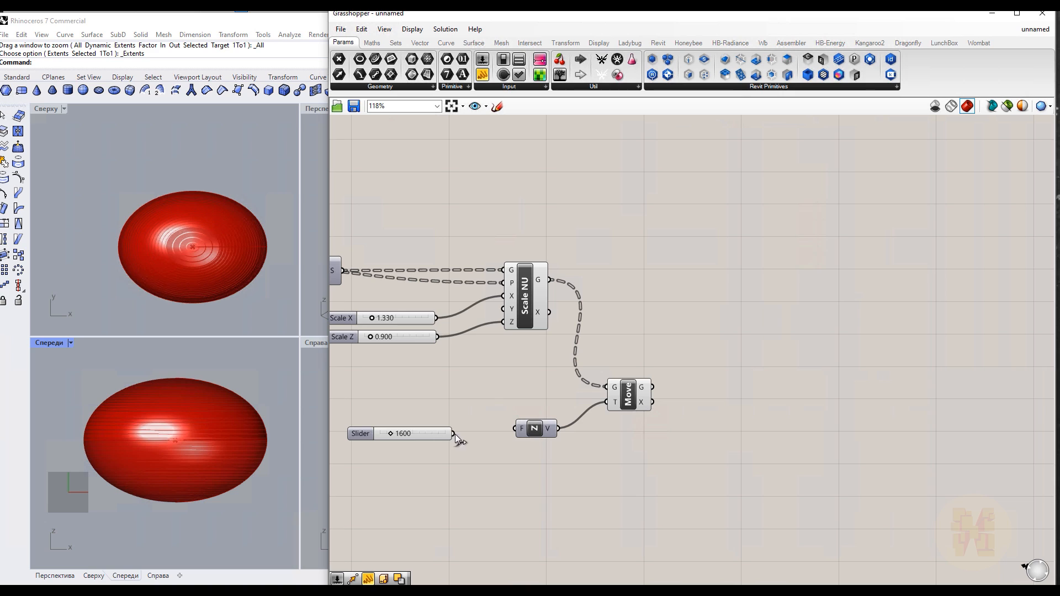
drag(506, 433, 509, 434)
Compare the original and moved egg previews in Rhino and in the Revit section view
scroll(121, 455, up, 5)
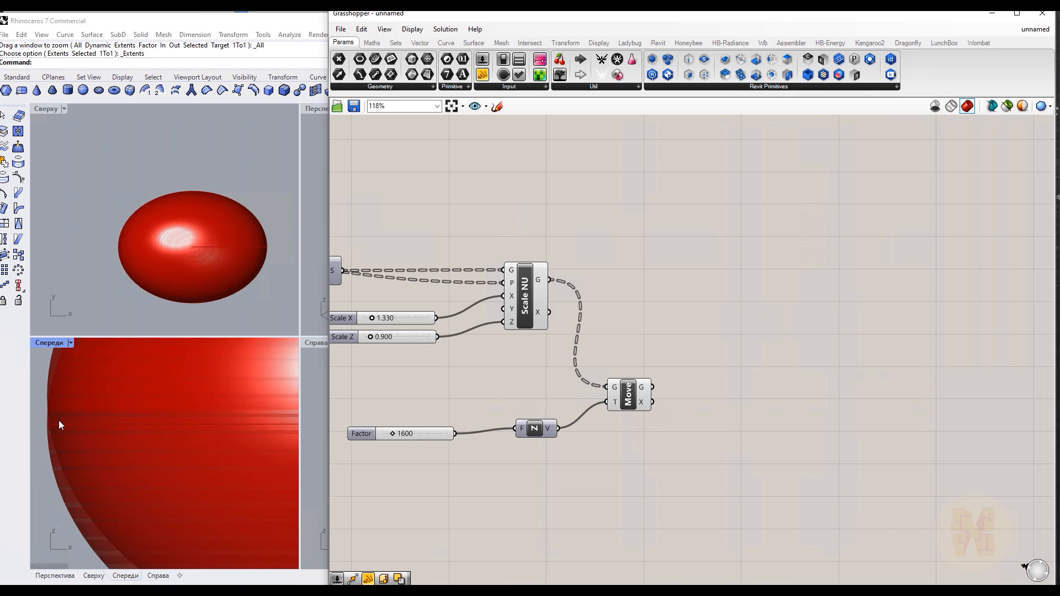
click(514, 303)
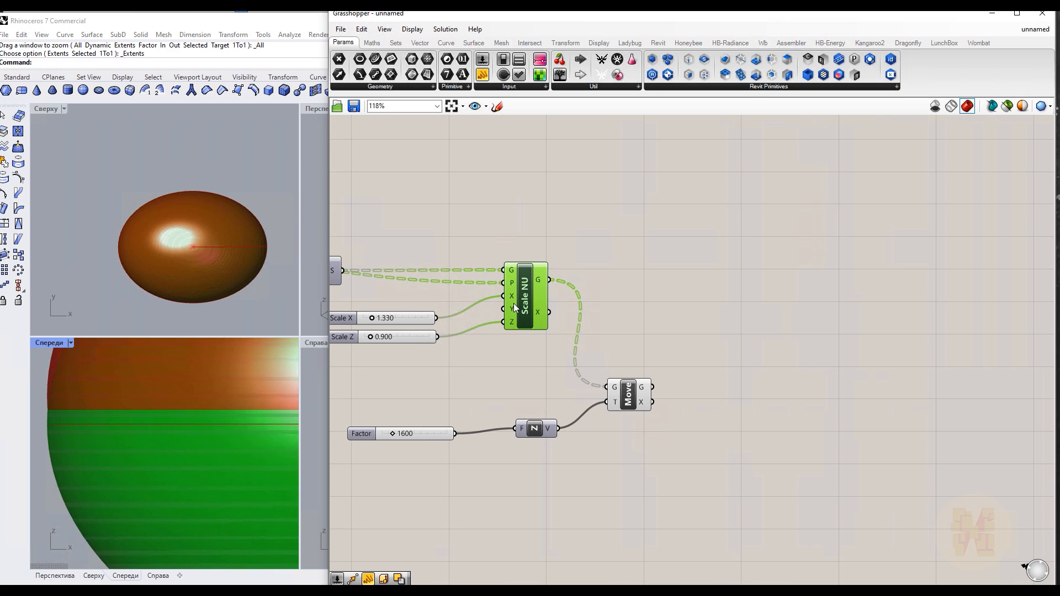
click(633, 401)
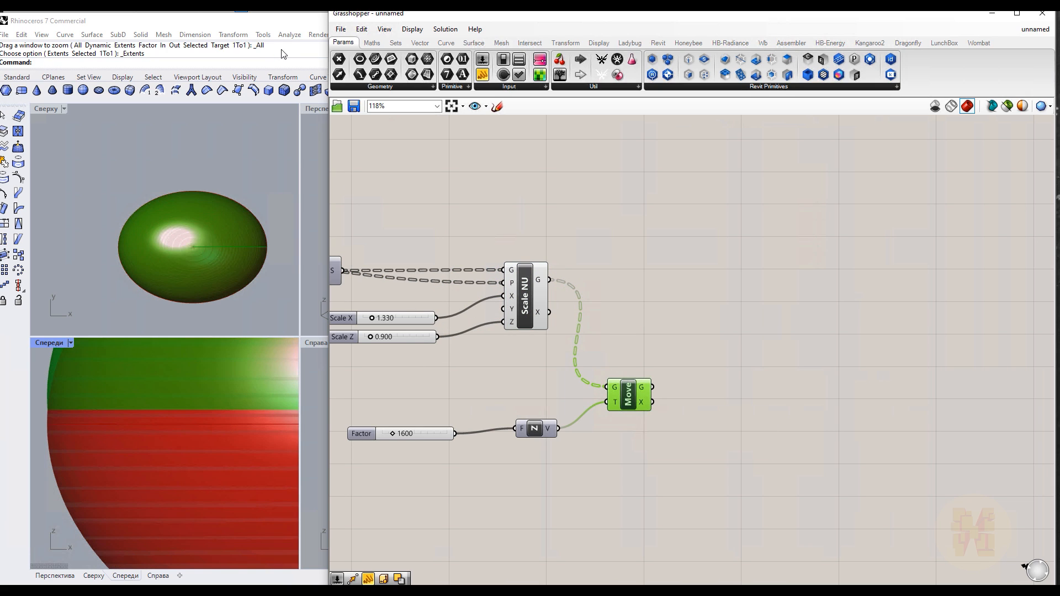
click(315, 11)
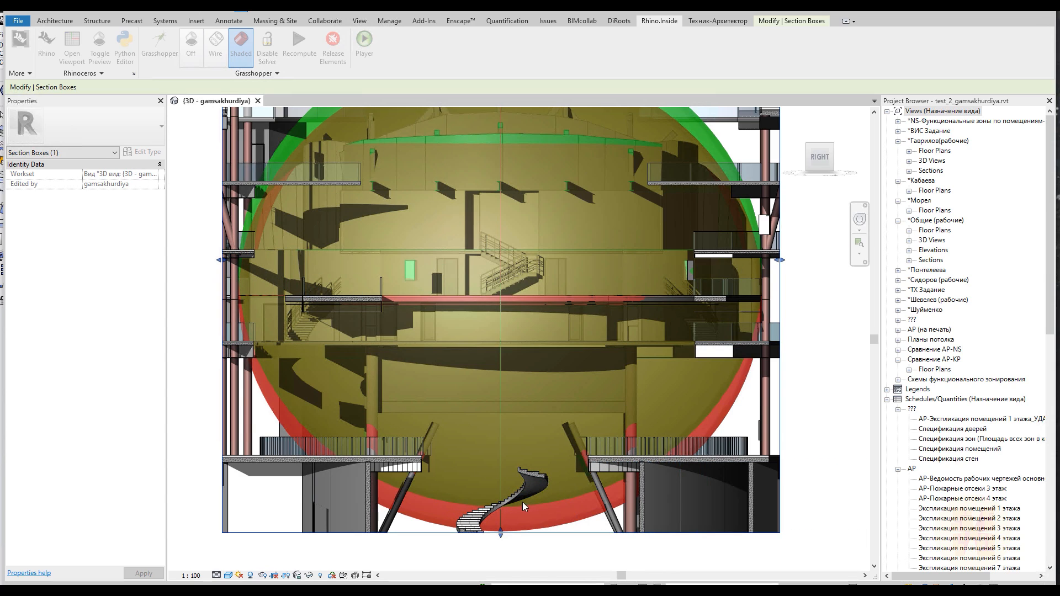
scroll(462, 528, down, 3)
scroll(509, 316, up, 2)
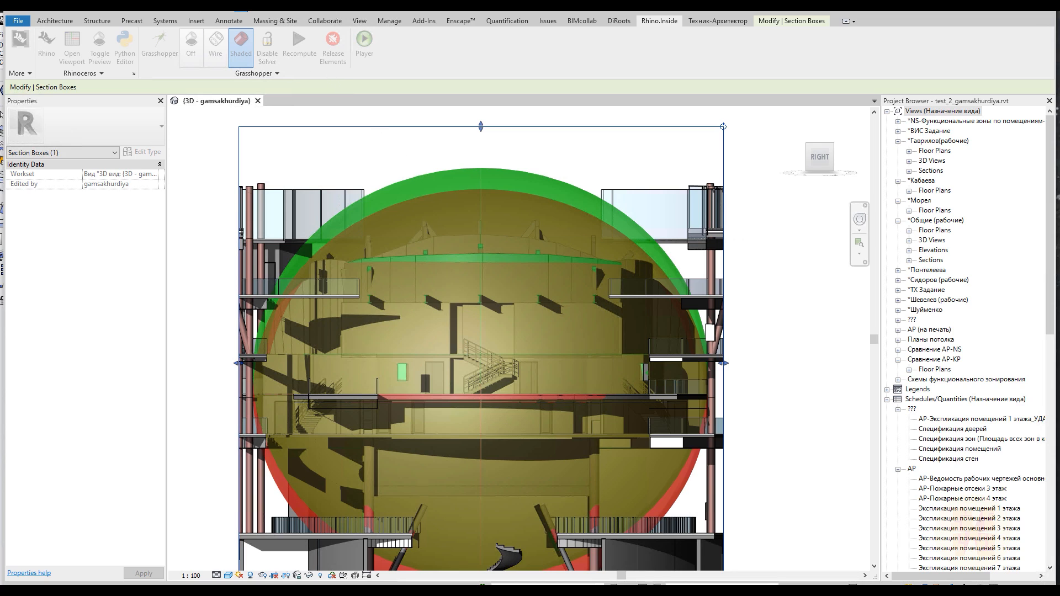
Reopen Grasshopper and reposition the Move component closer to the Scale NU component
click(160, 44)
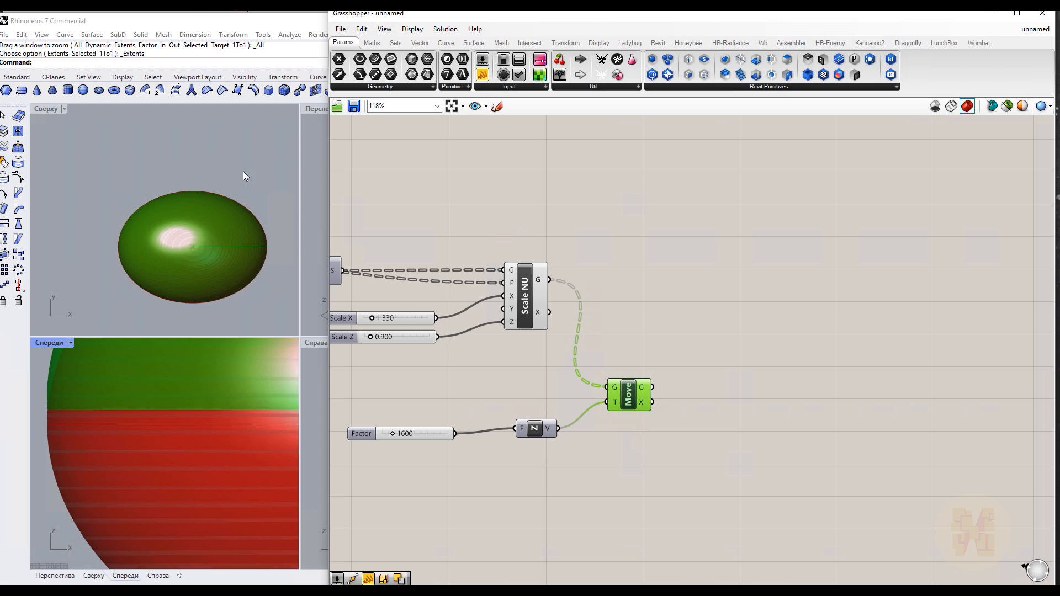
scroll(575, 353, up, 2)
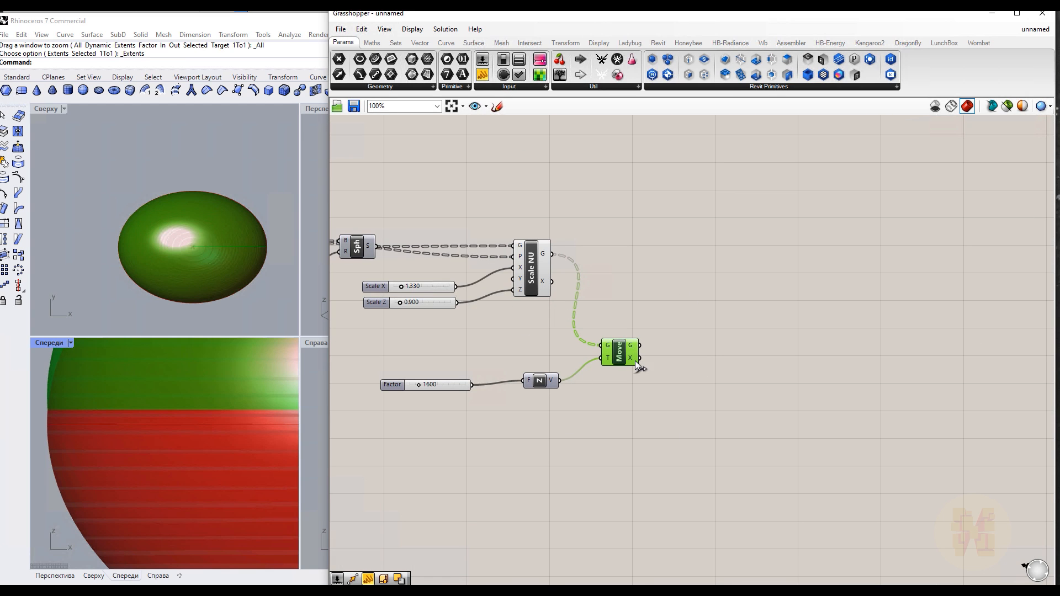
drag(627, 355, 651, 313)
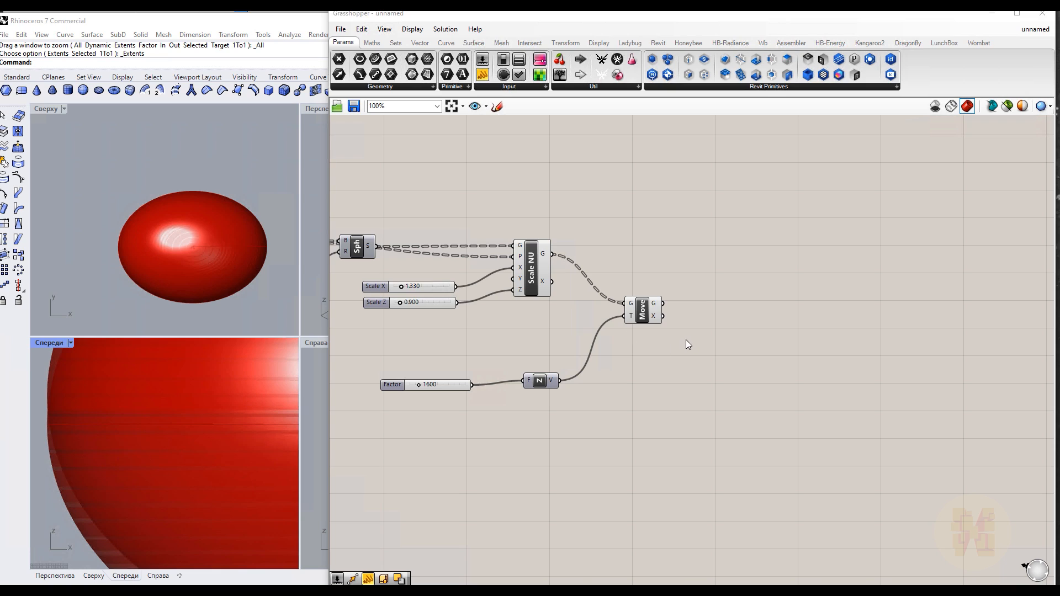
Add an Offset Surface component to the right of the Move component
right_click(717, 331)
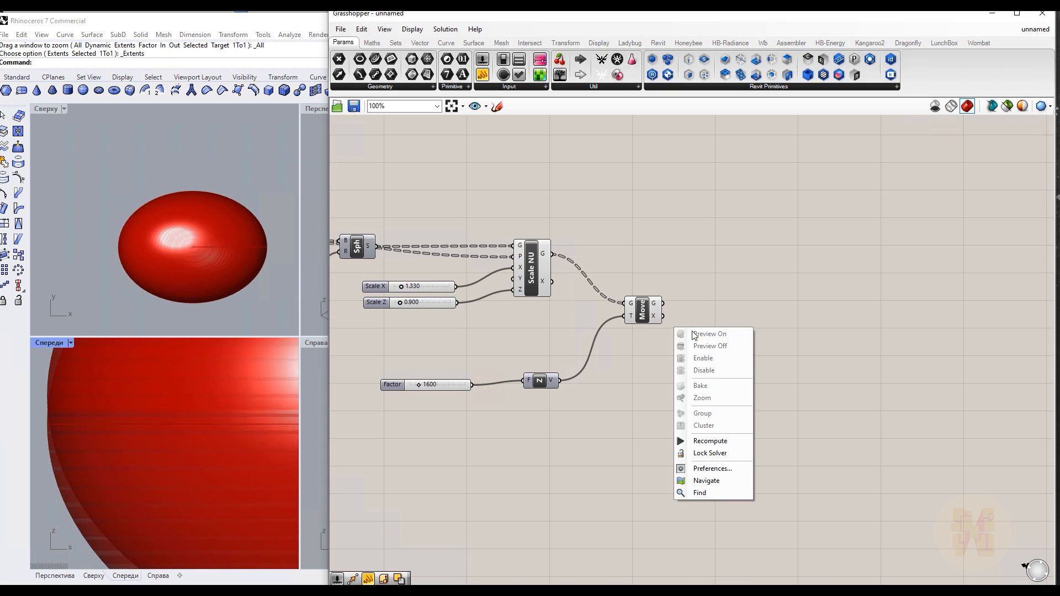
click(827, 340)
double_click(819, 341)
text(o)
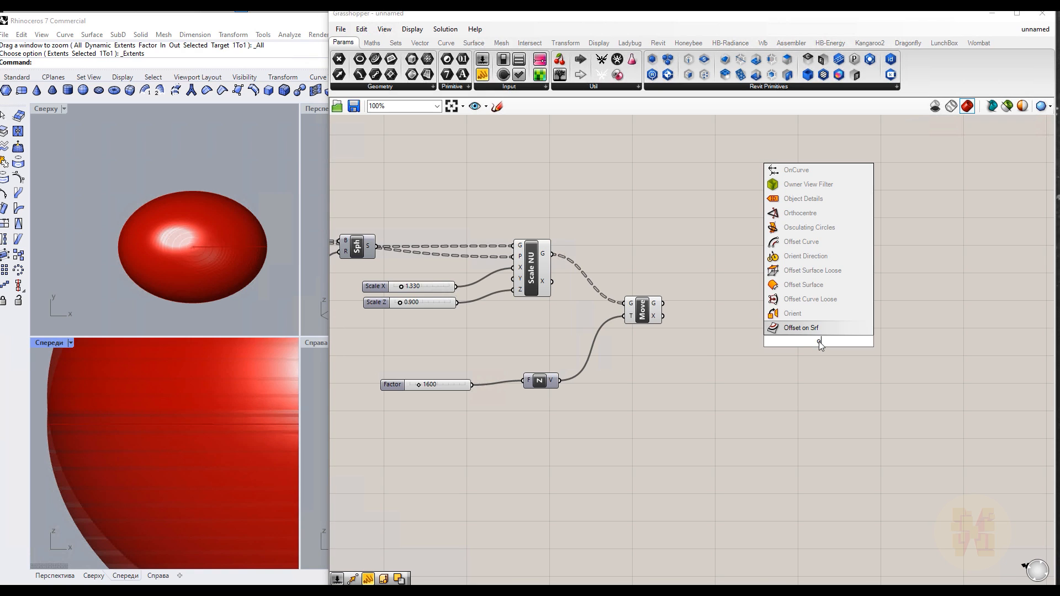
text(ffset)
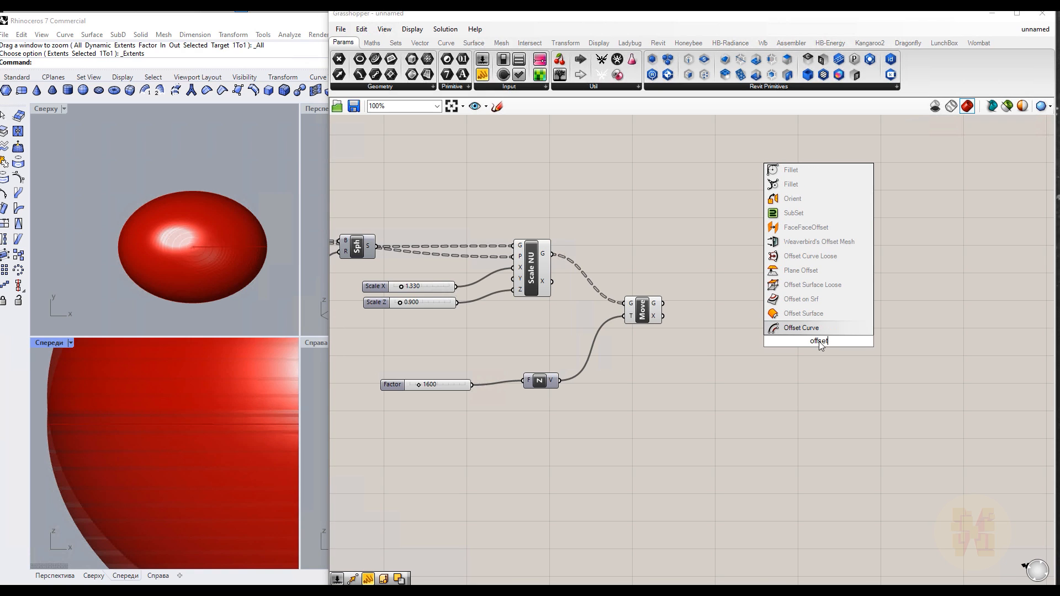
click(805, 313)
drag(820, 342, 755, 325)
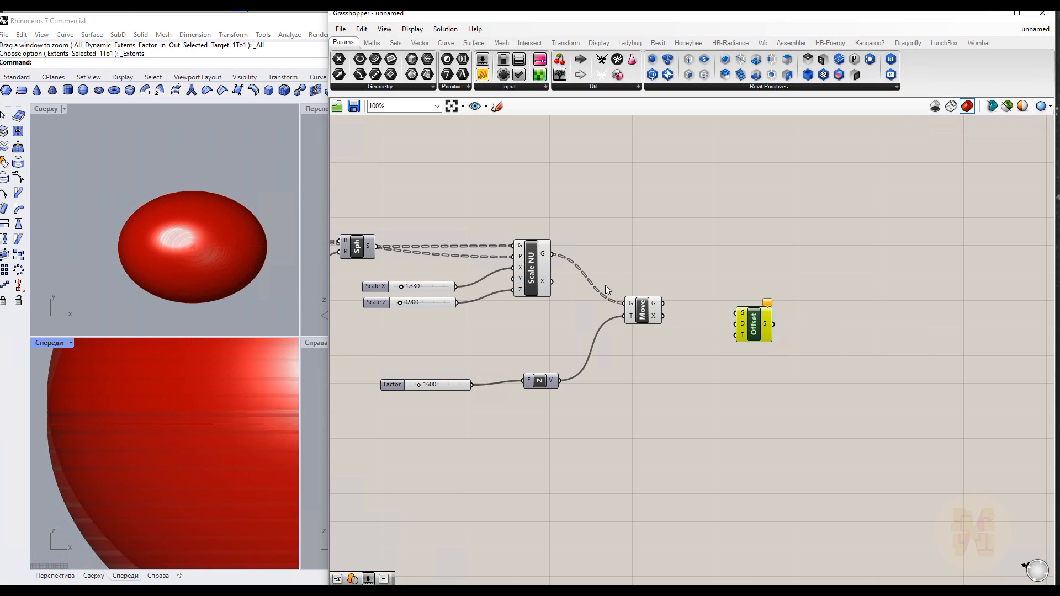
Connect the Move geometry output to the Offset Surface's surface input
drag(662, 303, 735, 313)
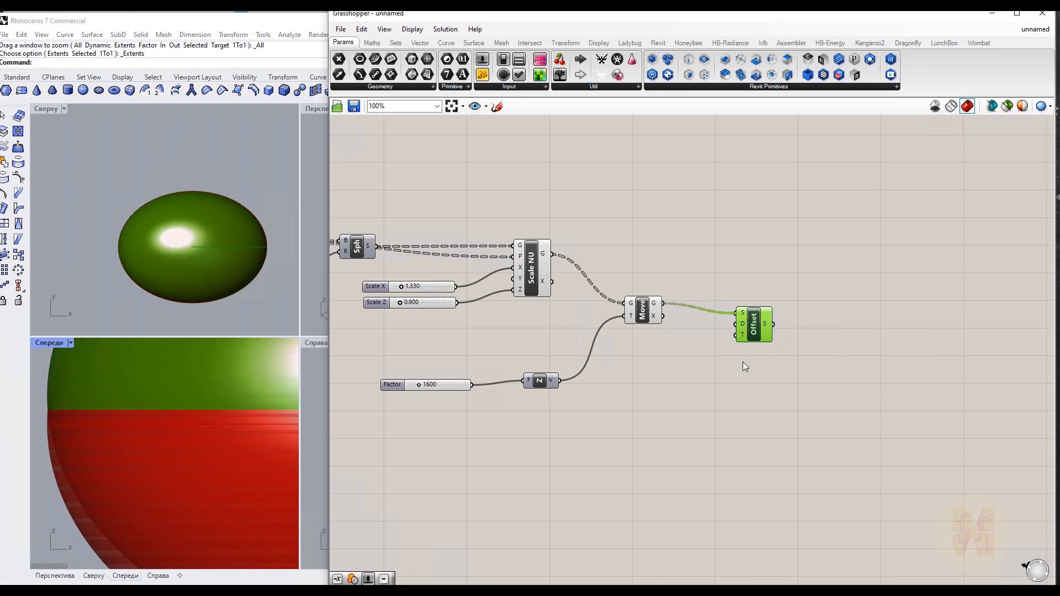
click(535, 273)
middle_click(615, 188)
click(659, 208)
click(638, 309)
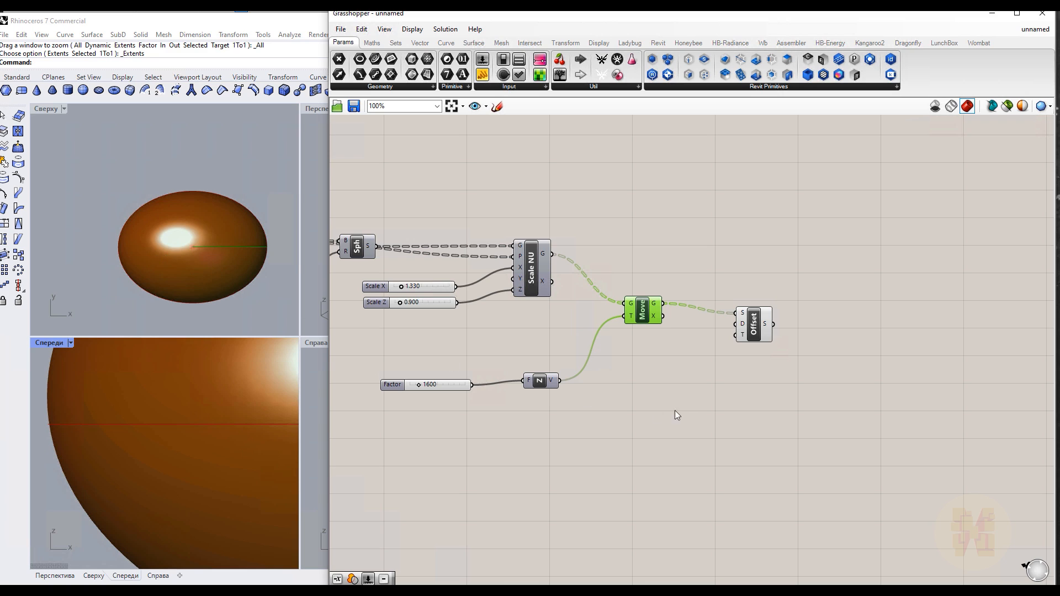
click(760, 331)
click(702, 380)
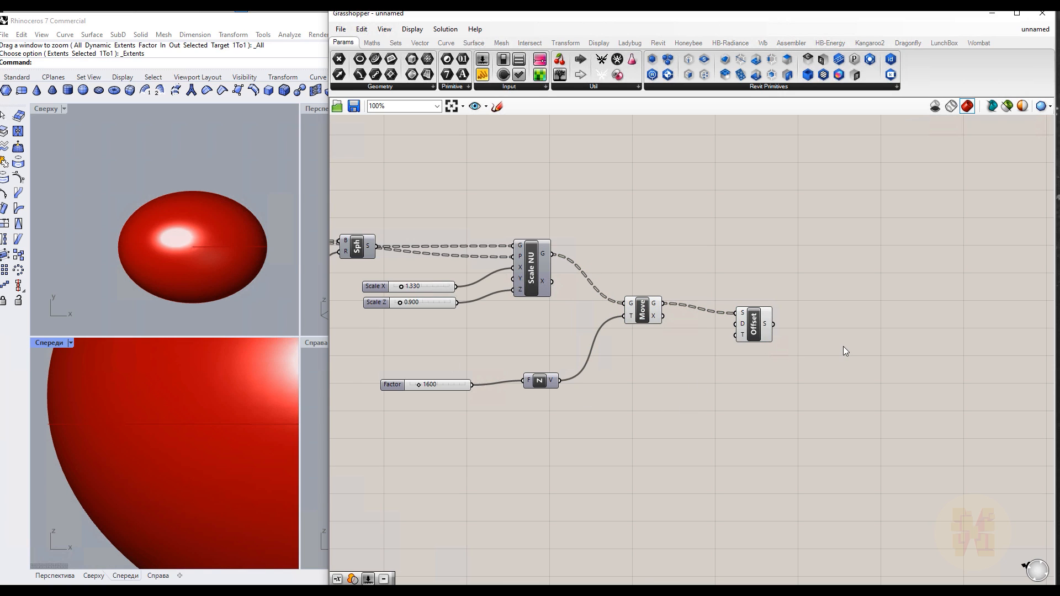
Add a number slider set to 1800 and connect it to the Offset Surface distance input
scroll(842, 346, up, 2)
double_click(618, 406)
text(1)
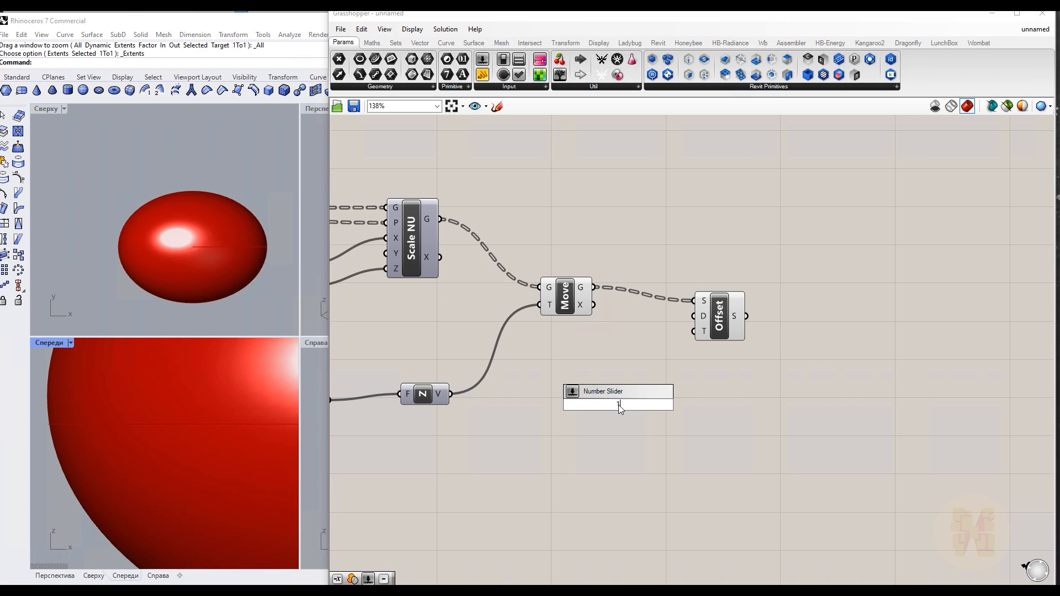
text(800)
key(Return)
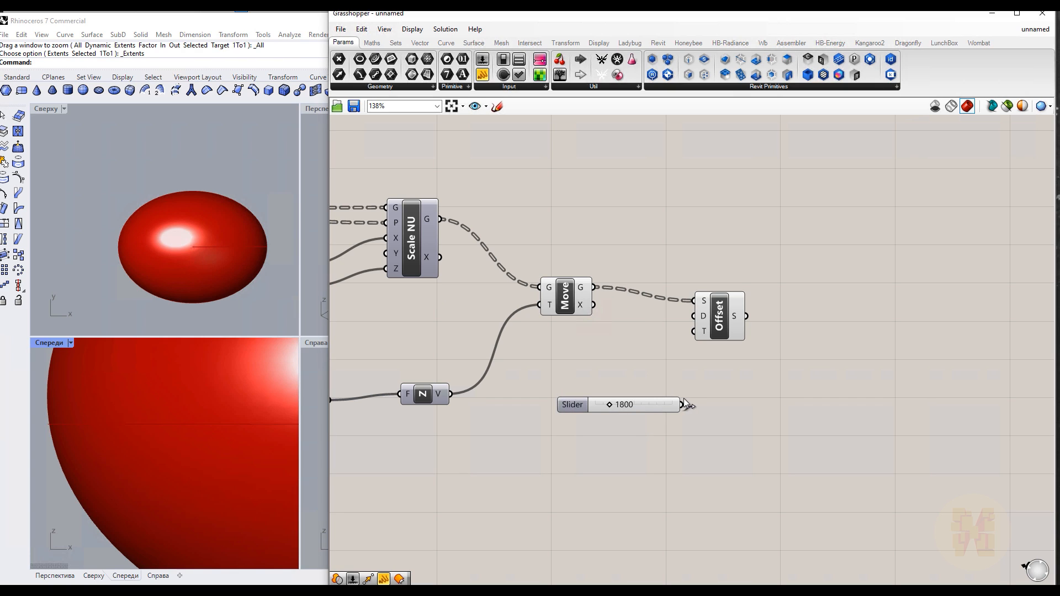
drag(683, 399, 693, 316)
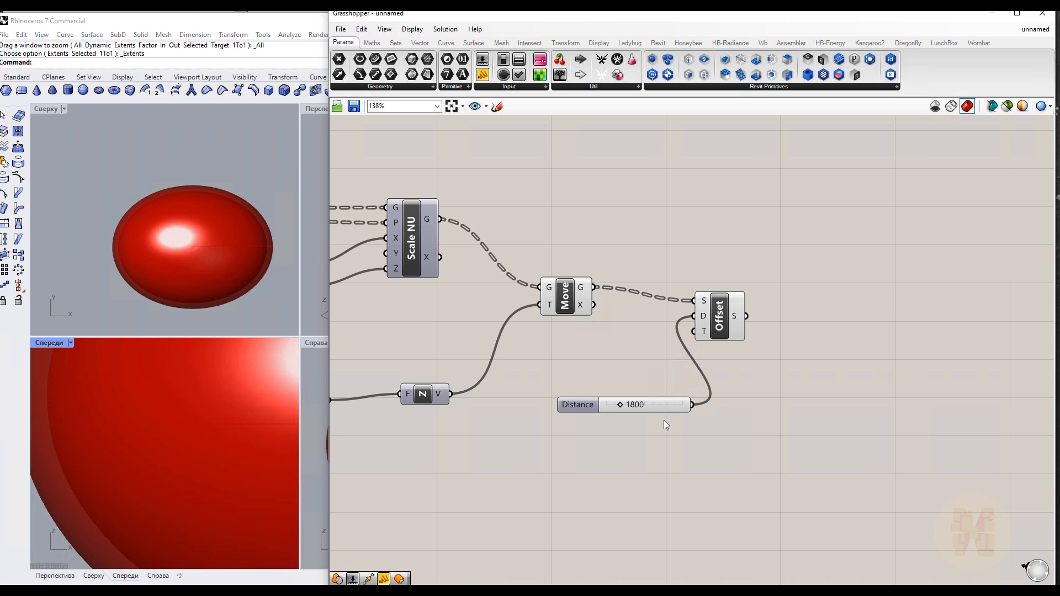
Inspect the offset egg shell preview in the Rhino top viewport
scroll(108, 247, up, 5)
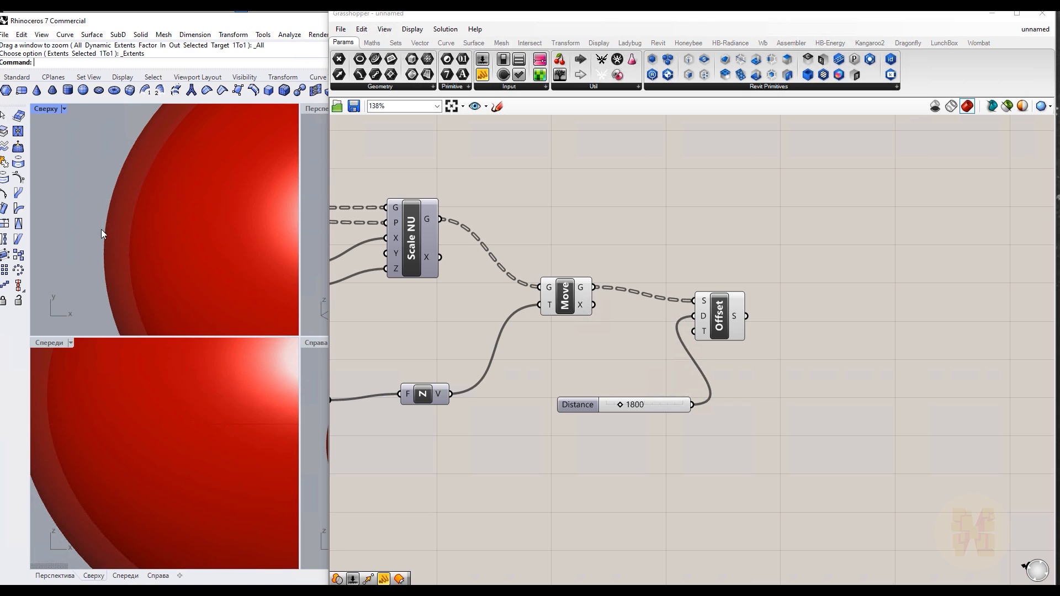
scroll(145, 217, down, 5)
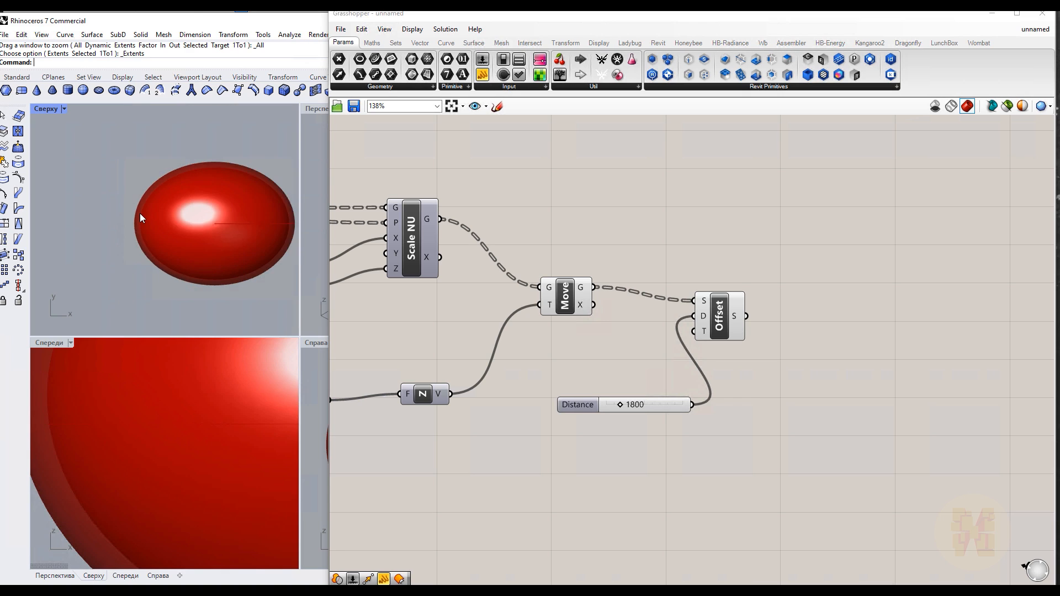
scroll(134, 219, up, 4)
scroll(94, 215, down, 4)
scroll(109, 216, up, 2)
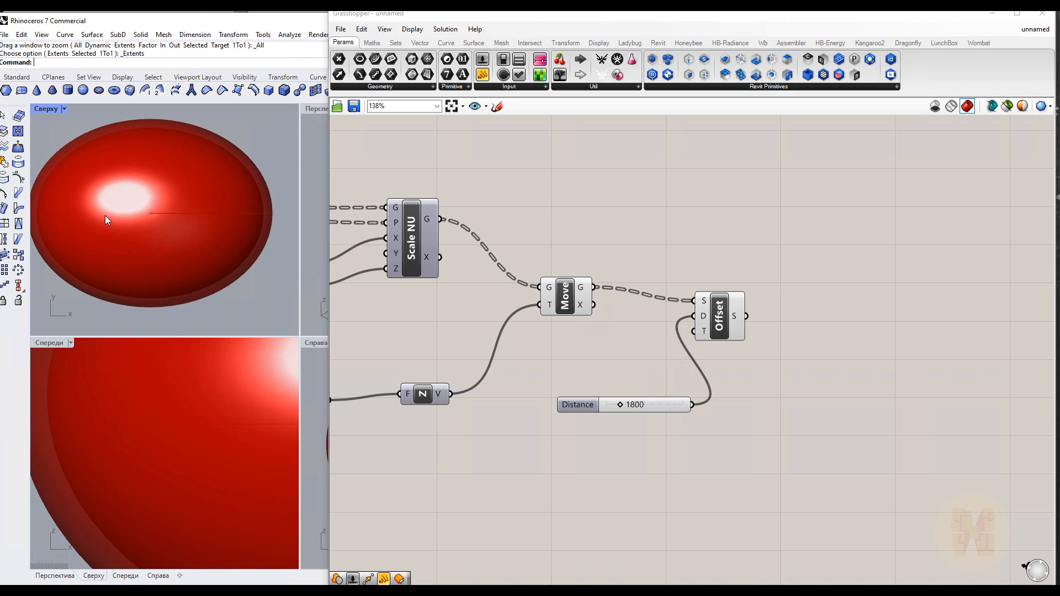
click(563, 301)
click(726, 313)
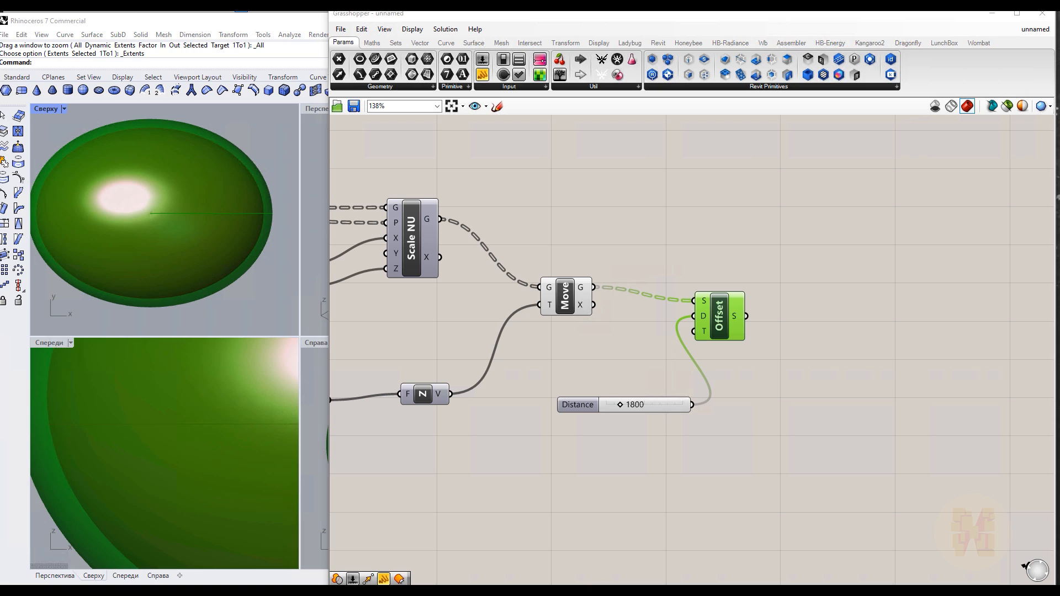
right_click(459, 326)
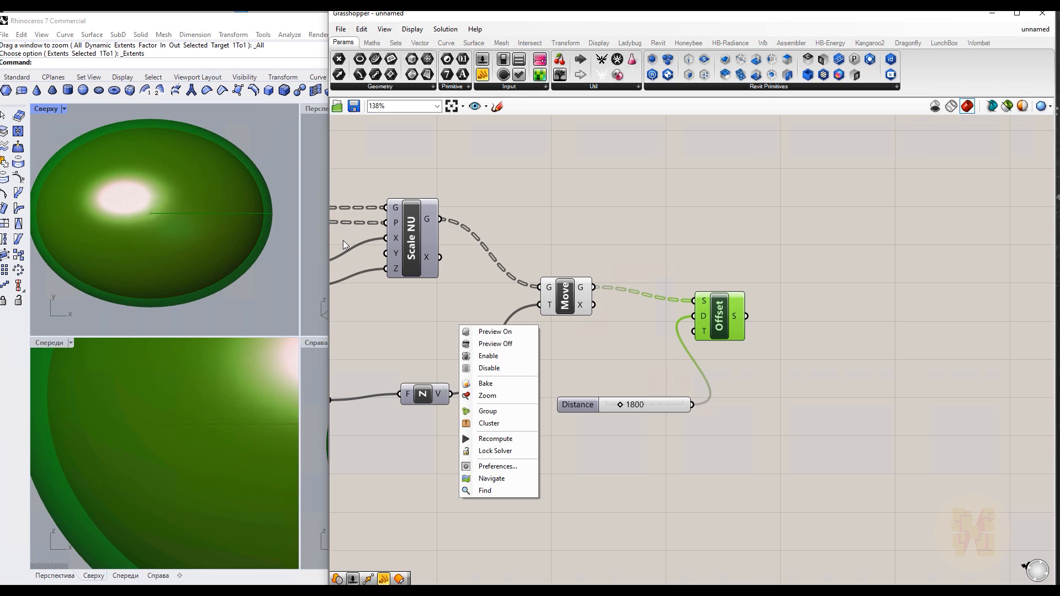
click(584, 199)
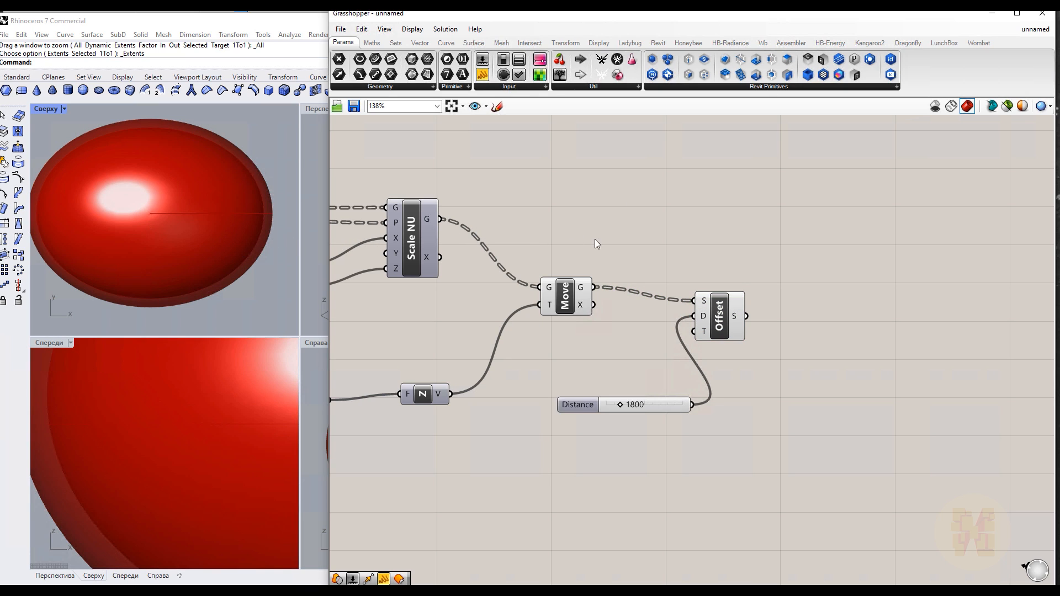
Add a Deconstruct Point component and feed it the points from the Divide component
scroll(582, 230, down, 4)
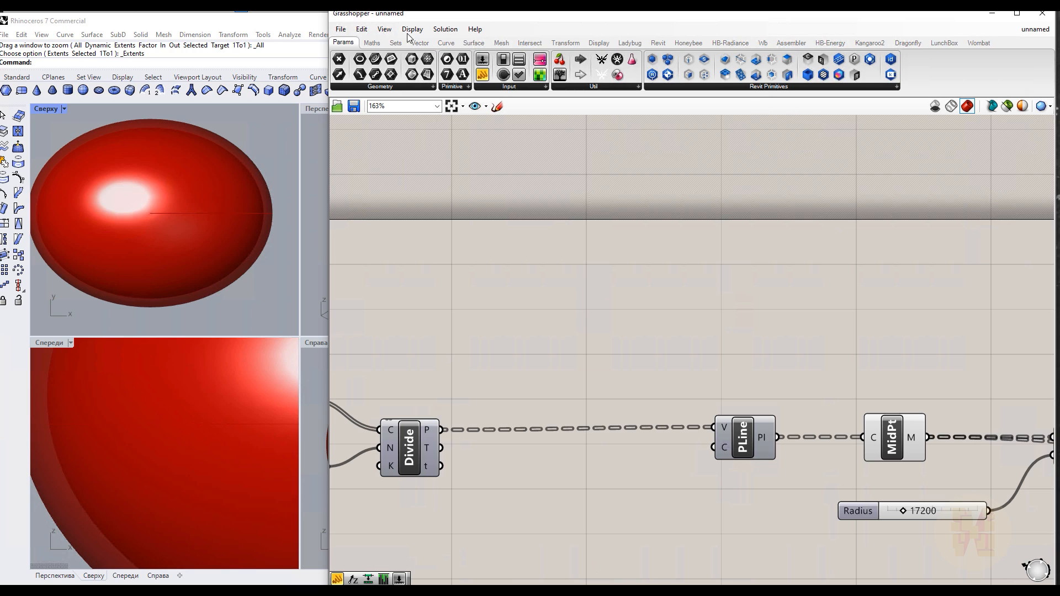
double_click(582, 287)
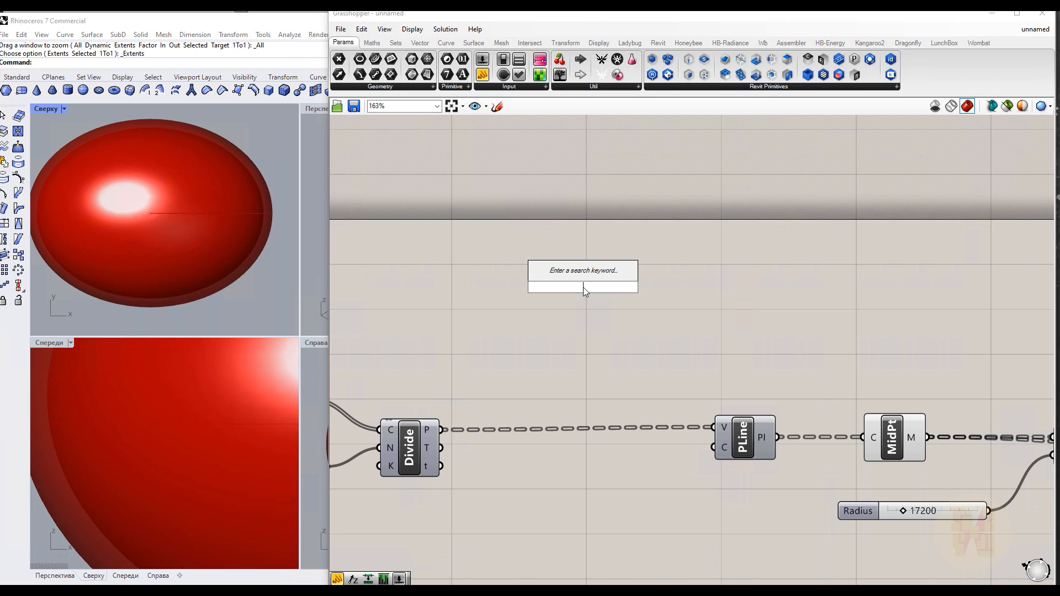
text(pdec)
key(Return)
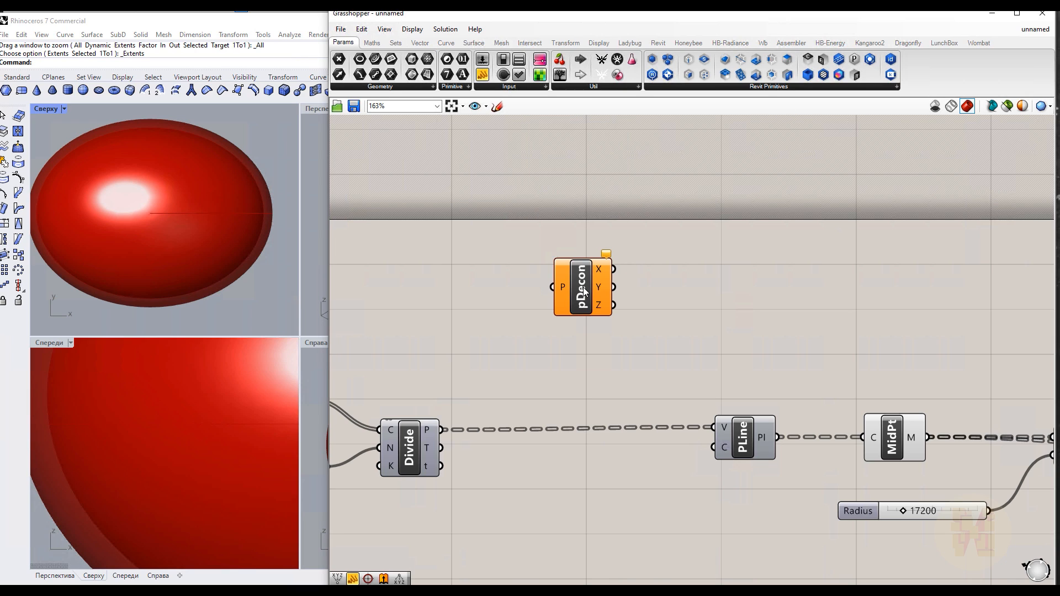
drag(444, 429, 552, 287)
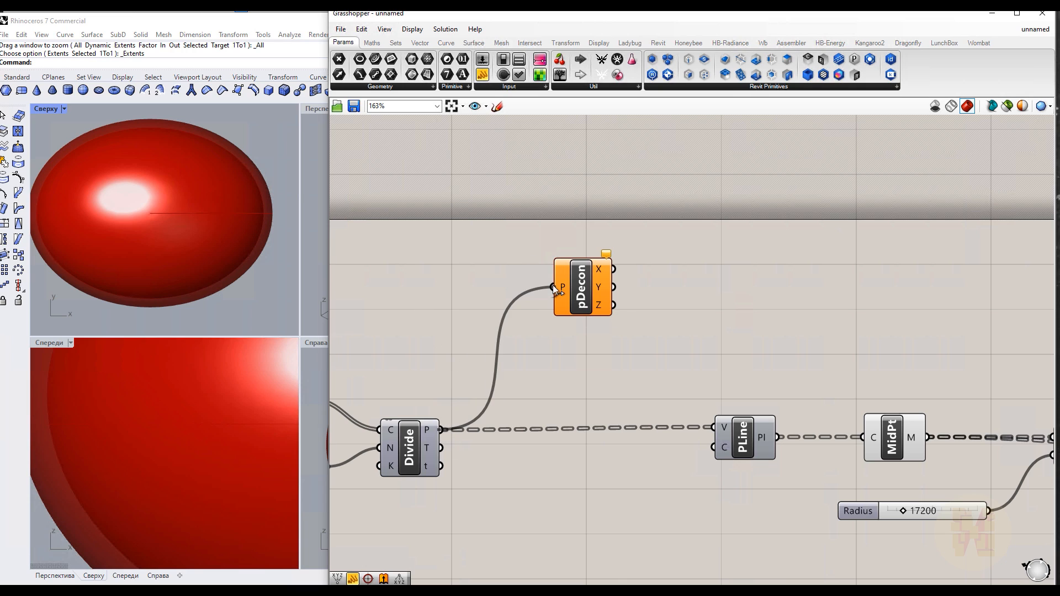
Show the Deconstruct Point Z values in a panel and flatten its point input
click(484, 76)
click(802, 227)
drag(613, 305, 729, 228)
scroll(795, 250, down, 3)
scroll(793, 237, up, 3)
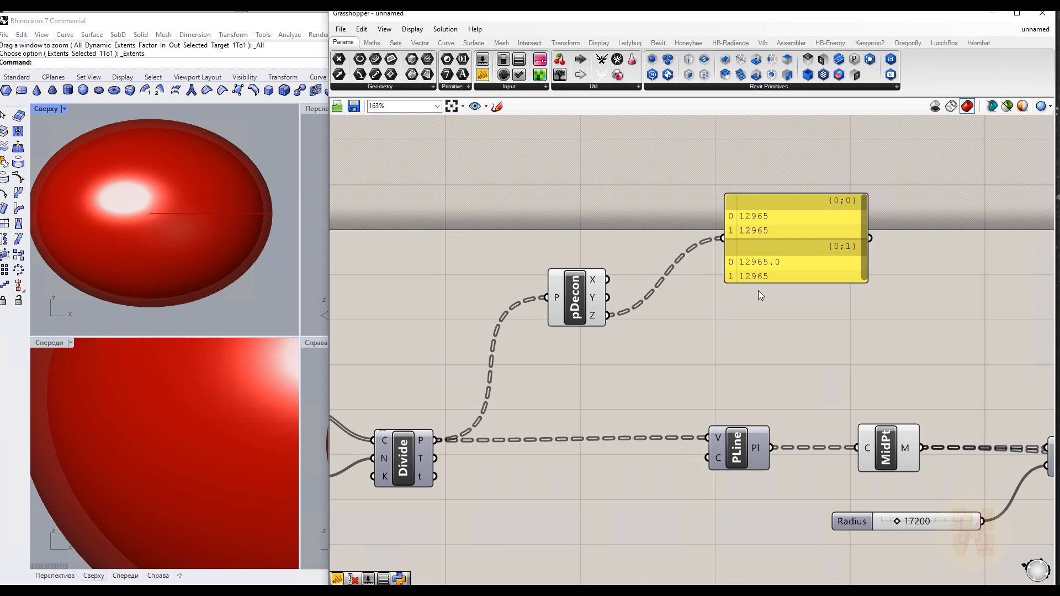
right_click(556, 301)
click(585, 381)
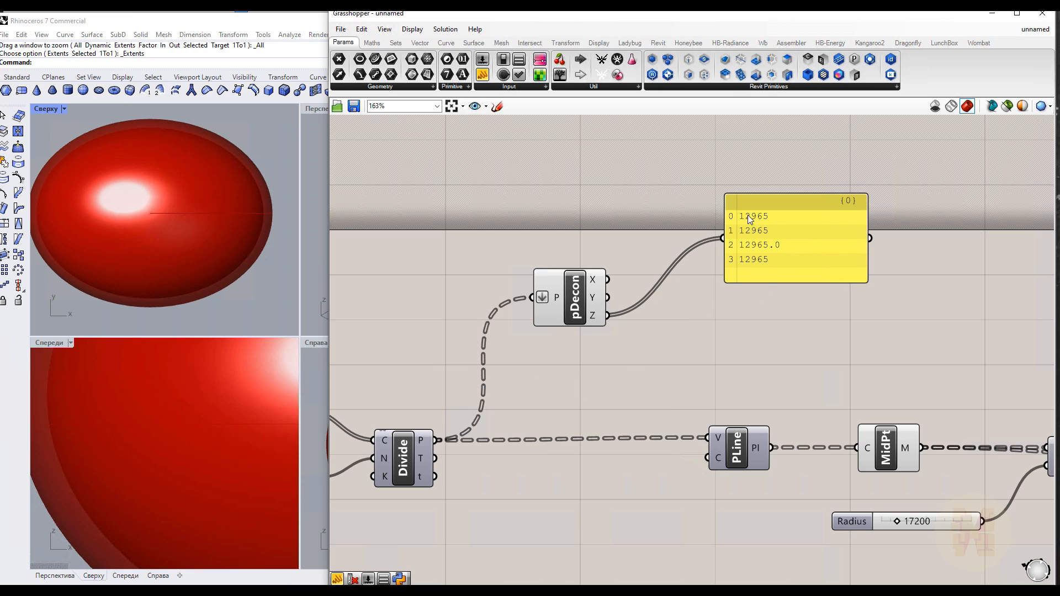
Insert a List Item component between the Z output and the panel to pick a single height
click(395, 43)
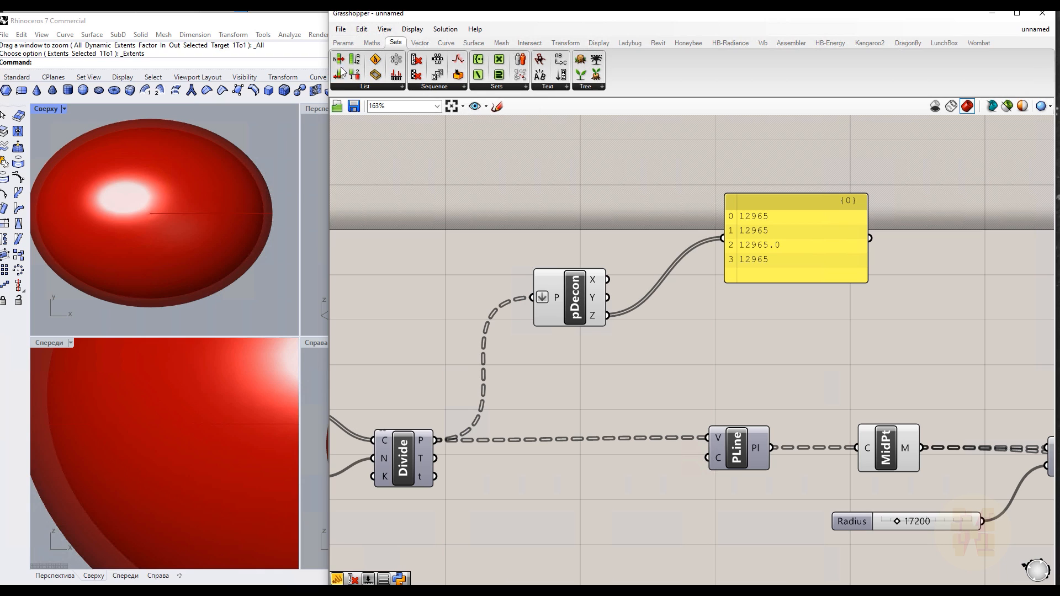
click(368, 87)
drag(366, 119, 601, 204)
click(601, 204)
right_drag(684, 271, 551, 272)
drag(665, 239, 772, 240)
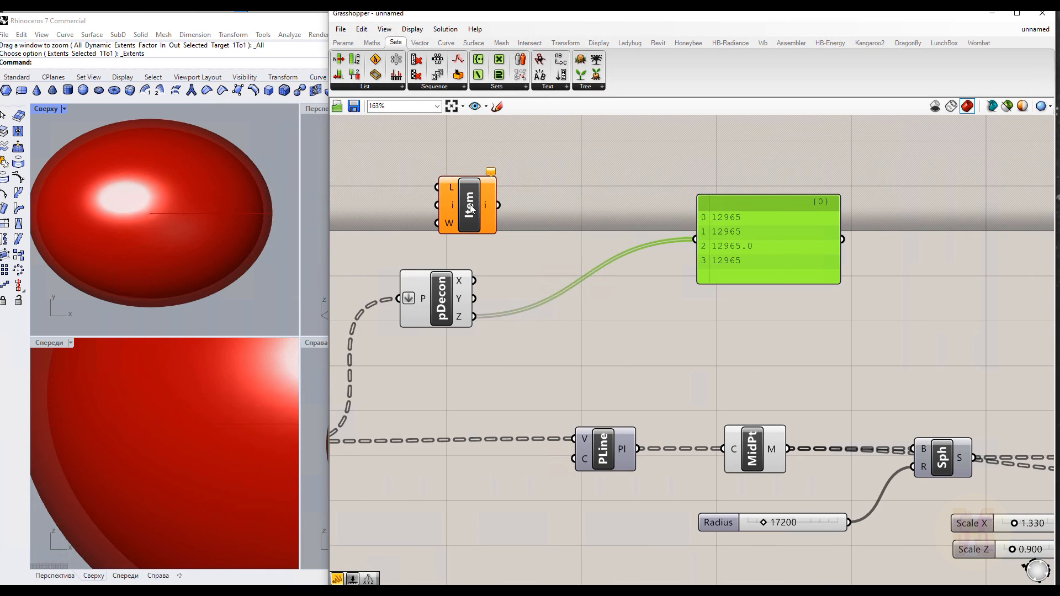
drag(469, 204, 569, 214)
drag(474, 316, 540, 197)
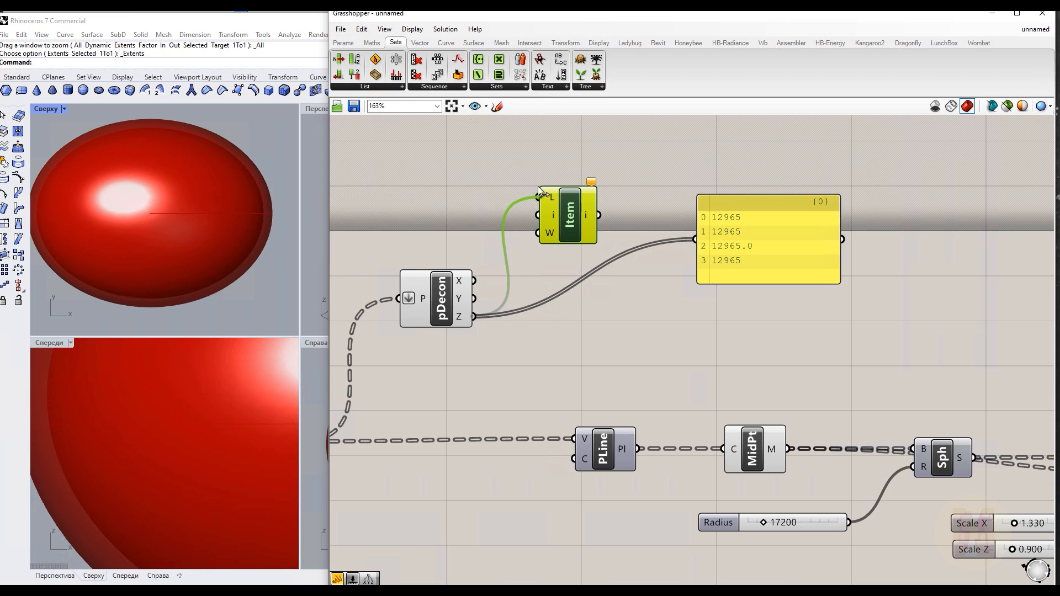
drag(599, 215, 587, 282)
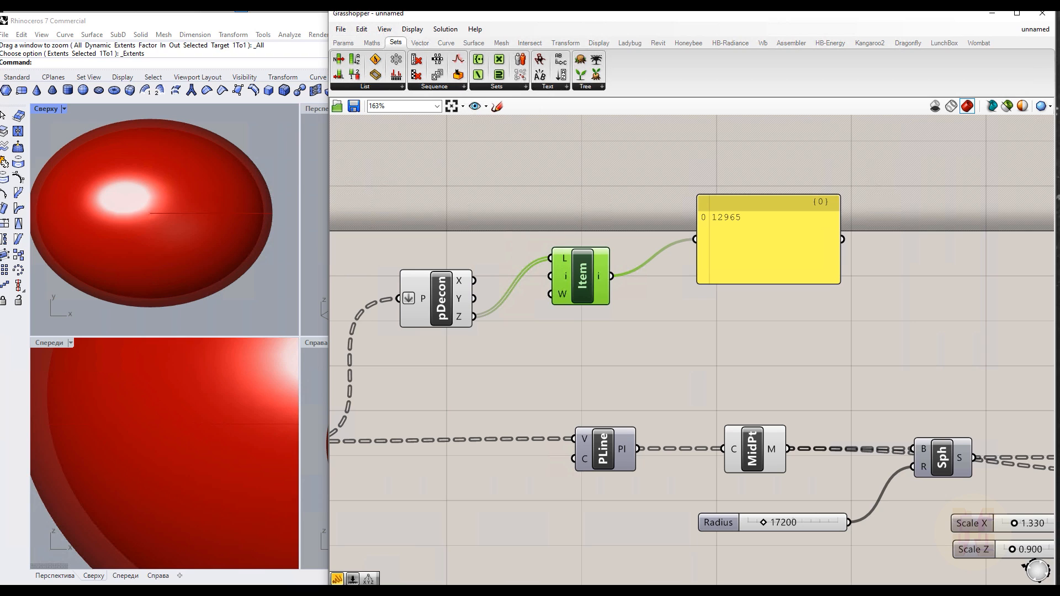
Add a Plane Surface component beside the List Item output
right_drag(720, 301, 454, 293)
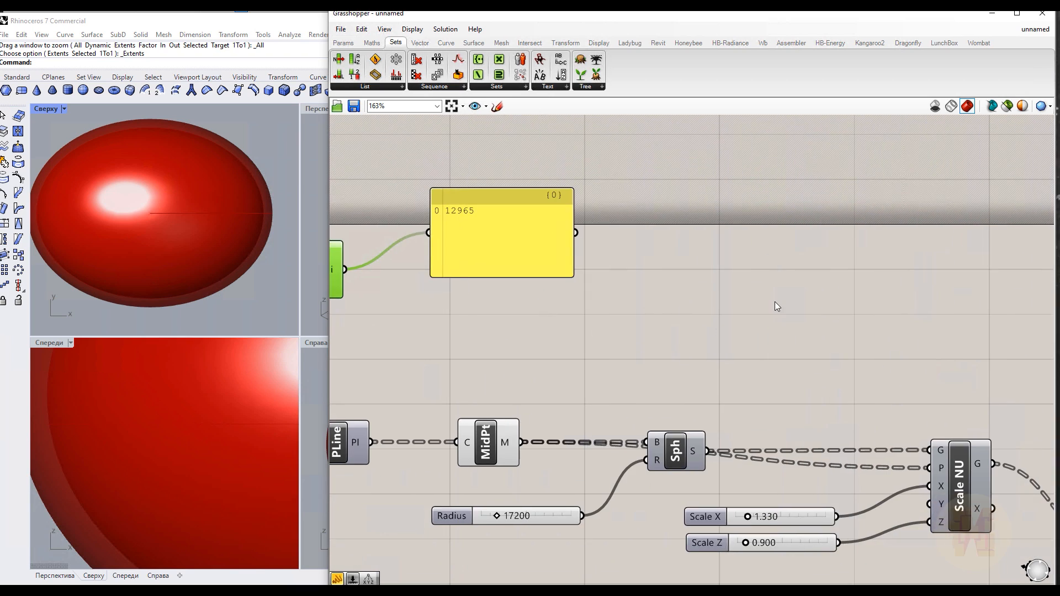
double_click(774, 300)
text(plane)
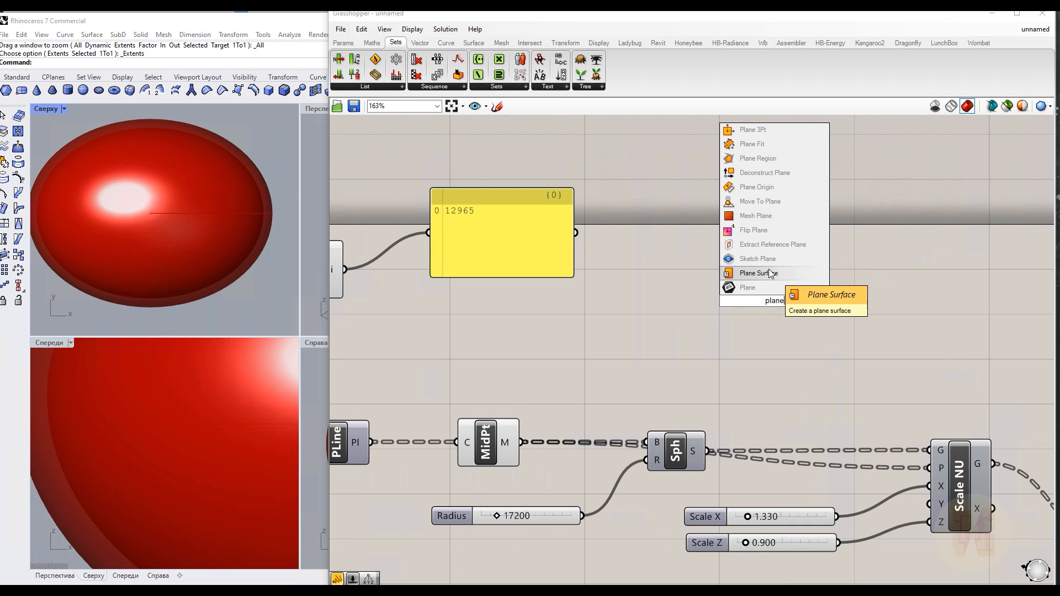
click(756, 272)
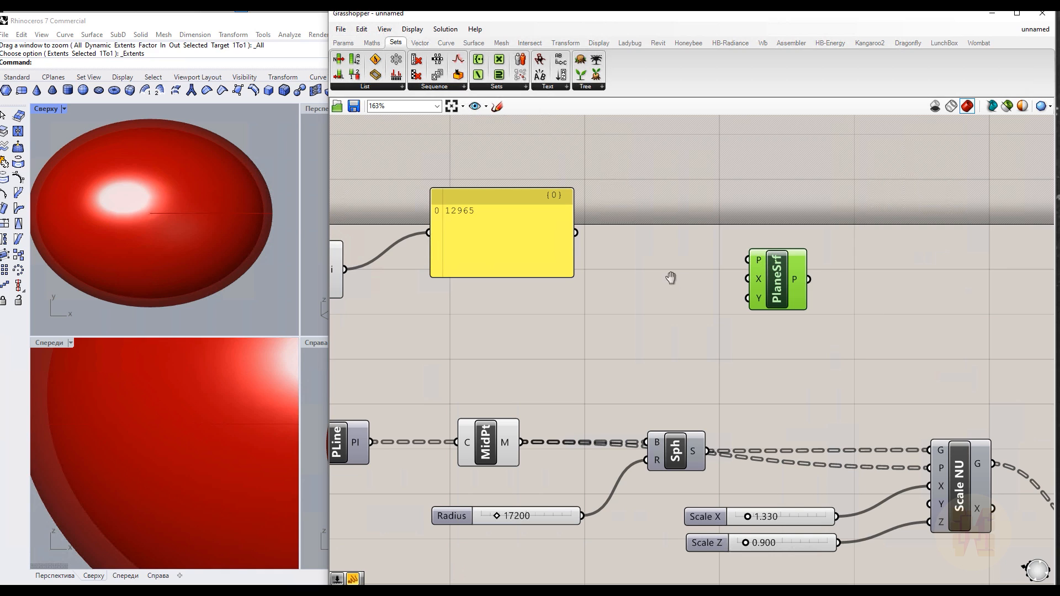
right_drag(667, 278, 717, 284)
click(557, 212)
drag(558, 212, 562, 197)
right_drag(562, 289, 590, 289)
Add a Unit Z vector fed by the List Item and connect it to the Plane Surface plane input
double_click(663, 312)
text(z)
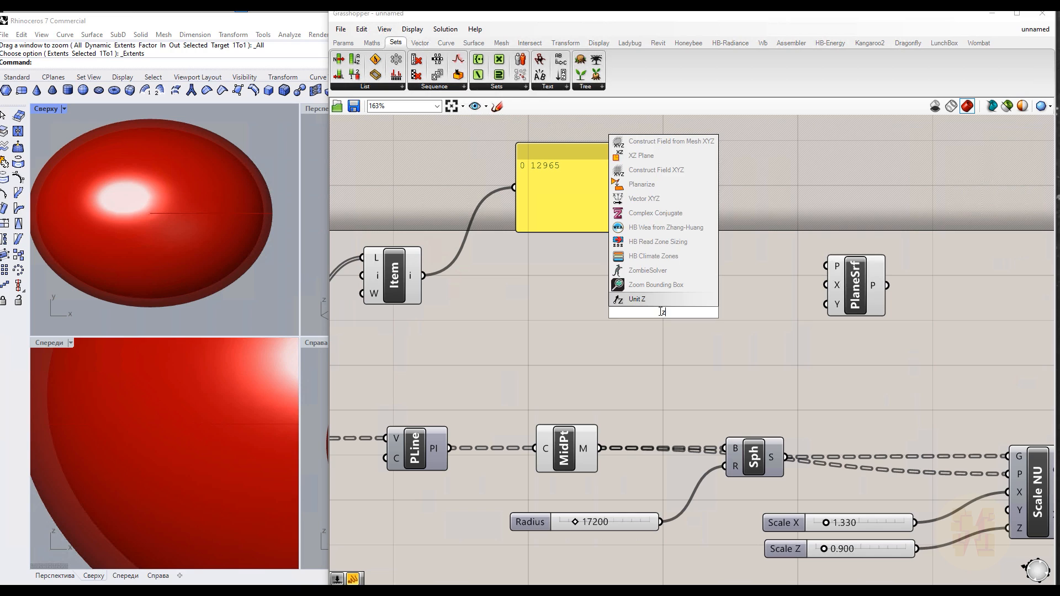
key(Return)
drag(424, 277, 825, 265)
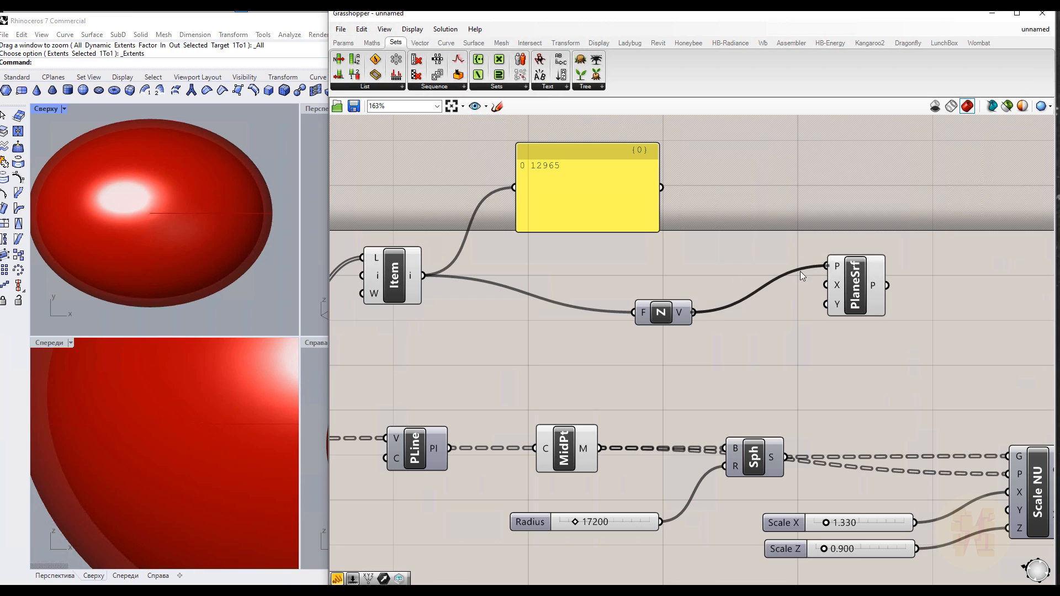
drag(682, 312, 648, 275)
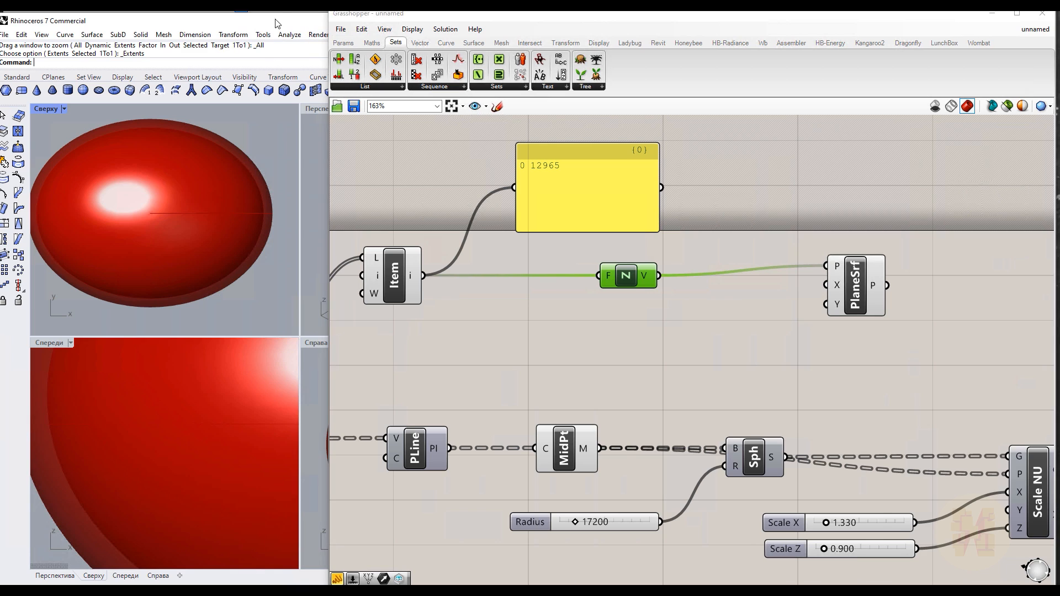
Maximize the Perspective viewport in Rhino and check the Plane Surface preview against the shell
drag(290, 20, 148, 16)
click(212, 104)
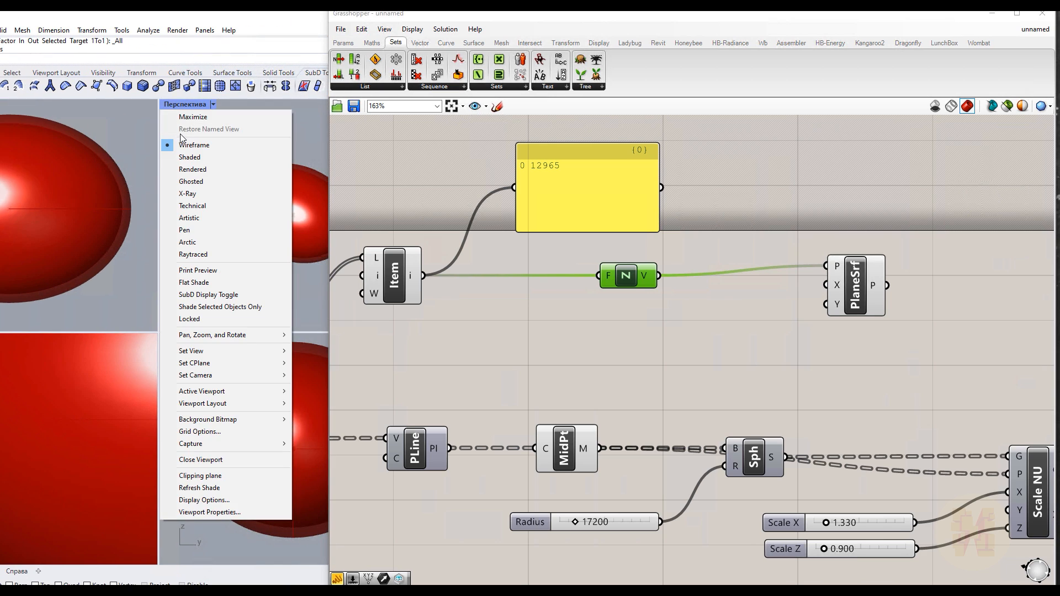
click(185, 116)
scroll(91, 247, down, 14)
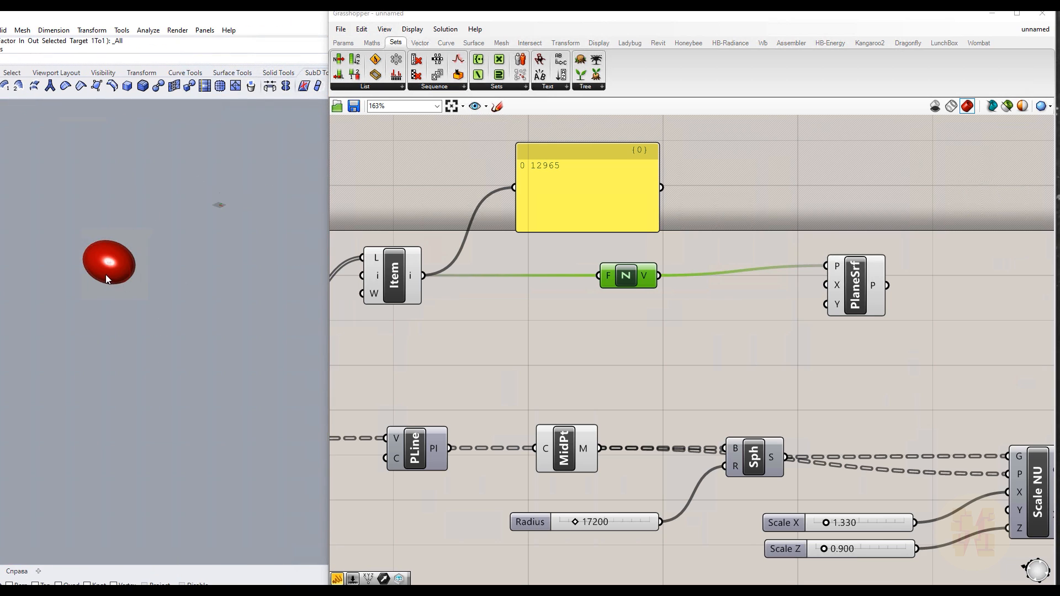
scroll(105, 276, up, 8)
drag(160, 16, 209, 14)
click(853, 282)
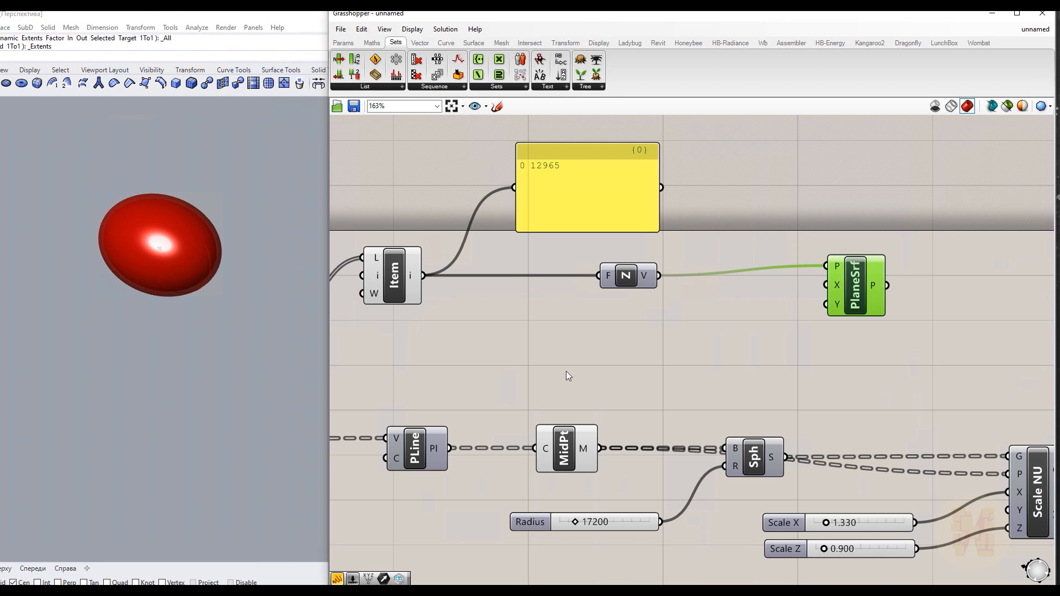
click(546, 371)
drag(184, 15, 245, 16)
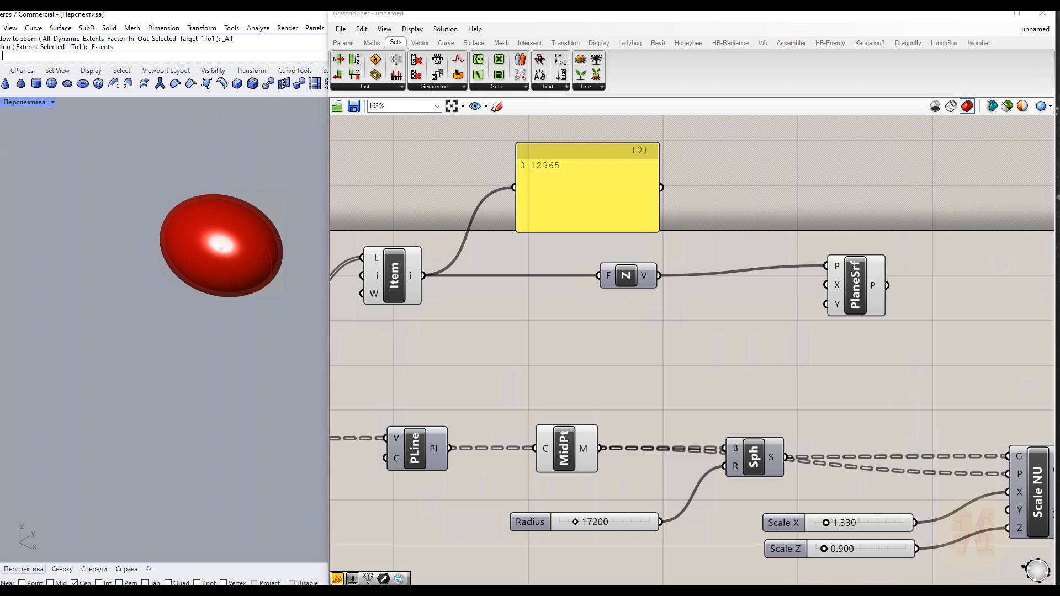
Add a Plane Through Shape component and connect the plane surface and the offset shell to it
right_drag(747, 328, 350, 326)
double_click(590, 322)
text(pxs)
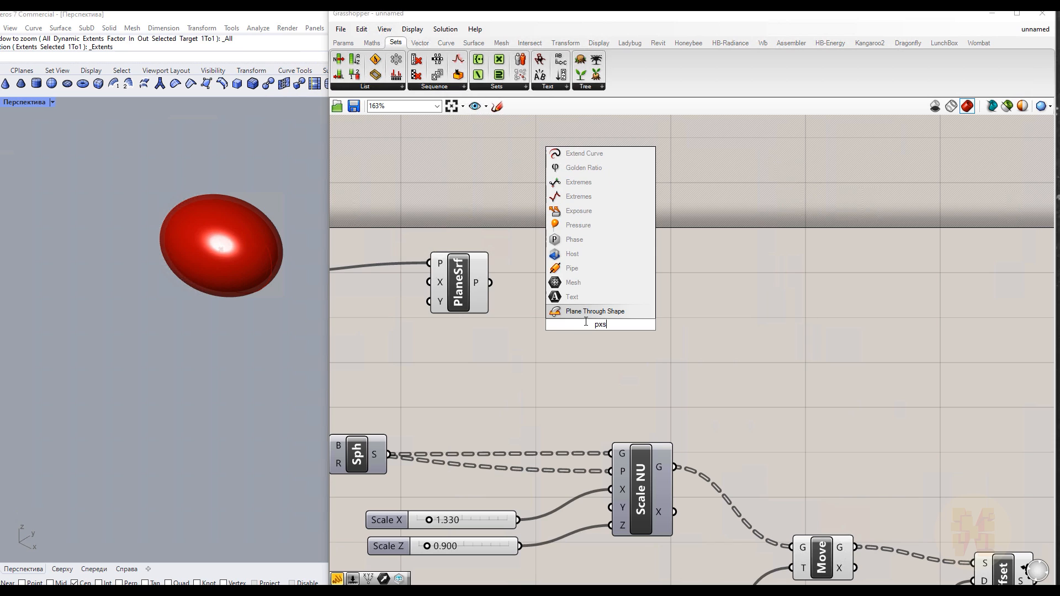
key(Return)
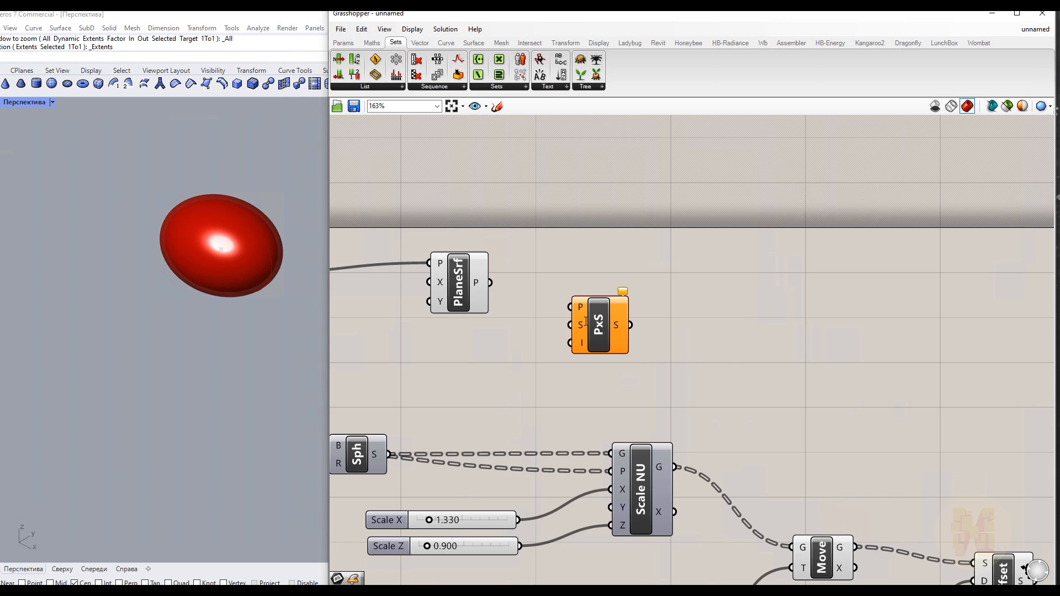
right_drag(475, 347, 563, 312)
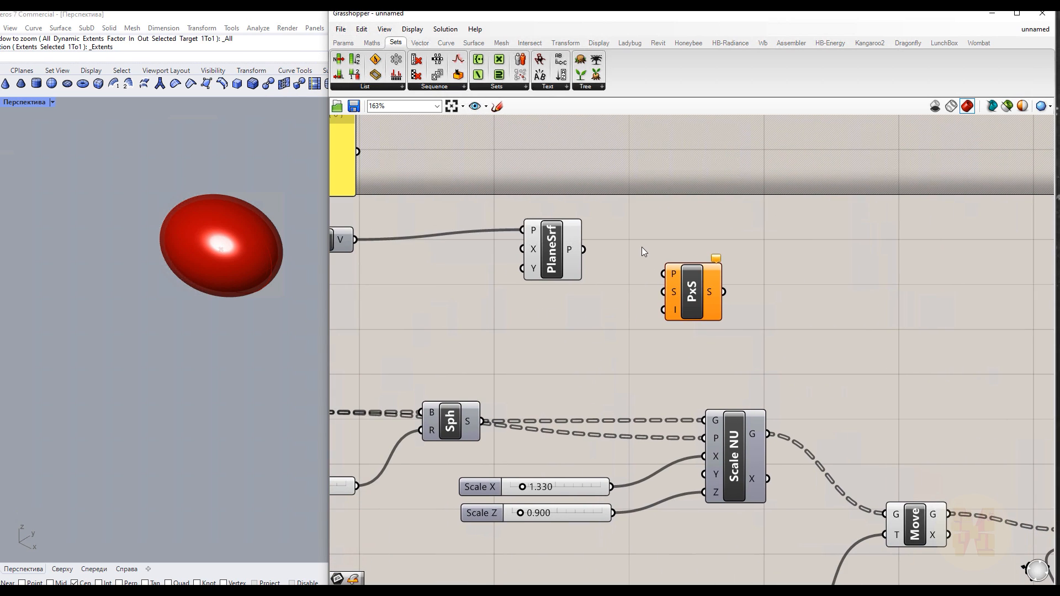
drag(585, 252, 664, 273)
right_drag(590, 376, 431, 264)
scroll(612, 331, down, 2)
drag(446, 237, 861, 225)
click(724, 420)
drag(755, 420, 834, 224)
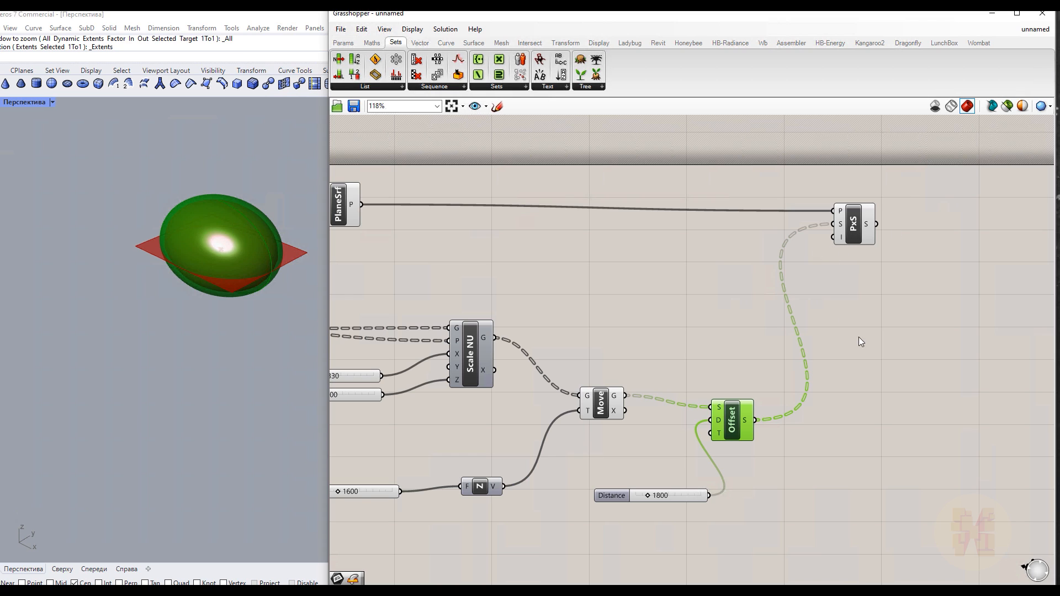
Add an Extrude component fed by the Plane Through Shape surface
right_drag(864, 364, 778, 340)
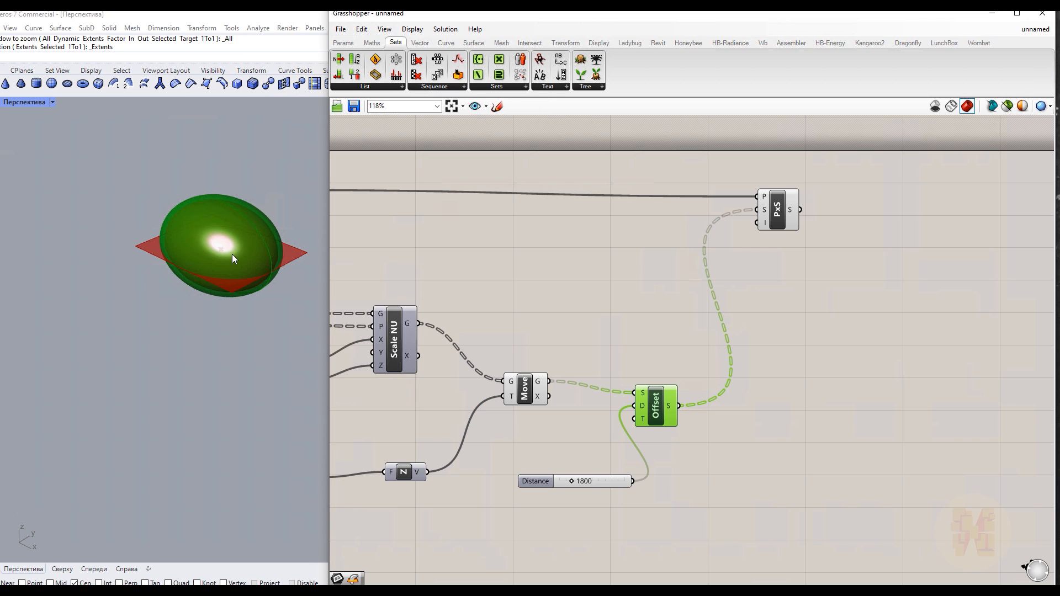
right_drag(717, 261, 555, 283)
double_click(730, 298)
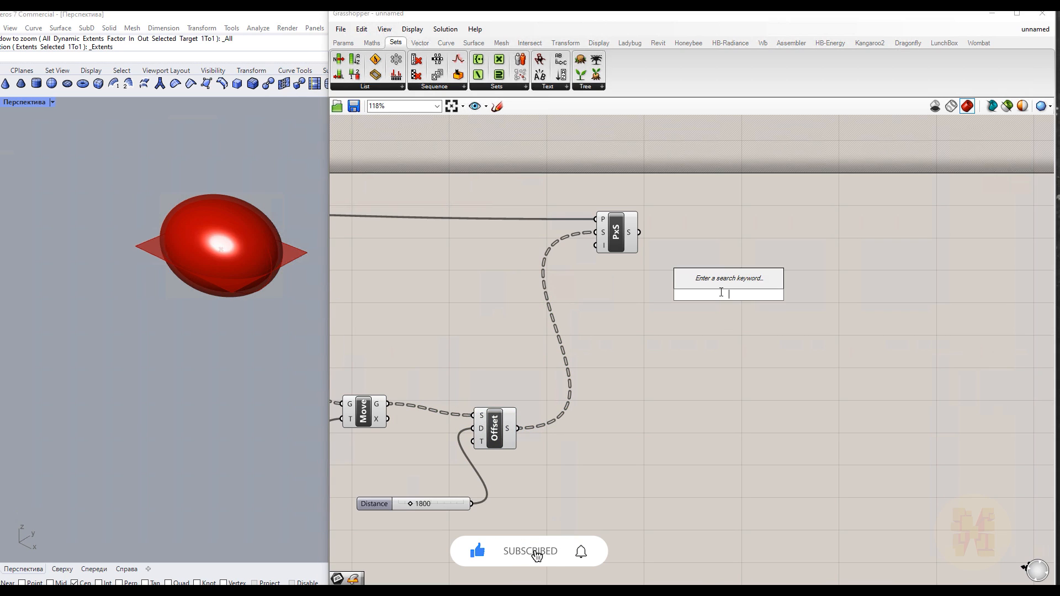
text(ext)
key(Up)
key(Up)
key(Up)
key(Up)
key(Return)
drag(639, 232, 705, 274)
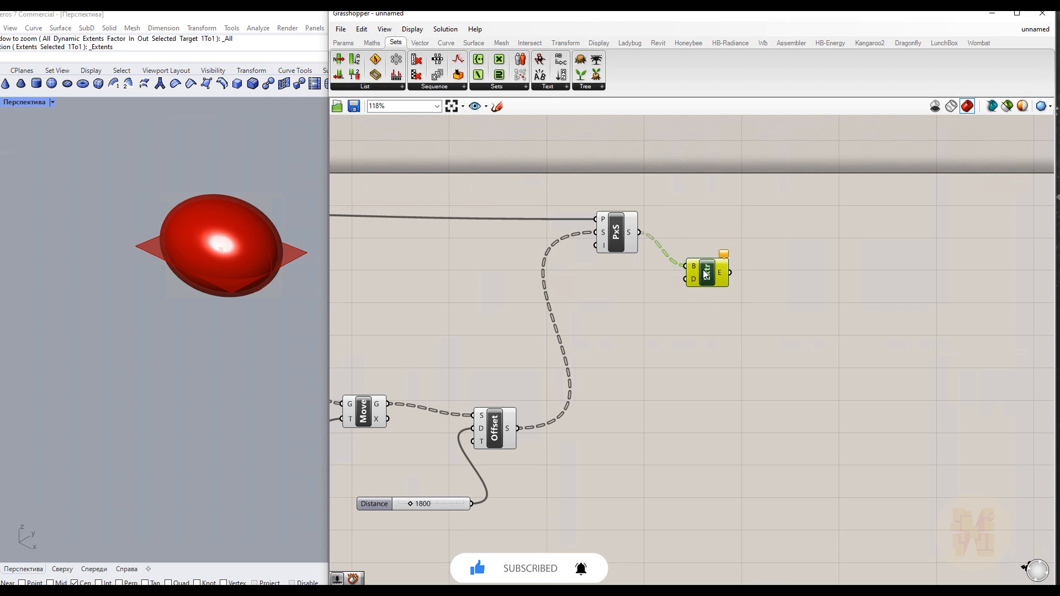
Add a Unit Z vector and connect it as the extrusion direction
scroll(637, 244, up, 3)
double_click(604, 296)
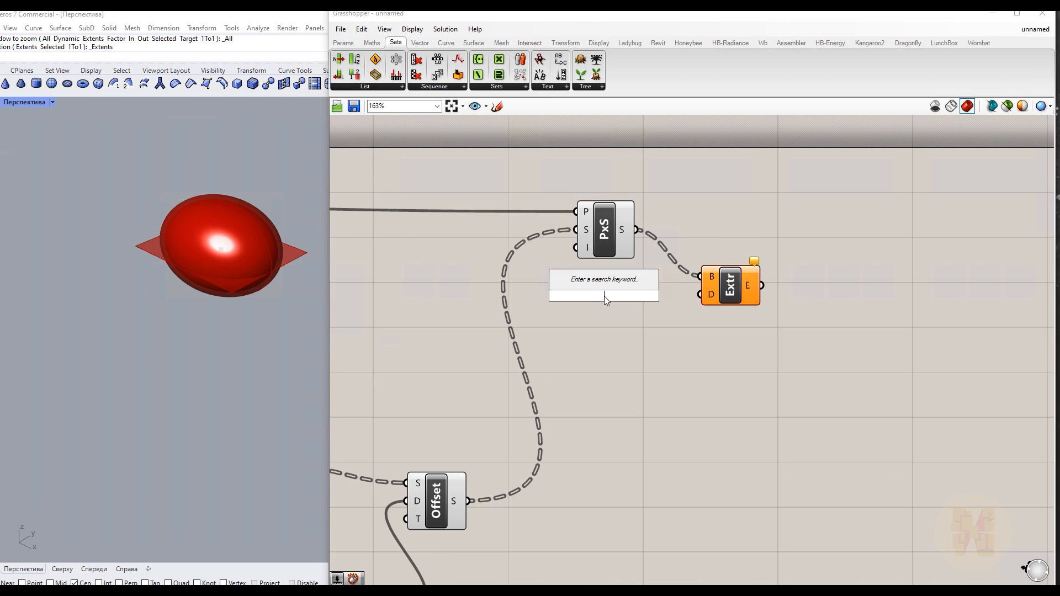
text(z)
key(Return)
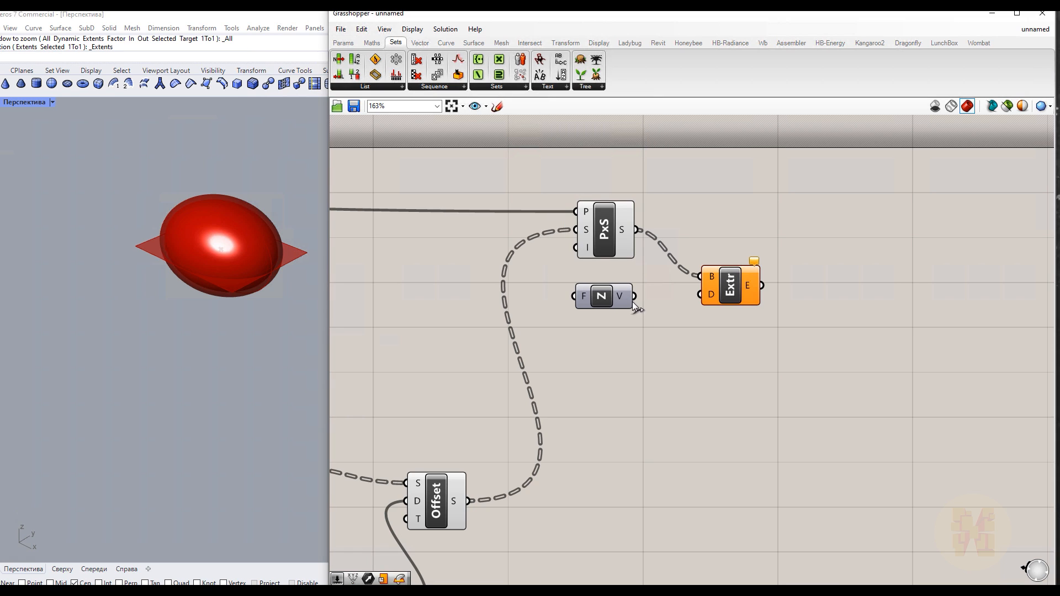
right_drag(371, 298, 491, 300)
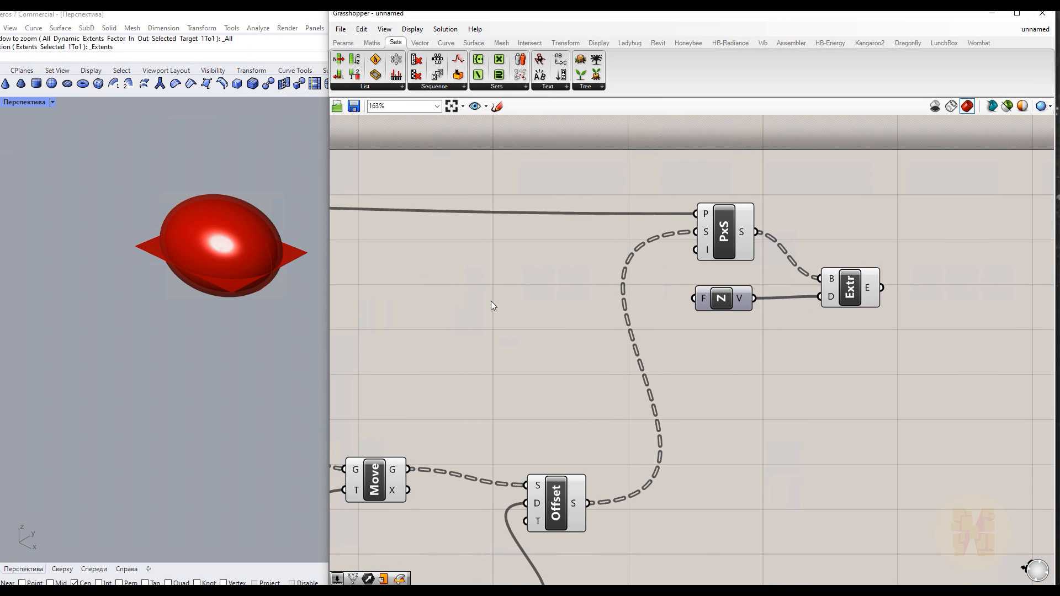
Add a number slider set to 25000 and connect it to the Unit Z factor
double_click(491, 300)
text(25000)
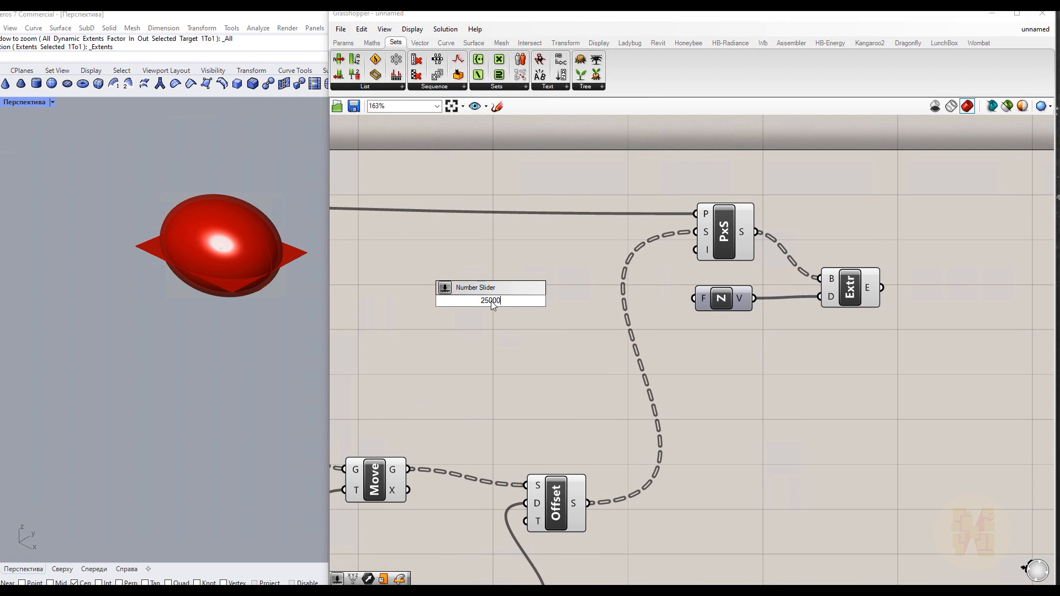
key(Return)
drag(564, 300, 693, 298)
Orbit the Rhino view and navigate the canvas to review the extruded box against the shell
right_drag(831, 415, 650, 338)
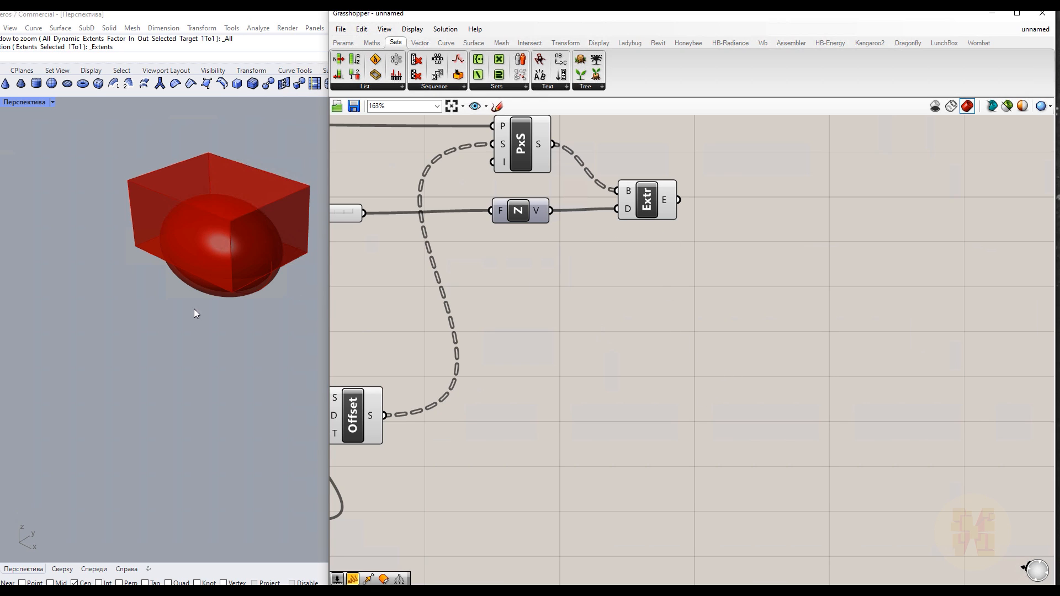
right_drag(166, 342, 234, 287)
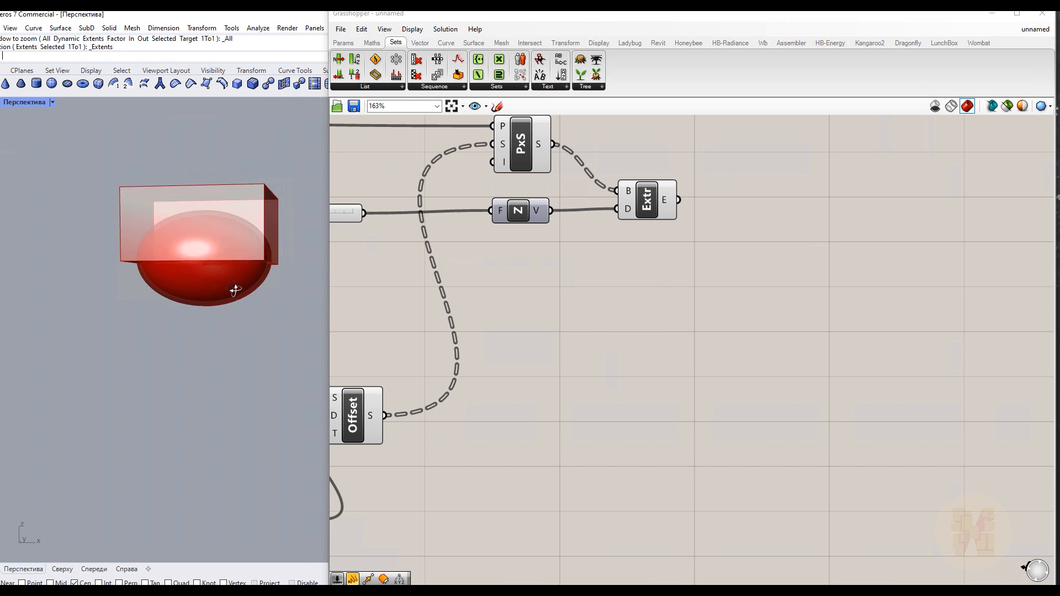
click(53, 102)
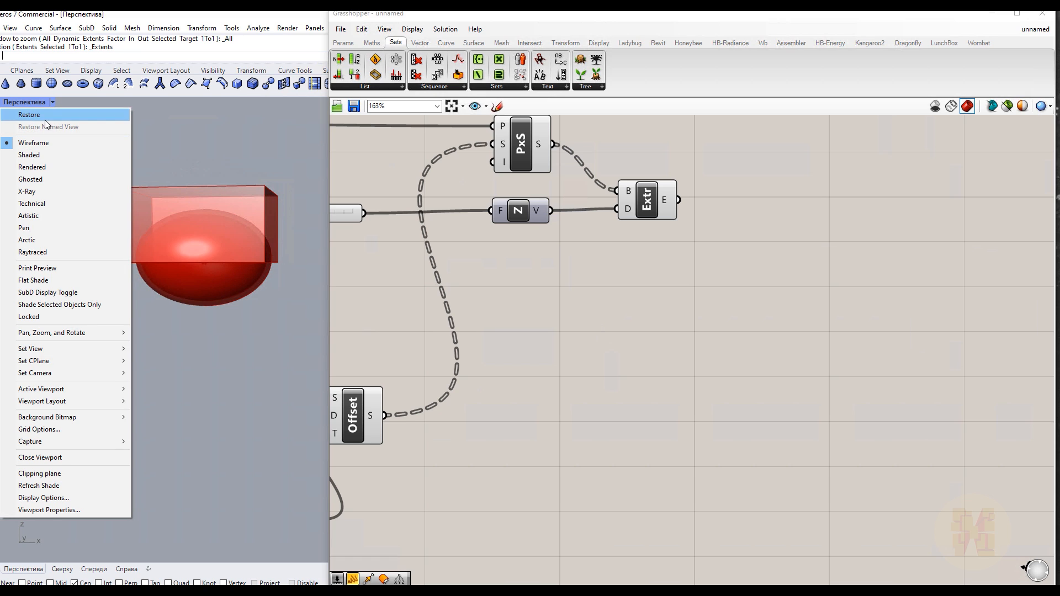
click(632, 313)
scroll(613, 287, down, 4)
right_drag(670, 337, 883, 331)
right_drag(557, 310, 318, 306)
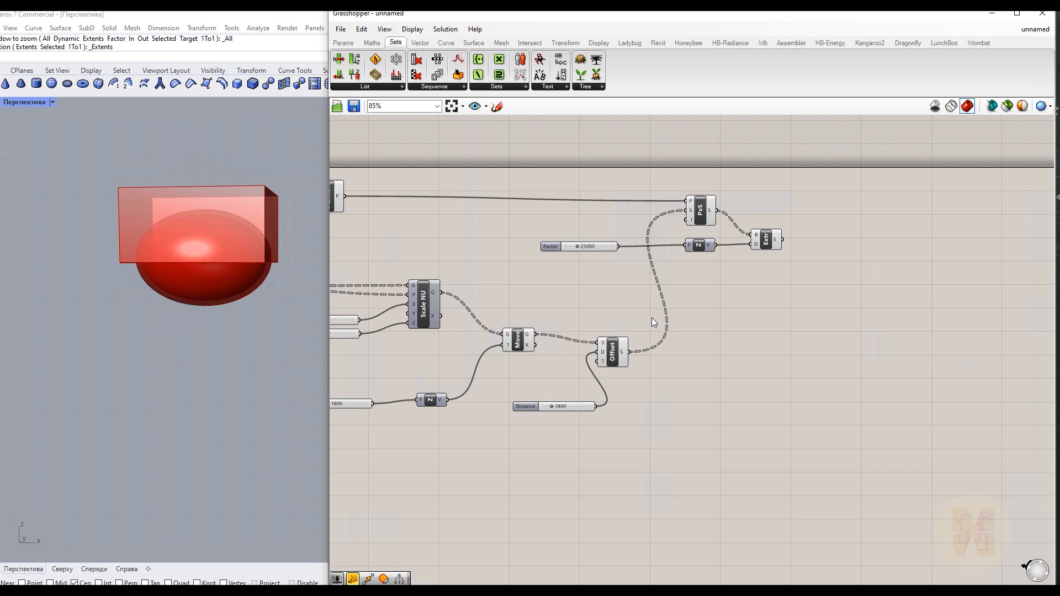
scroll(541, 411, up, 3)
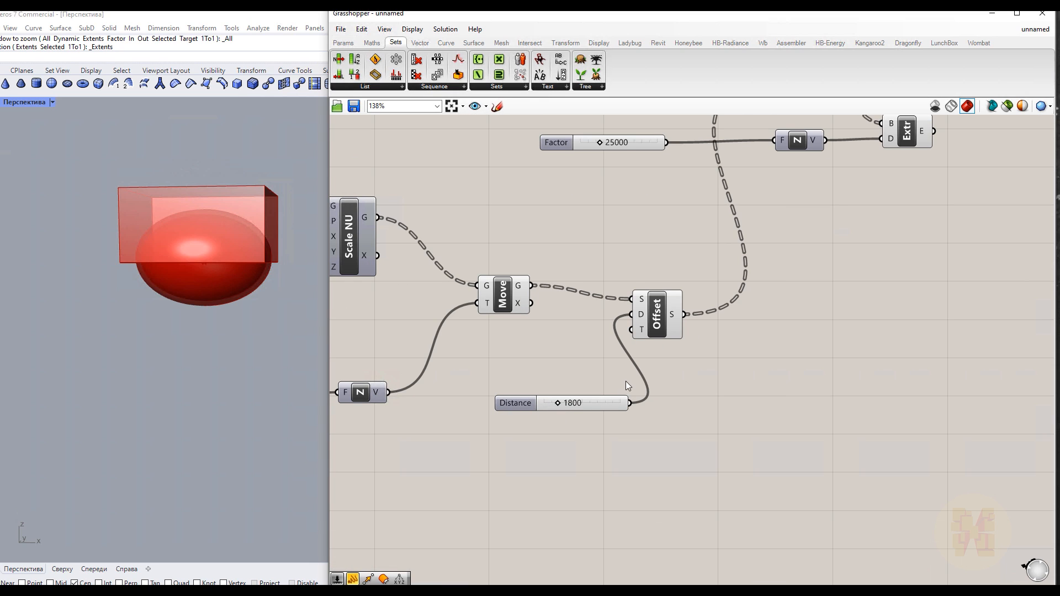
drag(577, 402, 561, 404)
right_drag(688, 440, 871, 415)
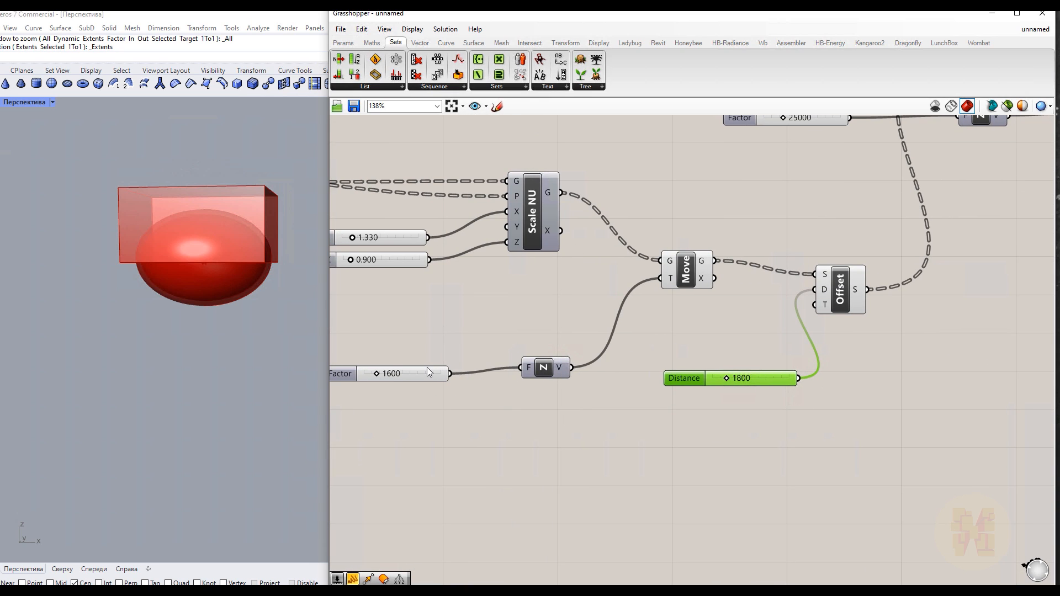
right_drag(651, 362, 490, 440)
click(923, 198)
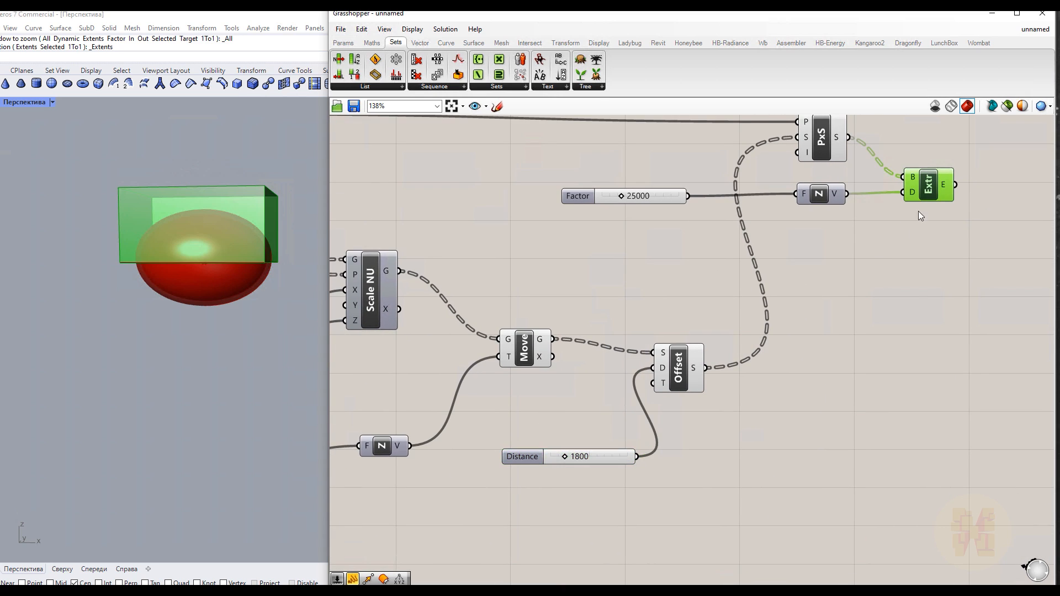
right_drag(931, 325, 828, 346)
click(831, 362)
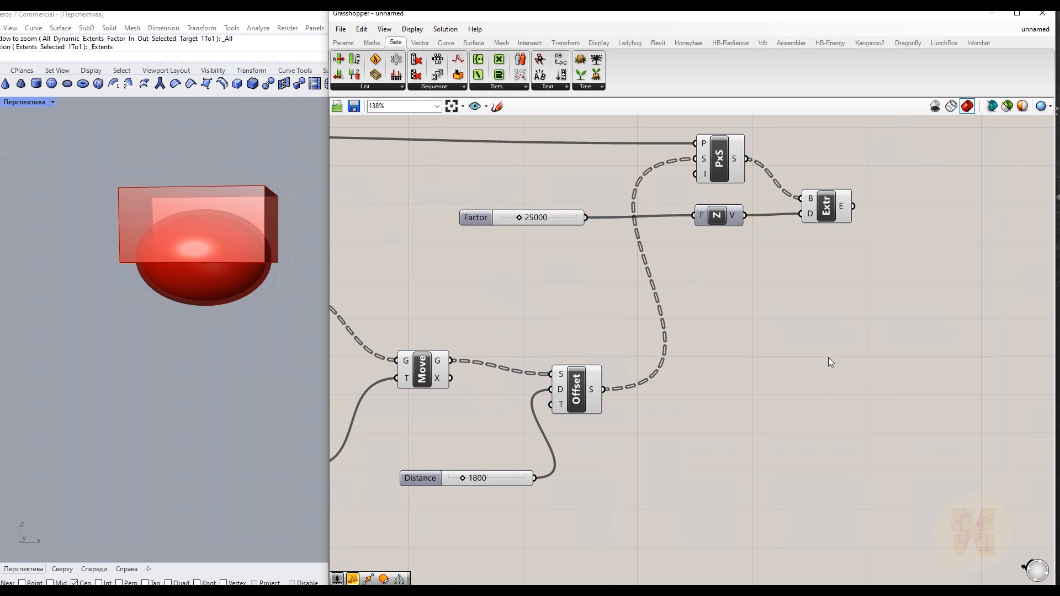
Add a Move component that shifts the extruded box by the existing Unit Z vector from the sphere's move
double_click(797, 330)
text(move)
key(Return)
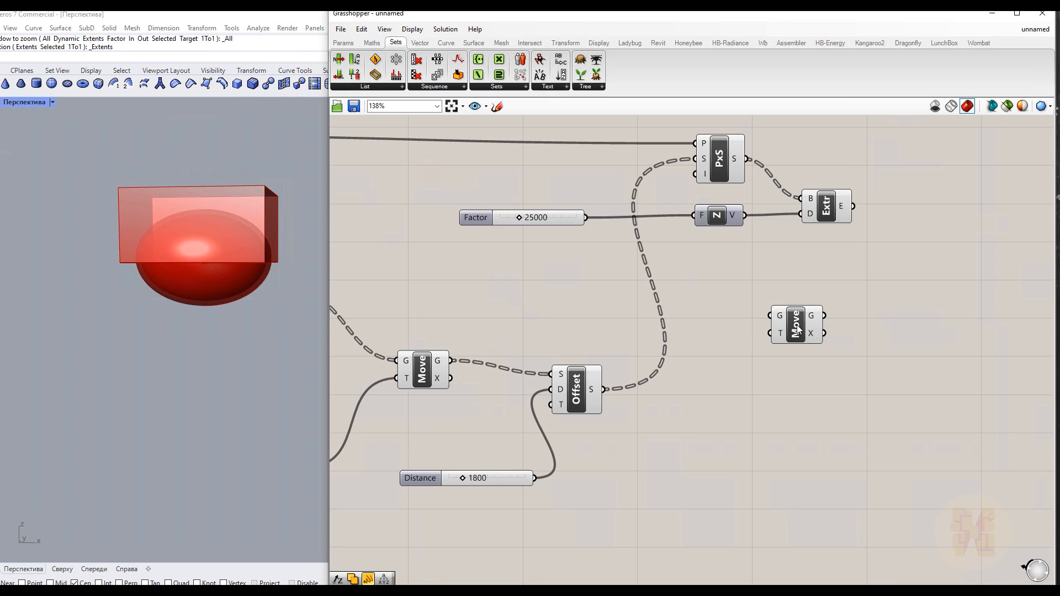
drag(796, 329, 874, 252)
right_drag(771, 355, 897, 321)
drag(432, 432, 985, 237)
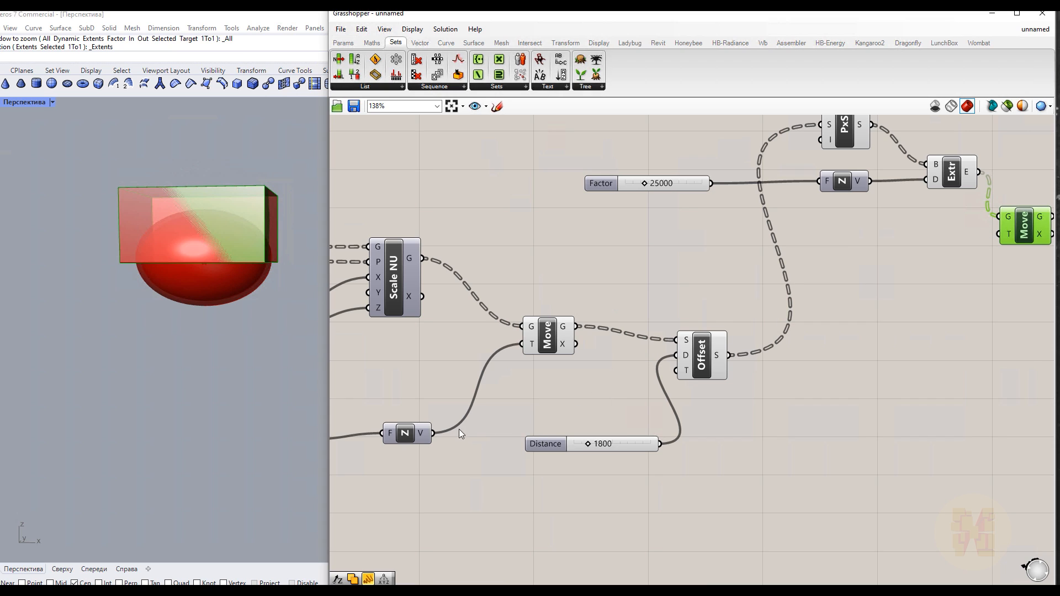
drag(529, 401, 1000, 234)
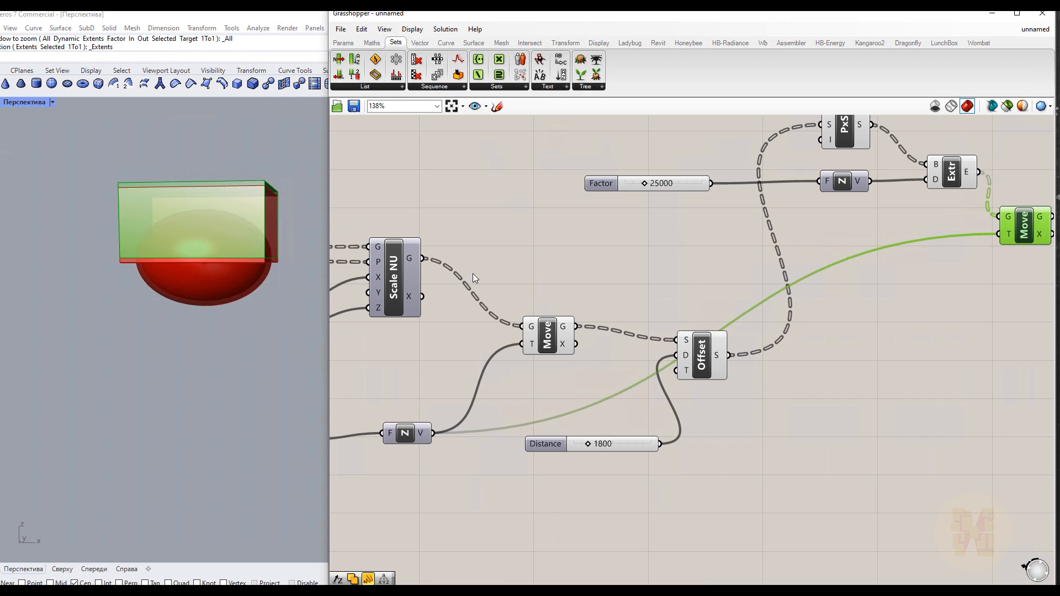
Turn off the preview of the Plane Through Shape and Unit Z components
right_drag(874, 341, 738, 434)
drag(818, 168, 625, 312)
right_click(777, 188)
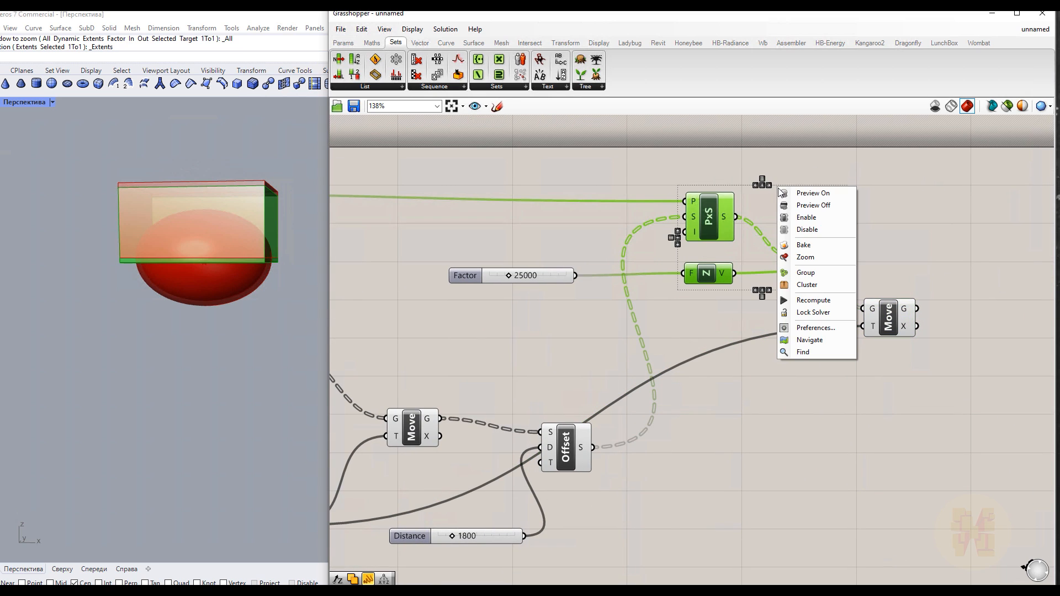
click(811, 205)
Select the Move, Offset and box Move components in turn to inspect their previews
scroll(547, 234, down, 3)
drag(555, 183, 483, 233)
right_click(560, 180)
right_drag(683, 223, 477, 216)
scroll(700, 340, up, 2)
click(432, 352)
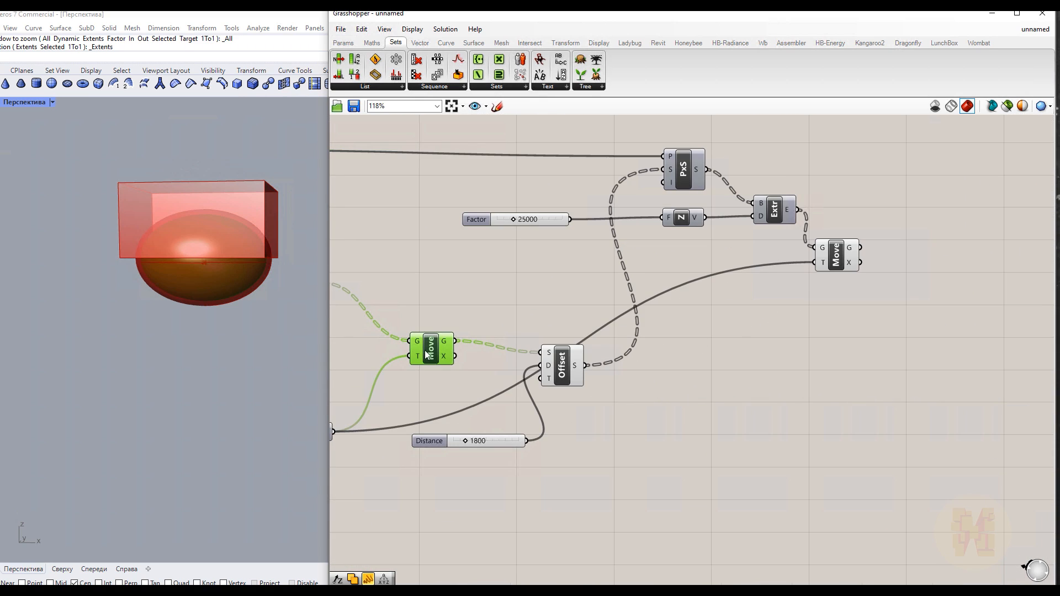
click(564, 381)
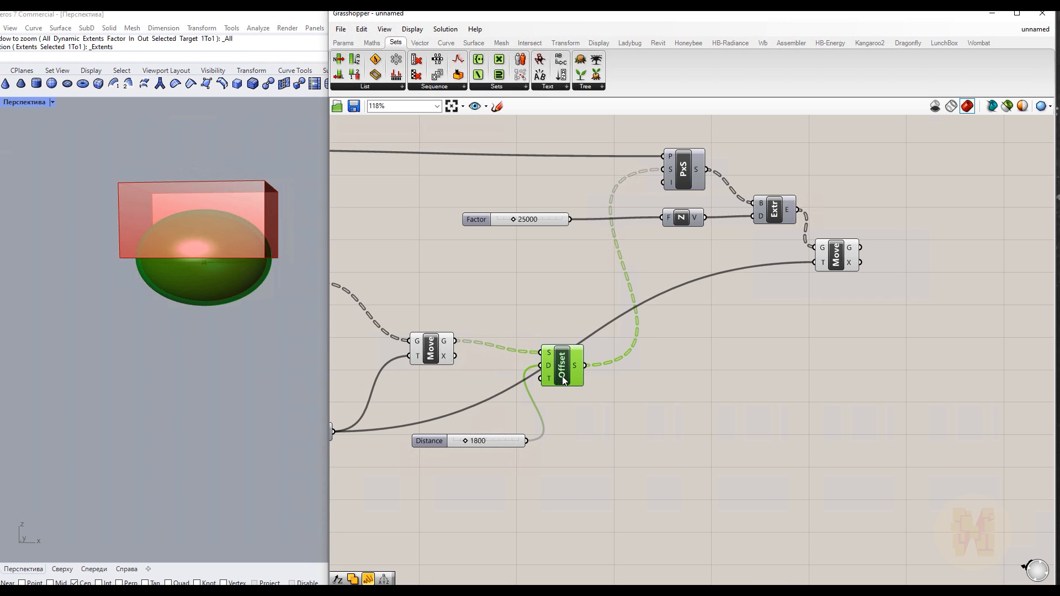
click(829, 254)
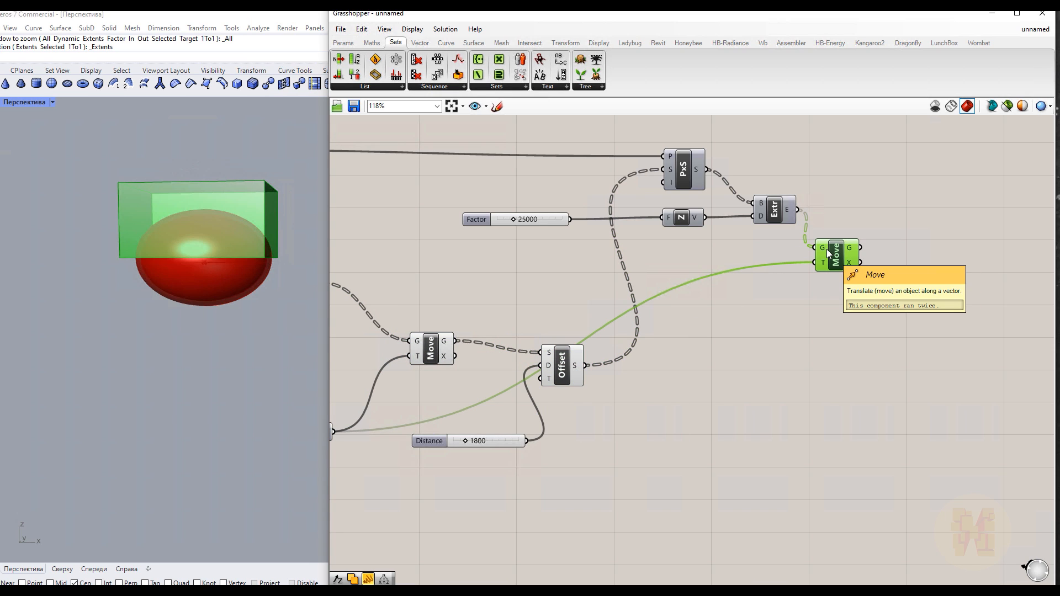
right_drag(752, 367, 613, 354)
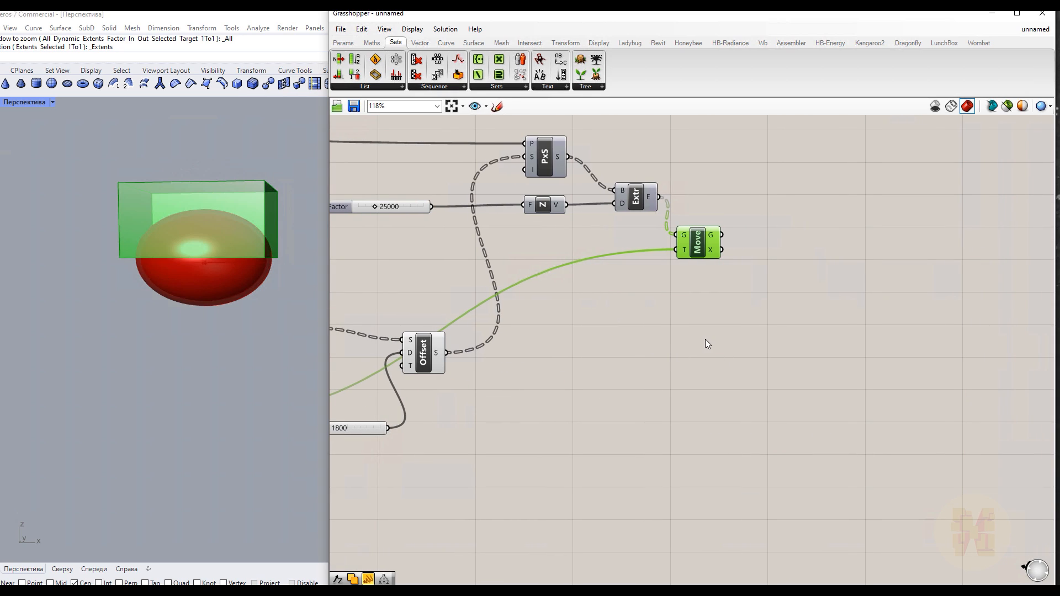
Add a Solid Difference component to the canvas beside the box Move
double_click(706, 343)
text(dif)
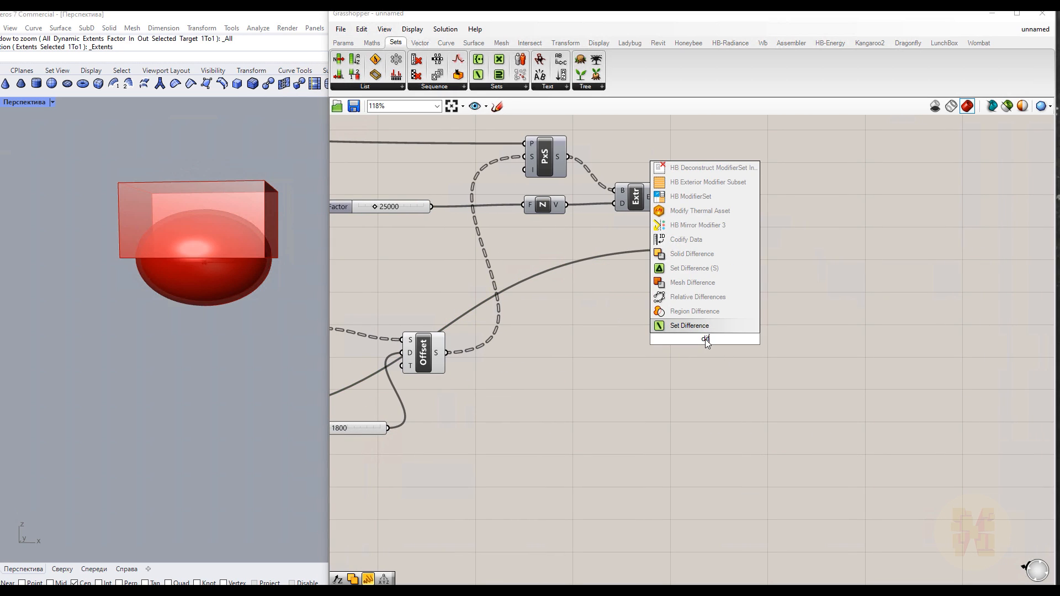
key(Up)
key(Up)
key(Up)
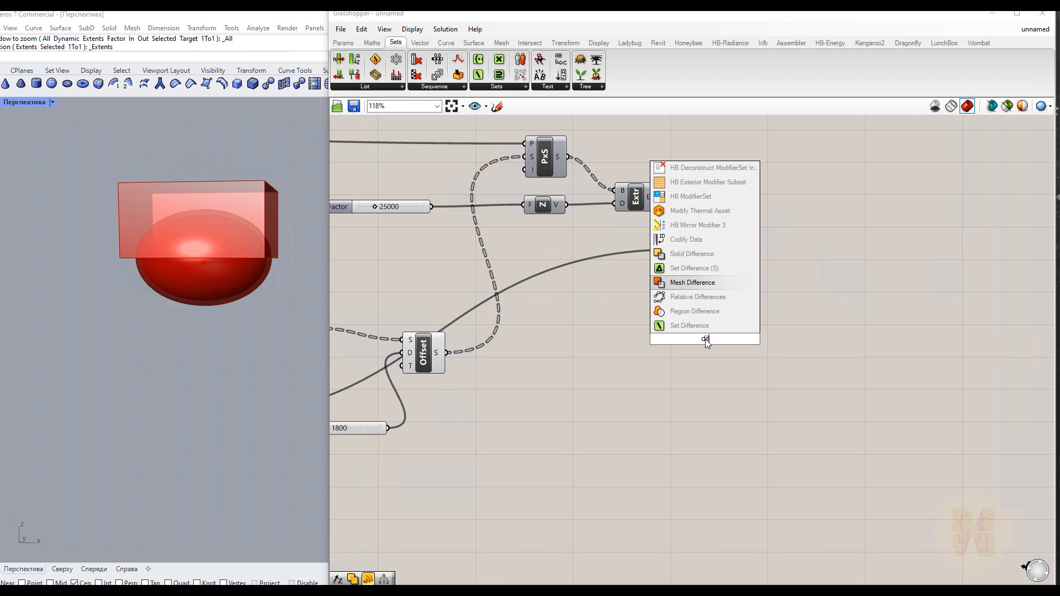
key(Up)
key(Up)
key(Return)
drag(705, 344, 753, 378)
Connect the offset shell to input A and the moved box to input B of the Solid Difference
right_drag(493, 367, 561, 367)
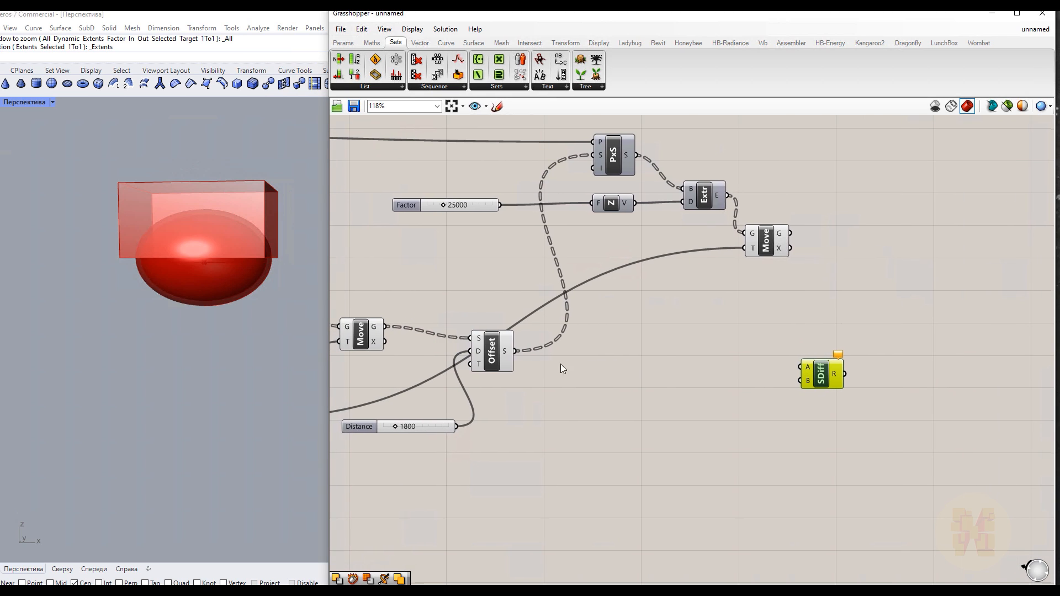
click(364, 333)
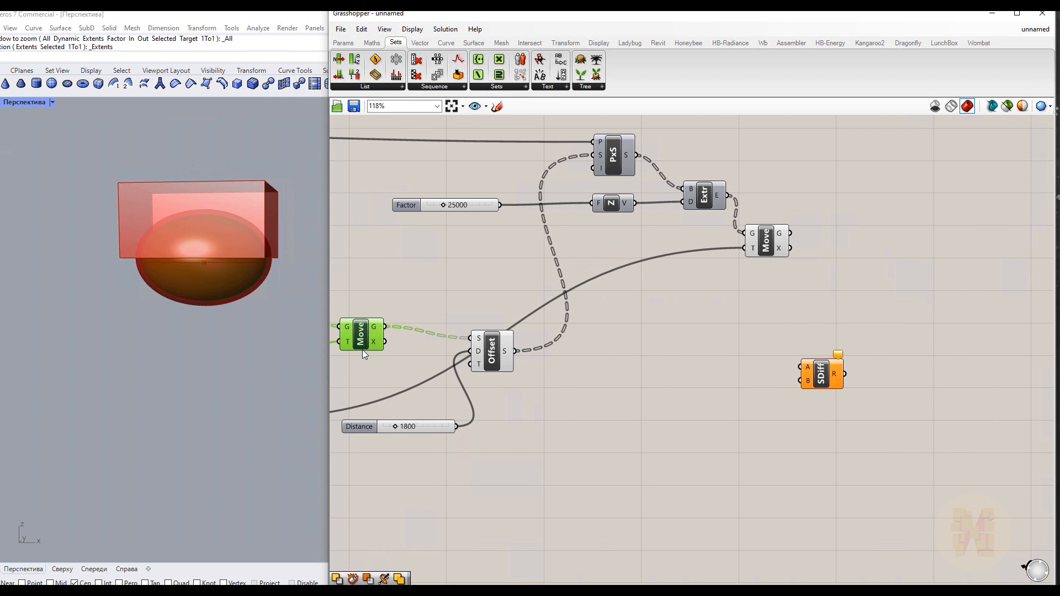
click(490, 353)
drag(514, 351, 871, 339)
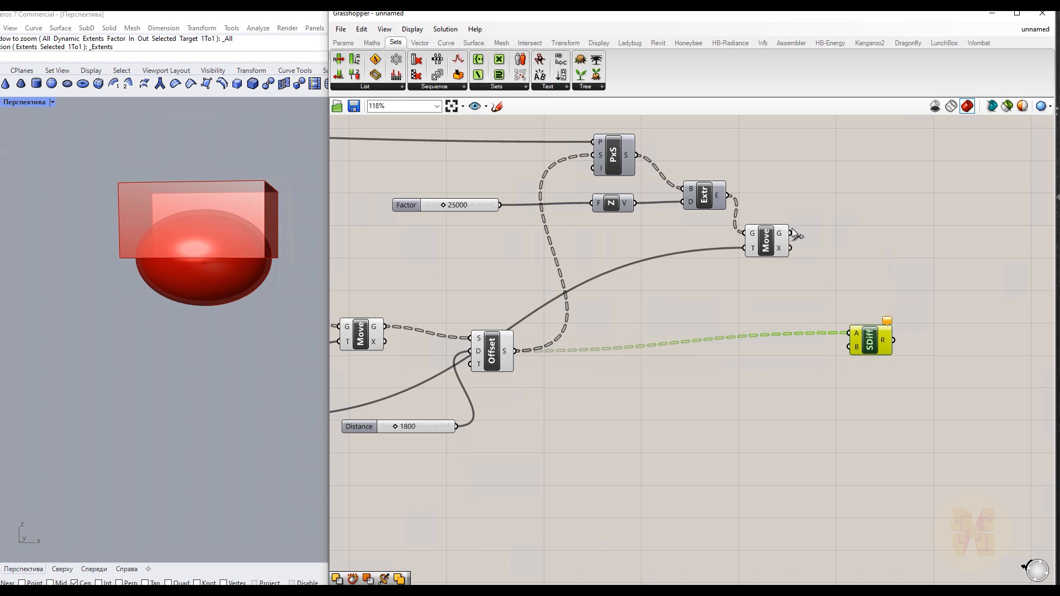
drag(791, 233, 826, 352)
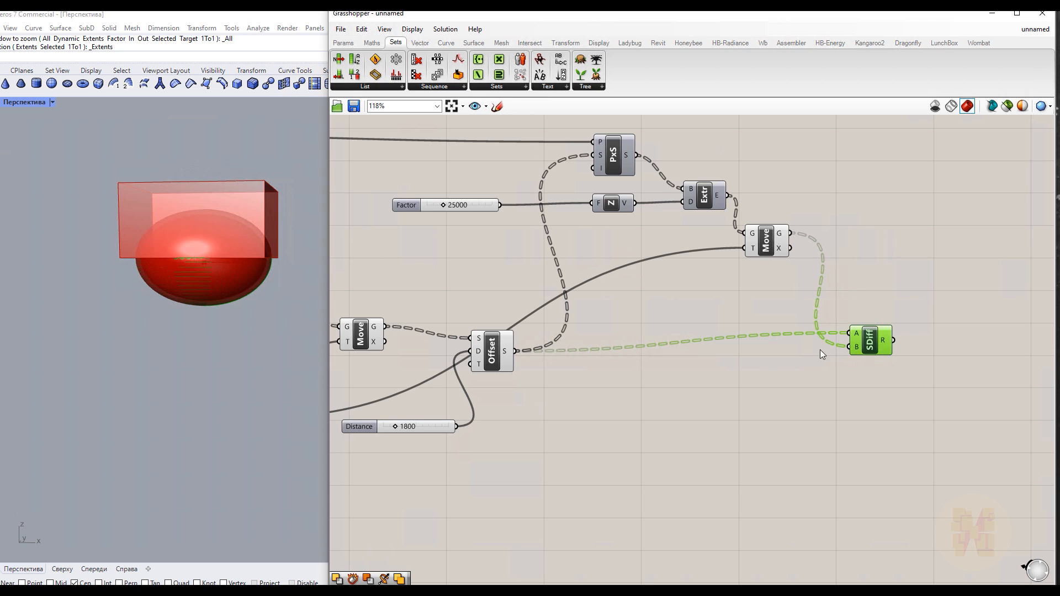
Turn off the preview of the Offset and box Move components
click(814, 406)
click(505, 367)
right_click(587, 393)
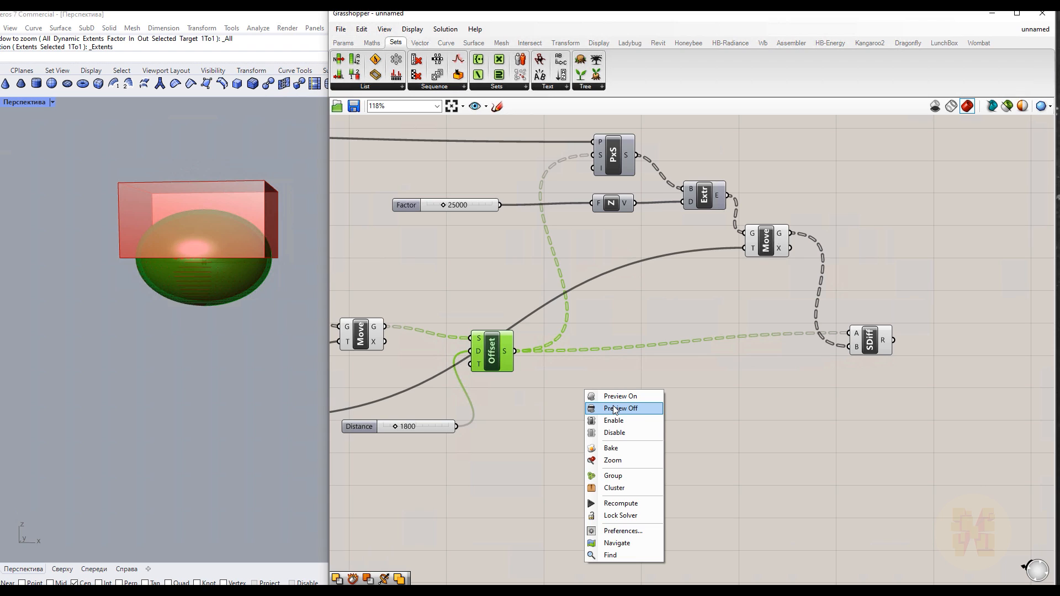
click(615, 409)
click(776, 246)
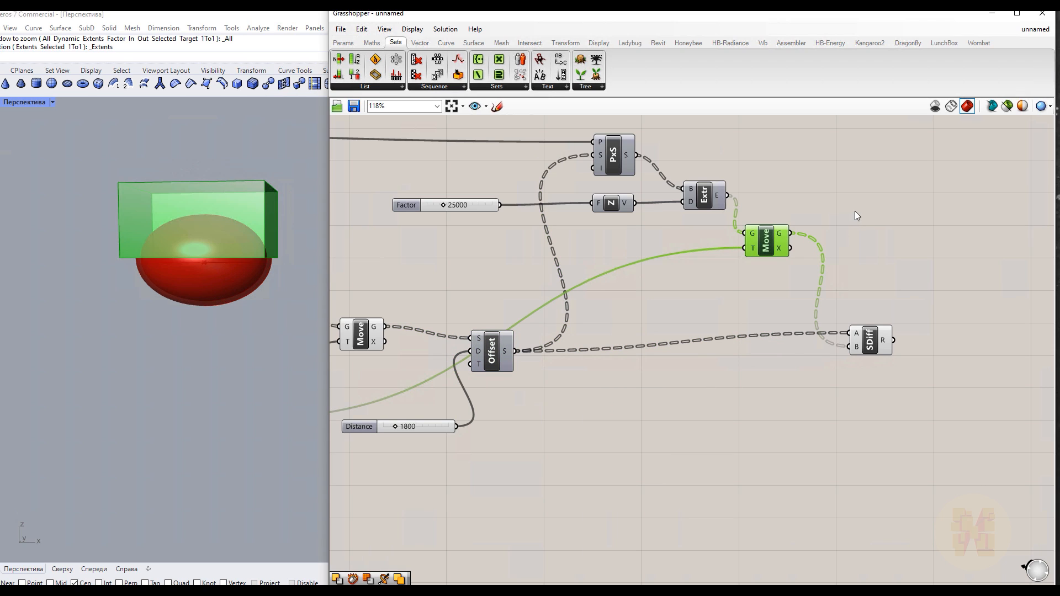
right_click(854, 211)
click(890, 230)
click(823, 313)
Add a second Solid Difference component below the first one
click(138, 302)
right_drag(138, 303, 113, 331)
scroll(211, 256, up, 8)
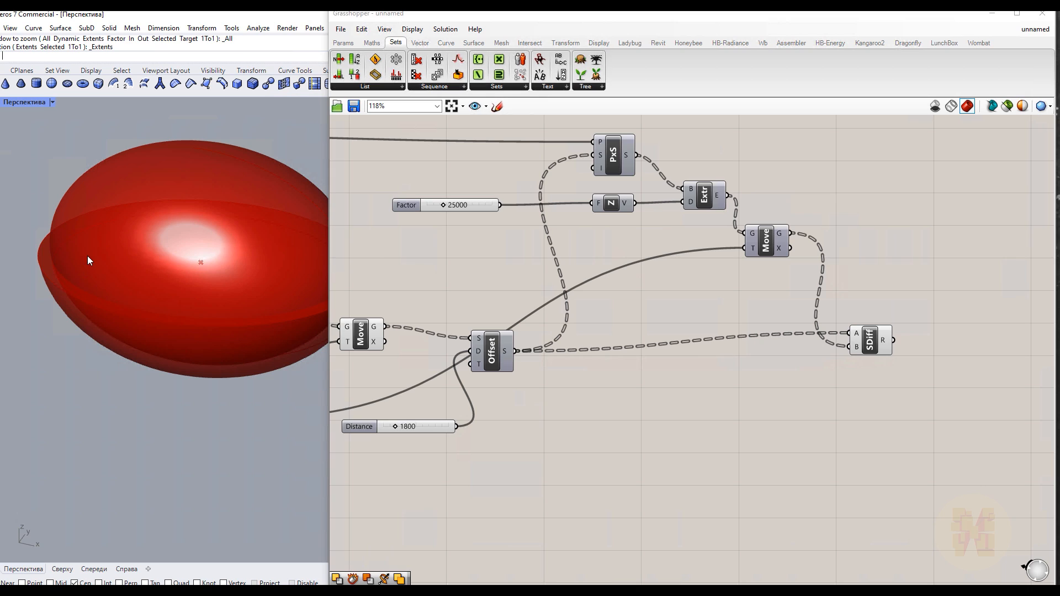
scroll(88, 256, down, 5)
scroll(167, 258, up, 3)
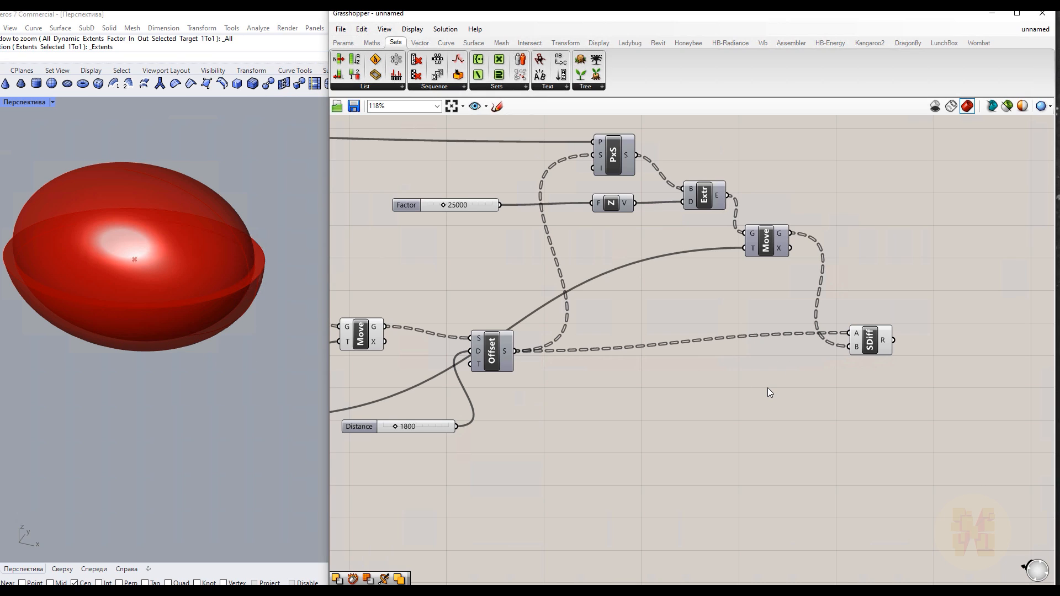
double_click(874, 399)
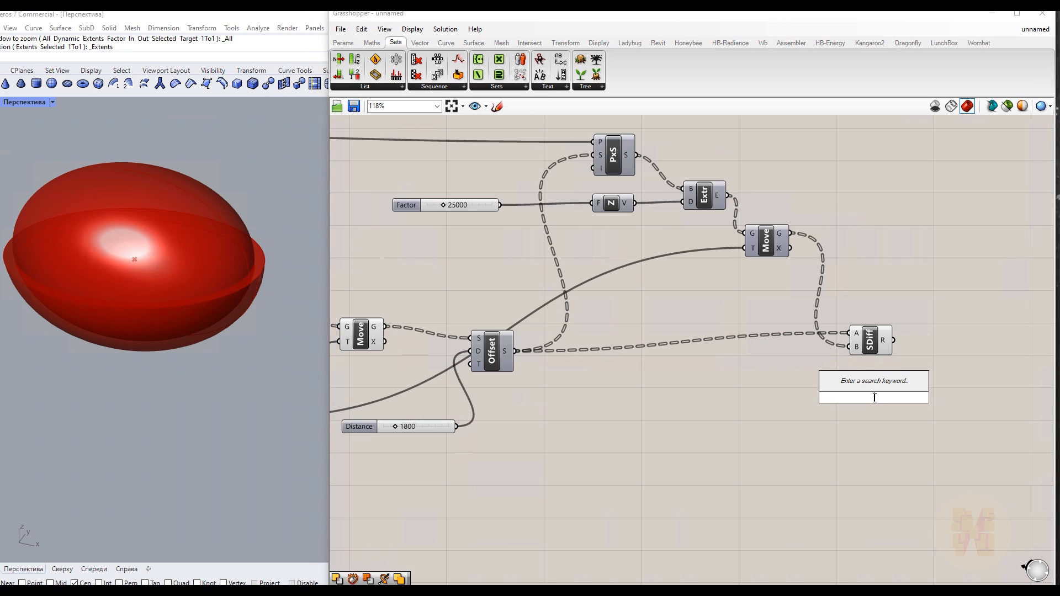
text(dif)
key(Up)
key(Up)
key(Up)
key(Up)
key(Up)
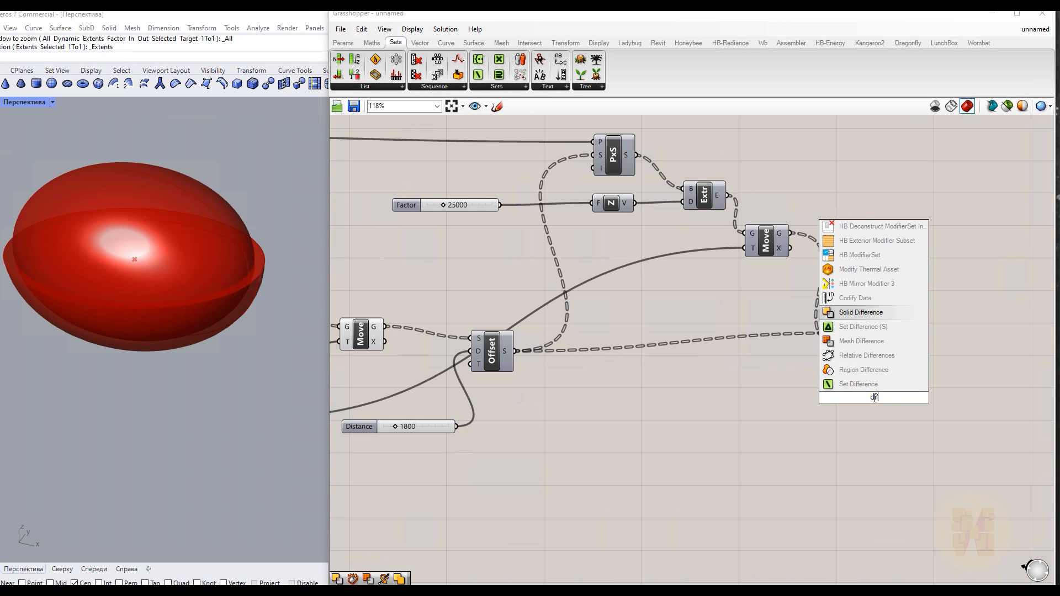
key(Return)
drag(876, 400, 914, 393)
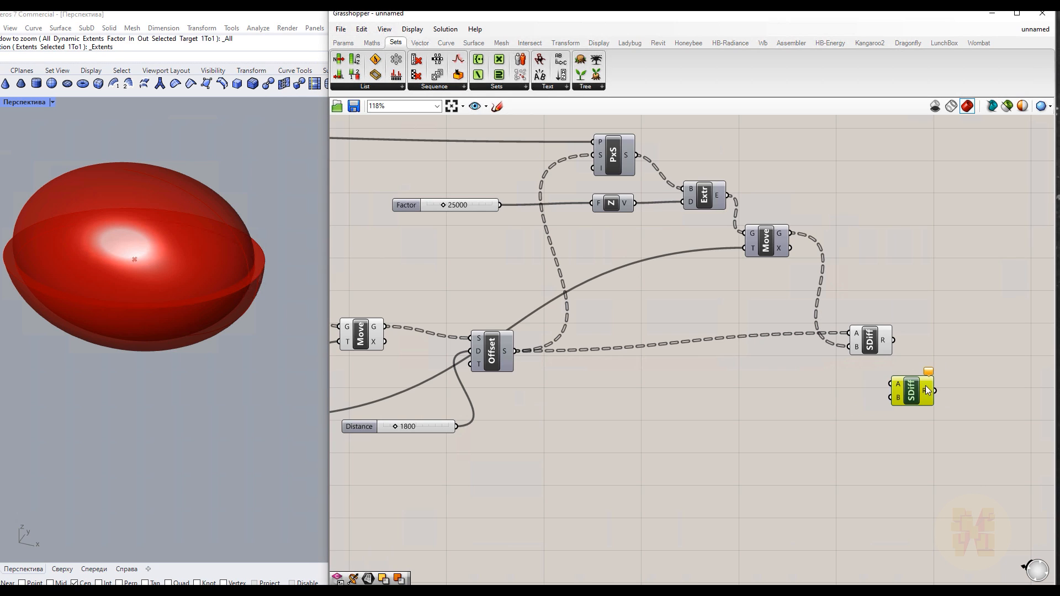
Feed the first difference result into input A and the moved sphere into input B of the second Solid Difference
click(861, 343)
click(866, 438)
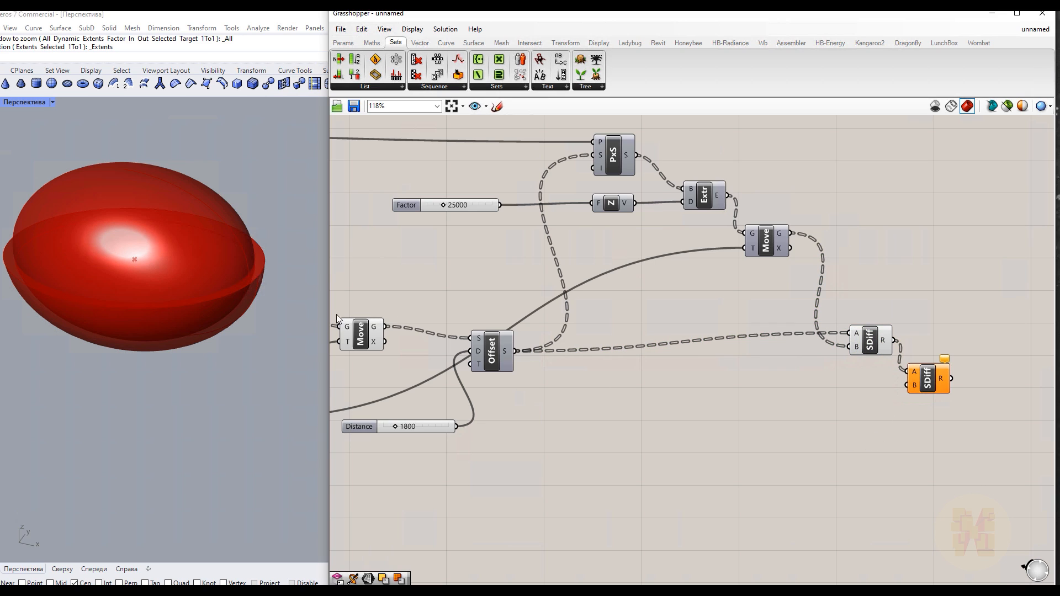
click(350, 344)
drag(387, 327, 908, 385)
click(551, 369)
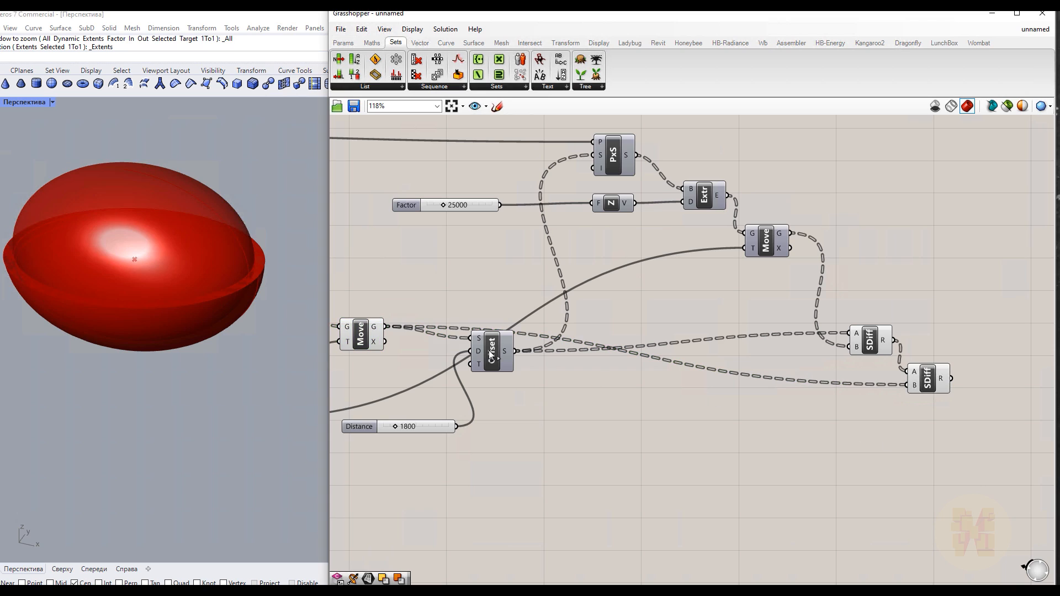
Turn off the preview of the sphere Move and first Solid Difference, then inspect the resulting bowl-shaped shell
click(364, 337)
right_click(430, 268)
click(445, 291)
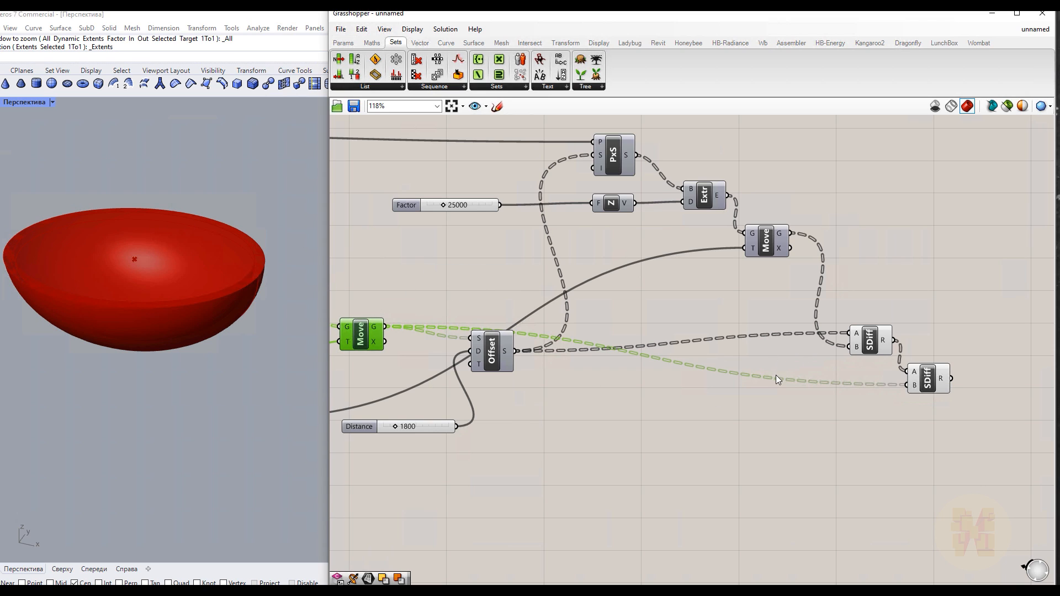
click(875, 345)
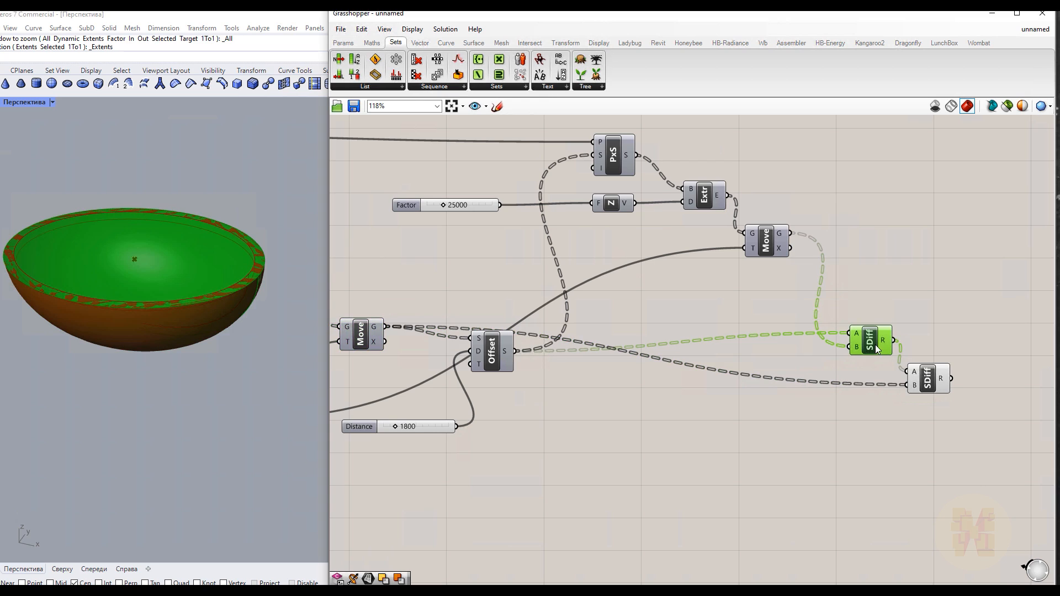
right_click(886, 258)
click(911, 268)
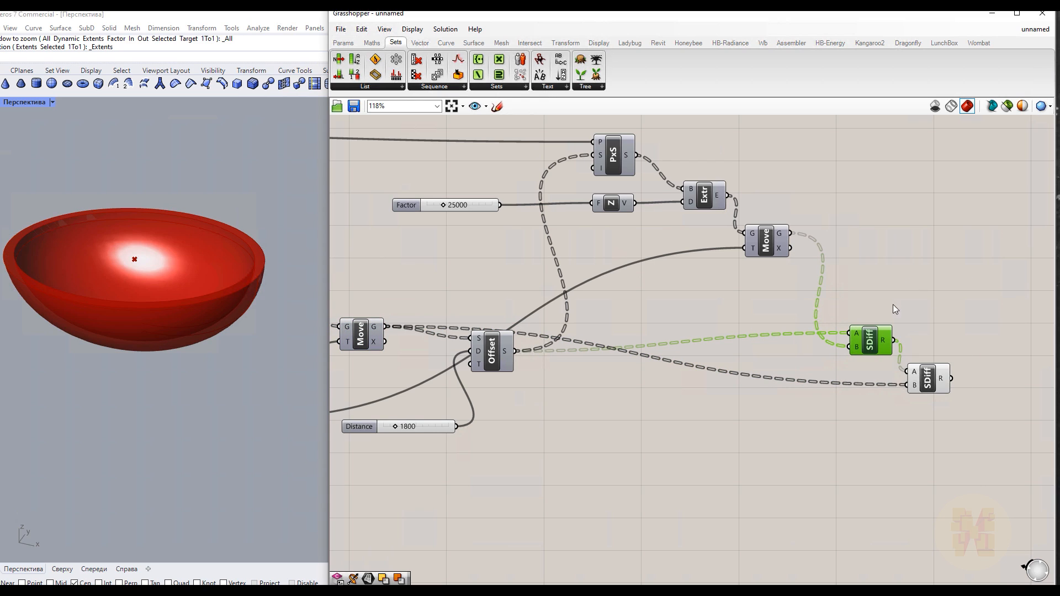
click(934, 380)
right_drag(263, 193, 287, 178)
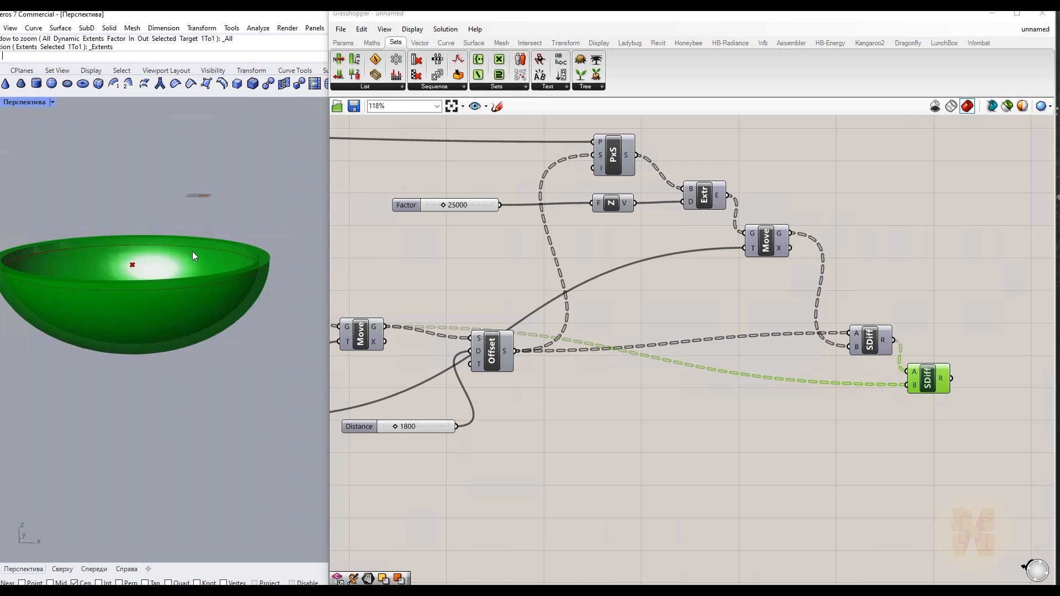
scroll(190, 280, down, 6)
scroll(173, 265, up, 4)
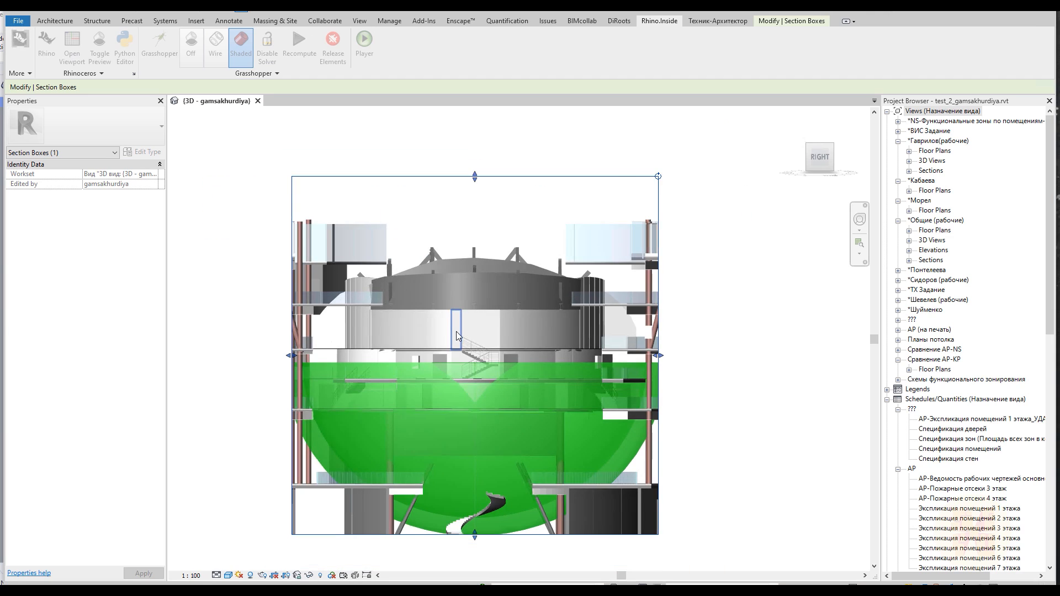
Rearrange the two Solid Difference components neatly next to the box Move on the canvas
shift+middle_drag(456, 331, 516, 425)
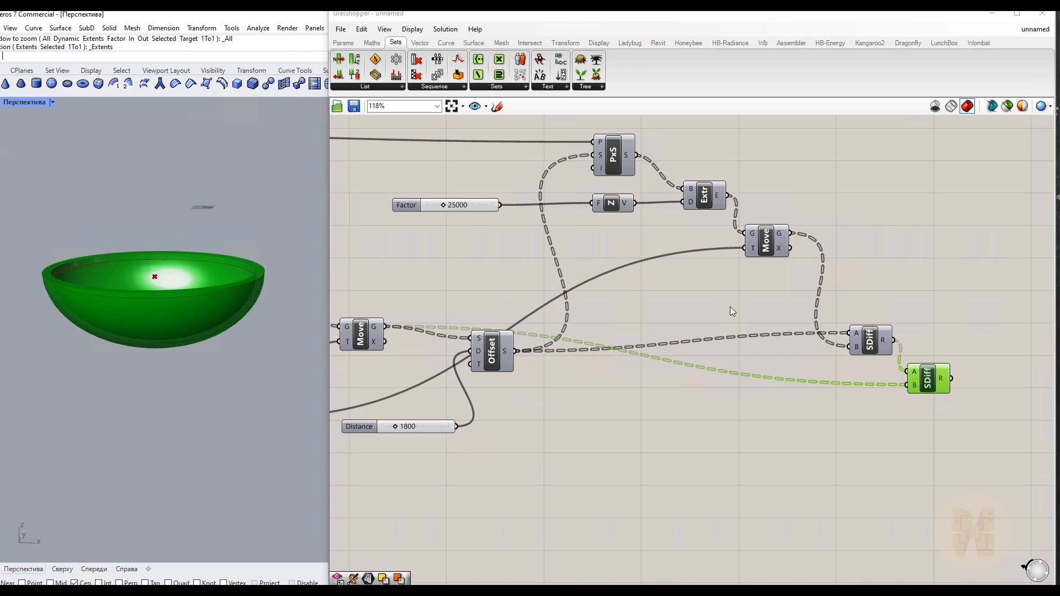
scroll(839, 427, down, 3)
right_drag(877, 421, 589, 355)
drag(606, 331, 651, 341)
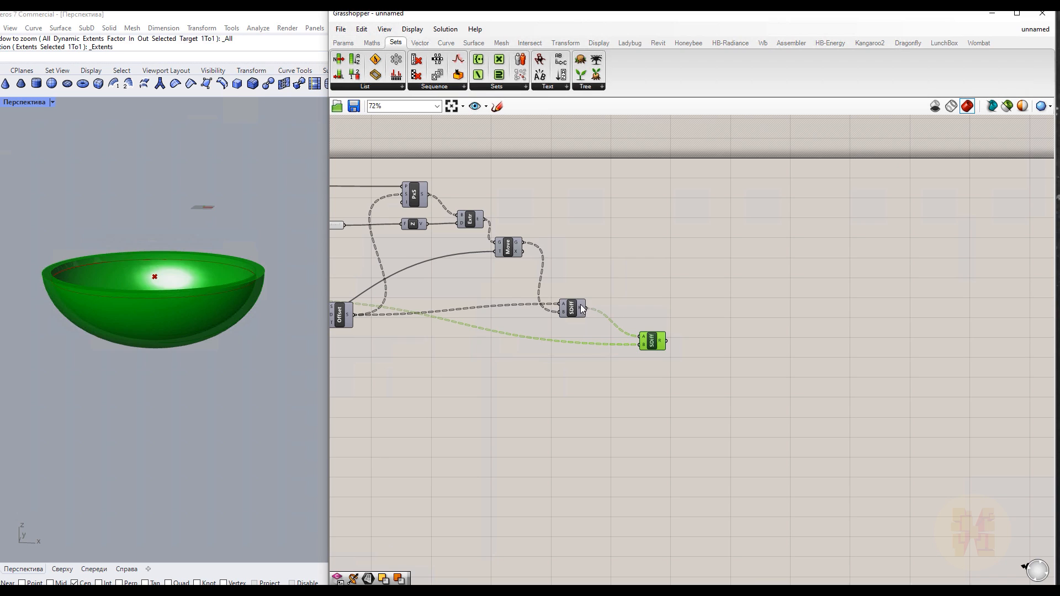
drag(580, 305, 557, 270)
drag(653, 338, 628, 305)
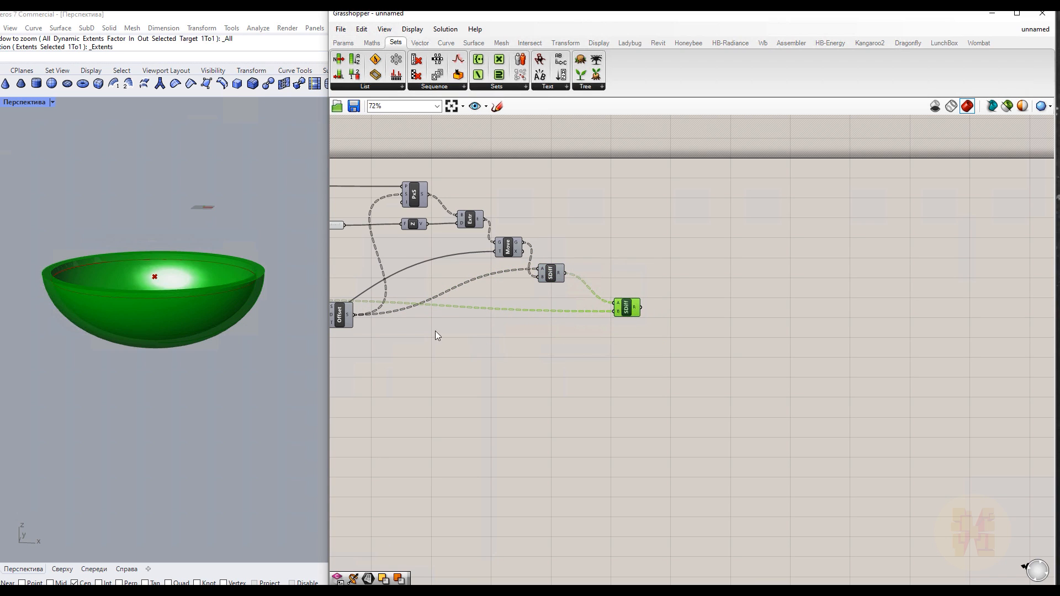
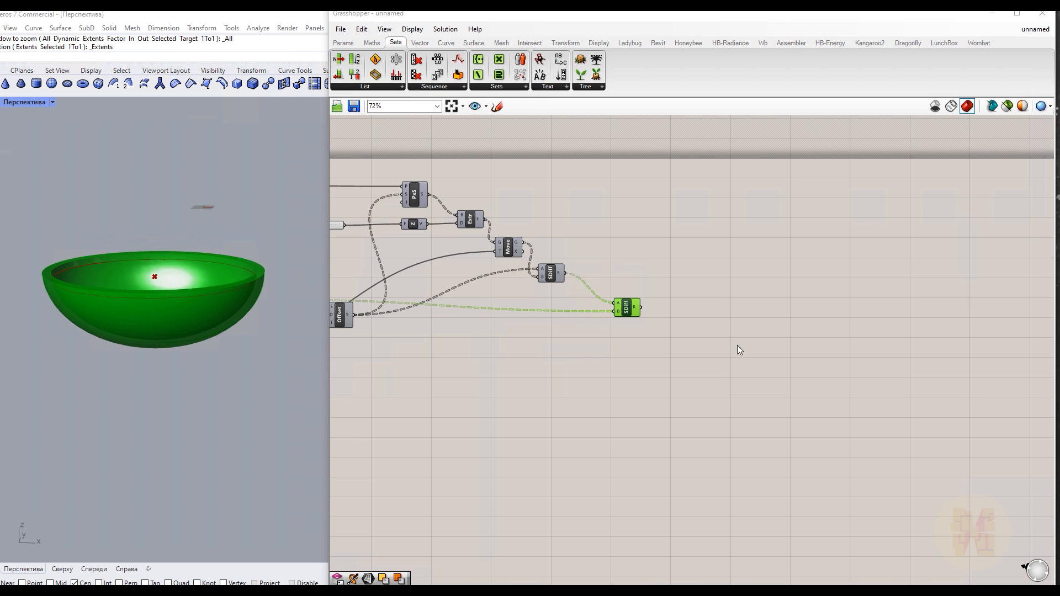
Add a Mirror component and feed the second Solid Difference result into its geometry input
scroll(731, 345, up, 4)
click(723, 333)
double_click(723, 333)
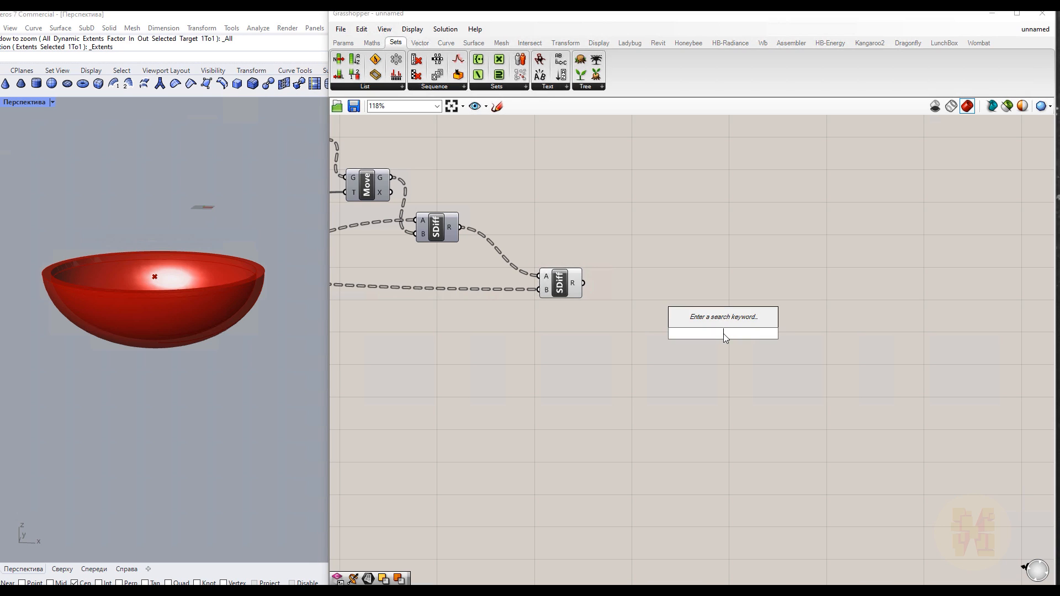
text(mirr)
key(Up)
key(Up)
key(Return)
drag(725, 338, 675, 340)
drag(584, 283, 650, 327)
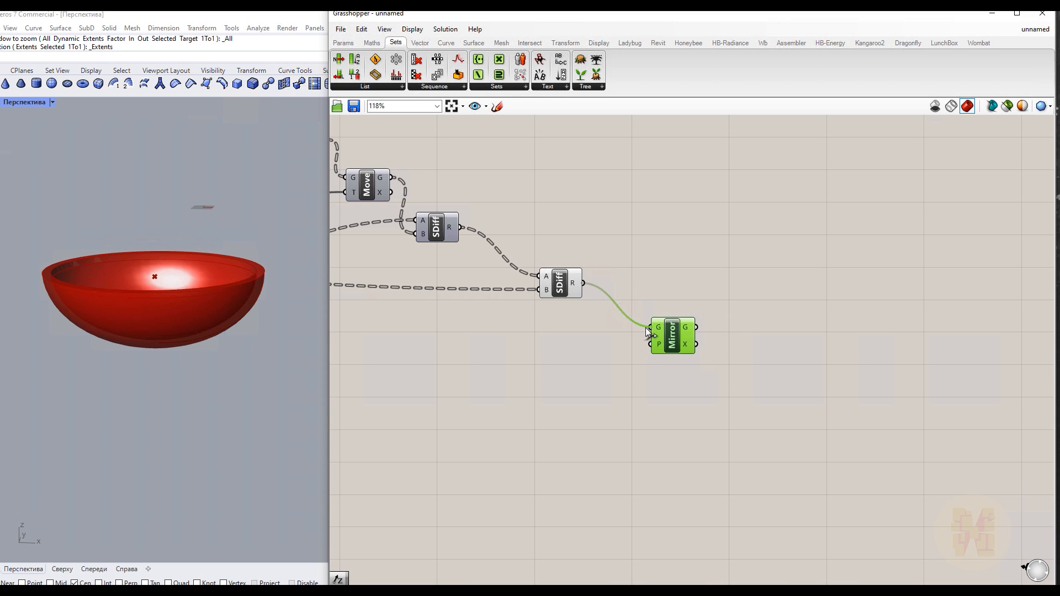
scroll(49, 270, down, 3)
scroll(15, 277, up, 3)
right_drag(95, 265, 193, 301)
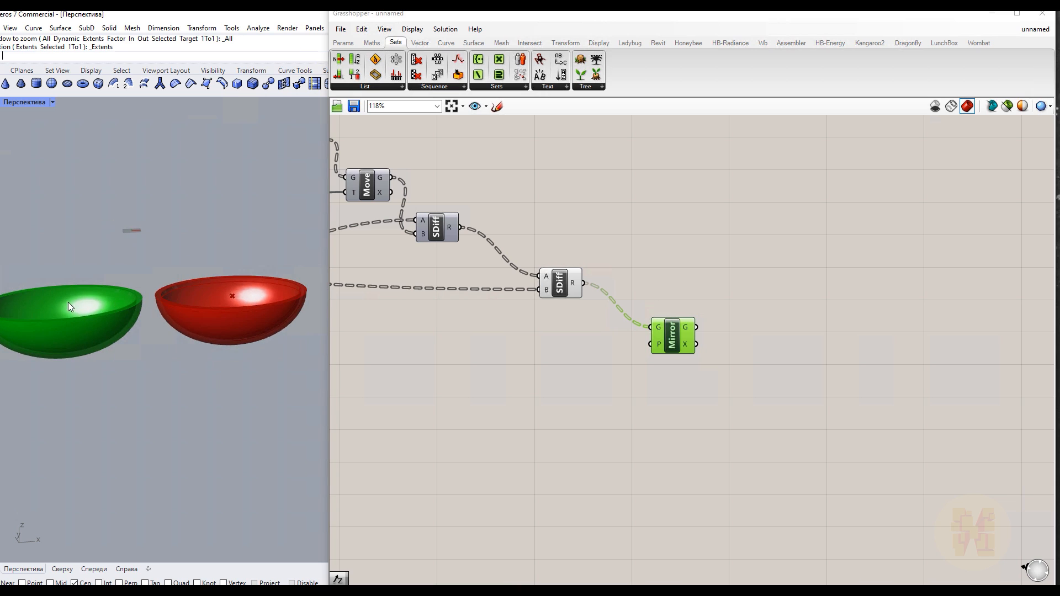
scroll(483, 349, up, 2)
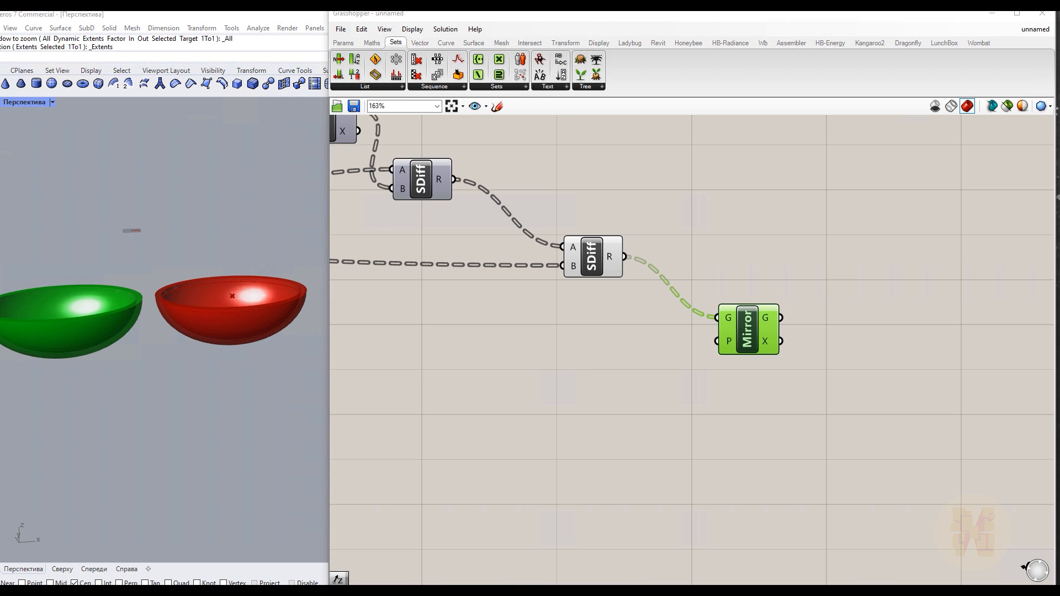
right_click(767, 346)
scroll(588, 349, down, 8)
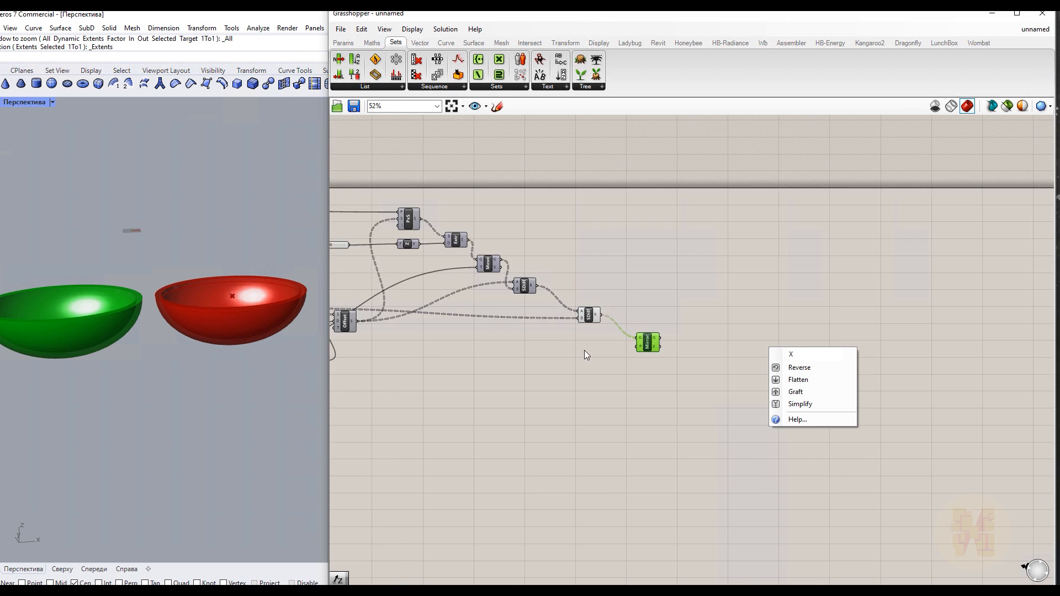
click(522, 362)
scroll(519, 360, up, 4)
right_drag(518, 359, 620, 350)
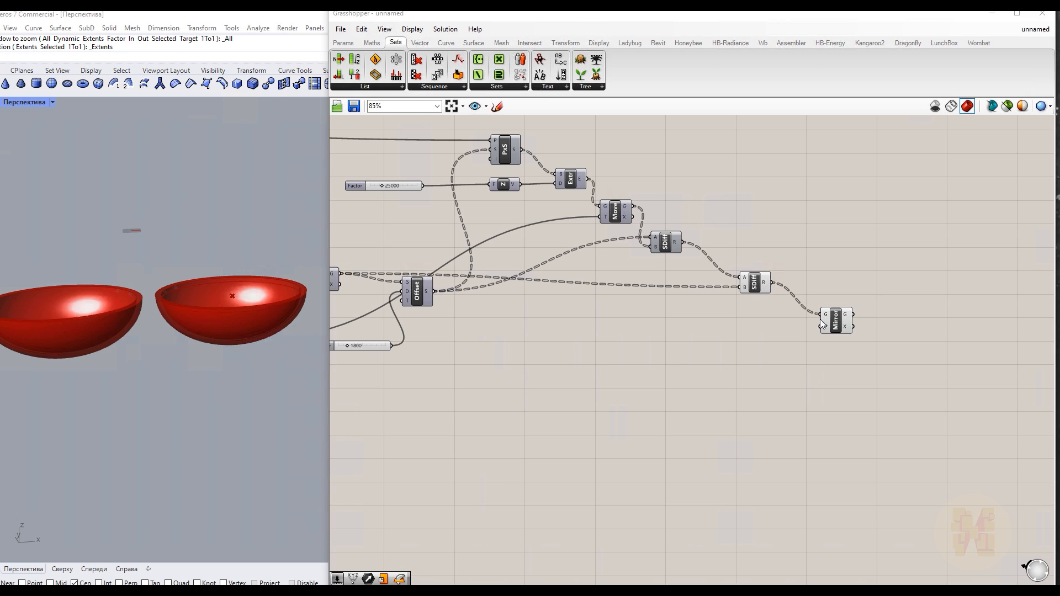
Add a Unit Z vector and connect it to the Mirror's plane input
double_click(746, 354)
text(z)
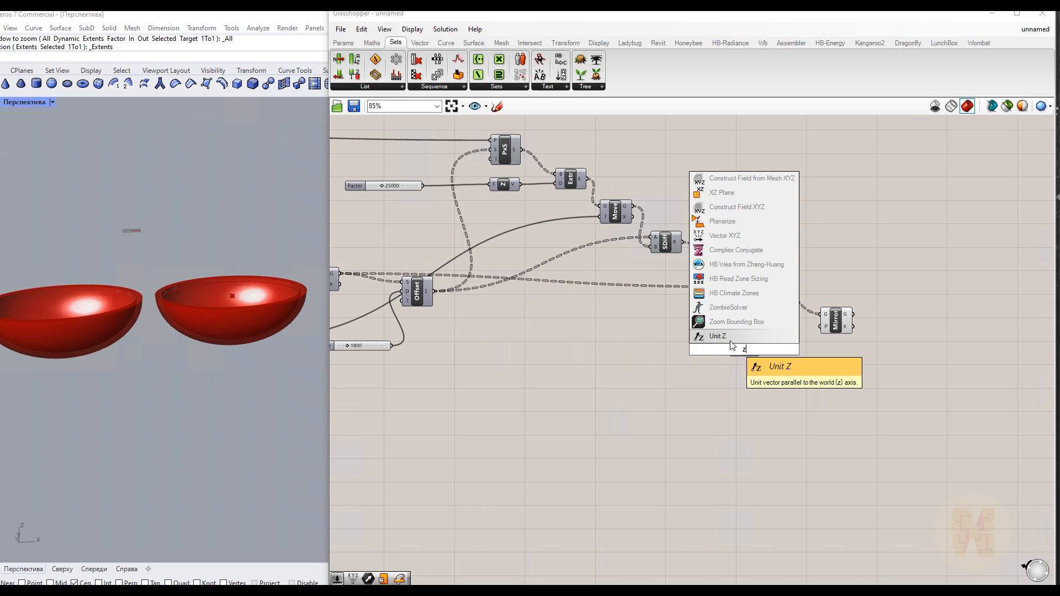
key(Return)
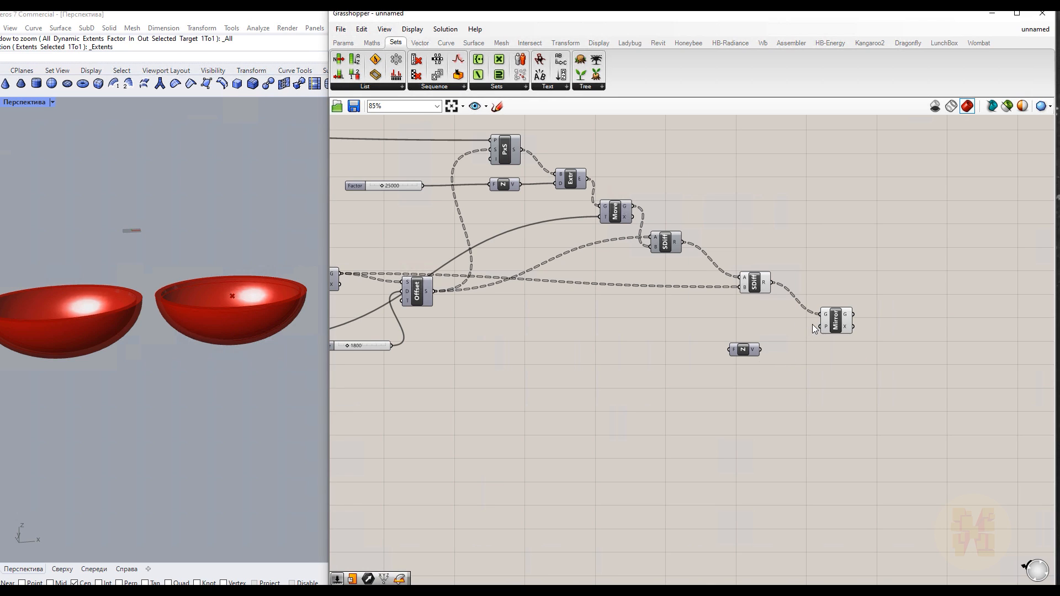
drag(760, 349, 827, 327)
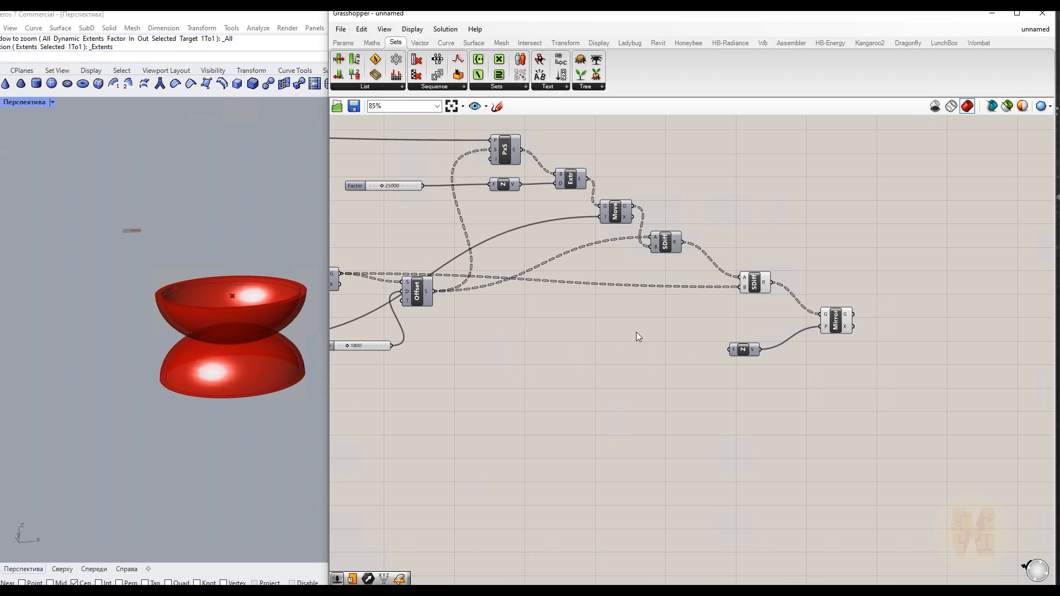
mouse_move(827, 326)
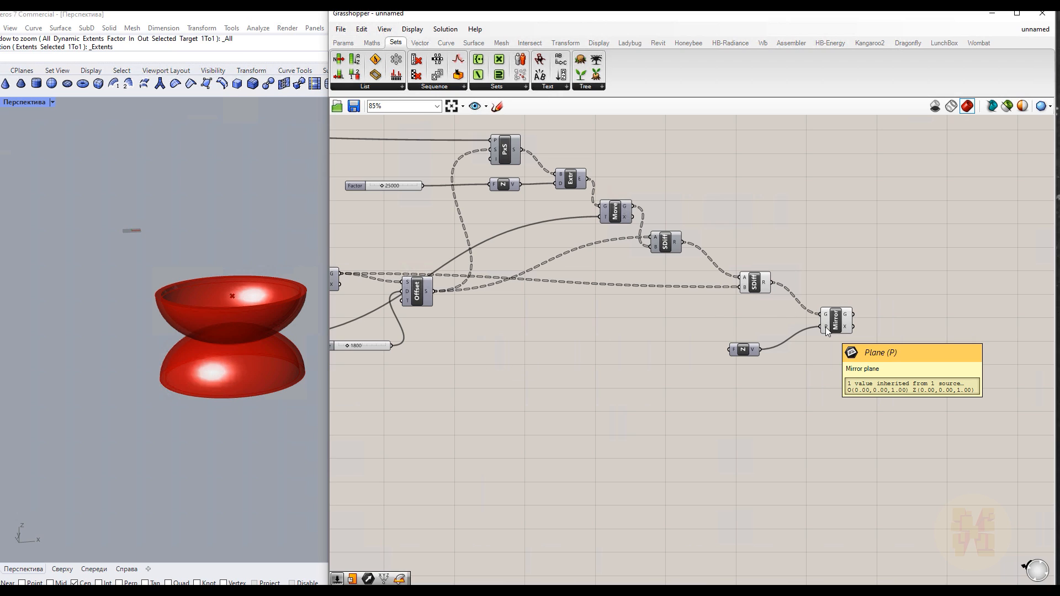
Add a new Move component and delete the Unit Z vector it replaces
scroll(714, 209, up, 1)
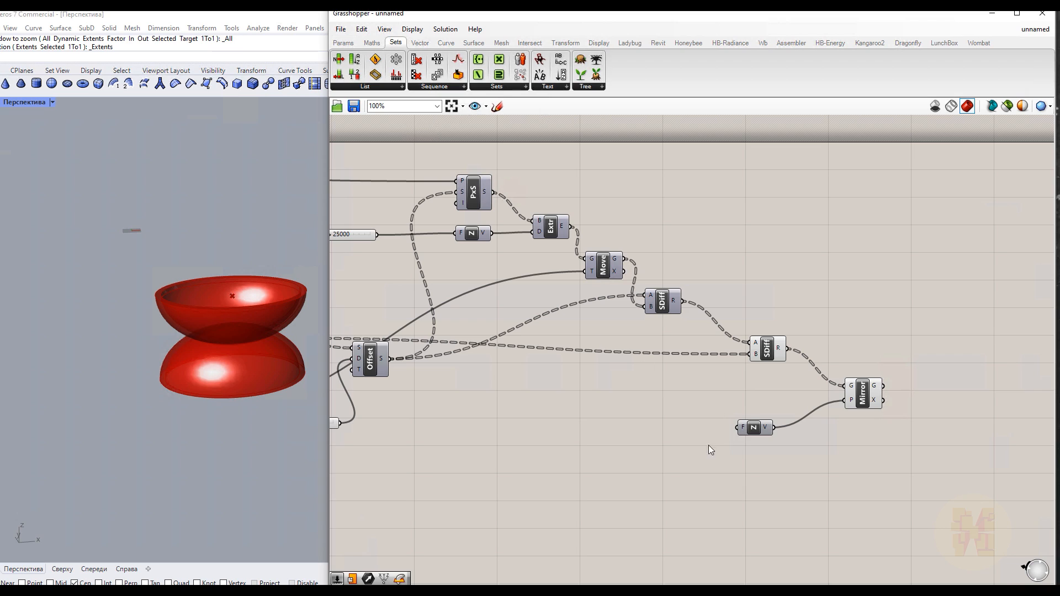
double_click(648, 429)
text(move)
key(Return)
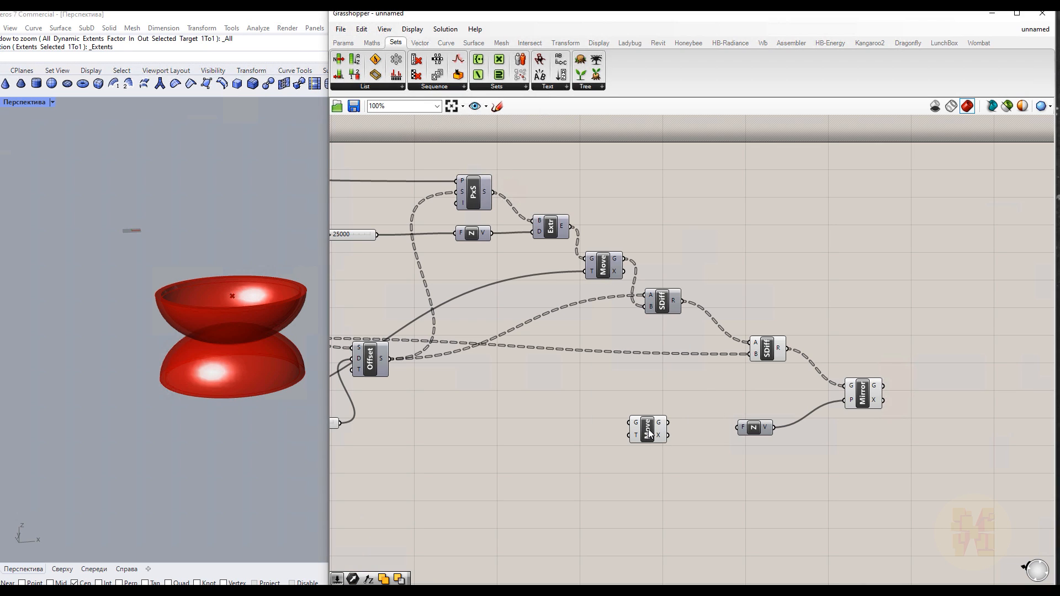
click(756, 434)
key(Delete)
Connect the PxS output to the new Move's geometry input and the existing Z vector to its motion input
drag(492, 192, 630, 423)
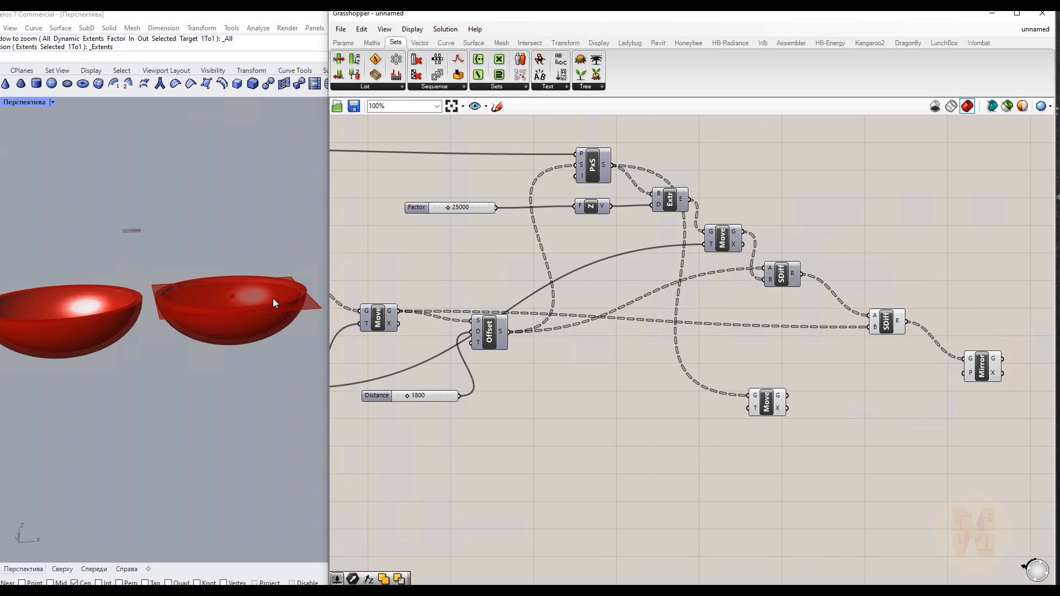
right_drag(505, 464, 647, 451)
drag(438, 378, 886, 394)
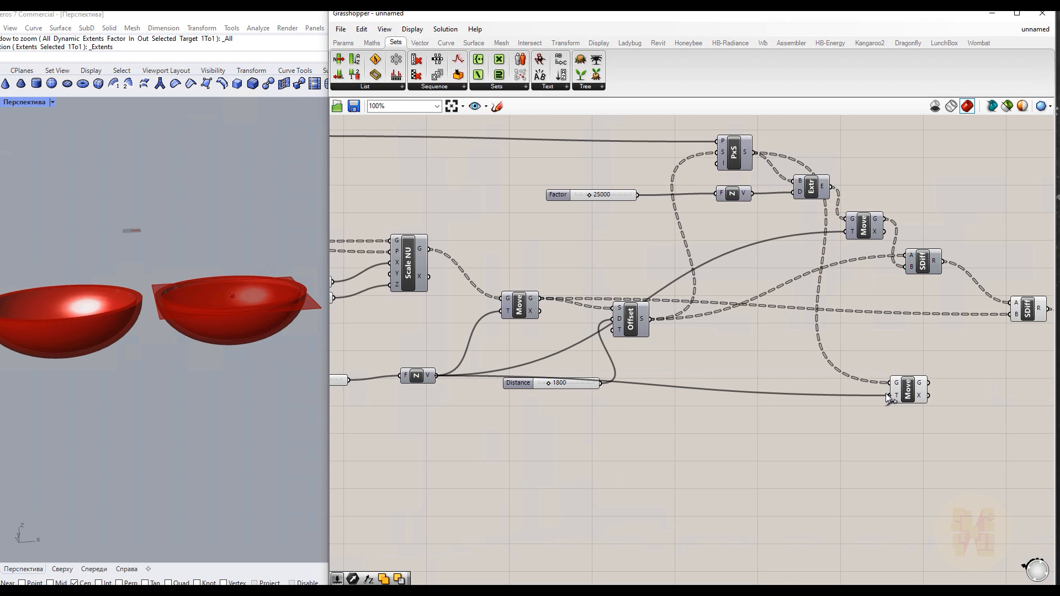
Connect the new Move's output to the Mirror's plane input
scroll(166, 309, up, 5)
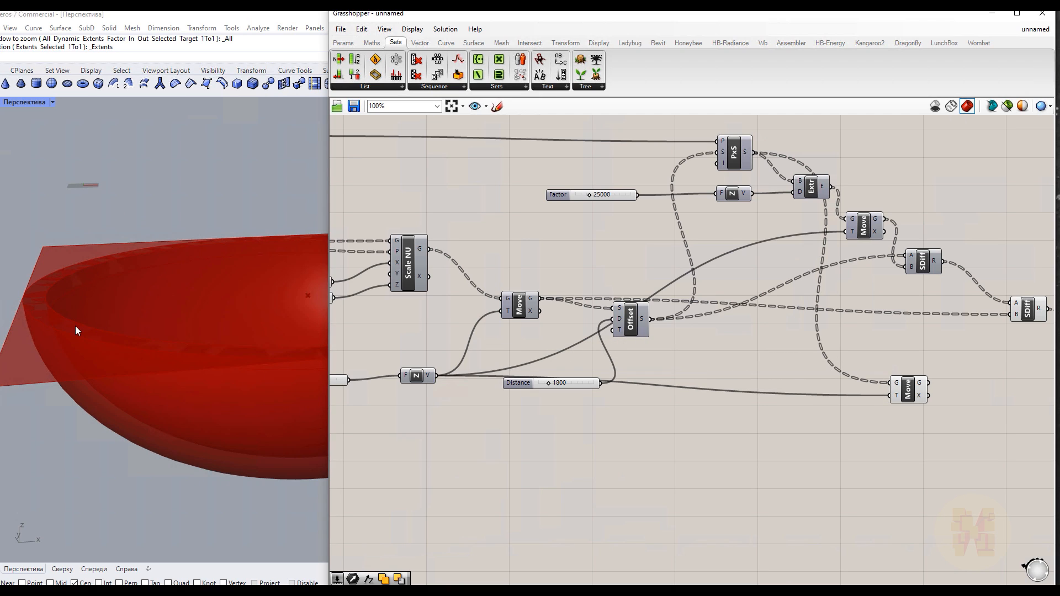
scroll(70, 339, down, 5)
right_drag(744, 445, 447, 427)
drag(638, 371, 818, 337)
Turn off the preview of the new Move component
click(624, 378)
right_click(683, 402)
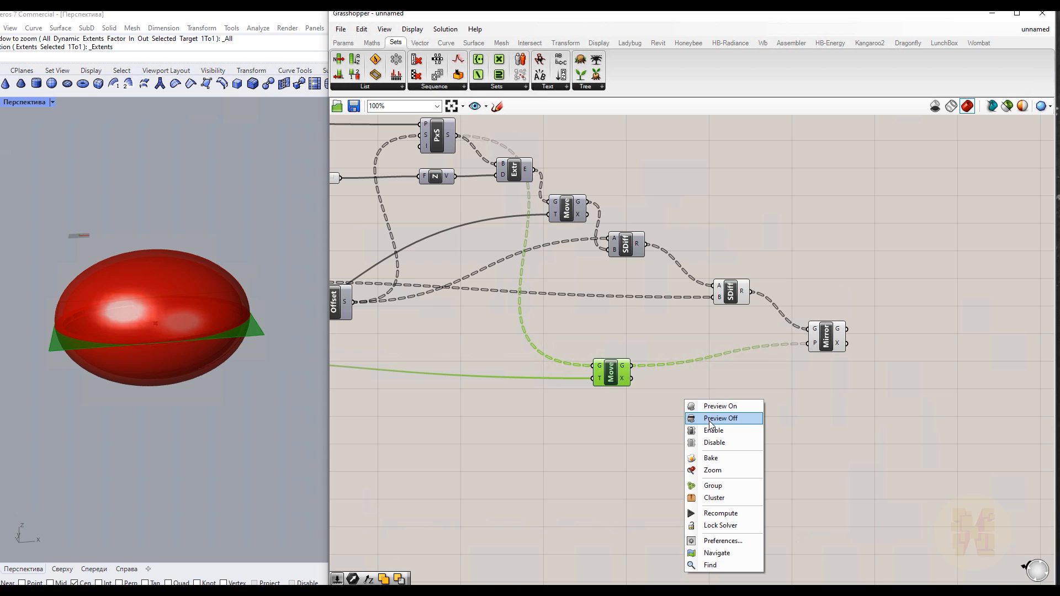
click(712, 416)
Inspect the mirrored halves by selecting the Mirror and second Solid Difference components
right_drag(121, 335, 134, 396)
scroll(168, 316, up, 5)
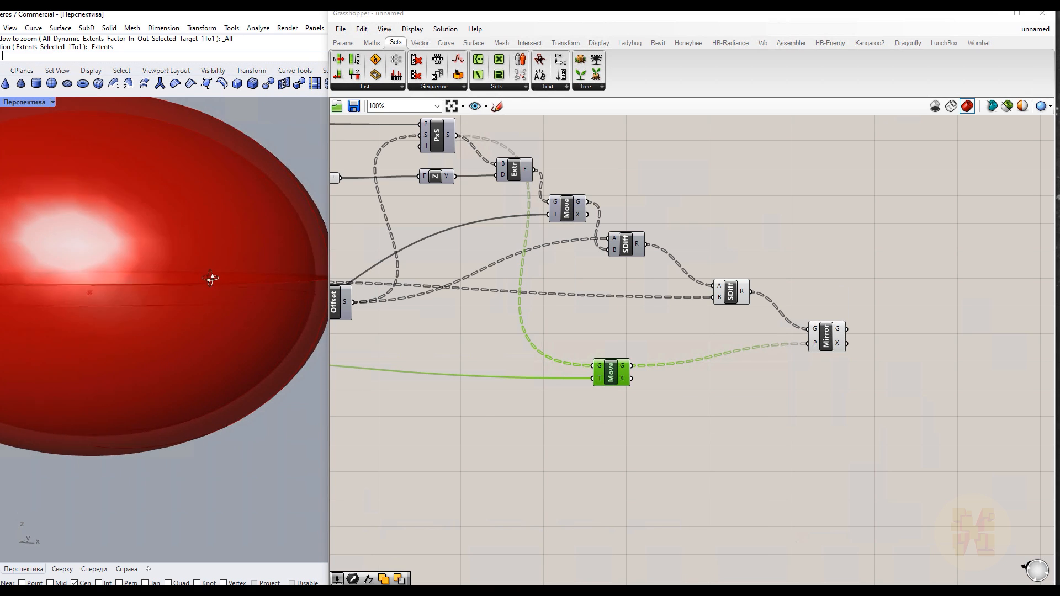
click(826, 338)
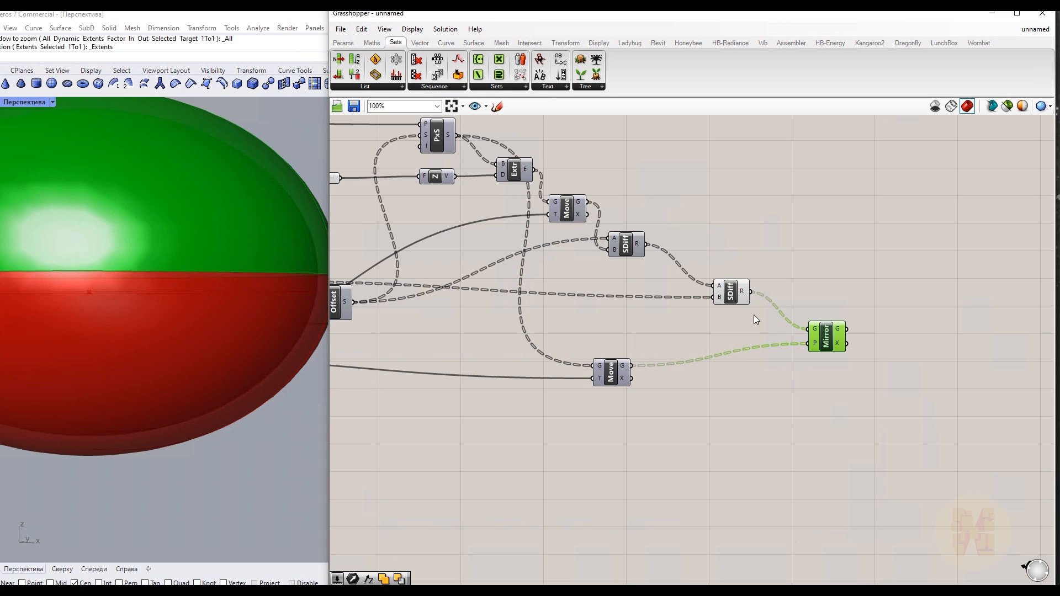
click(733, 298)
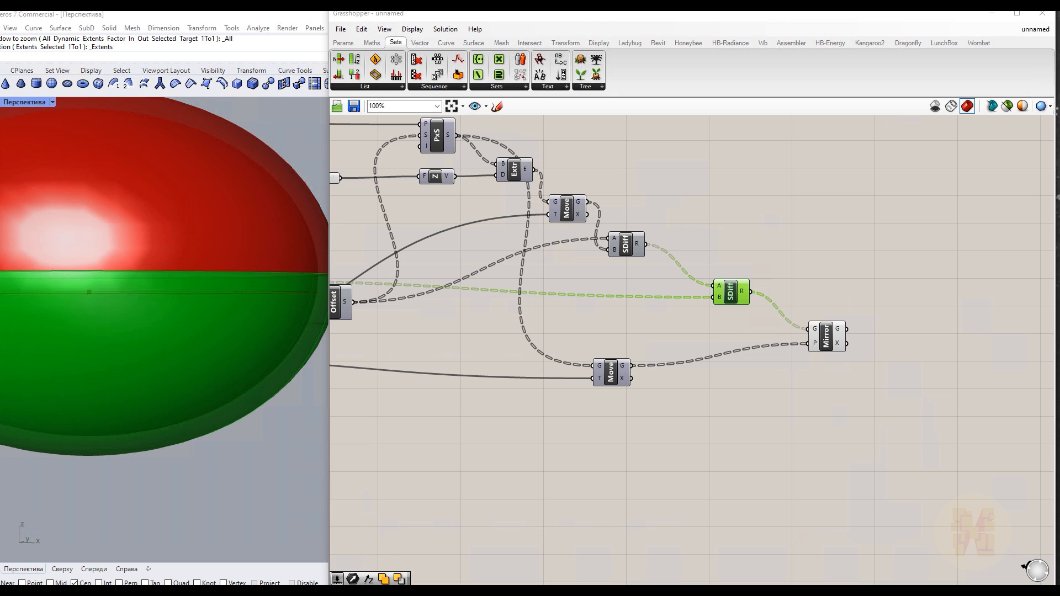
right_click(707, 418)
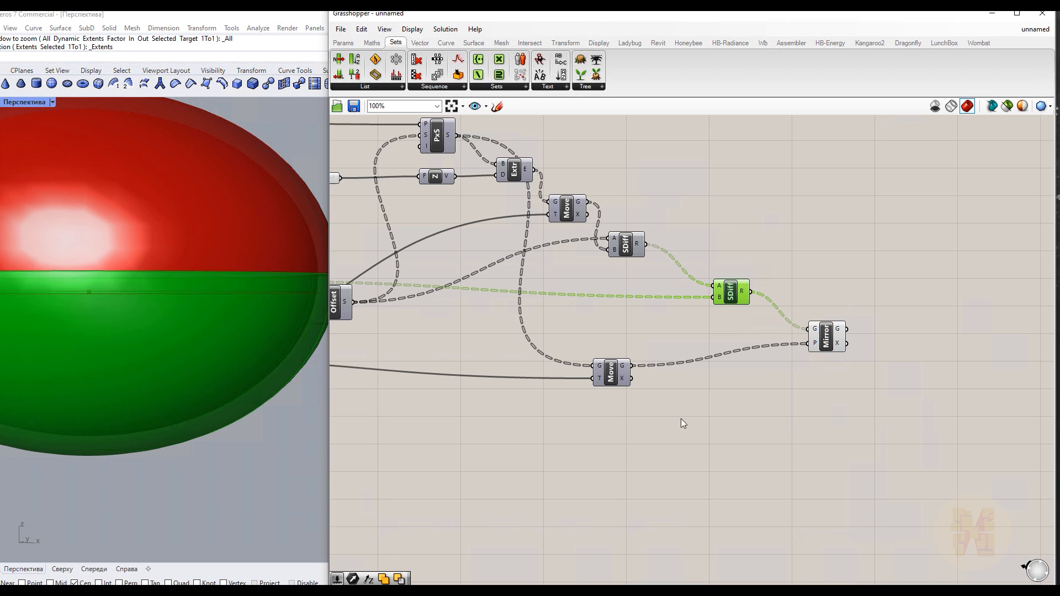
Add a Solid Union component and connect the Mirror's geometry output to its input
right_drag(893, 384, 538, 379)
double_click(597, 338)
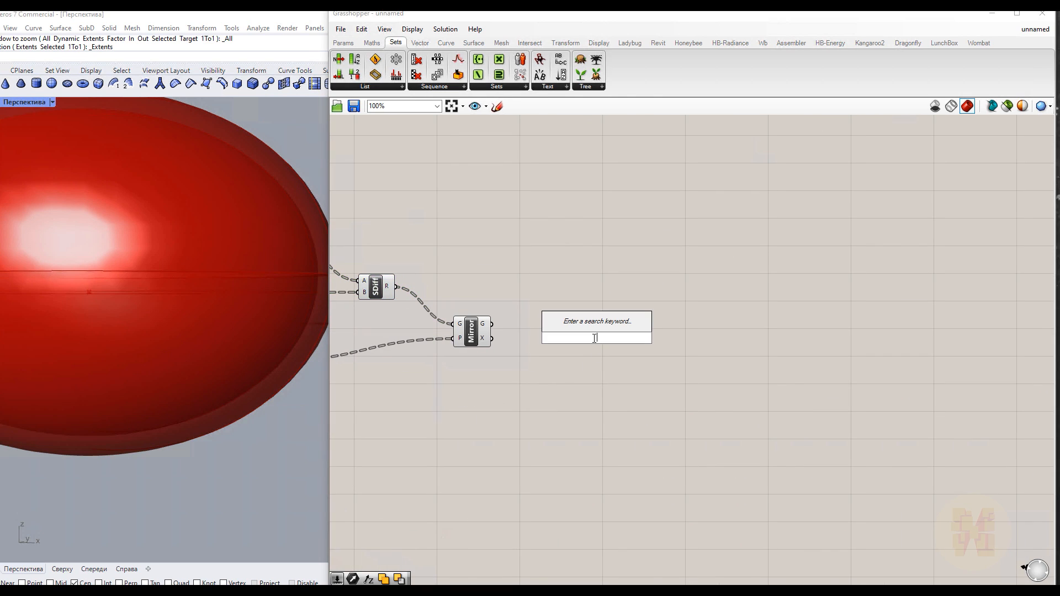
text(union)
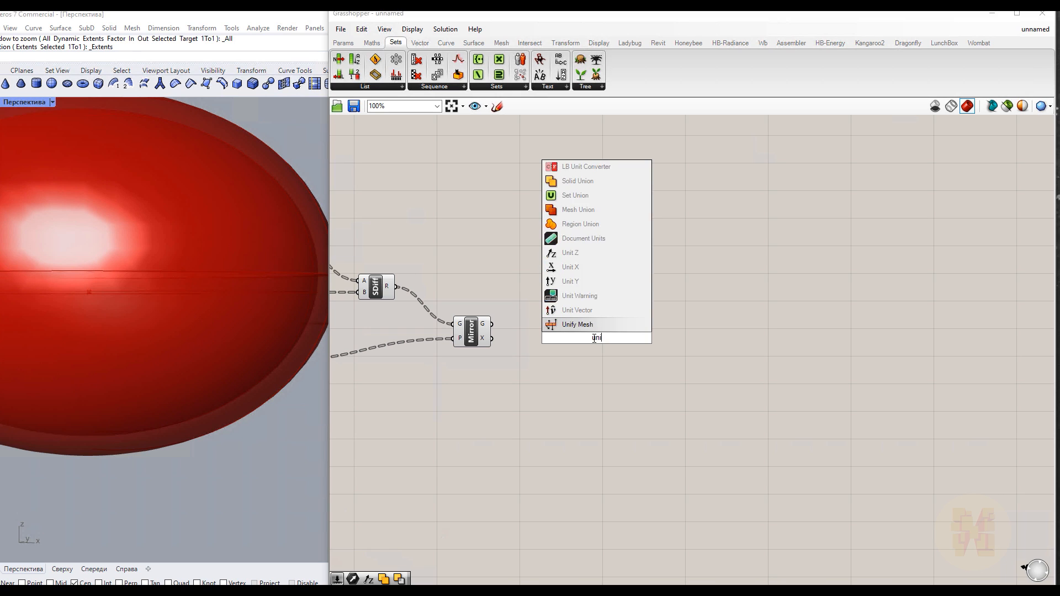
key(Up)
key(Up)
key(Up)
key(Down)
key(Return)
drag(496, 325, 578, 338)
Turn off the previews of the Mirror and second Solid Difference components
click(472, 331)
right_click(518, 271)
click(548, 294)
click(375, 293)
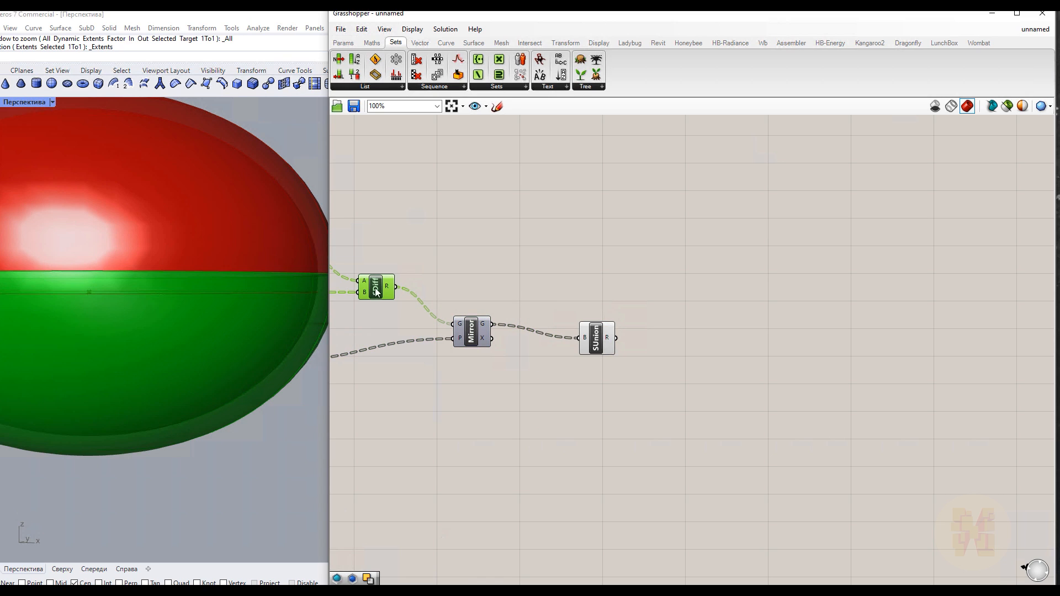
right_click(523, 230)
click(573, 247)
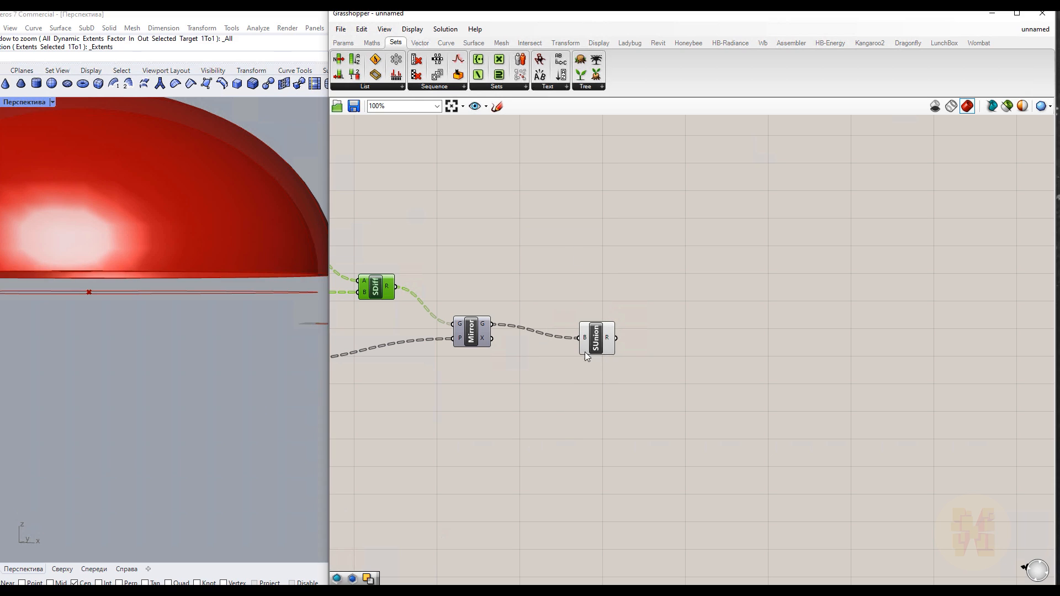
Reposition the Solid Union and add the second Solid Difference result as another of its inputs
click(607, 338)
right_drag(532, 284, 618, 287)
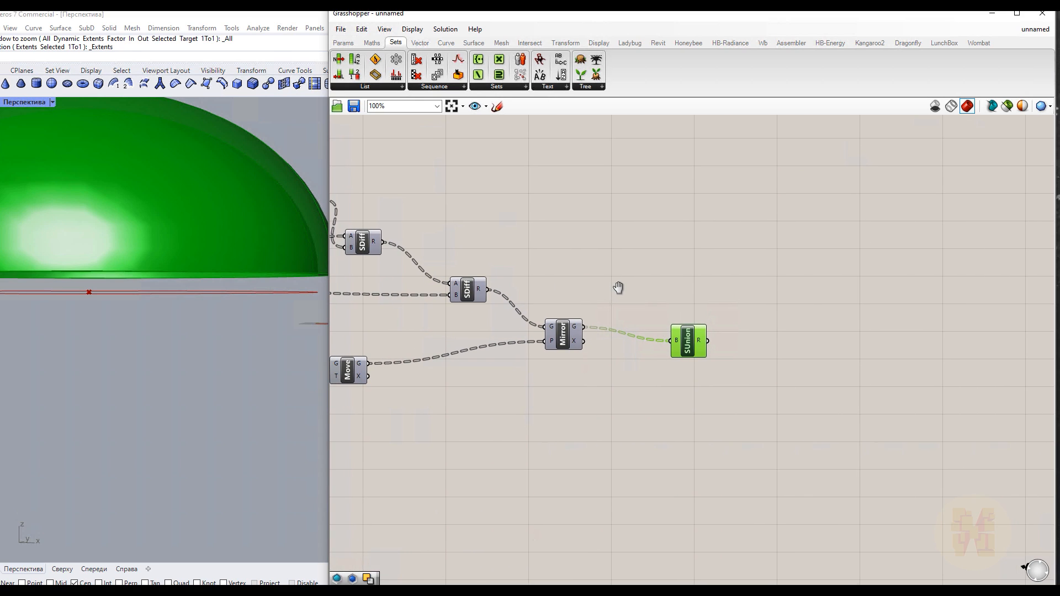
drag(685, 347, 674, 311)
click(567, 337)
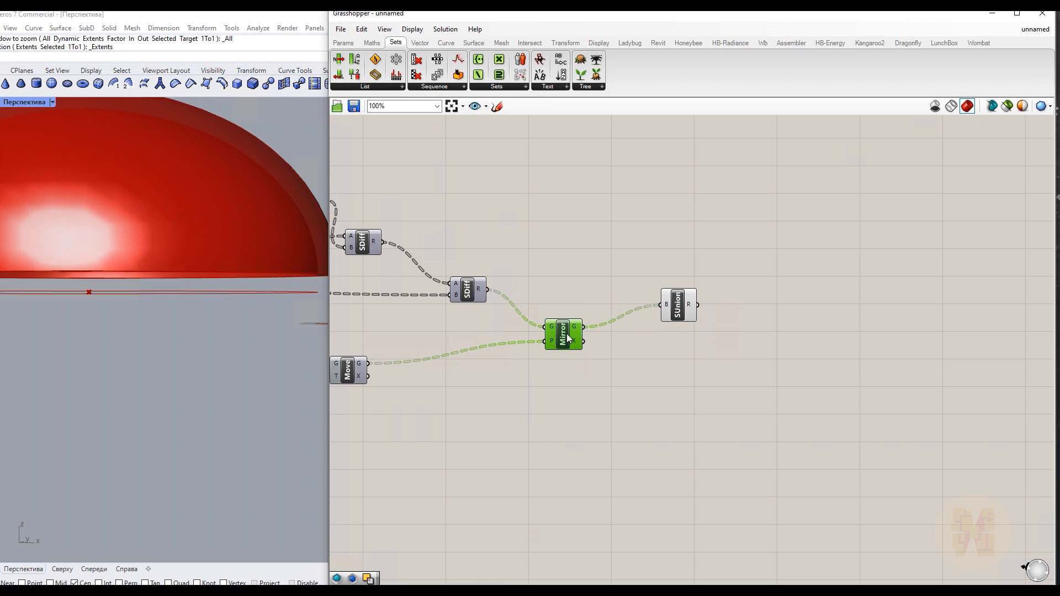
click(484, 294)
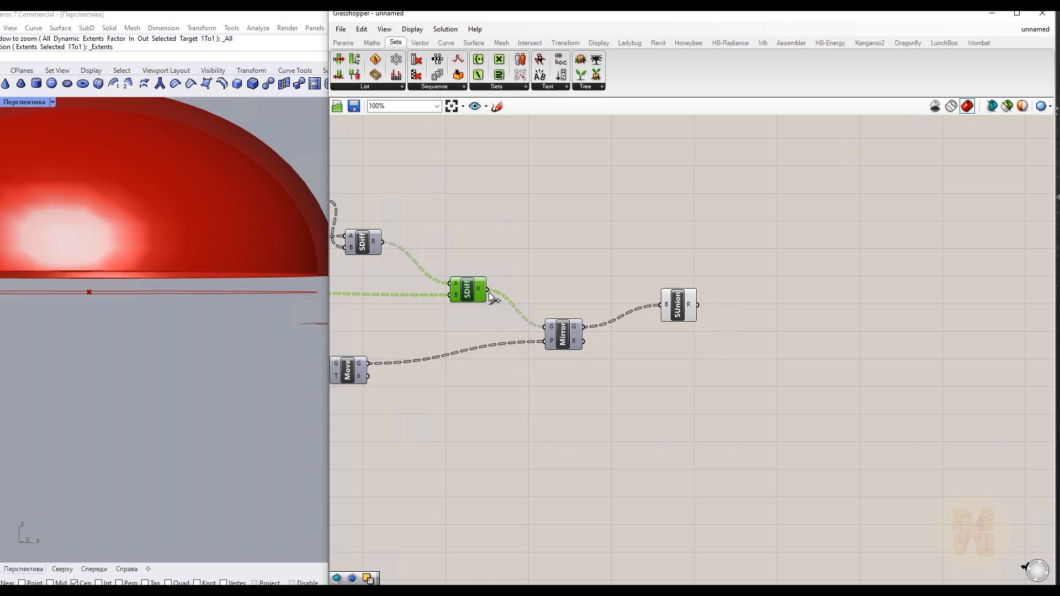
drag(488, 290, 588, 269)
drag(653, 300, 660, 304)
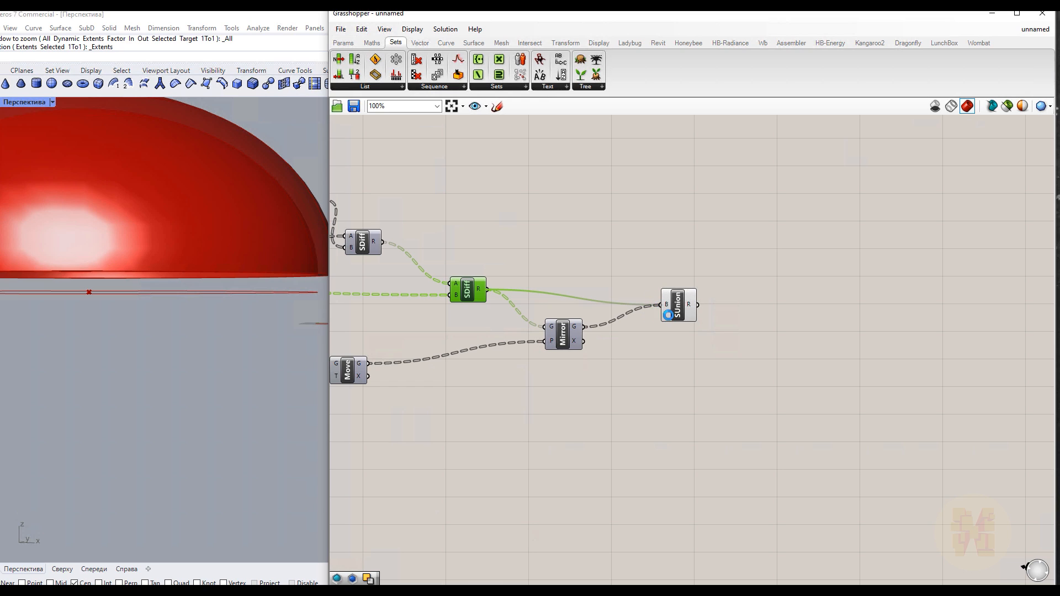
Select the Solid Union to inspect the closed egg shape
click(658, 330)
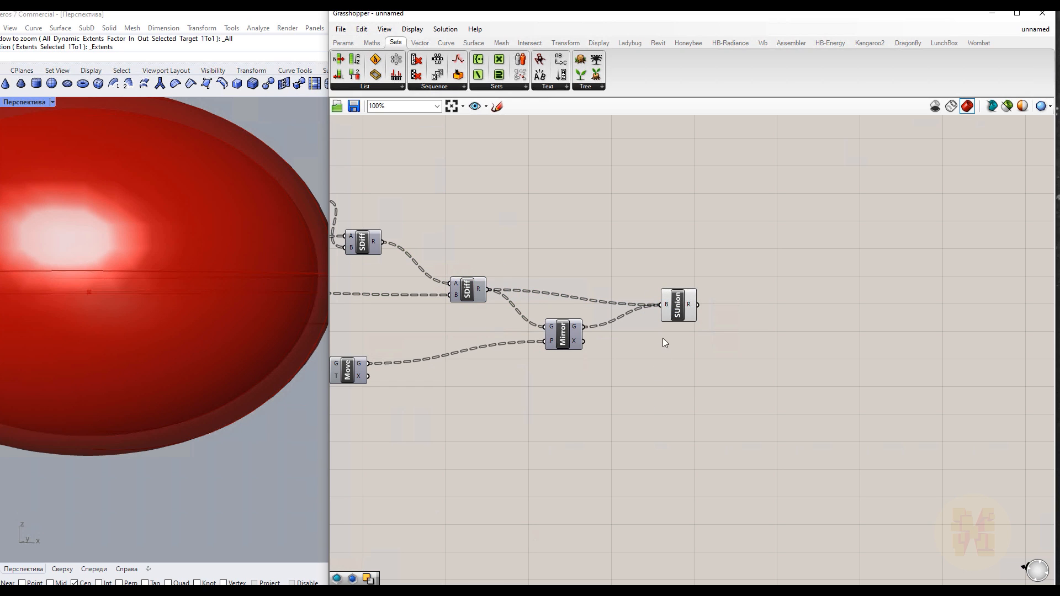
click(679, 313)
click(664, 429)
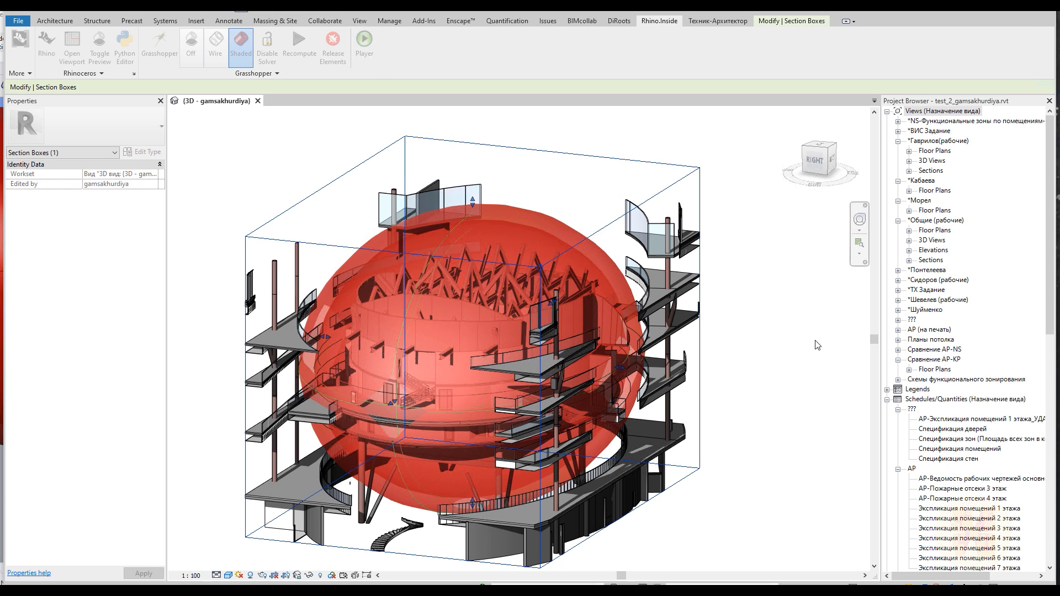
Orbit the Revit 3D view to inspect the egg shell inside the building
shift+middle_drag(709, 390, 690, 232)
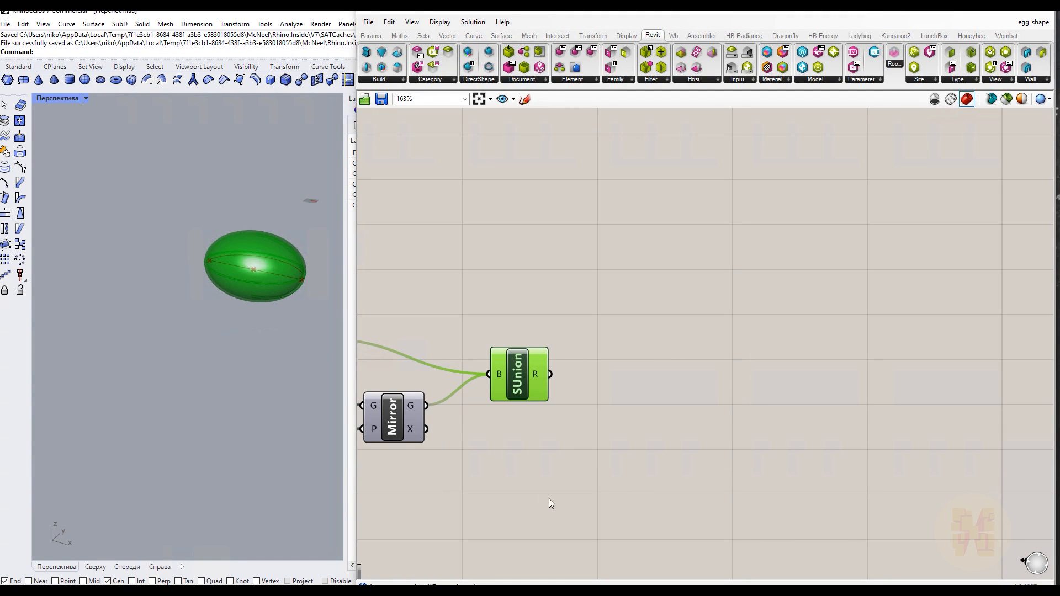
click(556, 505)
Bake the Solid Union result into Rhino with default attributes and select the baked polysurface
right_click(519, 382)
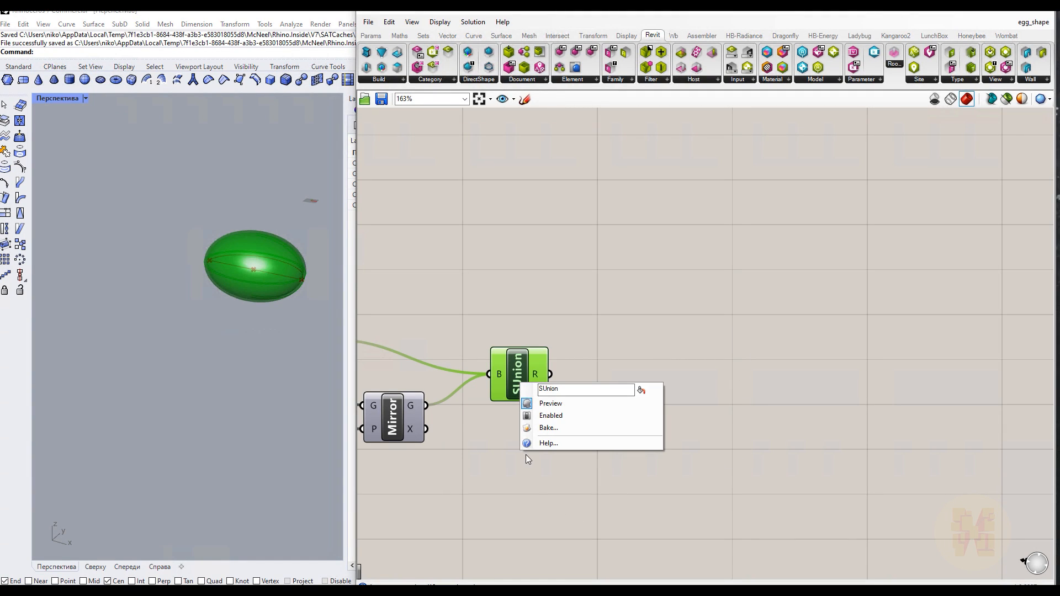
click(550, 429)
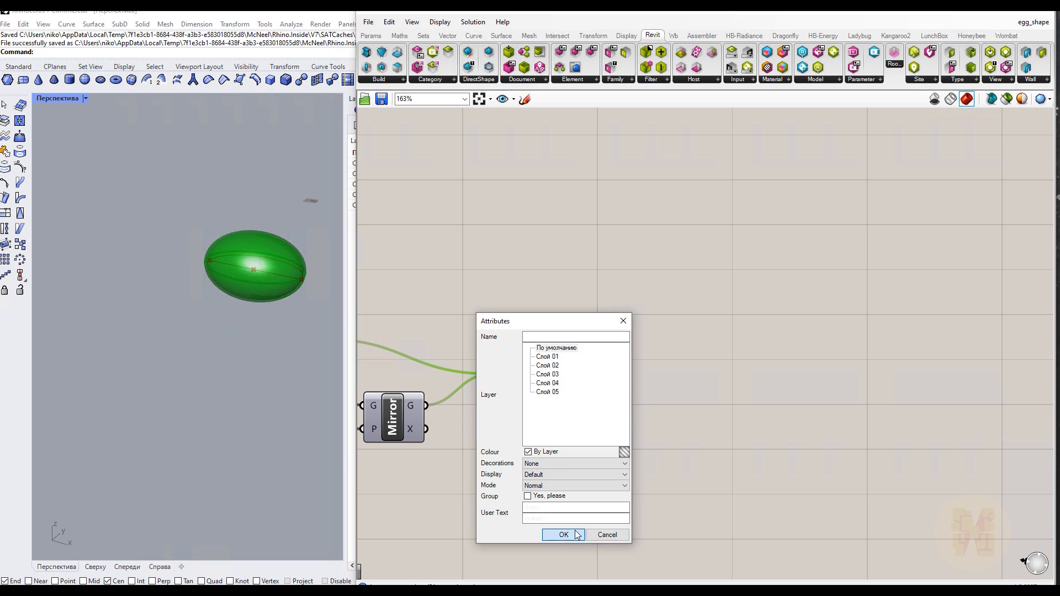
click(579, 536)
click(265, 270)
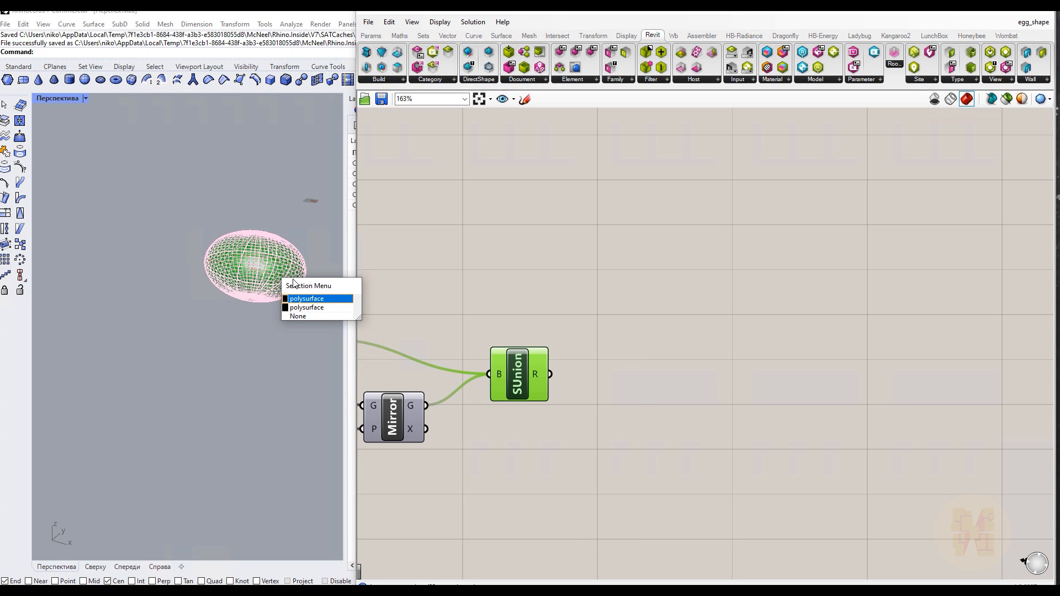
click(296, 298)
scroll(293, 275, up, 6)
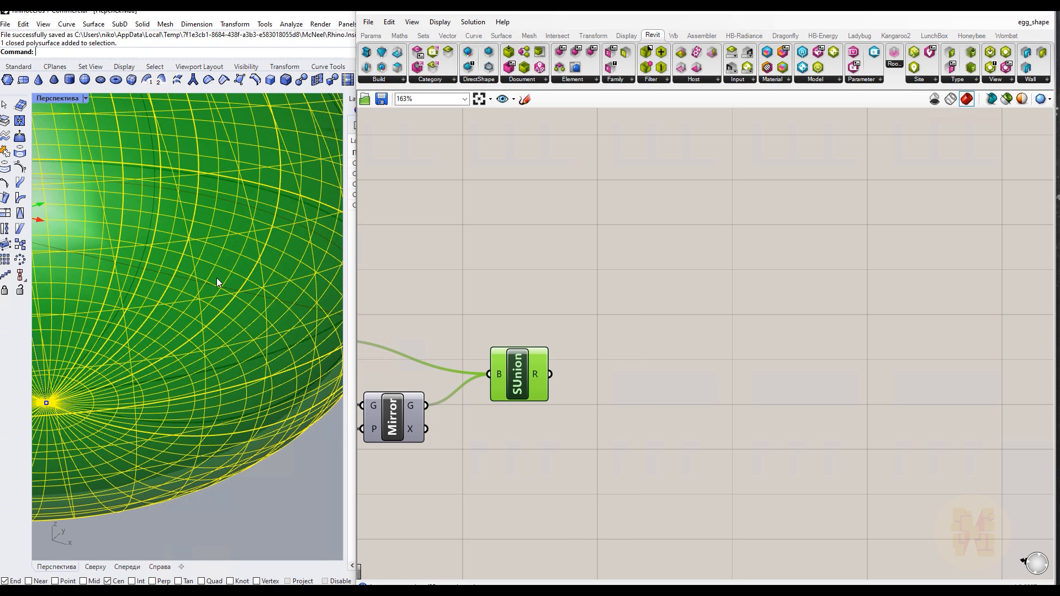
Select and delete the baked egg polysurfaces from the Rhino viewport
scroll(218, 280, down, 4)
click(239, 335)
click(241, 314)
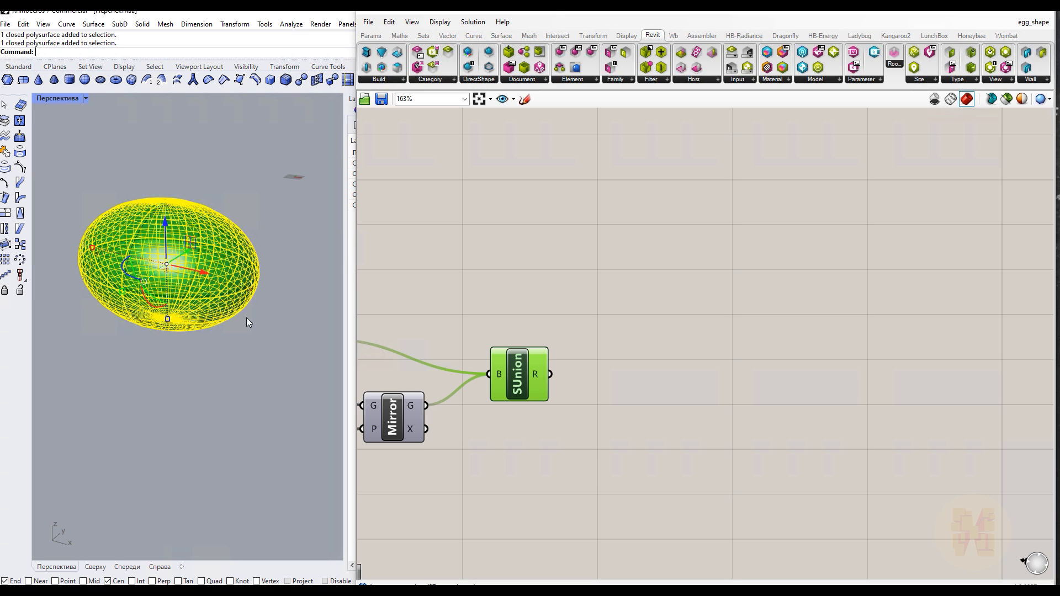
click(574, 355)
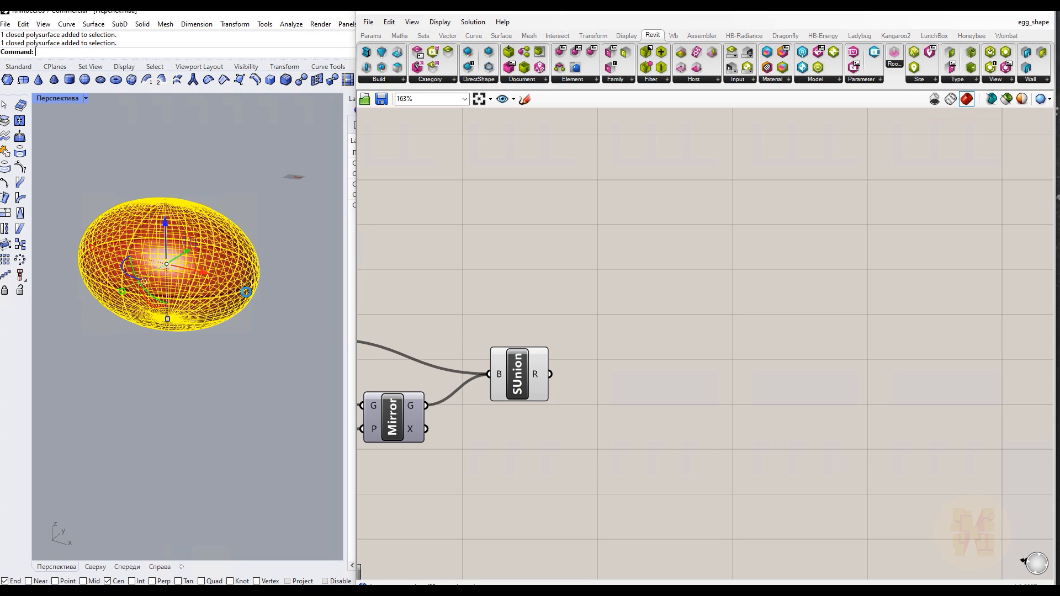
key(Delete)
click(215, 296)
key(Delete)
click(223, 264)
key(Delete)
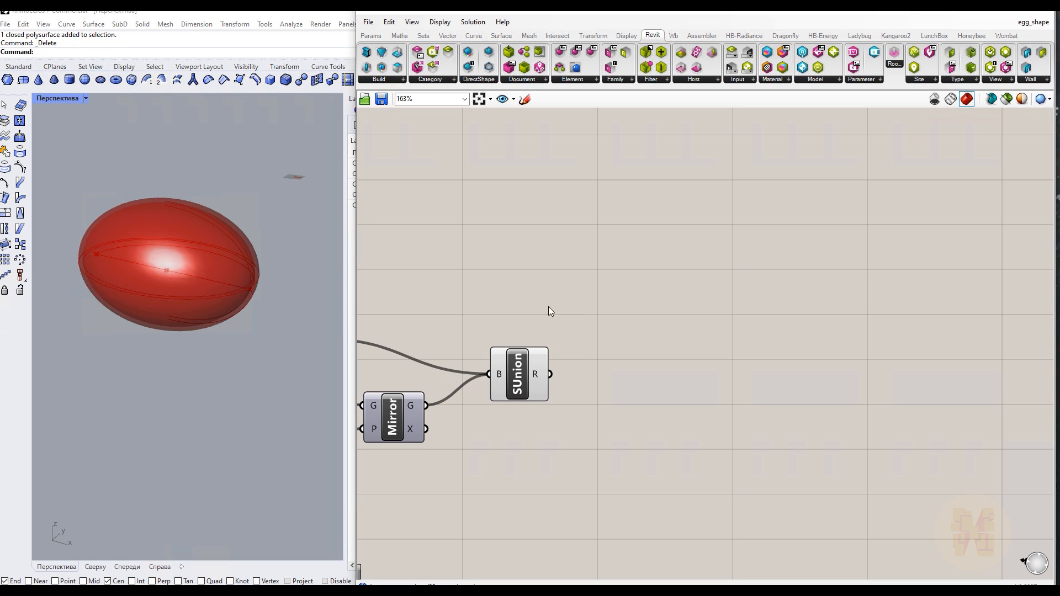
Place an Add Geometry DirectShape component on the canvas beside the Solid Union
click(475, 81)
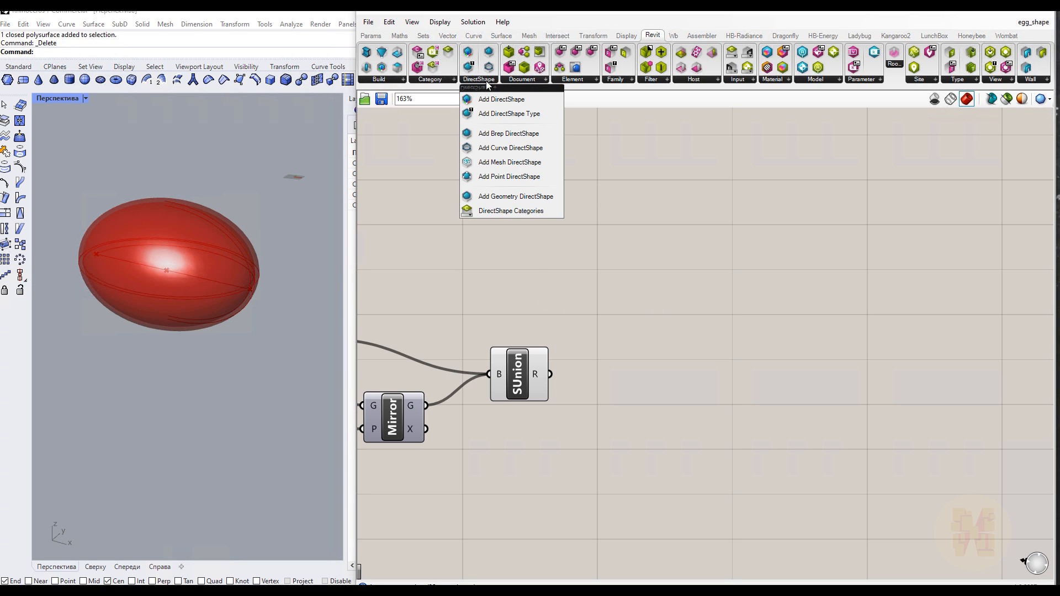
drag(534, 197, 714, 356)
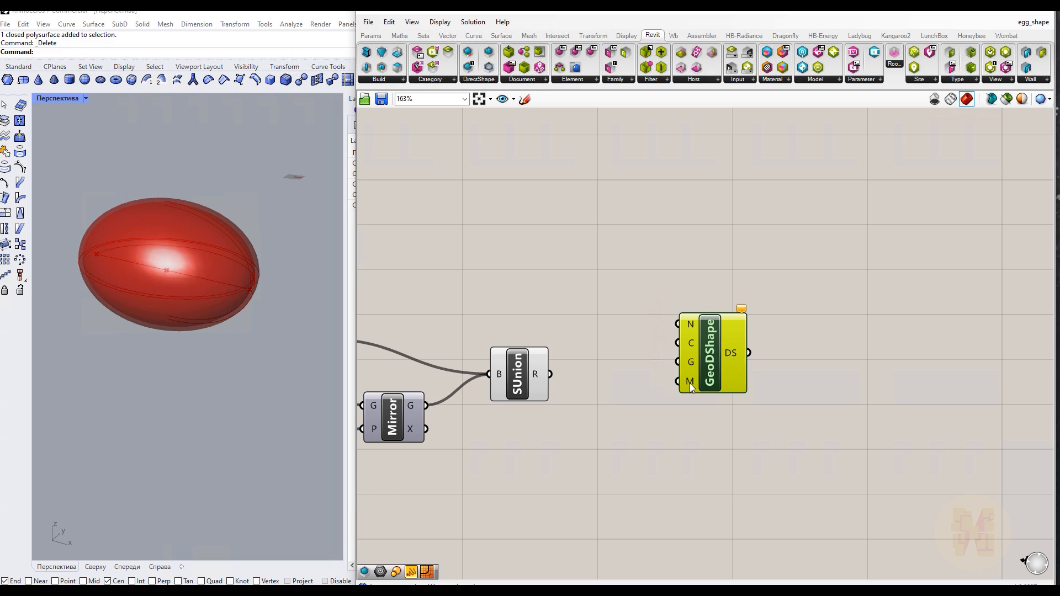
drag(709, 378, 724, 376)
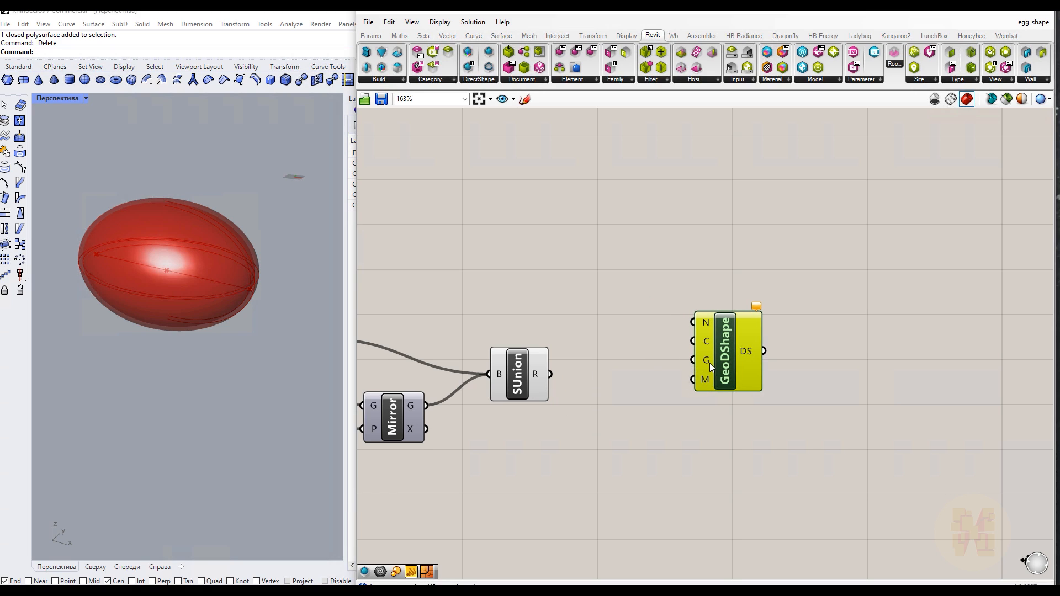
Flatten the Solid Union result and connect it to a new Panel to list its breps
right_click(535, 374)
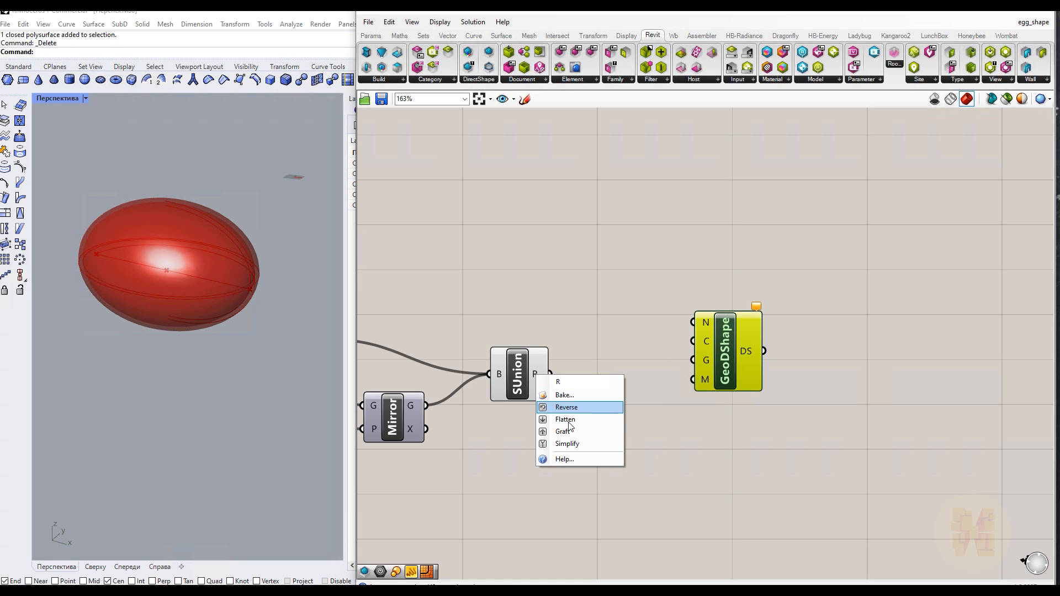
click(589, 420)
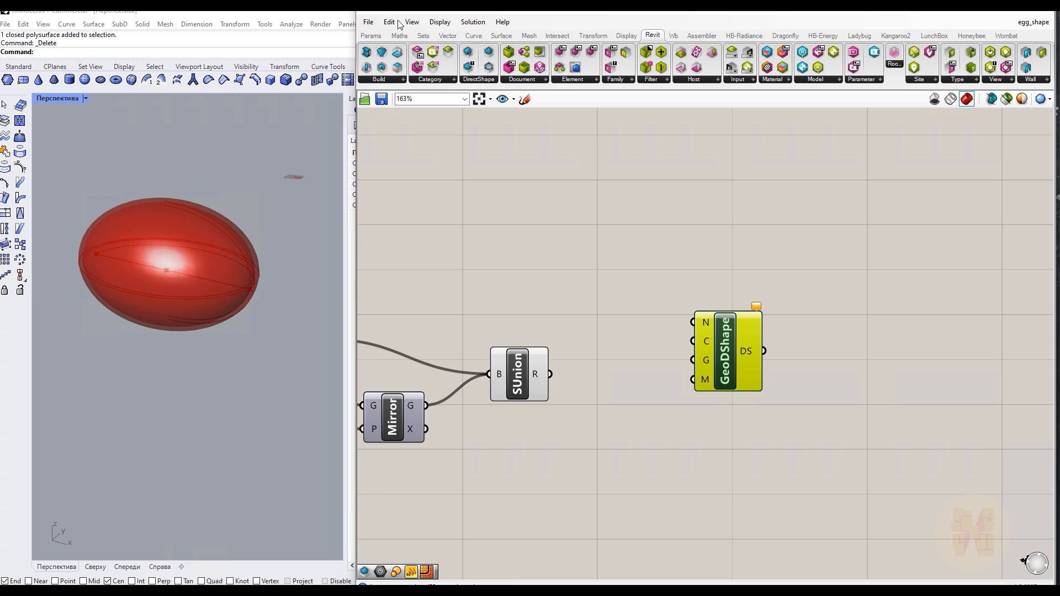
click(374, 35)
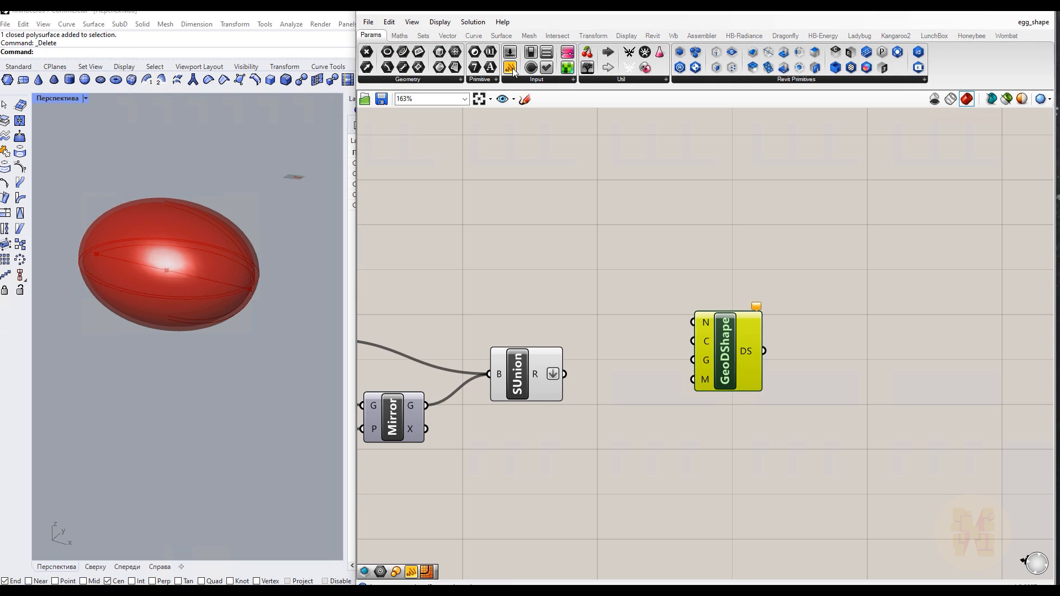
drag(546, 52, 641, 208)
drag(564, 375, 567, 203)
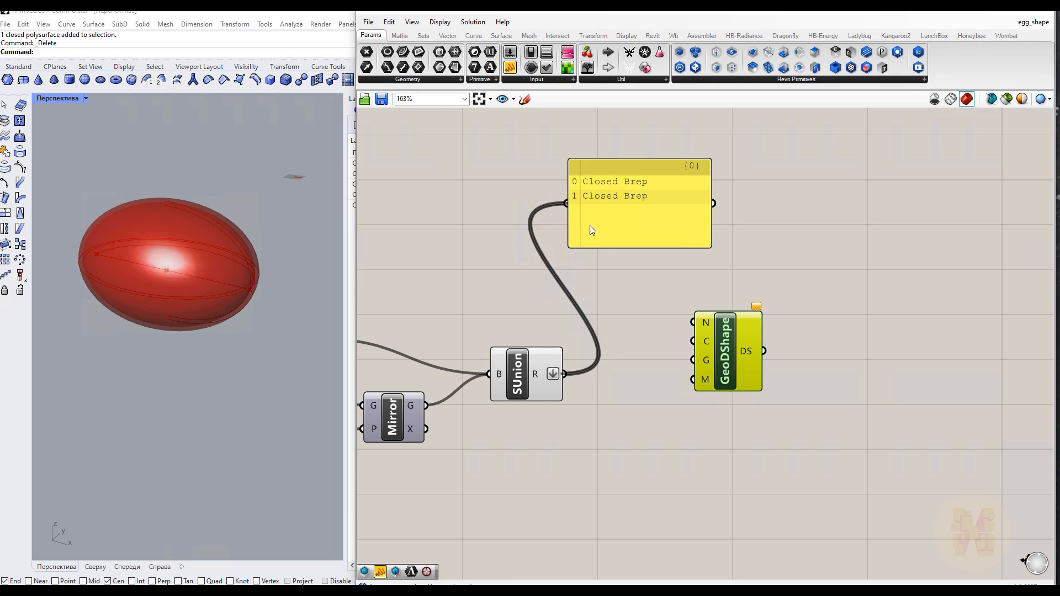
right_drag(745, 216, 630, 207)
drag(641, 341, 724, 335)
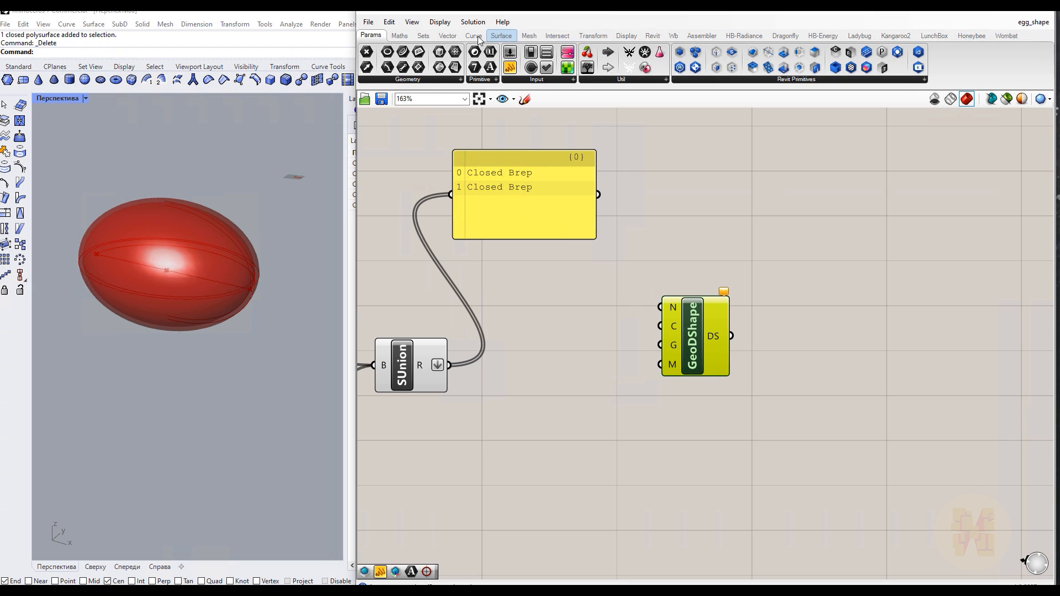
Add a List Item component fed by the Solid Union result and send its output to the Panel
click(422, 37)
click(429, 80)
drag(388, 100, 537, 395)
drag(449, 365, 508, 377)
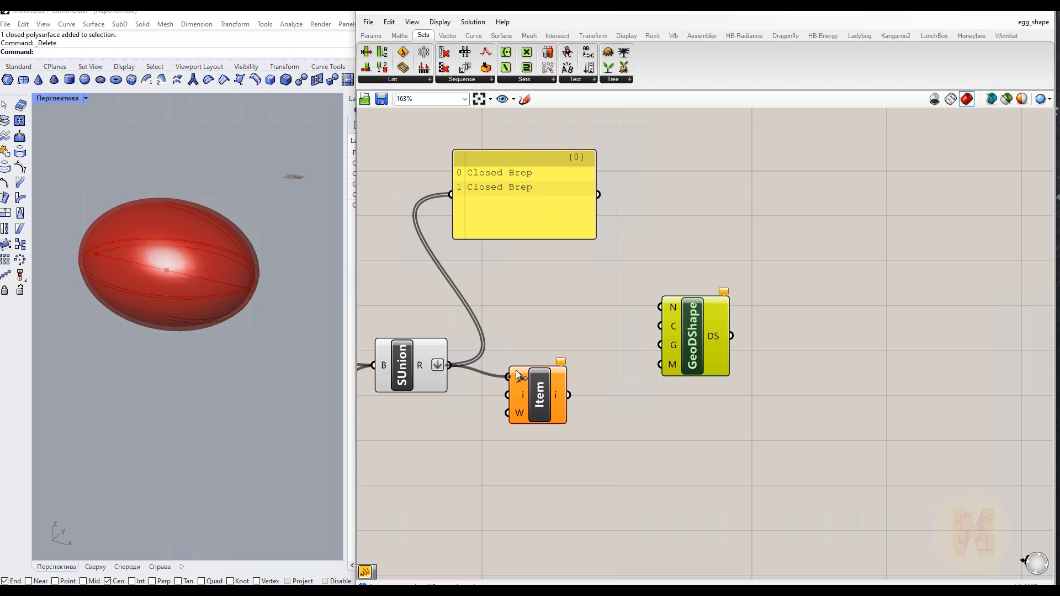
drag(451, 194, 568, 395)
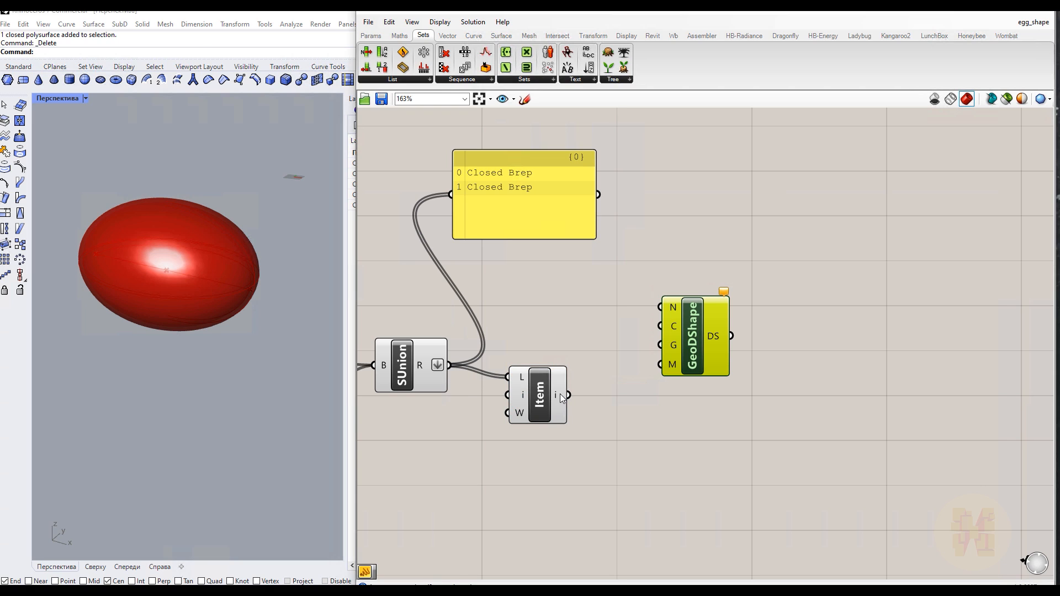
Create a number slider set to 1 for the item index and feed the selected brep into GeoDShape's geometry input
double_click(416, 492)
text(1)
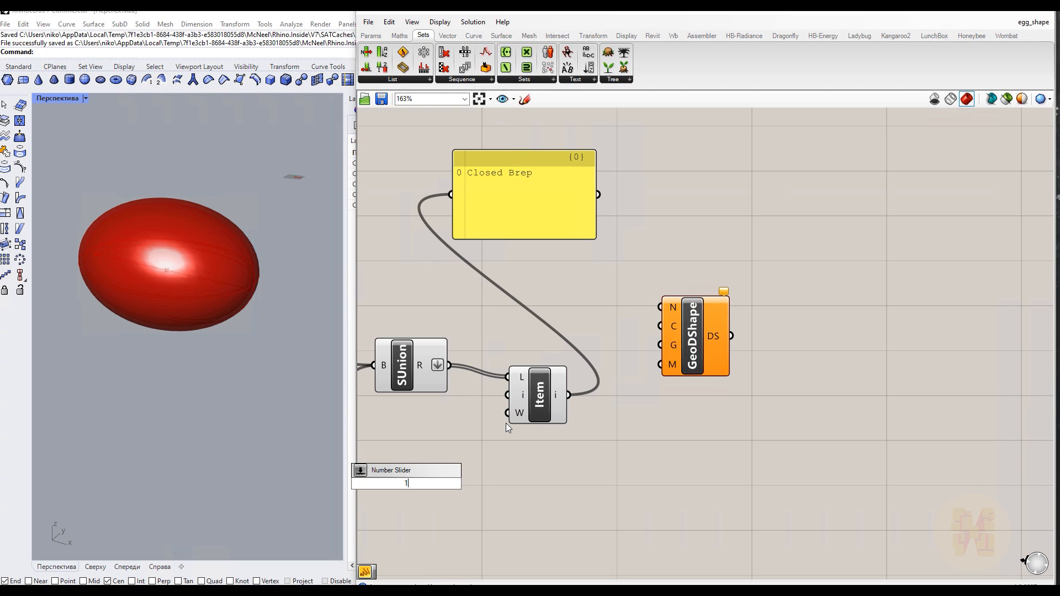
key(Return)
drag(481, 484, 662, 345)
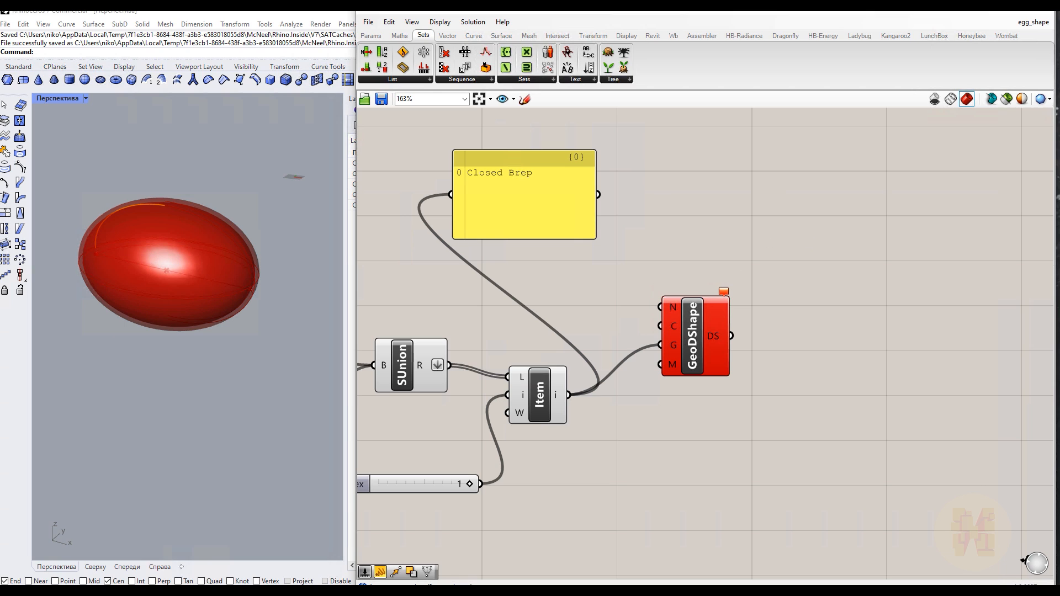
Switch to Revit and select the egg DirectShape in the 3D view to inspect it, then return
key(alt+Tab)
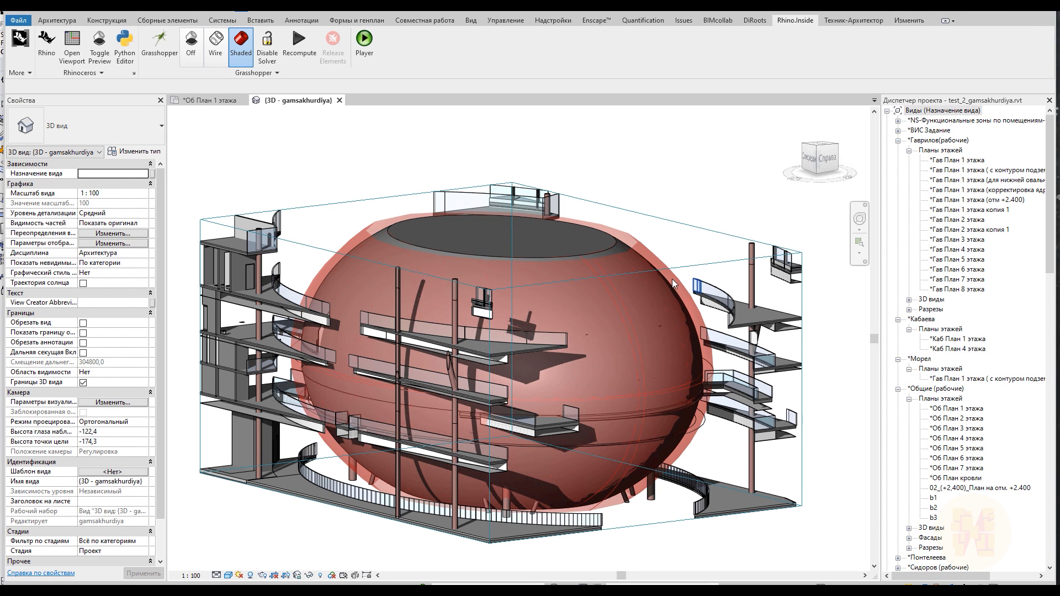
click(612, 240)
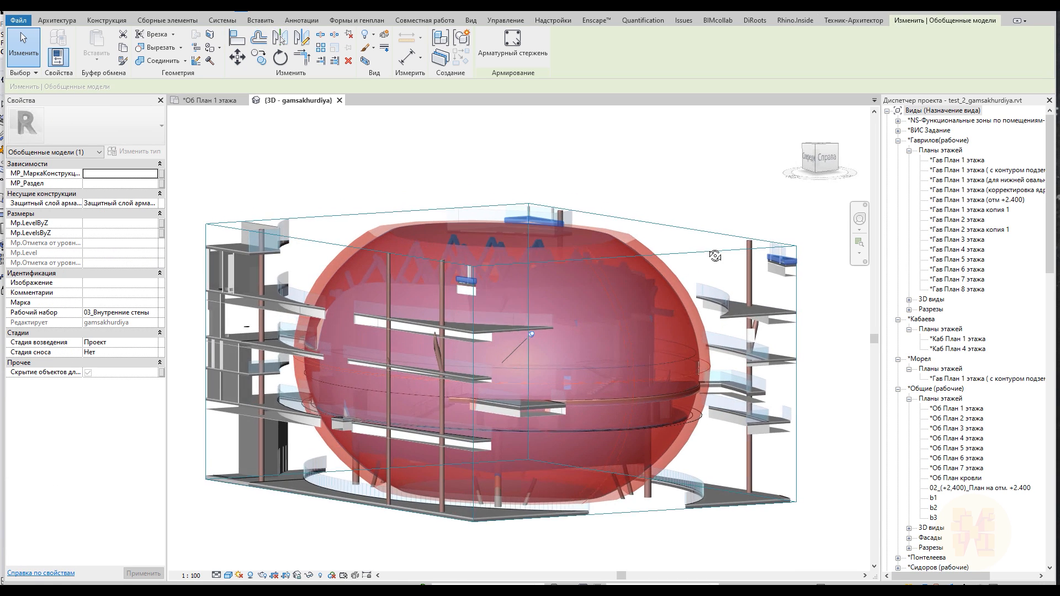
key(alt+Tab)
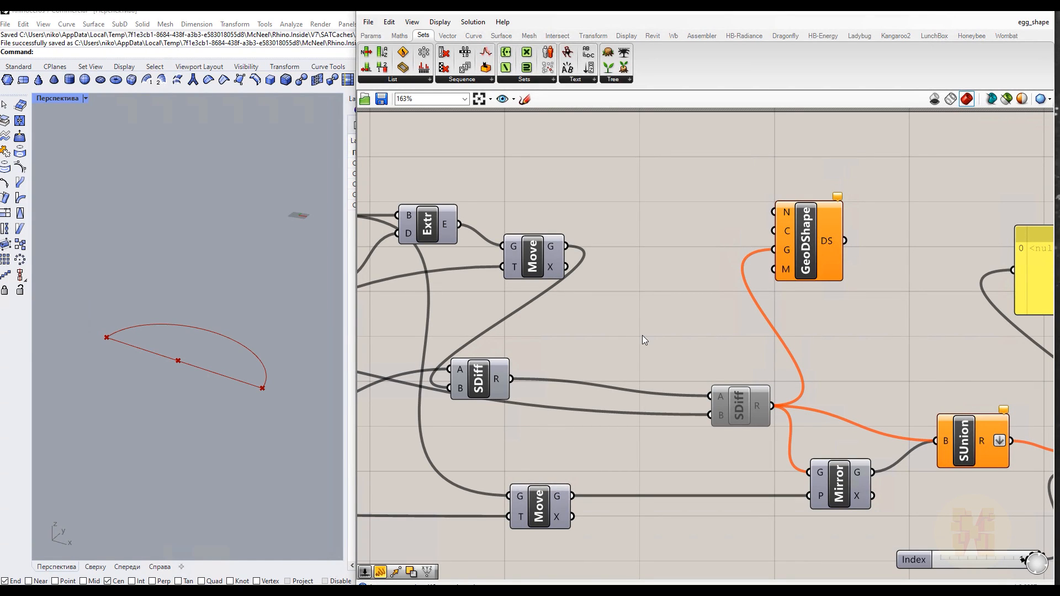
Examine the Grasshopper definition's chain of components, from Divide through the Sphere and its Radius slider
right_click(627, 341)
click(630, 297)
scroll(645, 308, down, 7)
right_drag(485, 331, 676, 350)
scroll(539, 303, up, 3)
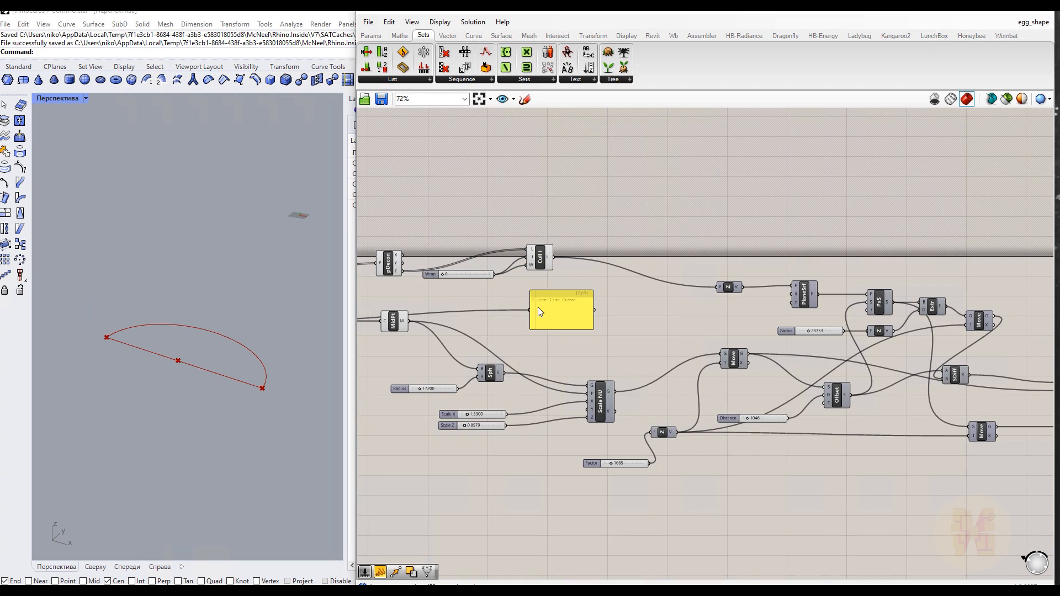
scroll(539, 308, up, 1)
right_drag(490, 320, 797, 328)
right_drag(413, 341, 581, 348)
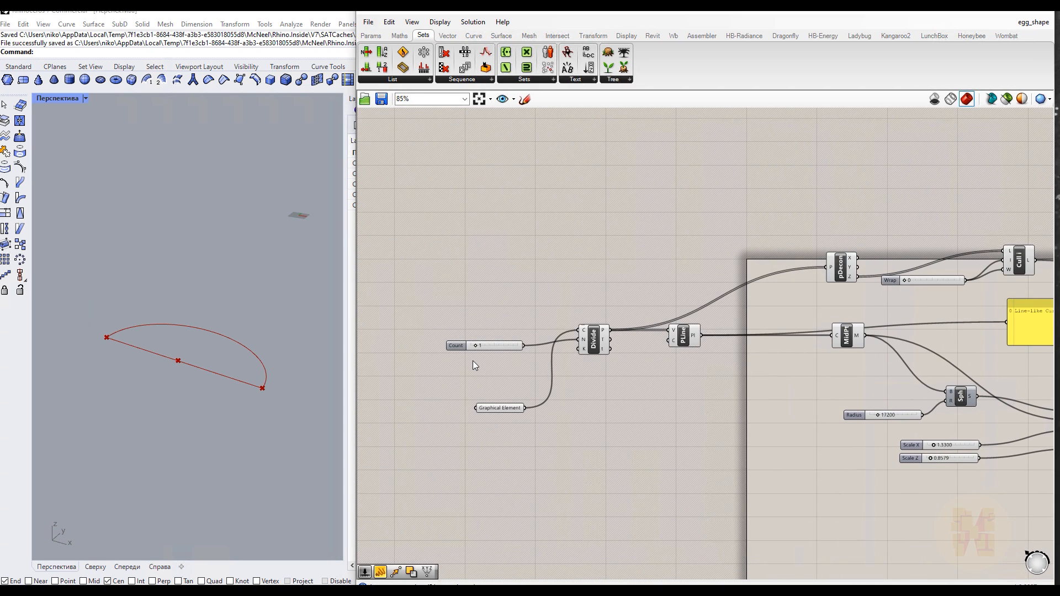
right_drag(676, 383, 601, 395)
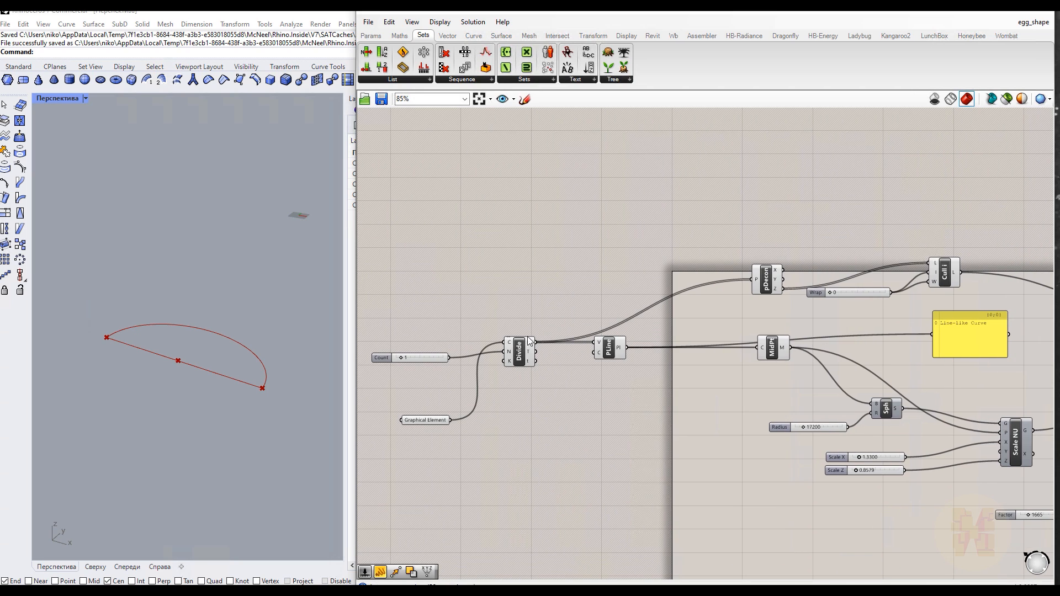
right_drag(711, 424, 626, 430)
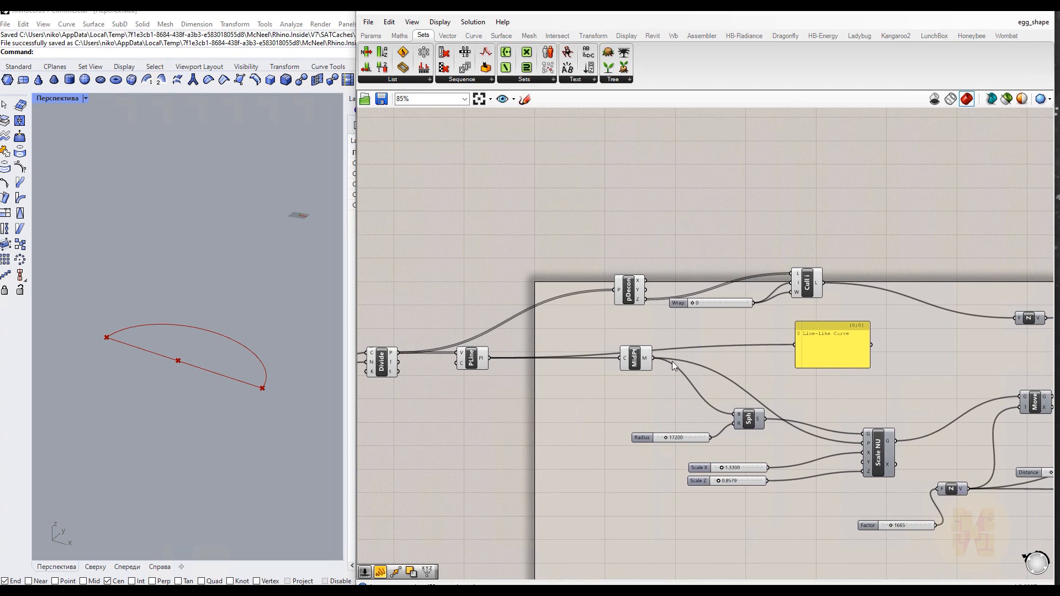
right_drag(868, 343, 702, 342)
right_drag(832, 389, 657, 333)
right_drag(849, 416, 698, 416)
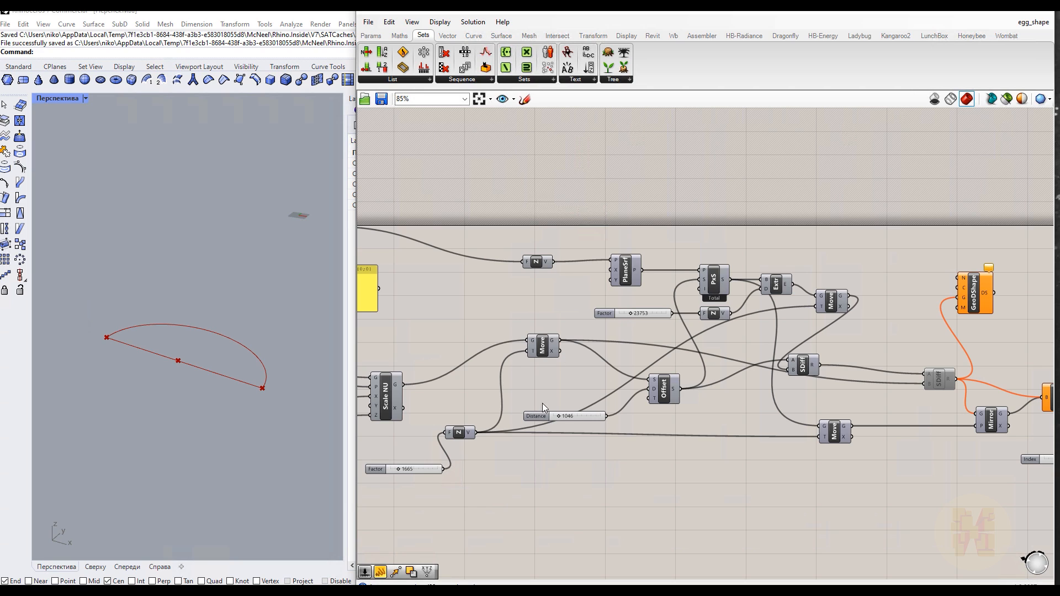
right_drag(588, 459, 872, 447)
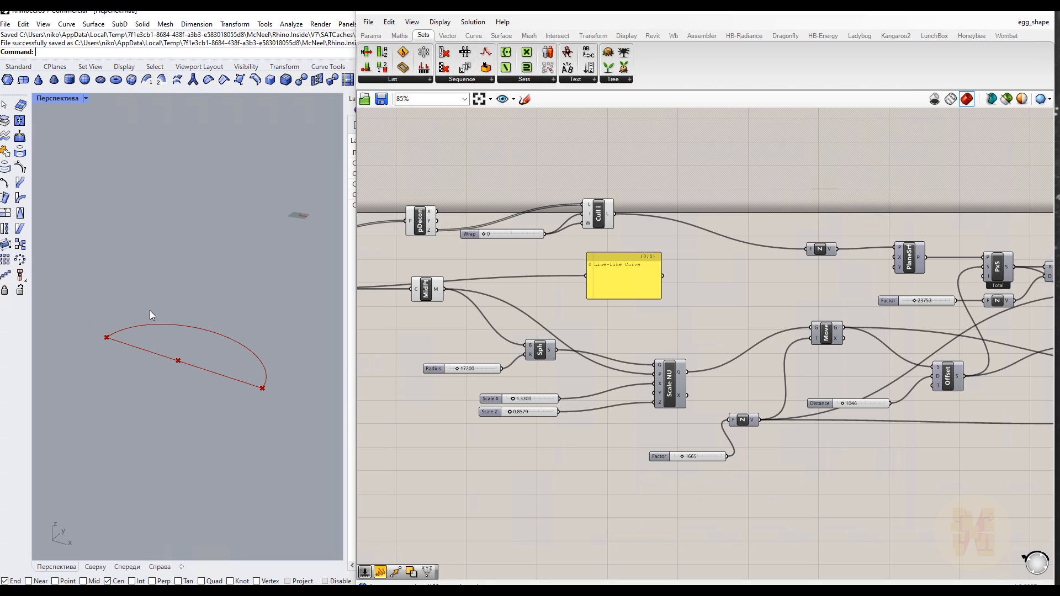
scroll(436, 370, up, 3)
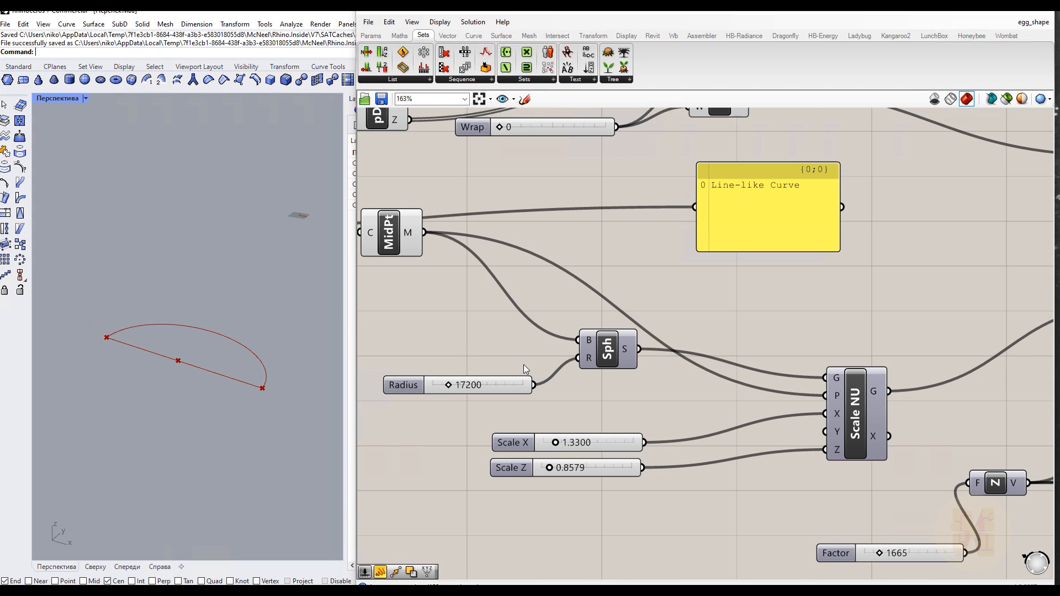
right_drag(458, 351, 702, 329)
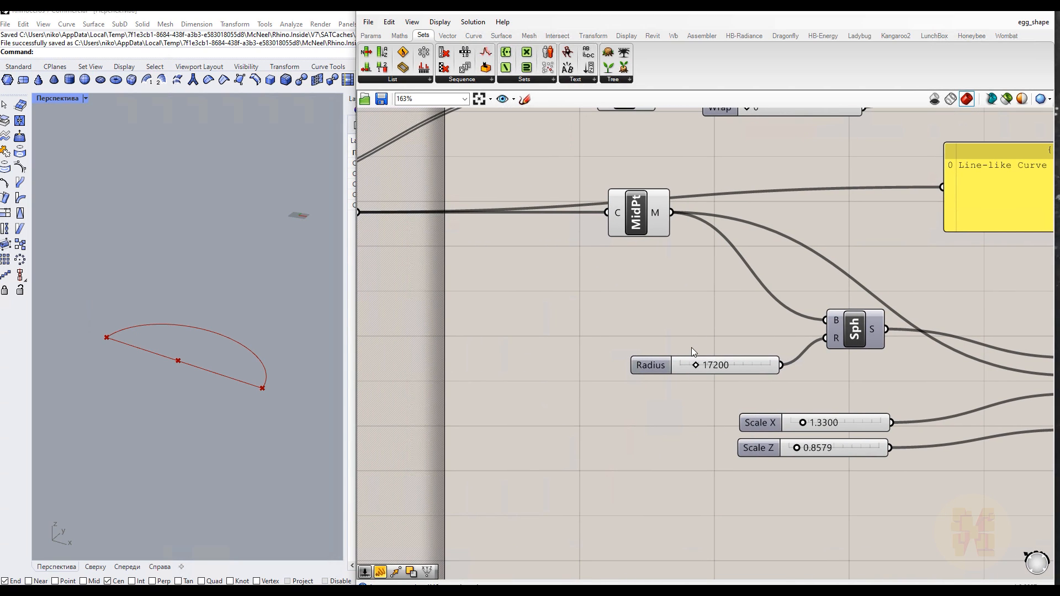